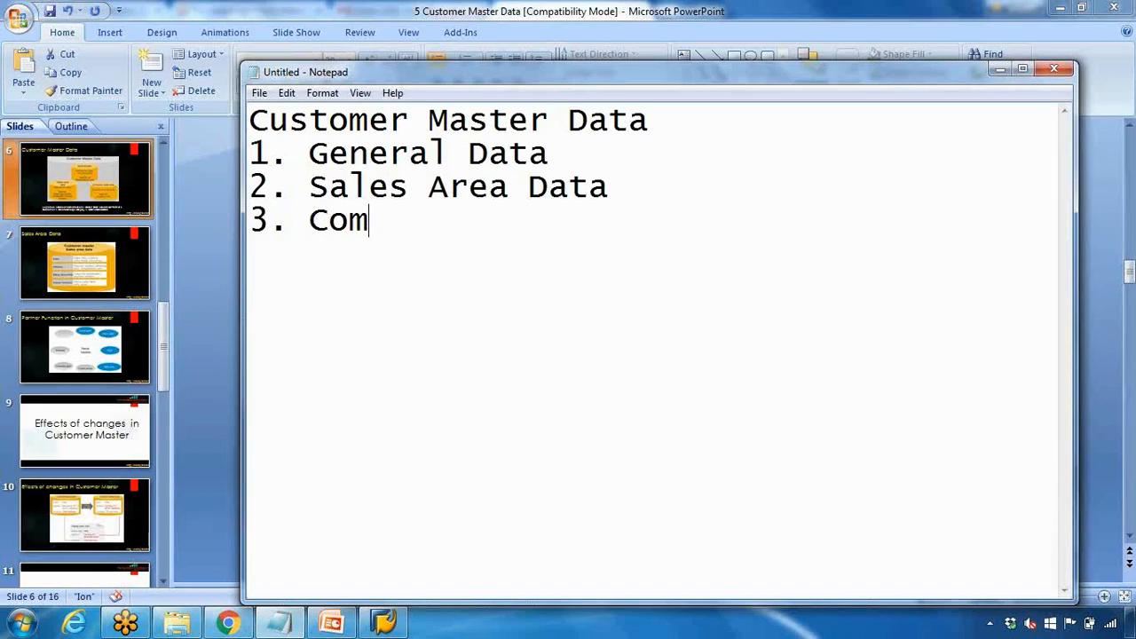
Add the company code data detail and '(Name, address, ph)' after the General Data item in the notes
{"action": "type", "text": "code "}
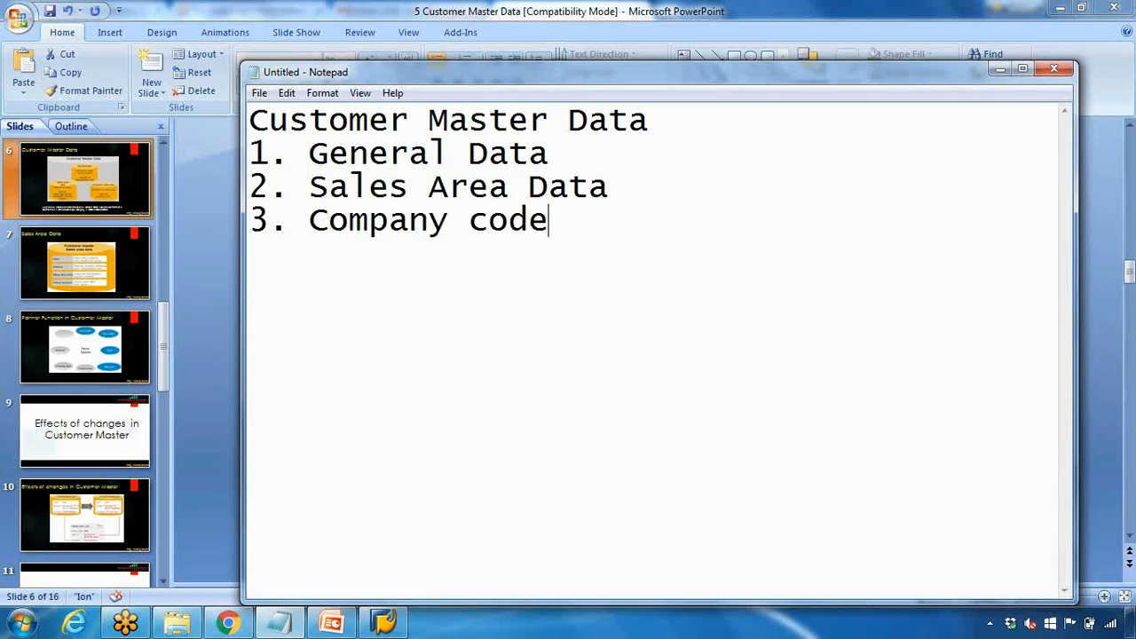
{"action": "type", "text": "dat"}
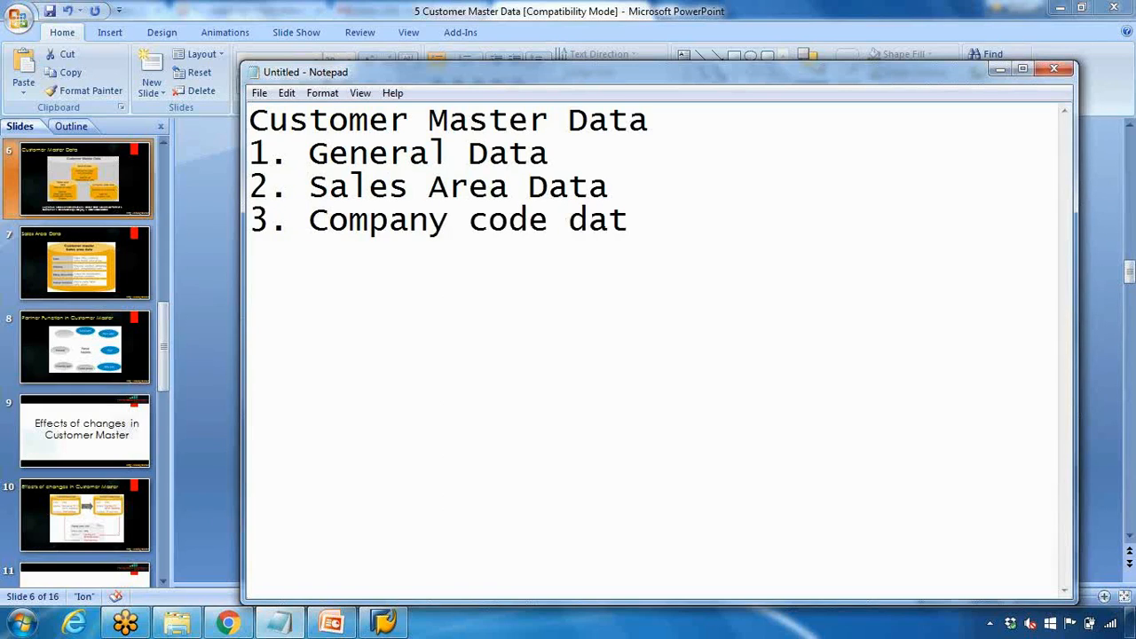
{"action": "left_click", "coordinate": [552, 153]}
{"action": "type", "text": "(A"}
{"action": "key", "text": "BackSpace"}
{"action": "type", "text": "Name, a"}
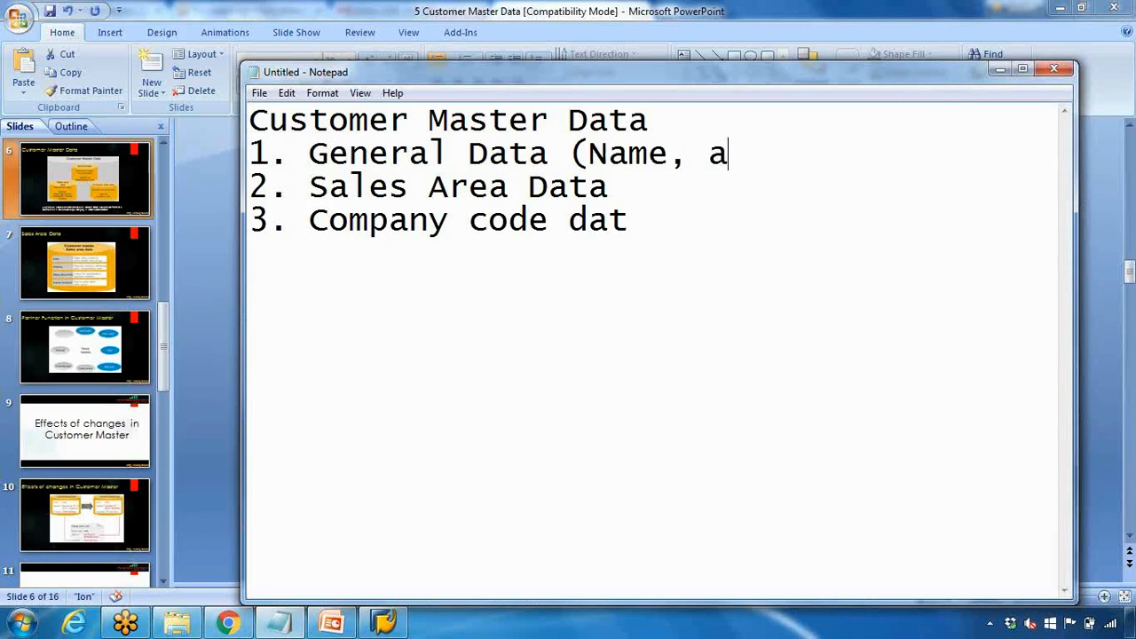
{"action": "type", "text": "ddres"}
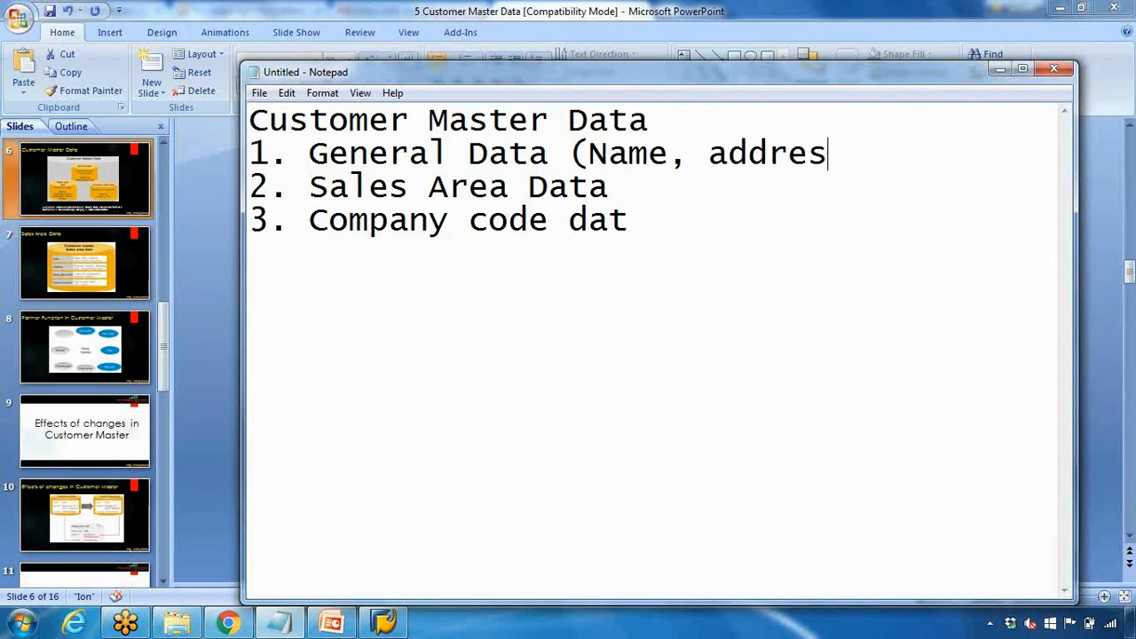
{"action": "type", "text": "s, ph)"}
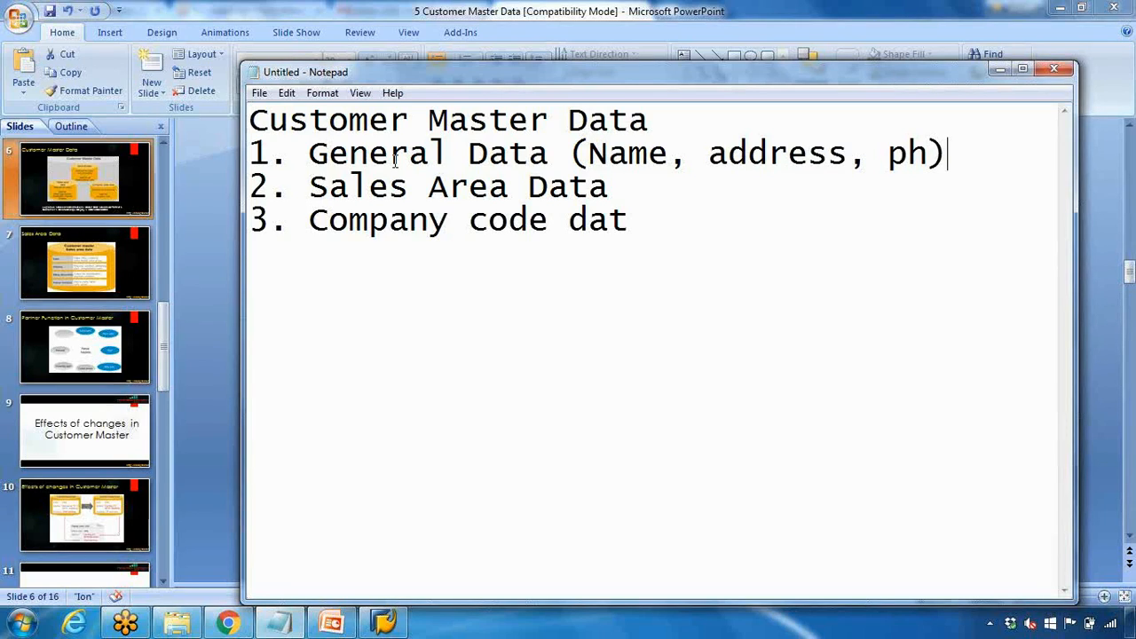
Append '(Shipping, billing)' to the Sales Area Data line and '(recon a/c no)' to the last item
{"action": "left_click", "coordinate": [613, 185]}
{"action": "type", "text": "(Shippinng, billinh"}
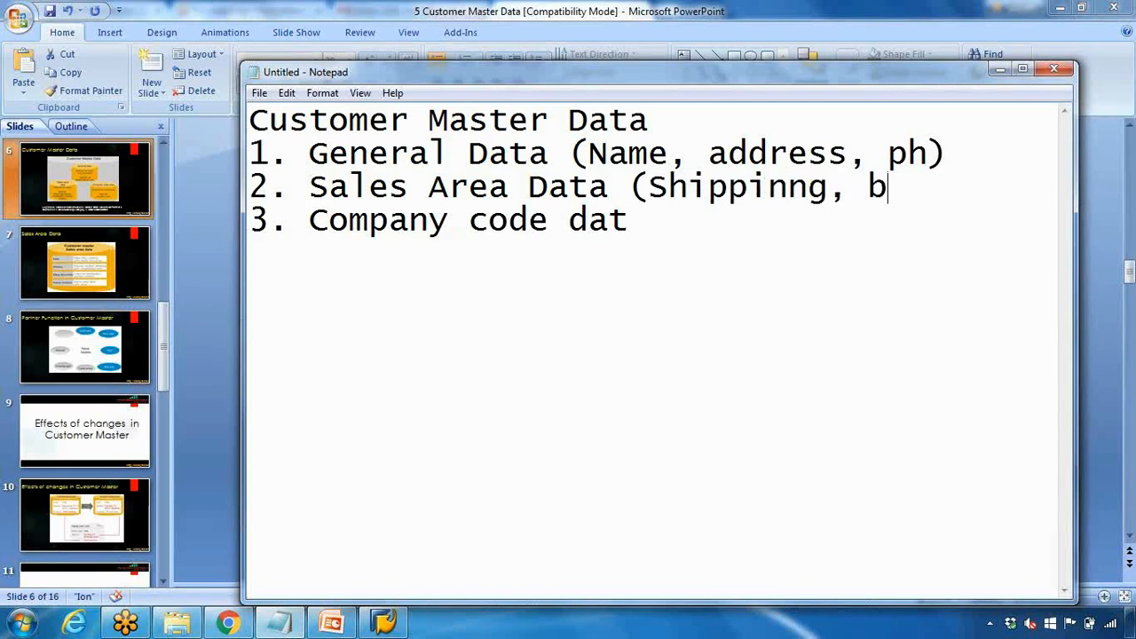
{"action": "key", "text": "BackSpace"}
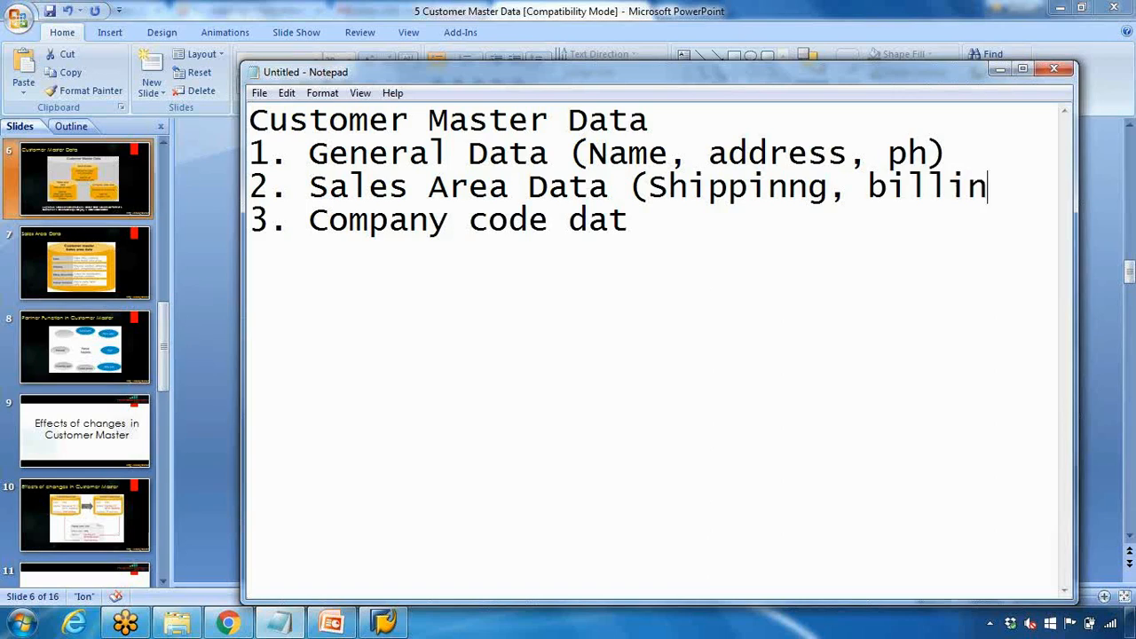
{"action": "type", "text": "g)"}
{"action": "type", "text": "a"}
{"action": "type", "text": "("}
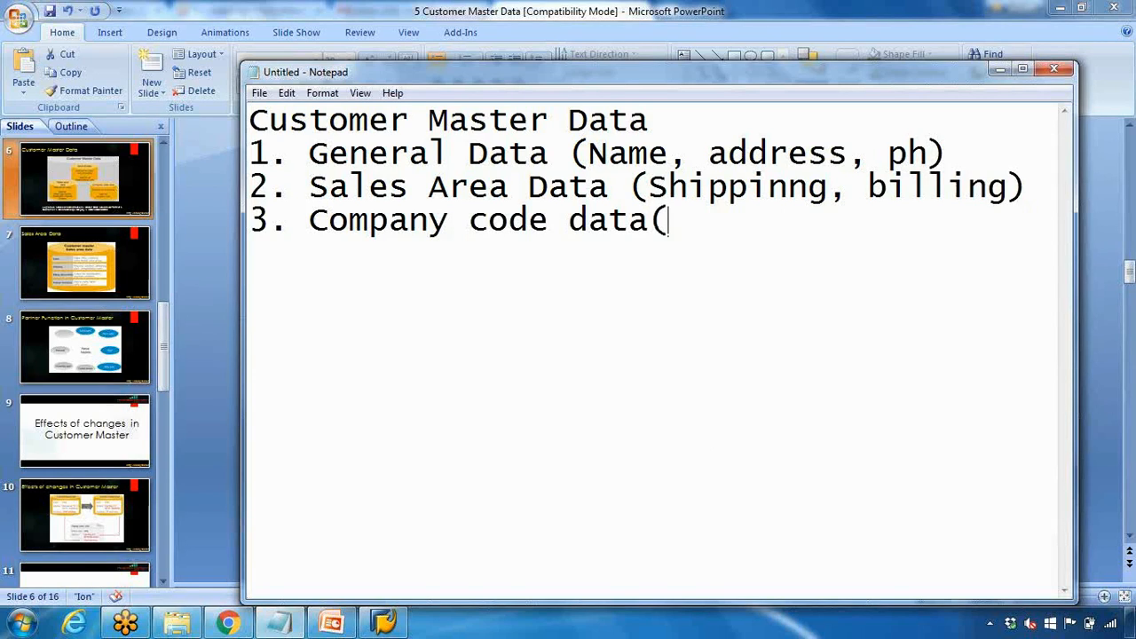
{"action": "type", "text": "recon"}
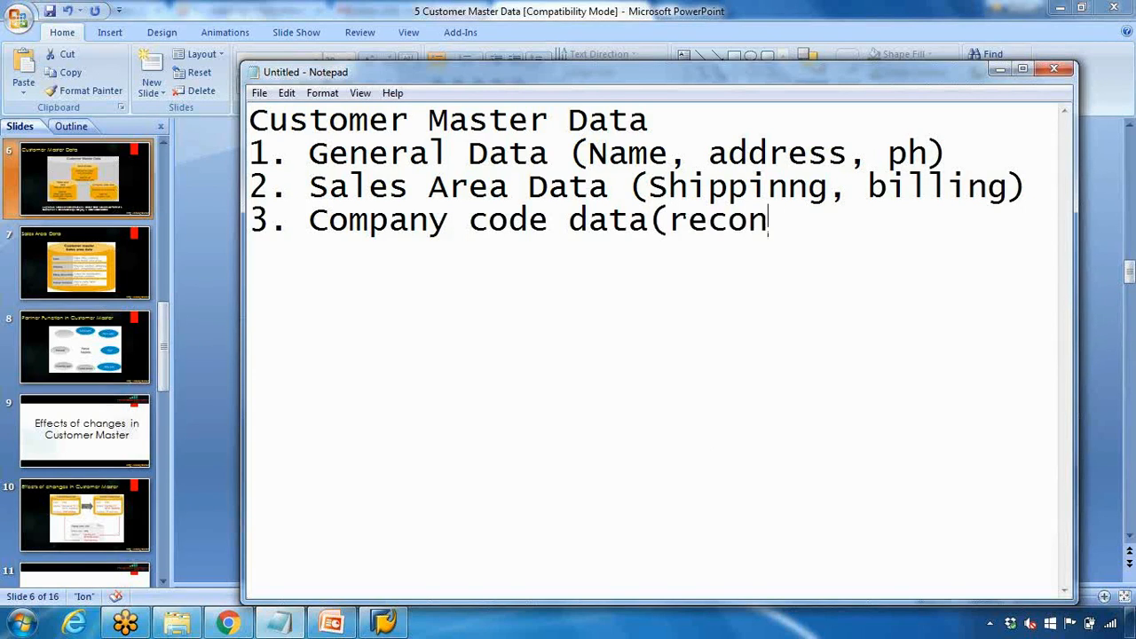
{"action": "type", "text": " a/c no"}
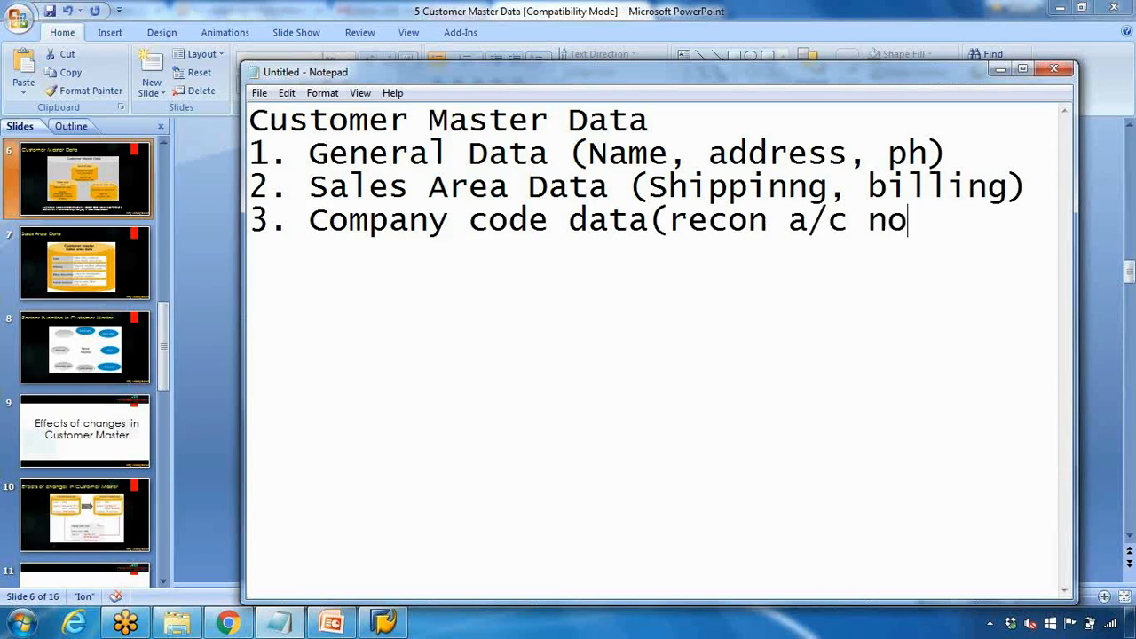
{"action": "type", "text": ")"}
Add a new line 'Customer - Xd01/Xd02/Xd03' below the customer master data list
{"action": "left_click", "coordinate": [399, 624]}
{"action": "left_click", "coordinate": [400, 624]}
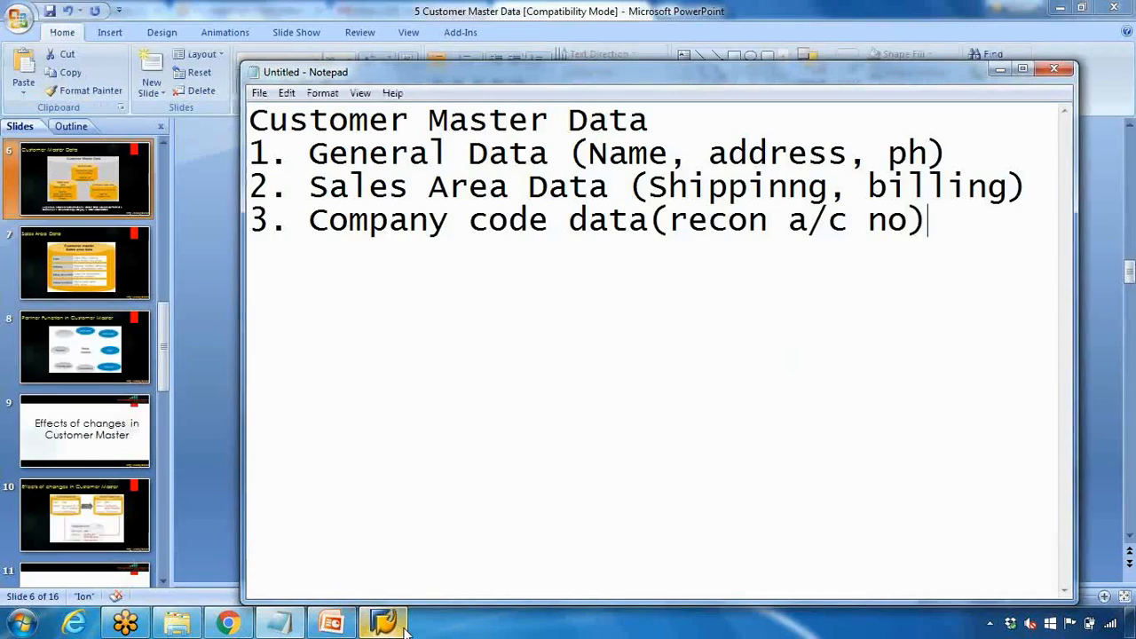
{"action": "type", "text": "Customer - Xd02"}
{"action": "key", "text": "BackSpace"}
{"action": "type", "text": "1"}
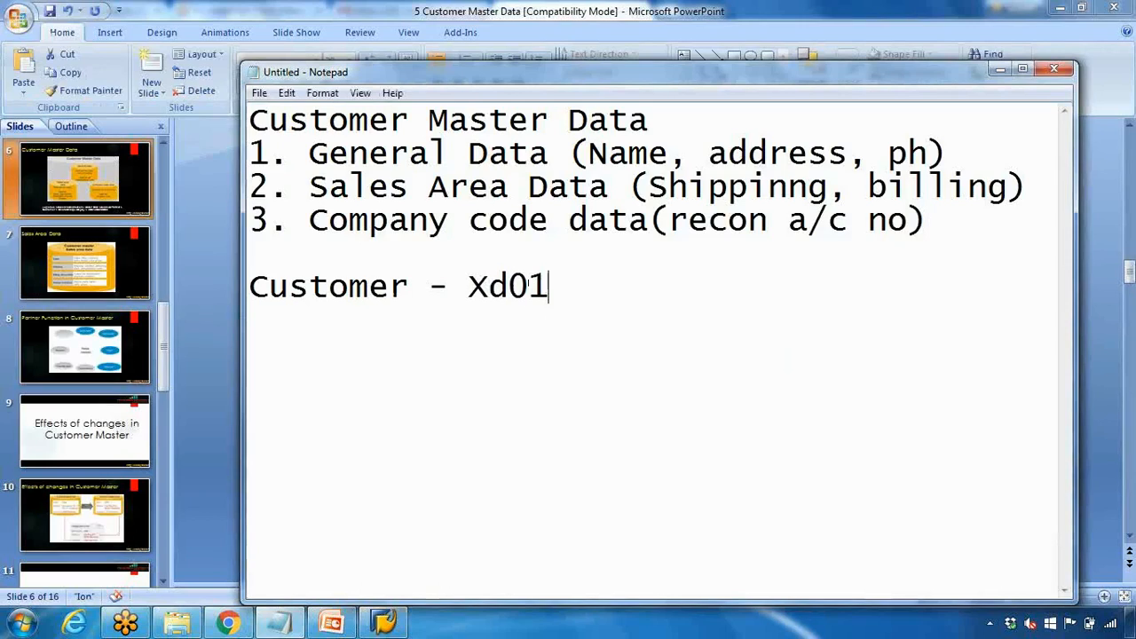
{"action": "type", "text": "/Xd02"}
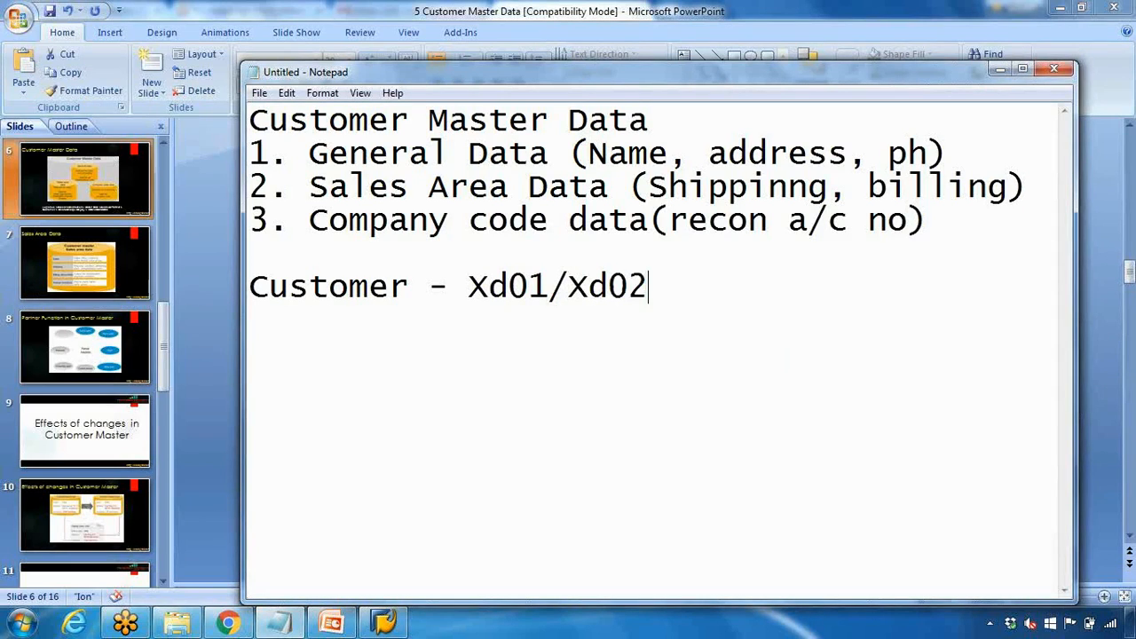
{"action": "type", "text": "/Xd03"}
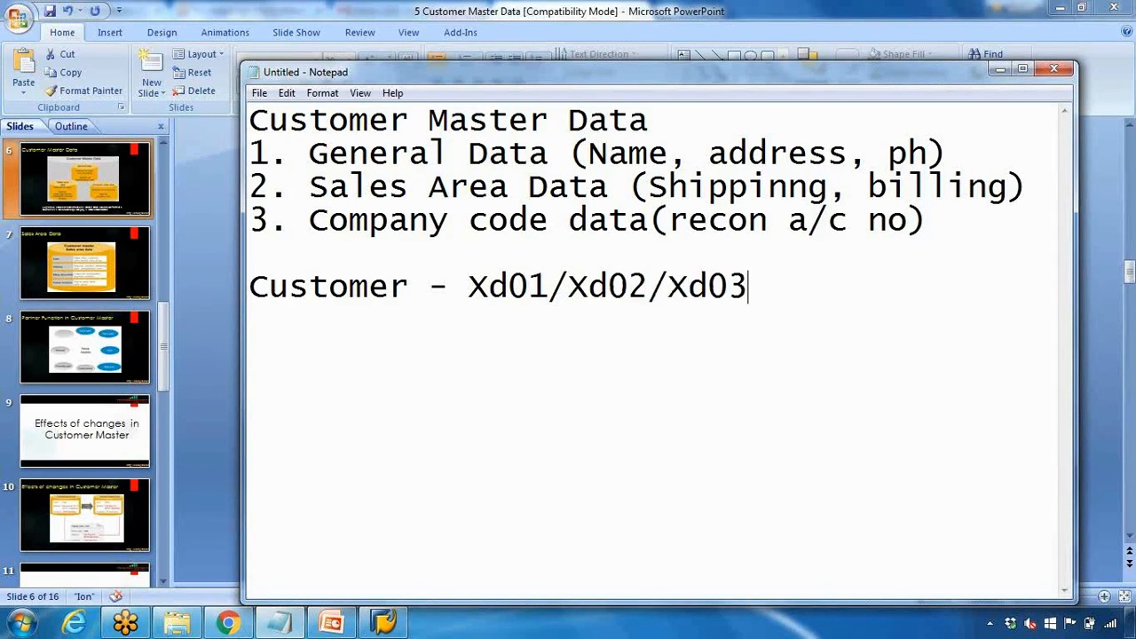
{"action": "left_click", "coordinate": [383, 621]}
Run xd01, cancel it, and expand Logistics > Sales and Distribution > Master Data in the menu
{"action": "type", "text": "xd01"}
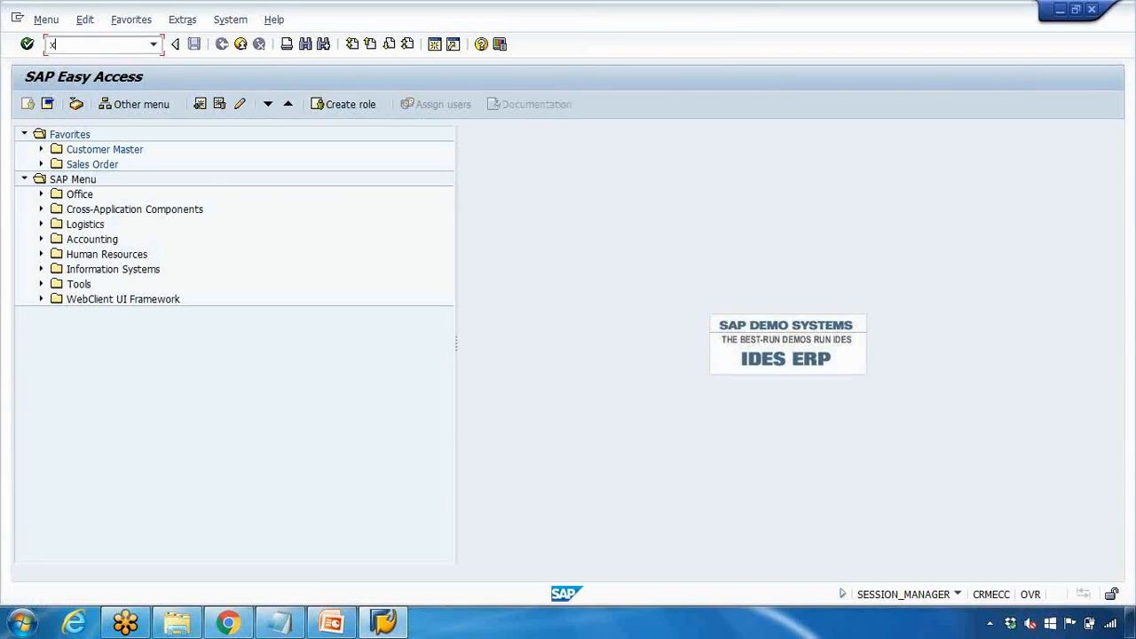
{"action": "key", "text": "Return"}
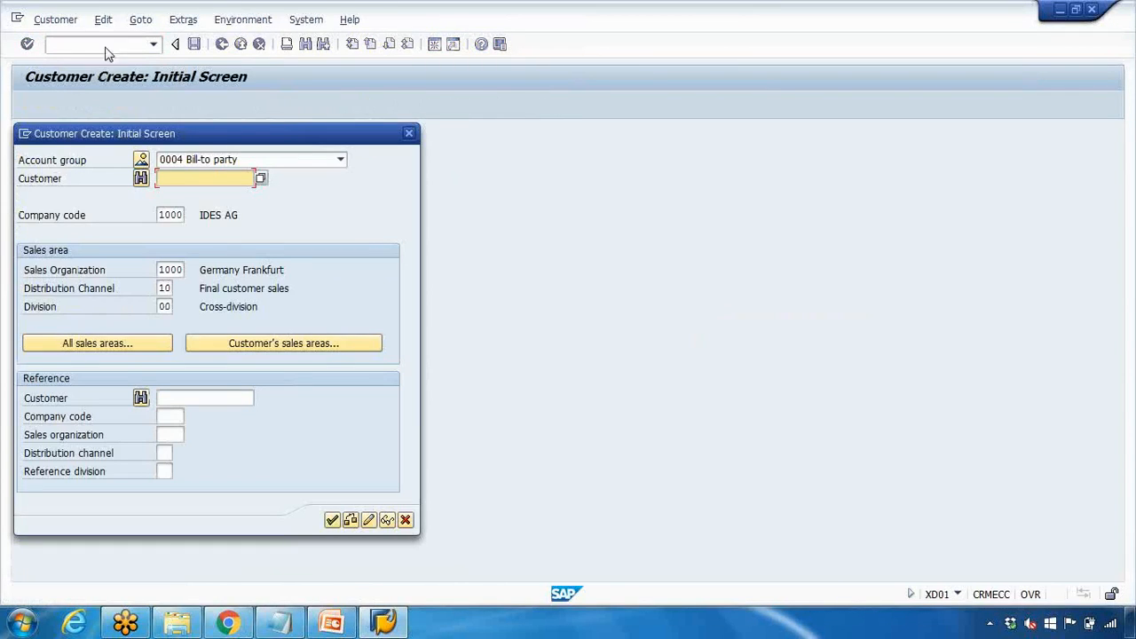
{"action": "left_click", "coordinate": [408, 133]}
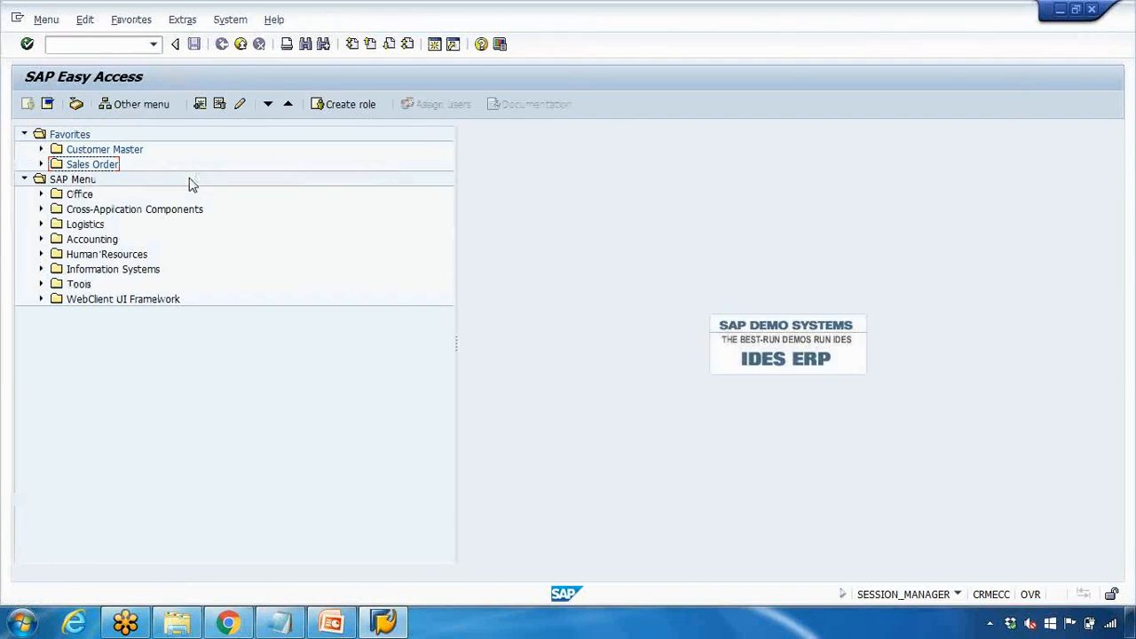
{"action": "left_click", "coordinate": [41, 224]}
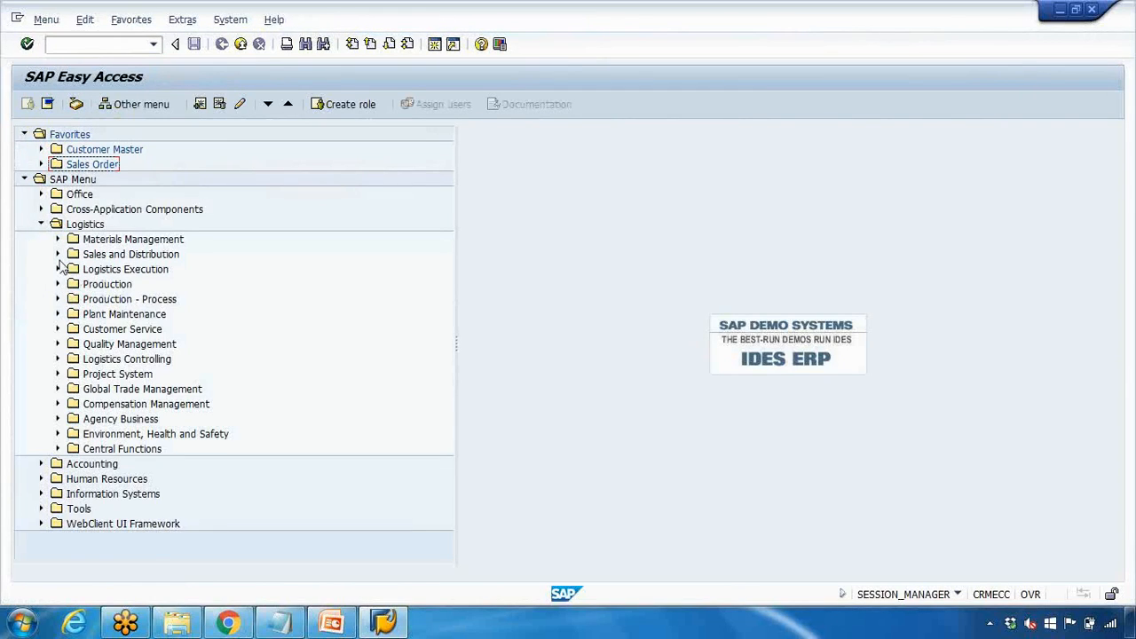
{"action": "left_click", "coordinate": [57, 254]}
{"action": "left_click", "coordinate": [74, 269]}
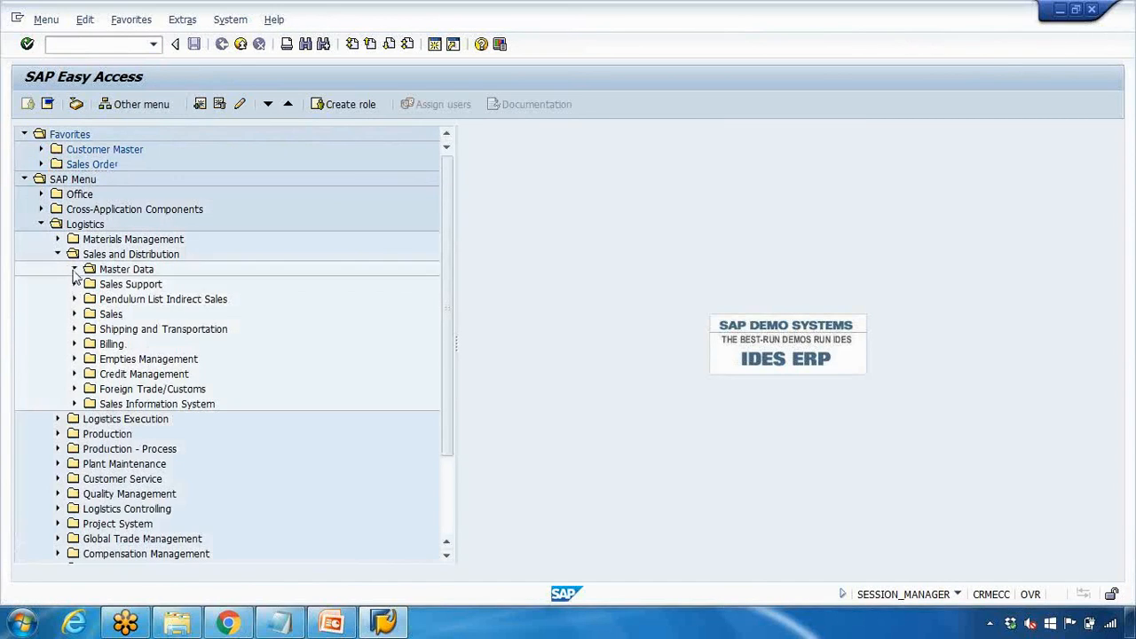
Locate XD01 under Business Partner > Customer > Create, then find it in the Favorites Customer Master folder
{"action": "left_click", "coordinate": [92, 285]}
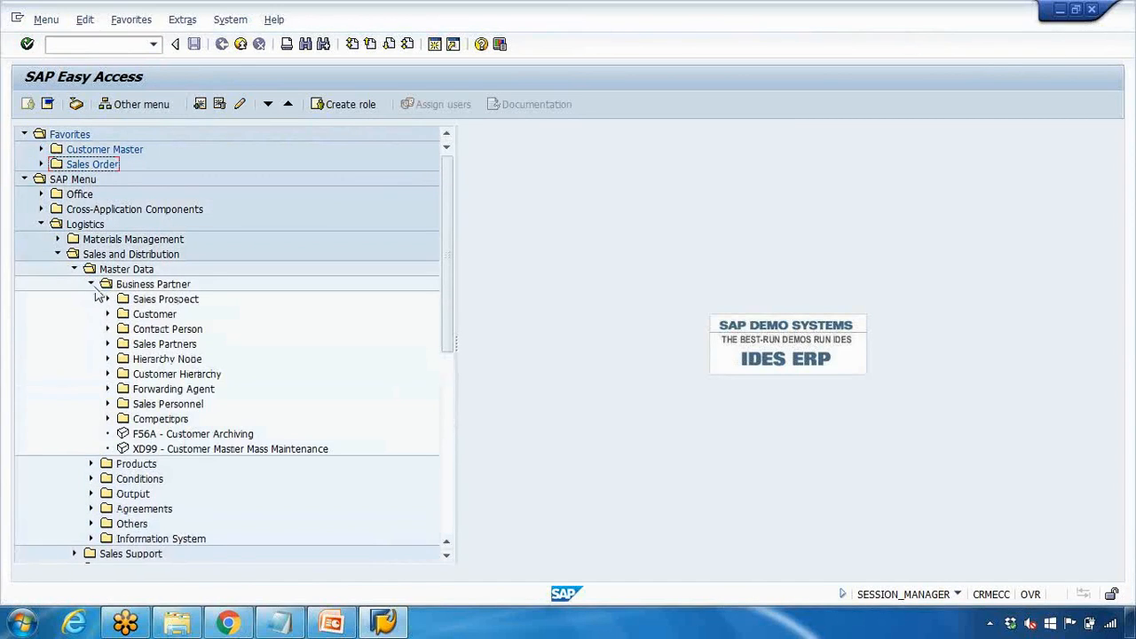
{"action": "left_click", "coordinate": [108, 315]}
{"action": "left_click", "coordinate": [125, 330]}
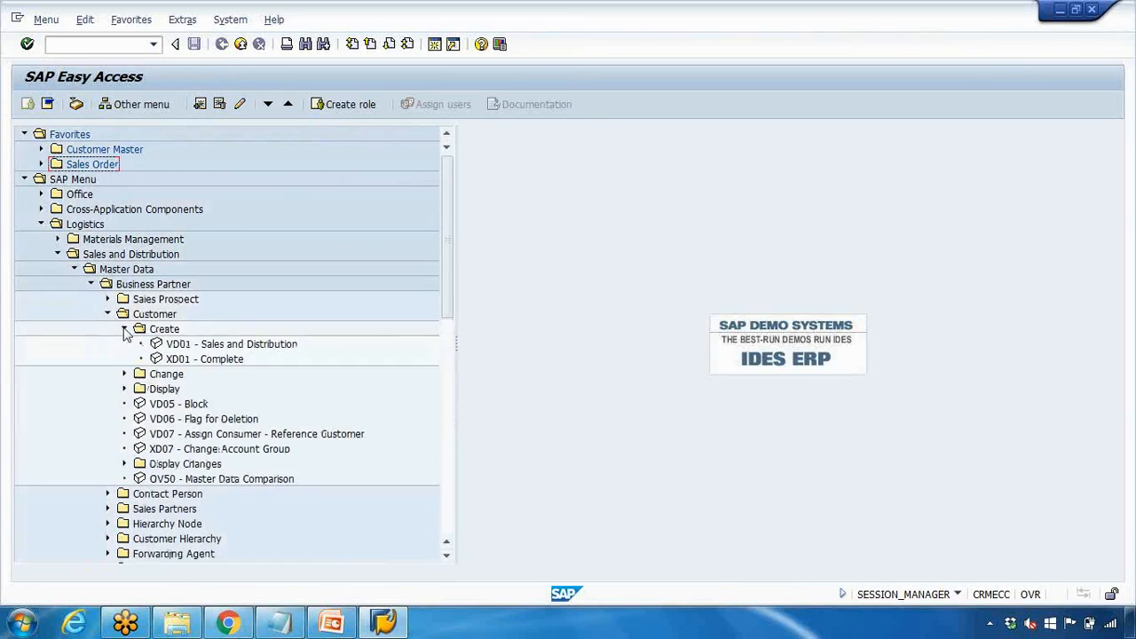
{"action": "left_click", "coordinate": [174, 361]}
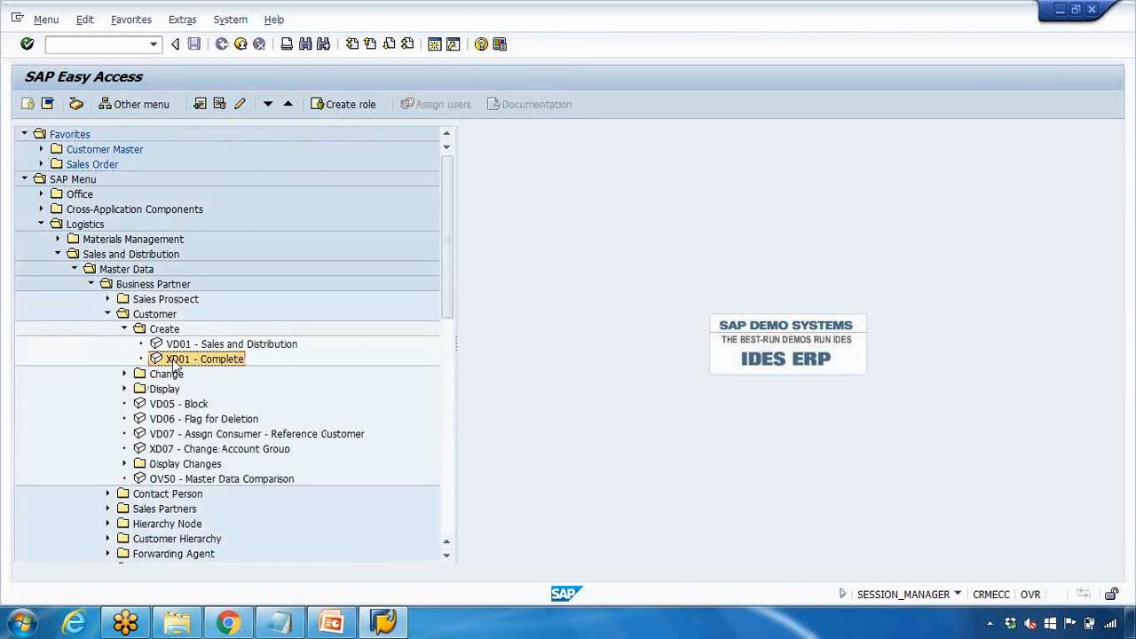
{"action": "left_click", "coordinate": [40, 224]}
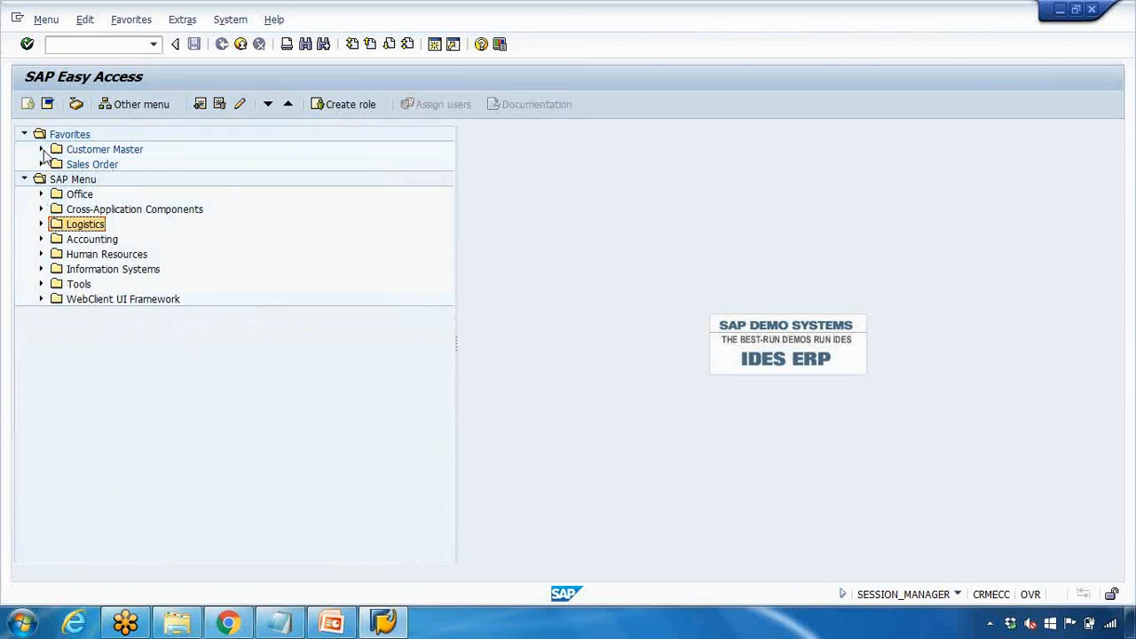
{"action": "left_click", "coordinate": [40, 149]}
{"action": "left_click", "coordinate": [114, 165]}
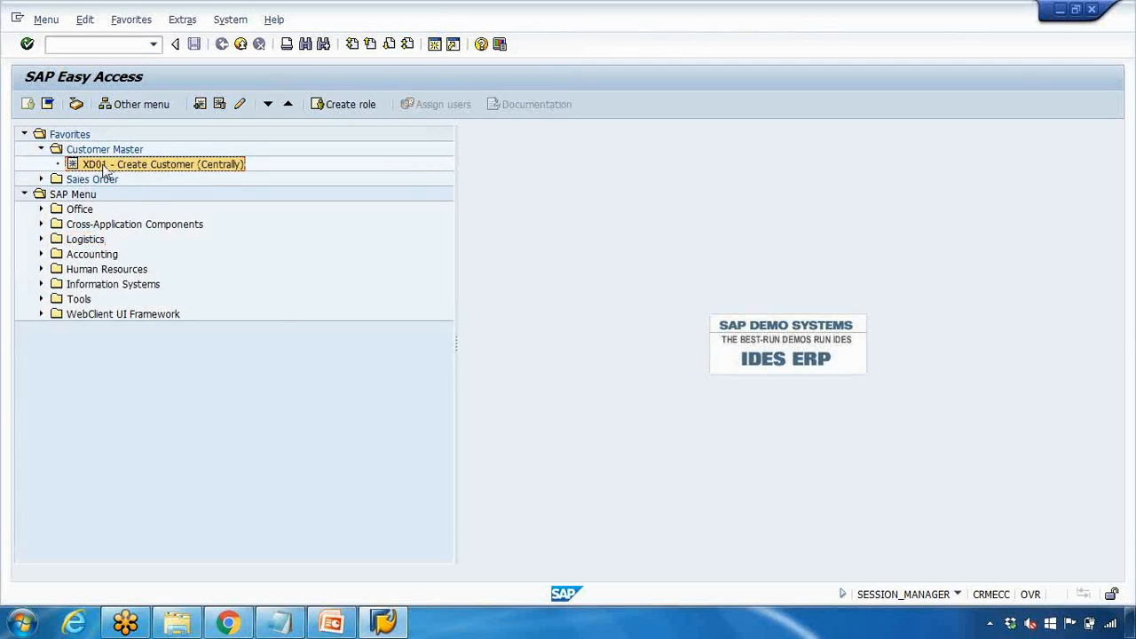
Start XD01 with account group 0001 Sold-to party, company code 1000 and sales area 1000/10/00
{"action": "double_click", "coordinate": [102, 166]}
{"action": "left_click_drag", "start_coordinate": [315, 138], "coordinate": [495, 117]}
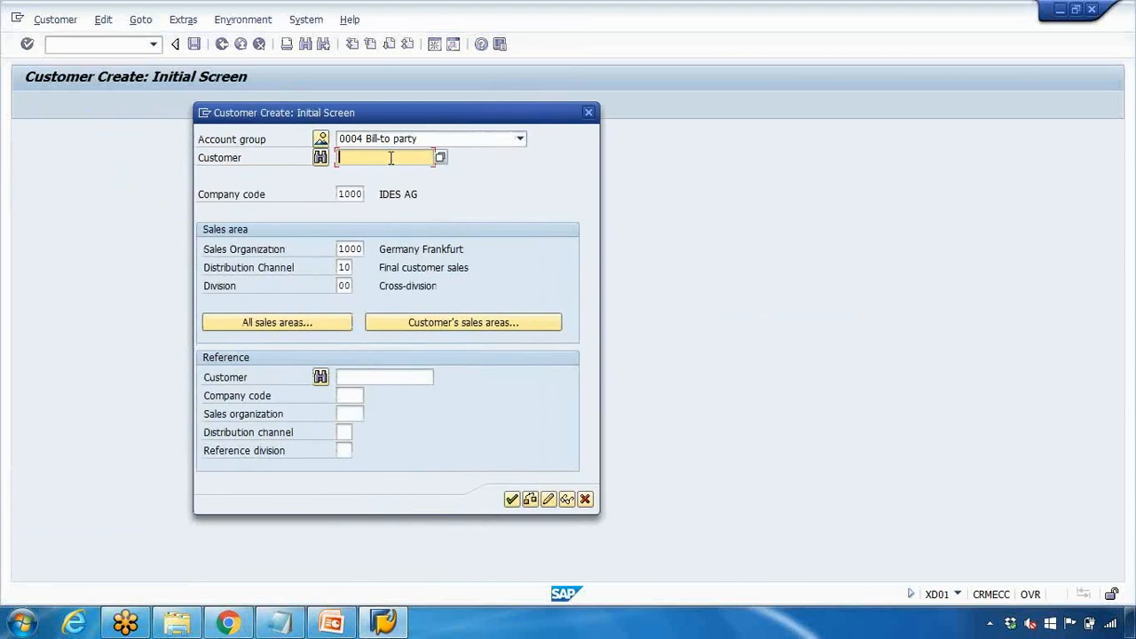
{"action": "left_click", "coordinate": [519, 139]}
{"action": "scroll", "coordinate": [519, 164], "scroll_direction": "up", "scroll_amount": 1}
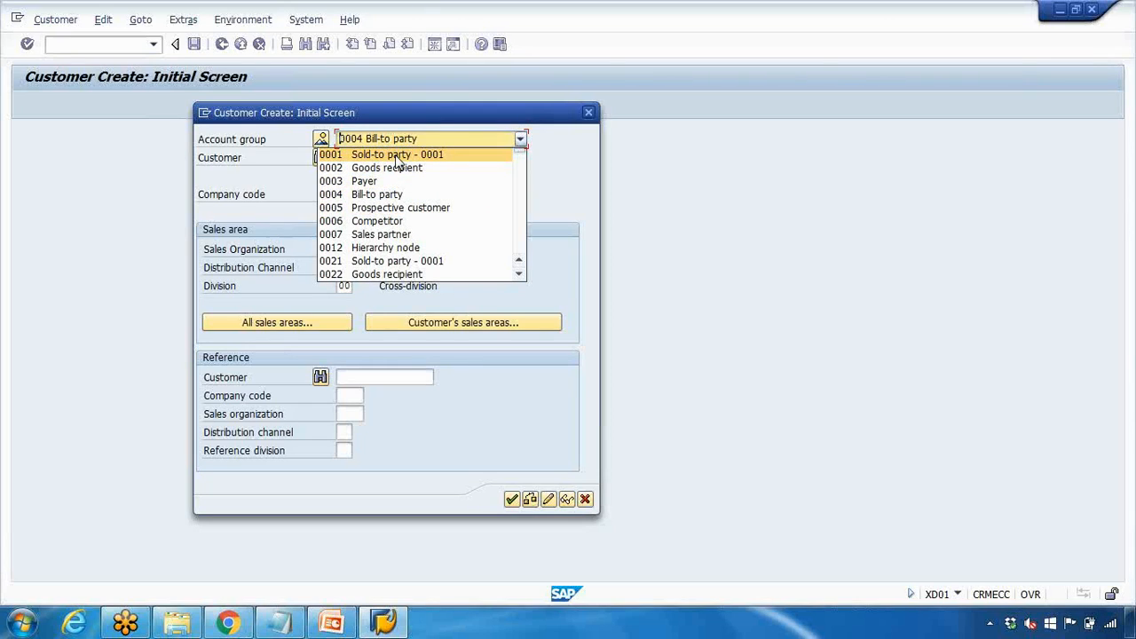
{"action": "left_click", "coordinate": [396, 158]}
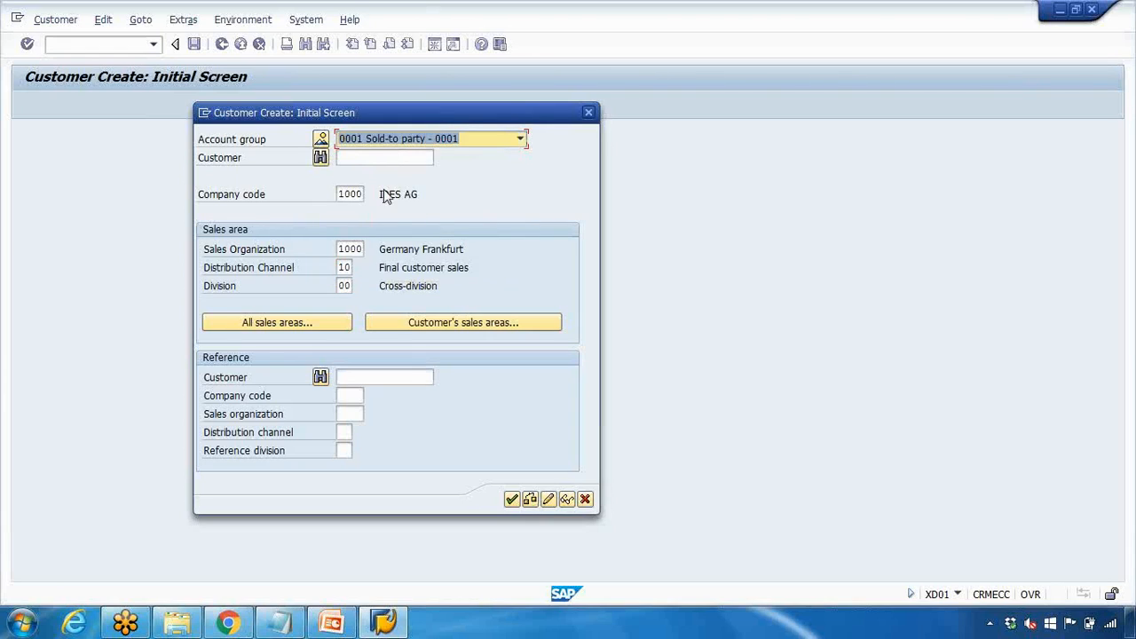
{"action": "left_click_drag", "start_coordinate": [338, 194], "coordinate": [384, 194]}
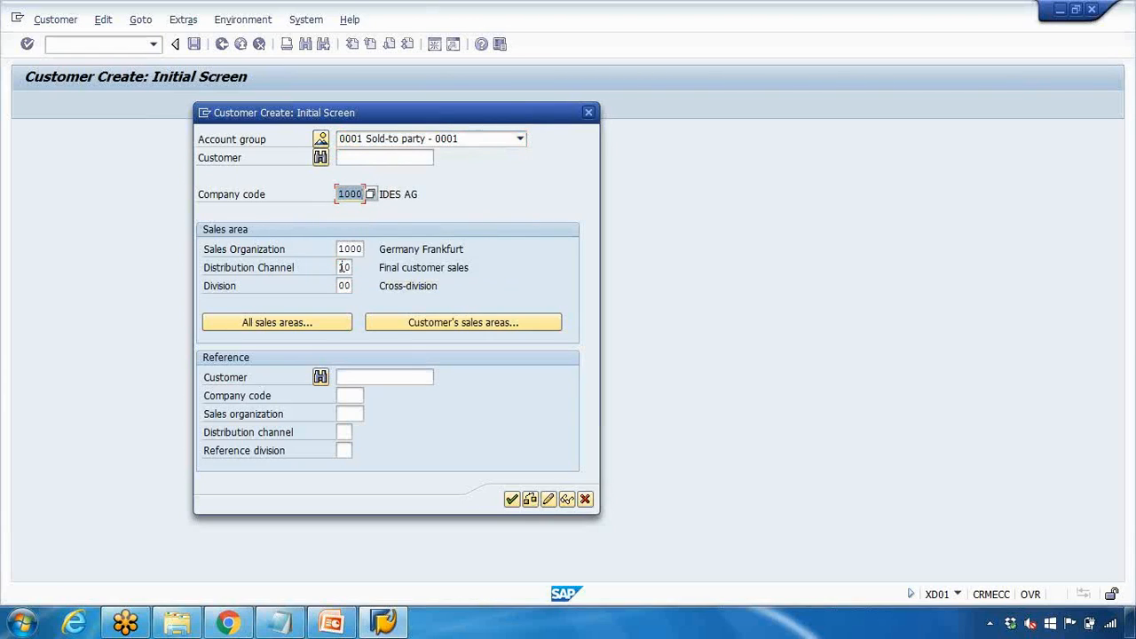
{"action": "left_click_drag", "start_coordinate": [331, 249], "coordinate": [355, 285]}
{"action": "left_click", "coordinate": [341, 158]}
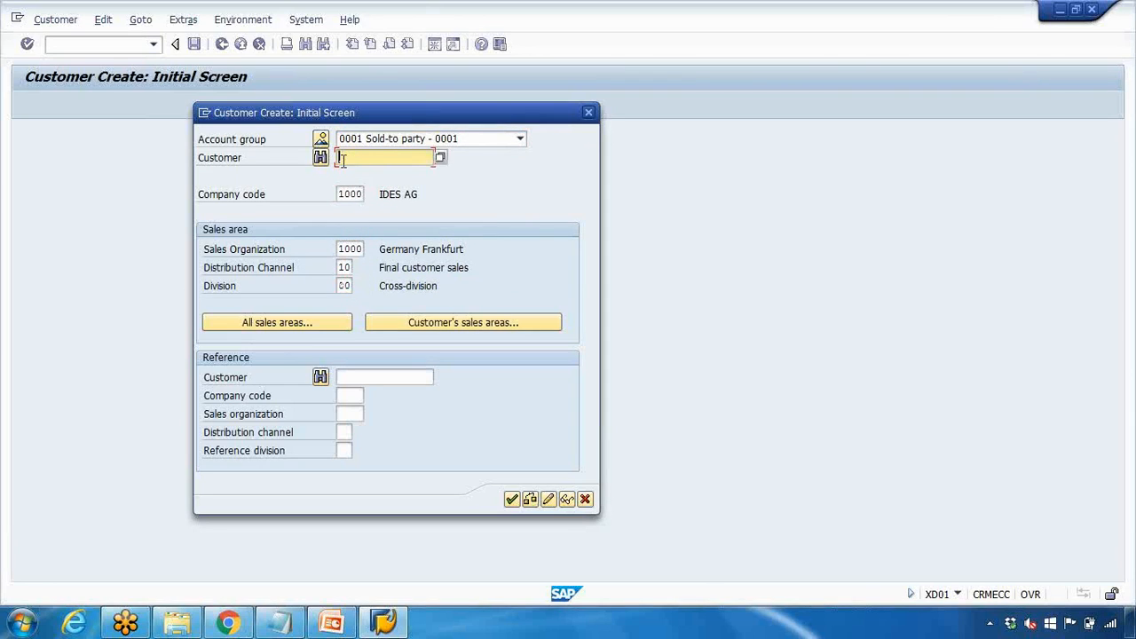
{"action": "left_click", "coordinate": [353, 195]}
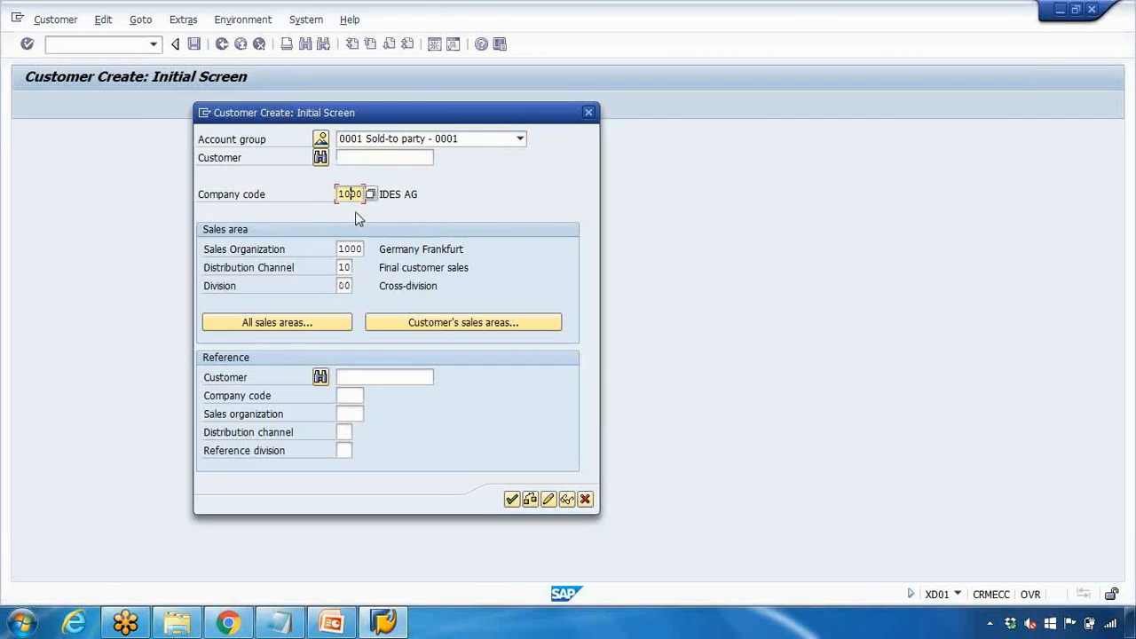
{"action": "left_click", "coordinate": [512, 500]}
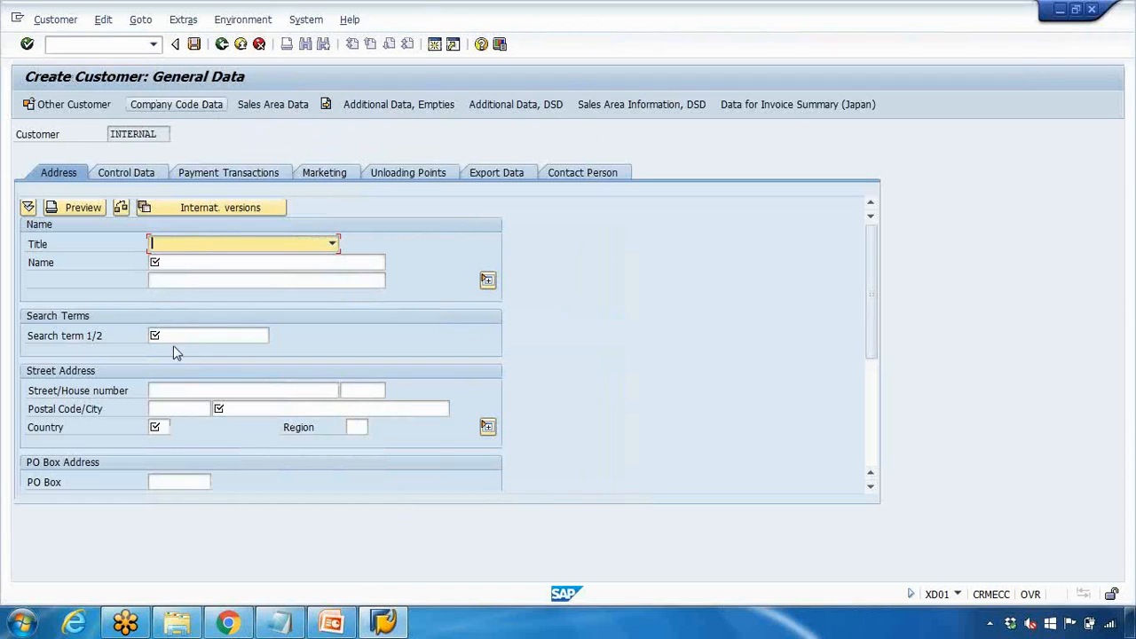
Enter the customer name Xyz Private Ltd and search term xyz
{"action": "left_click", "coordinate": [184, 269]}
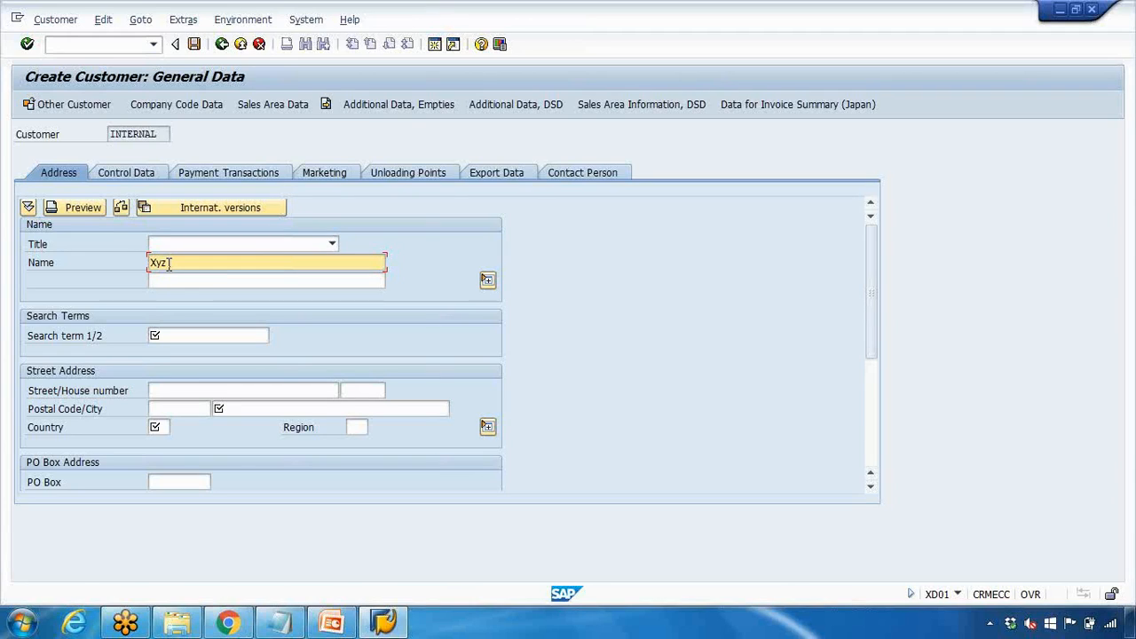
{"action": "type", "text": "ivate Ltd"}
{"action": "left_click", "coordinate": [206, 336]}
{"action": "type", "text": "xyz"}
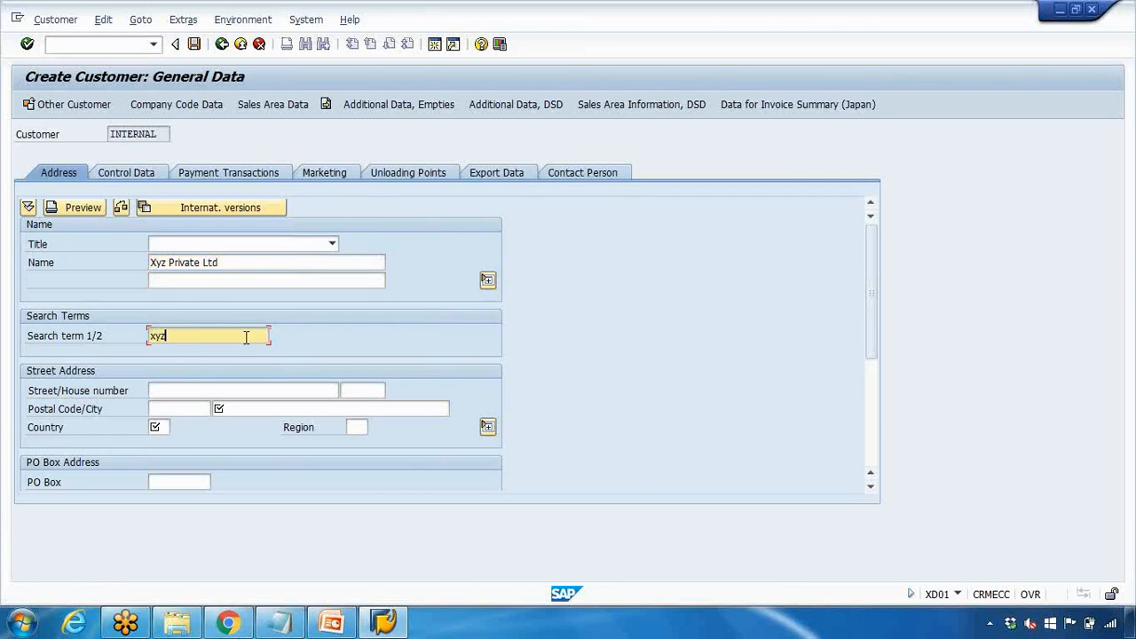
Enter the address 123 ABC street with postal code 3000 and city Melbourne
{"action": "left_click", "coordinate": [192, 391]}
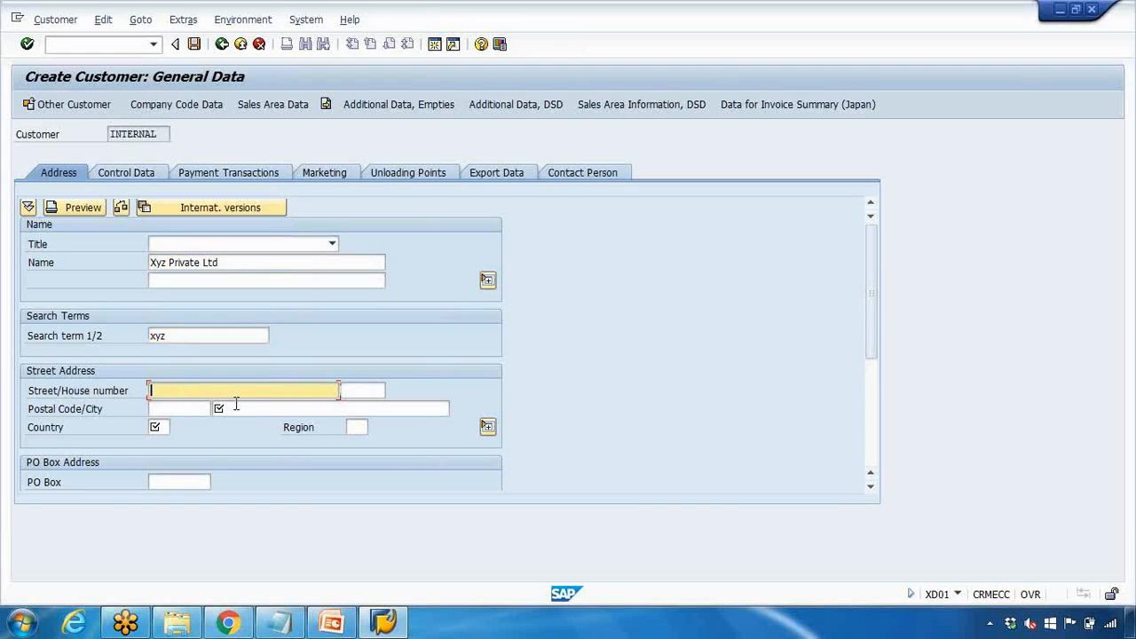
{"action": "key", "text": "Tab"}
{"action": "type", "text": "1"}
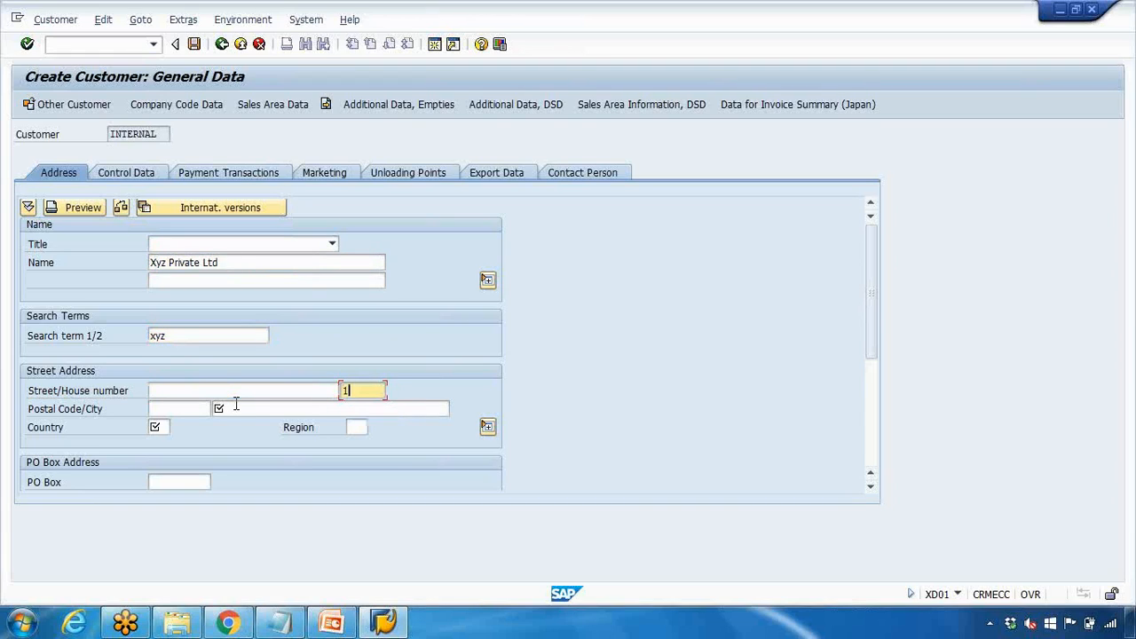
{"action": "left_click", "coordinate": [275, 393]}
{"action": "type", "text": "ABC street"}
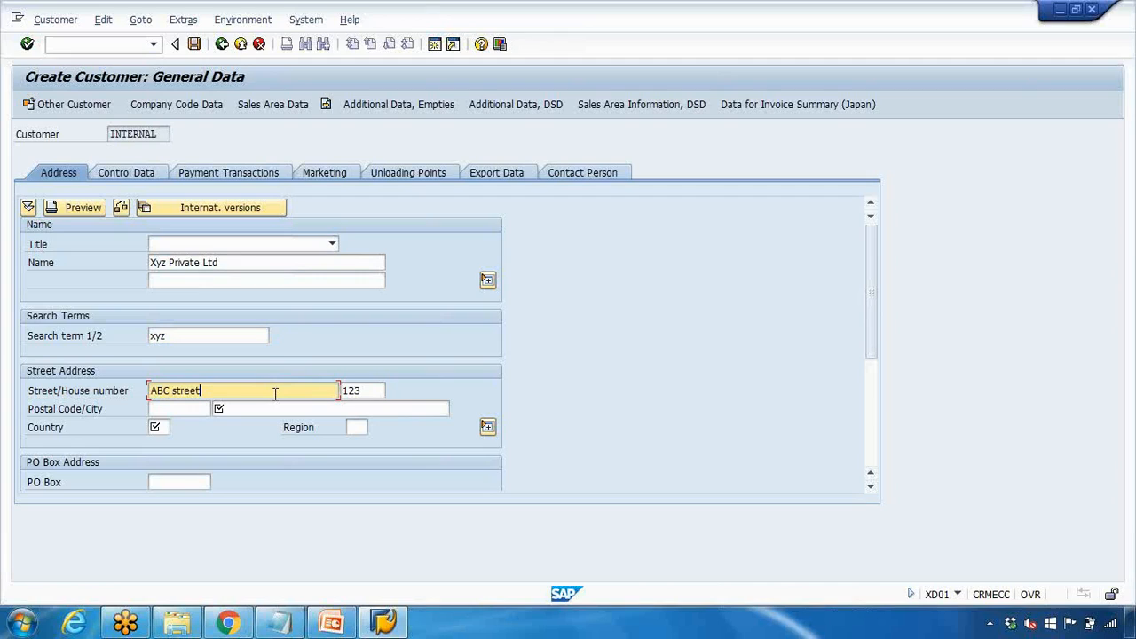
{"action": "left_click", "coordinate": [192, 409]}
{"action": "type", "text": "3000"}
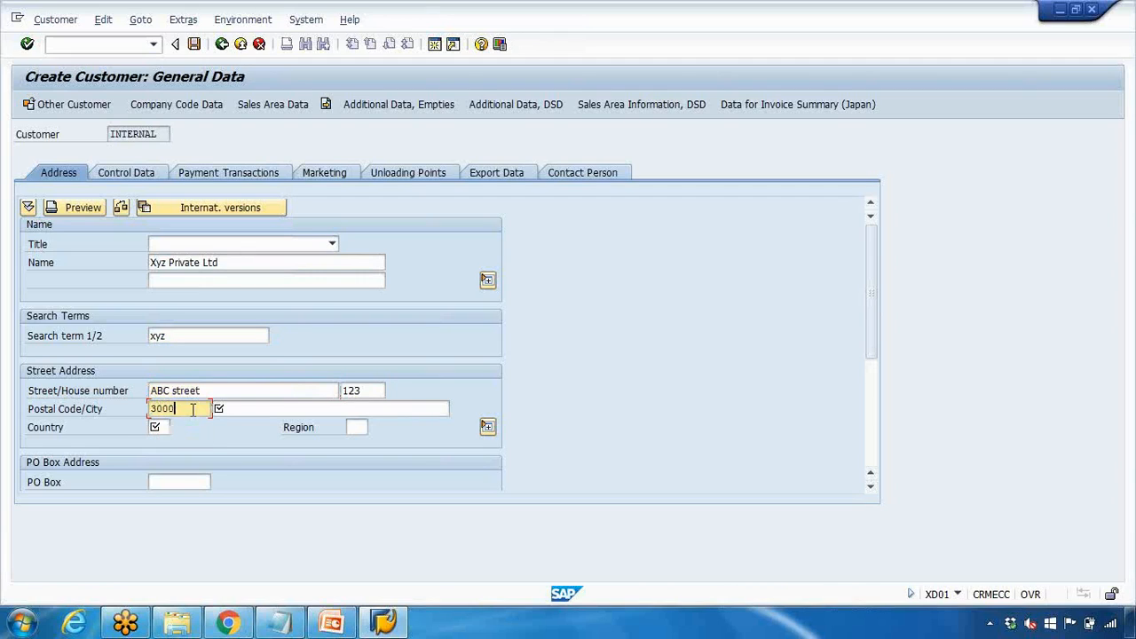
{"action": "left_click", "coordinate": [250, 409]}
{"action": "type", "text": "Melbourne"}
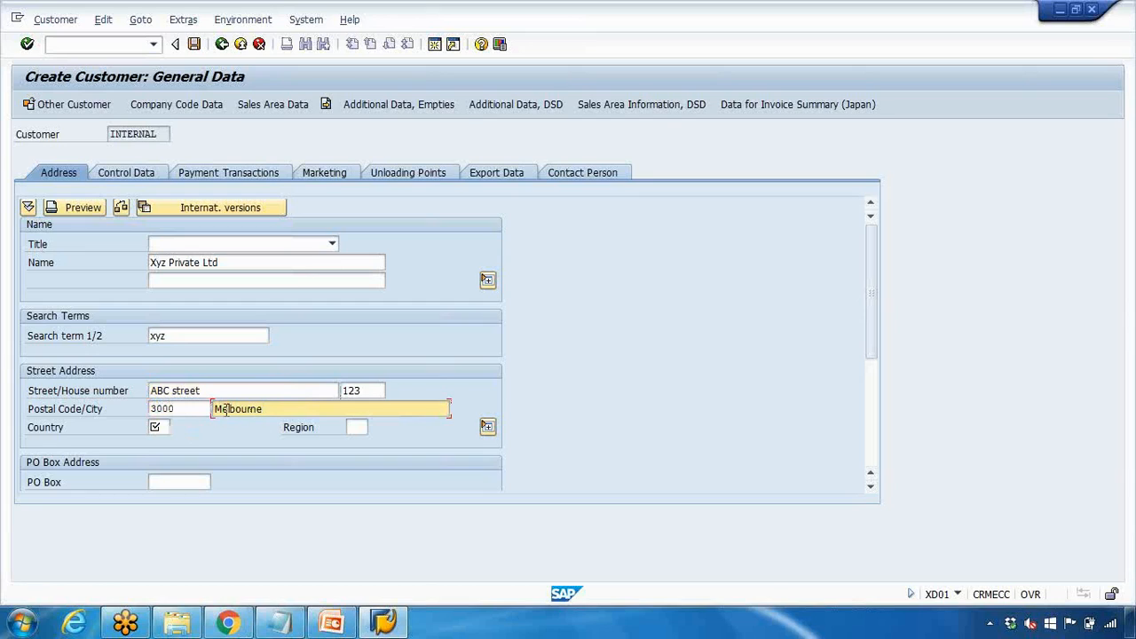
Set the country to AU (Australia) and the region to VIC from the value help
{"action": "left_click", "coordinate": [154, 427]}
{"action": "type", "text": "AU"}
{"action": "key", "text": "Return"}
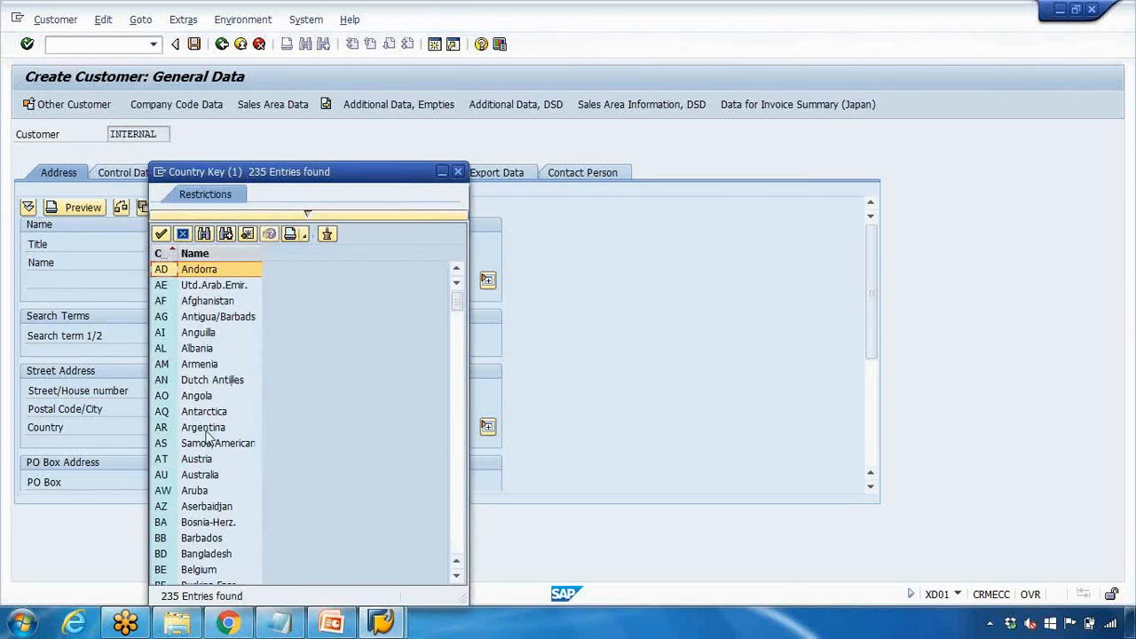
{"action": "double_click", "coordinate": [216, 475]}
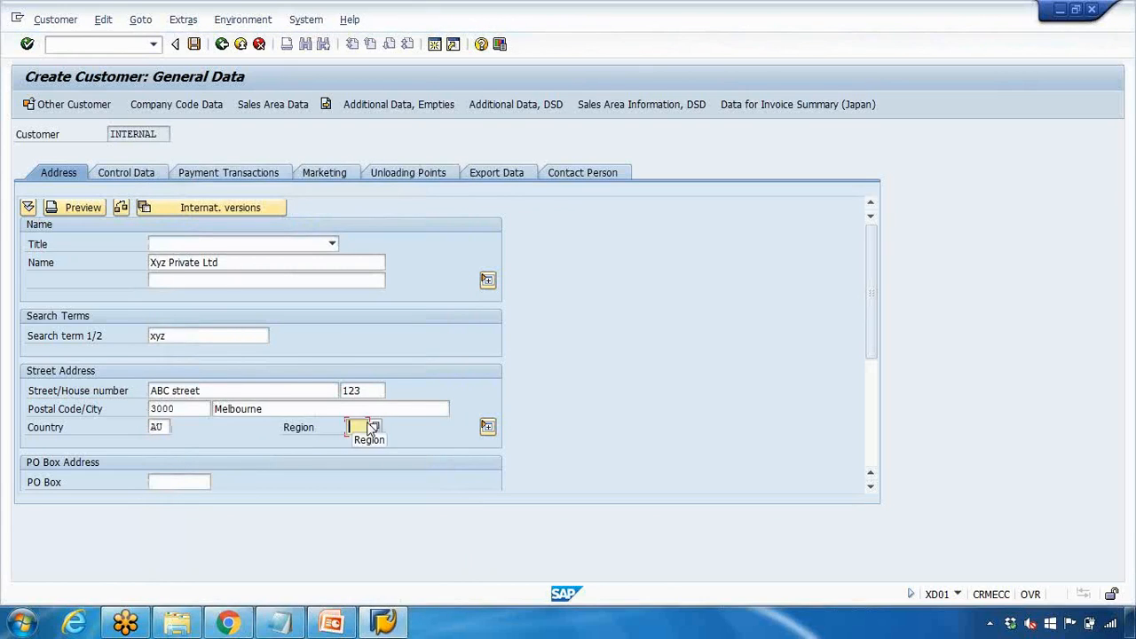
{"action": "left_click", "coordinate": [372, 427]}
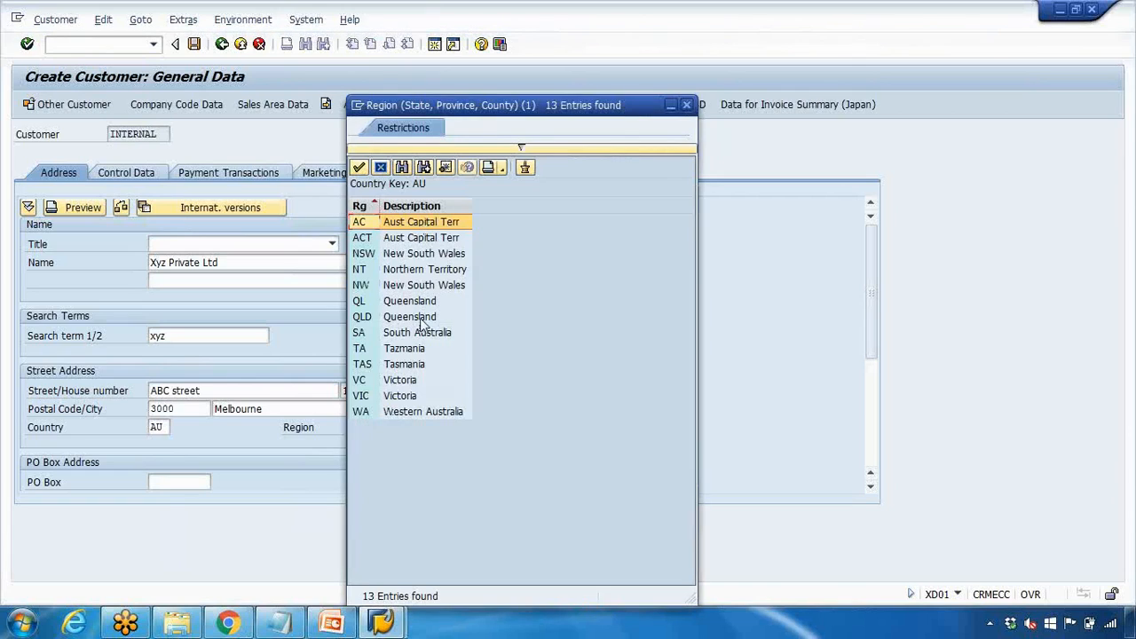
{"action": "double_click", "coordinate": [401, 396]}
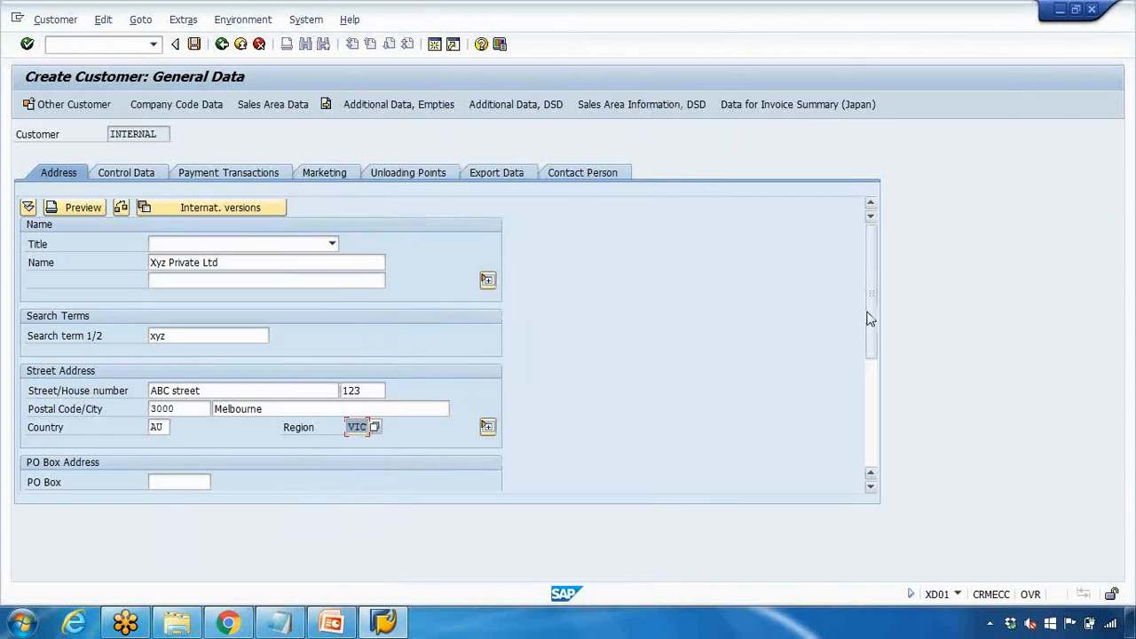
{"action": "left_click_drag", "start_coordinate": [872, 319], "coordinate": [879, 382]}
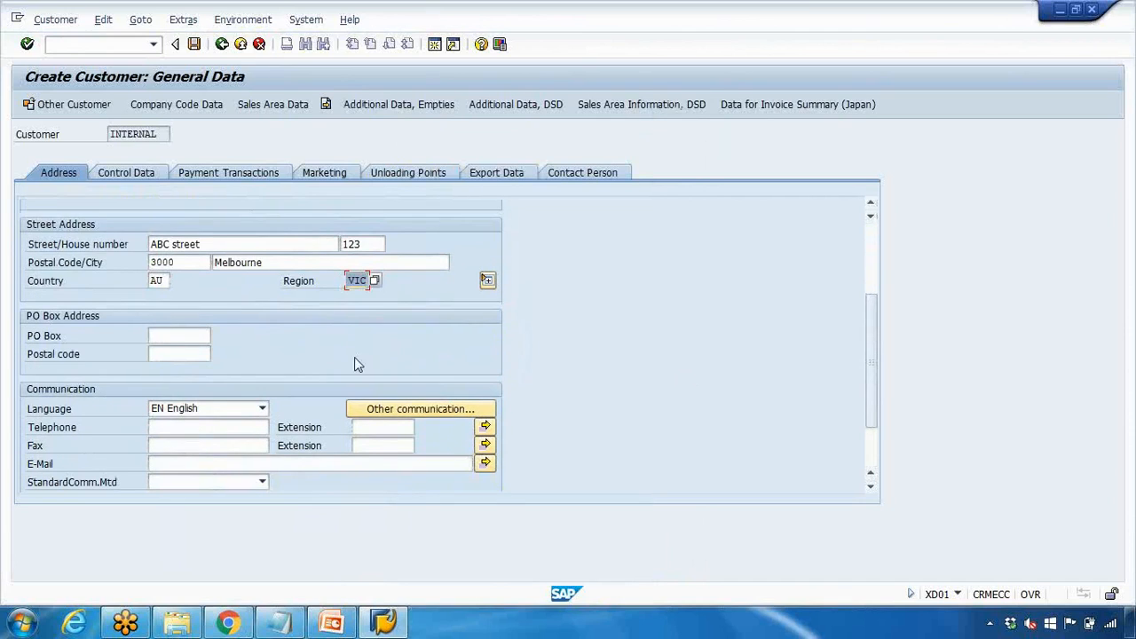
{"action": "left_click", "coordinate": [212, 334]}
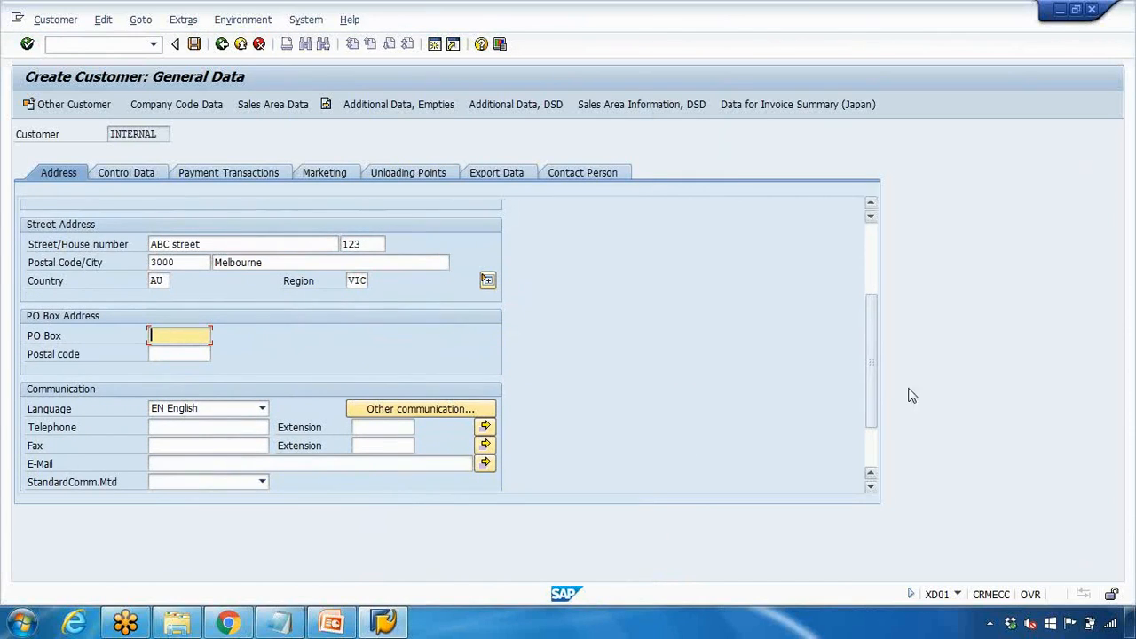
{"action": "left_click_drag", "start_coordinate": [866, 368], "coordinate": [874, 390]}
{"action": "left_click", "coordinate": [226, 392]}
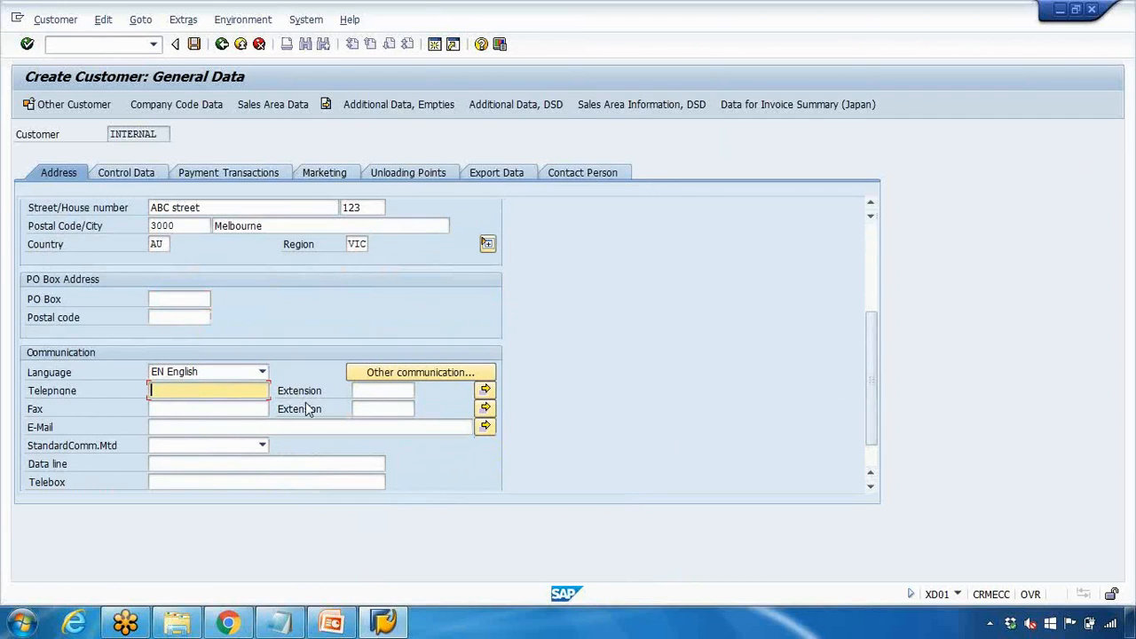
{"action": "left_click", "coordinate": [243, 405]}
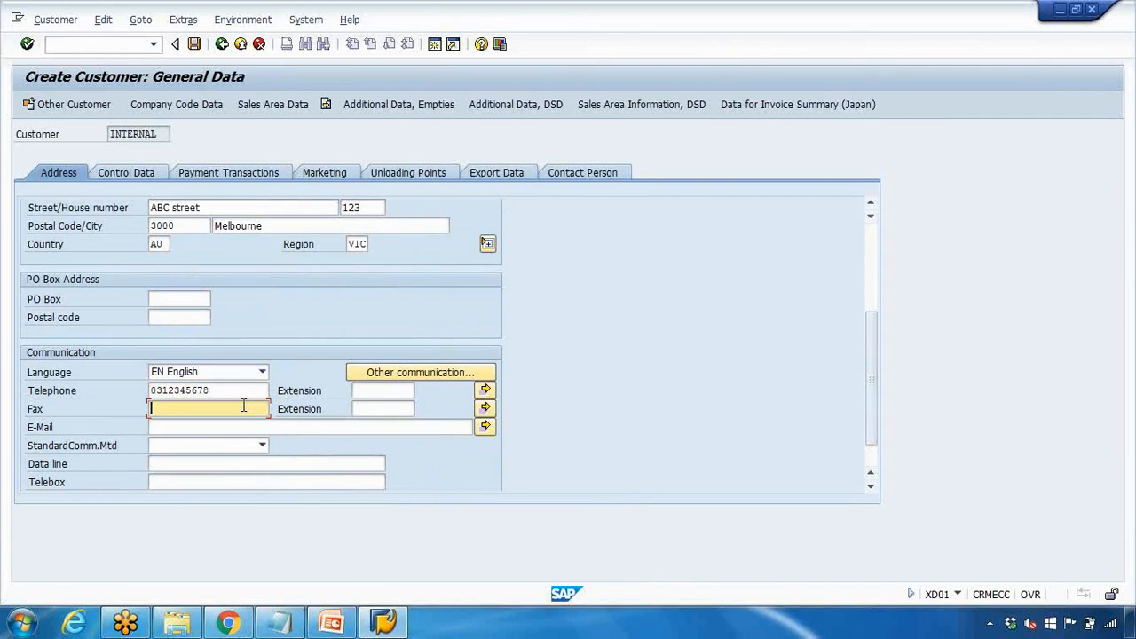
{"action": "type", "text": "031235674"}
{"action": "left_click", "coordinate": [236, 427]}
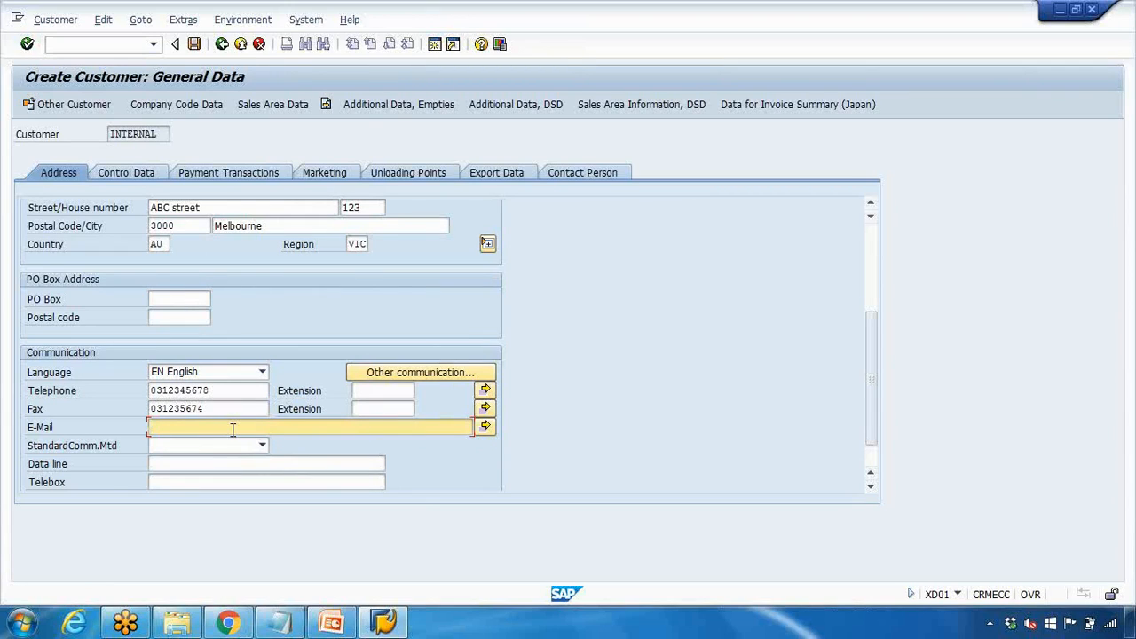
{"action": "type", "text": "ohn.smith@xyz.com"}
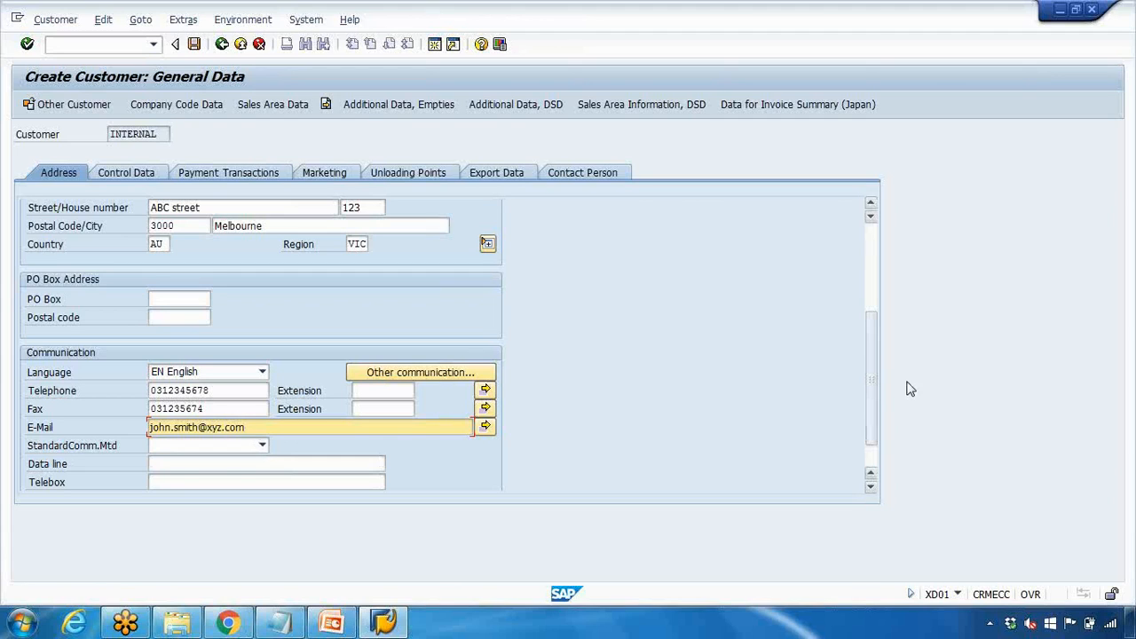
{"action": "left_click_drag", "start_coordinate": [870, 385], "coordinate": [857, 286]}
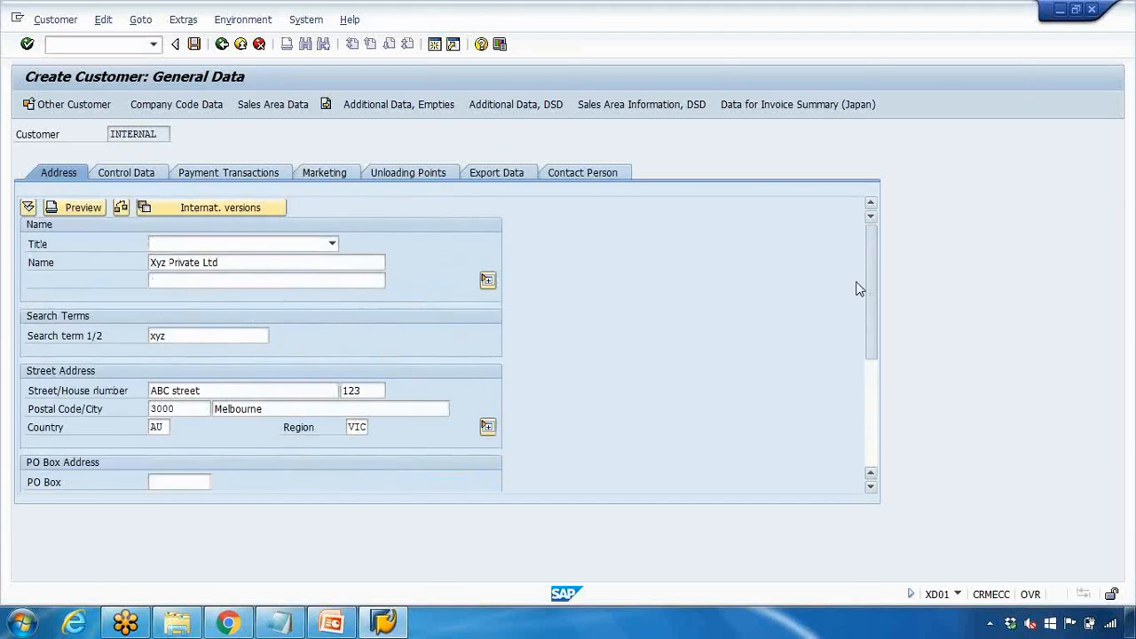
{"action": "left_click", "coordinate": [241, 280]}
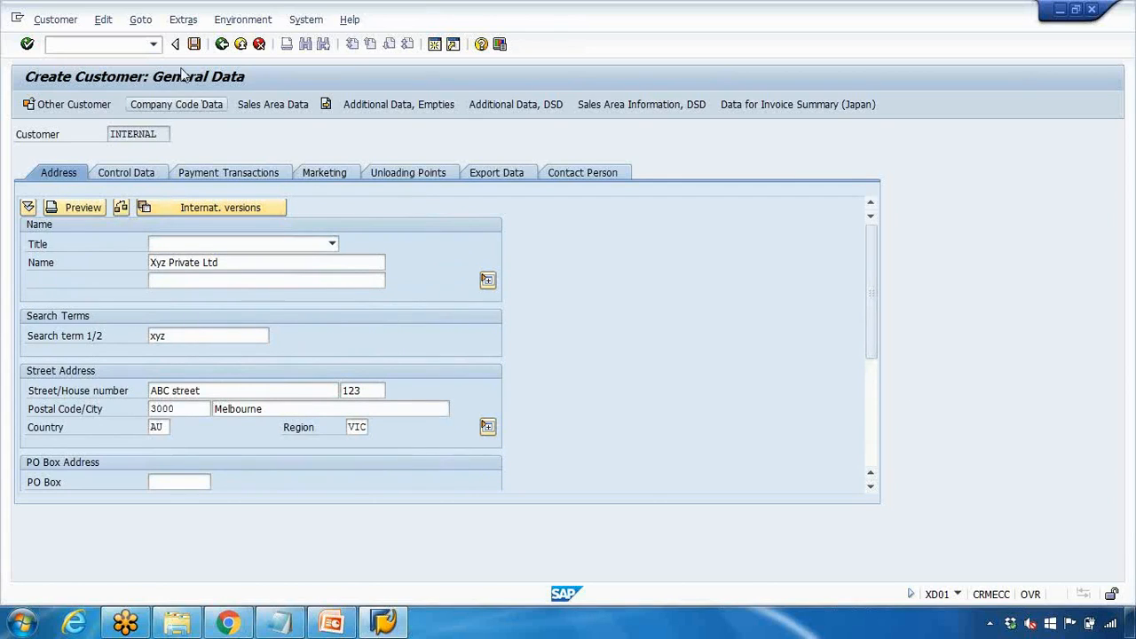
Browse the Control Data, Payment Transactions, Marketing and Export Data tabs
{"action": "left_click", "coordinate": [135, 174]}
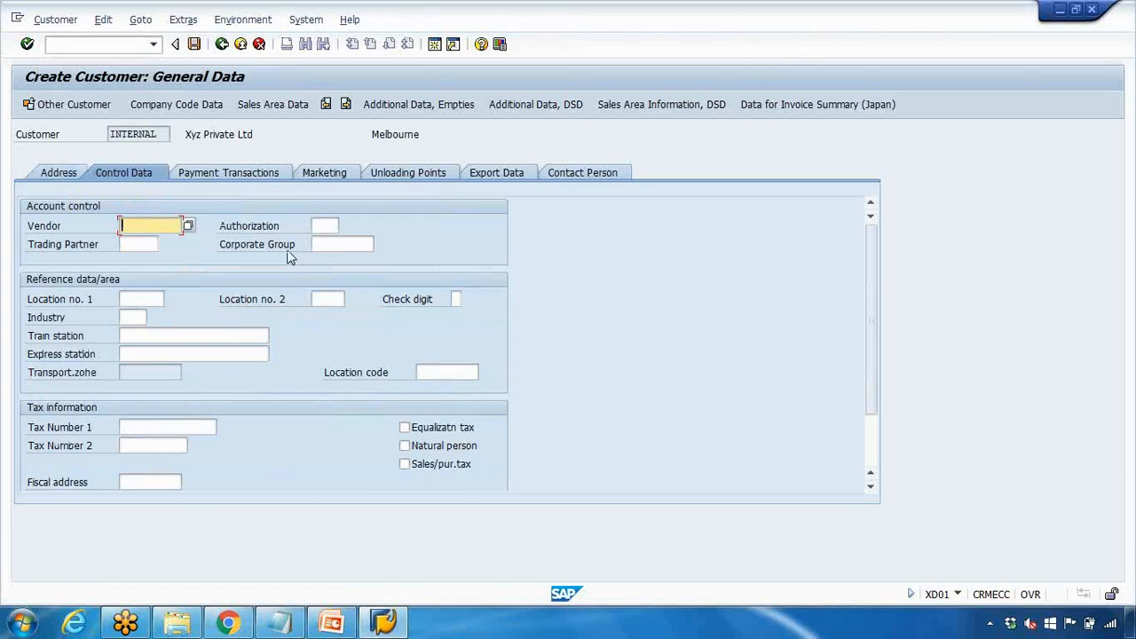
{"action": "left_click", "coordinate": [253, 174]}
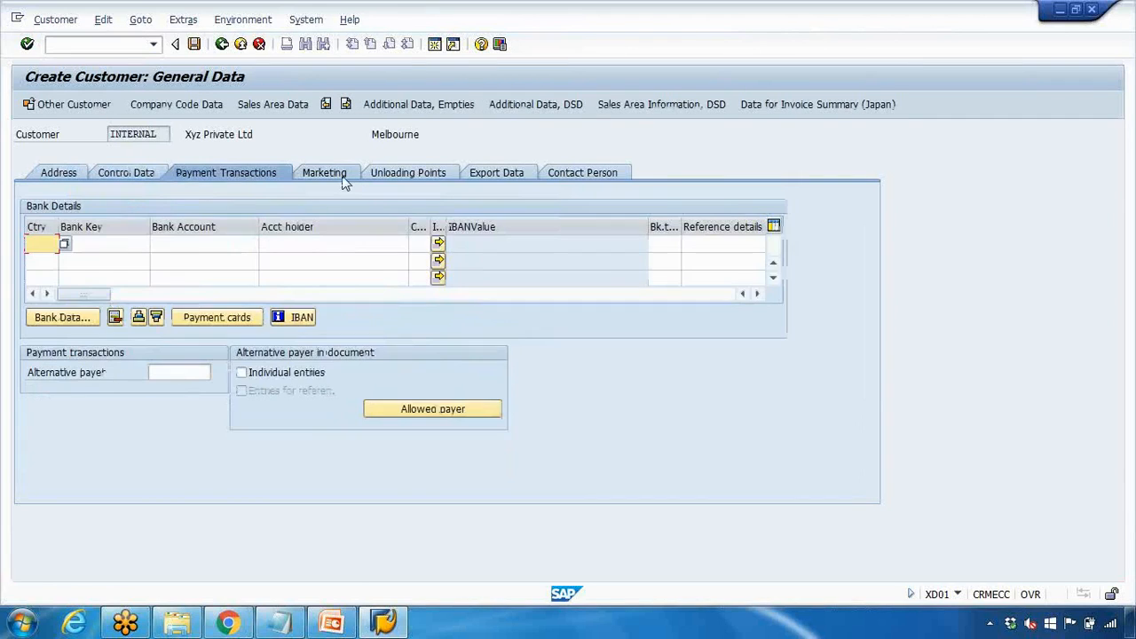
{"action": "left_click", "coordinate": [344, 176]}
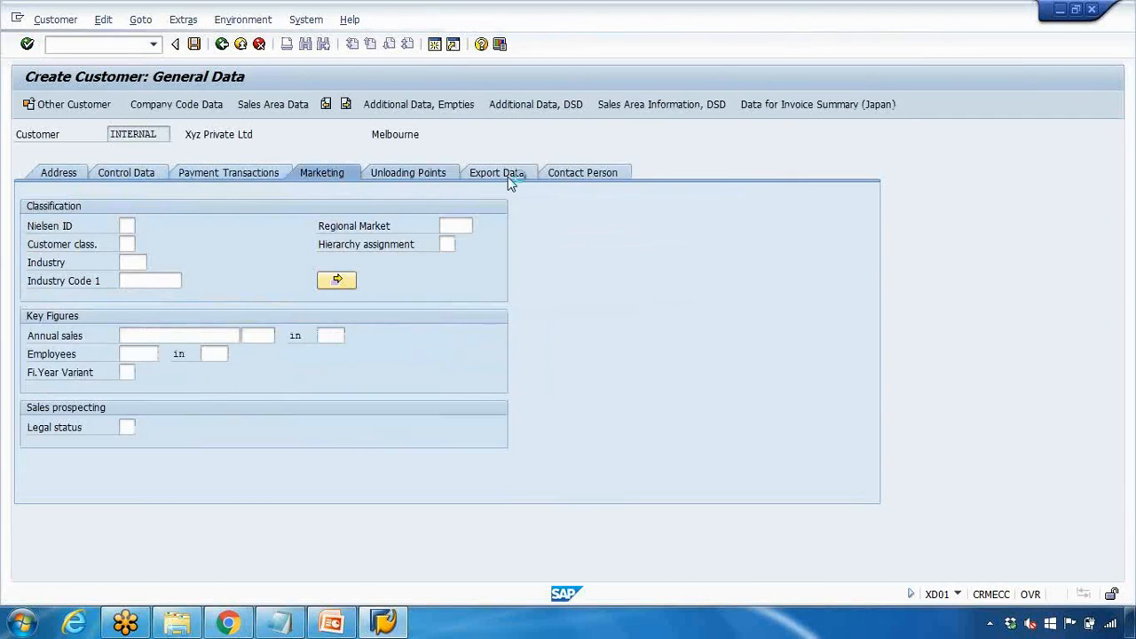
{"action": "left_click", "coordinate": [512, 178]}
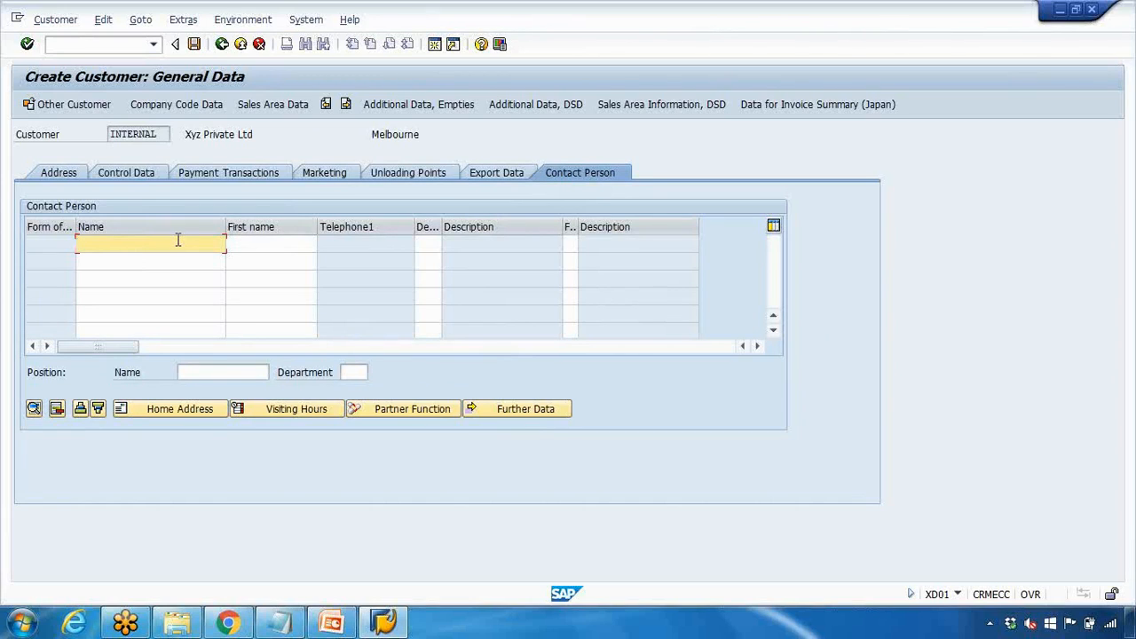
Add the first contact person with surname, first name, mobile number and e-mail address
{"action": "type", "text": "Smith"}
{"action": "left_click", "coordinate": [276, 249]}
{"action": "type", "text": "J"}
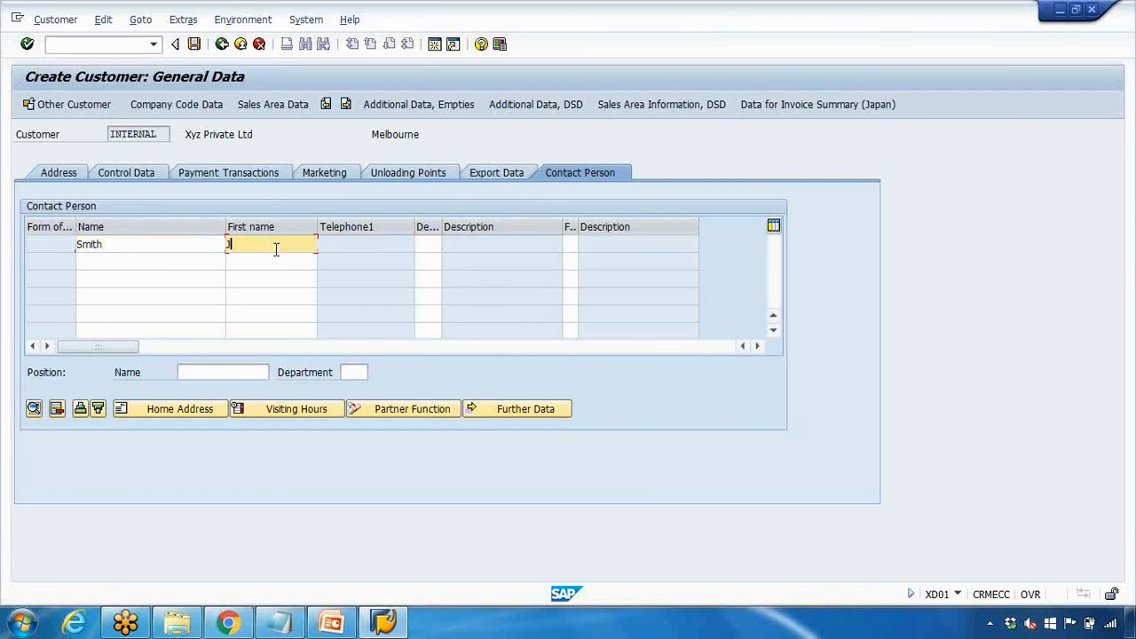
{"action": "type", "text": "ohn"}
{"action": "double_click", "coordinate": [159, 245]}
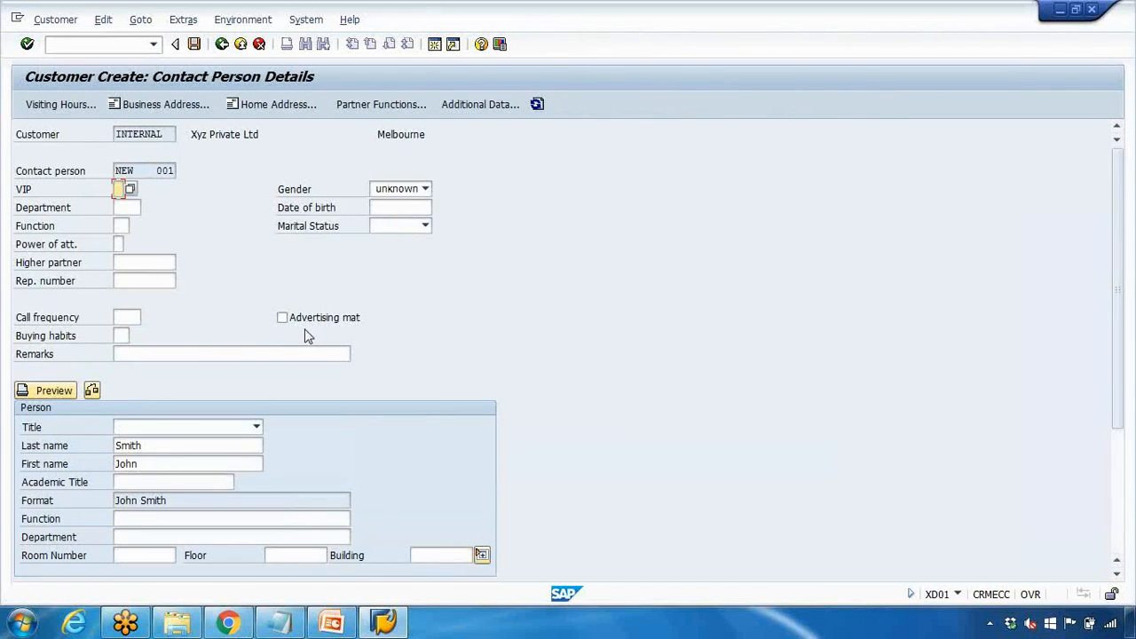
{"action": "scroll", "coordinate": [293, 318], "scroll_direction": "down", "scroll_amount": 3}
{"action": "scroll", "coordinate": [294, 317], "scroll_direction": "down", "scroll_amount": 1}
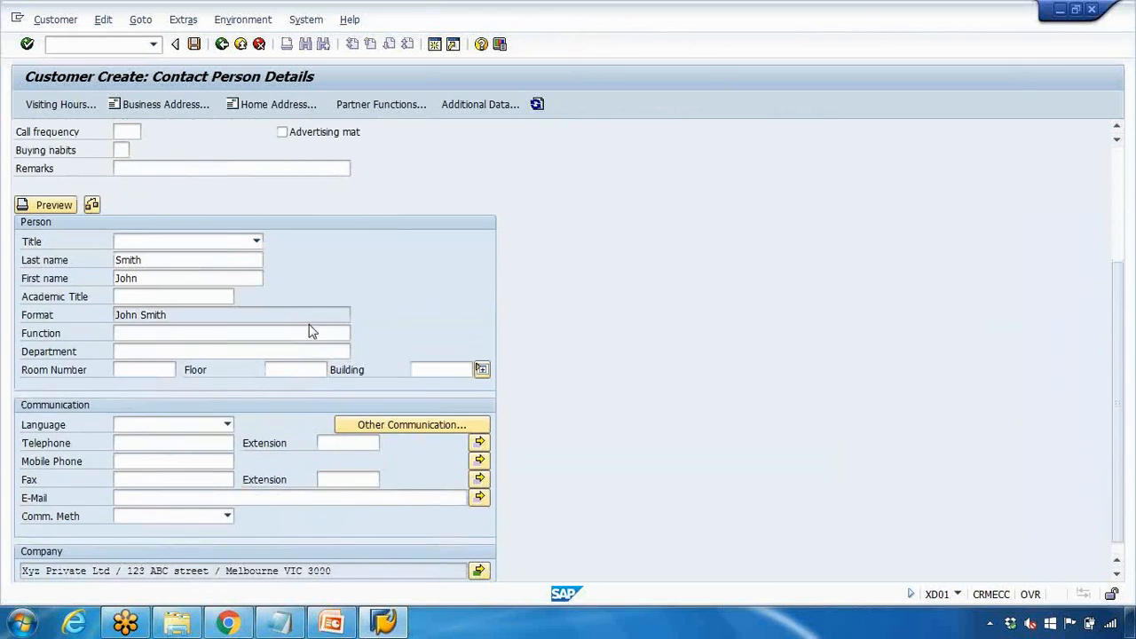
{"action": "left_click", "coordinate": [139, 455]}
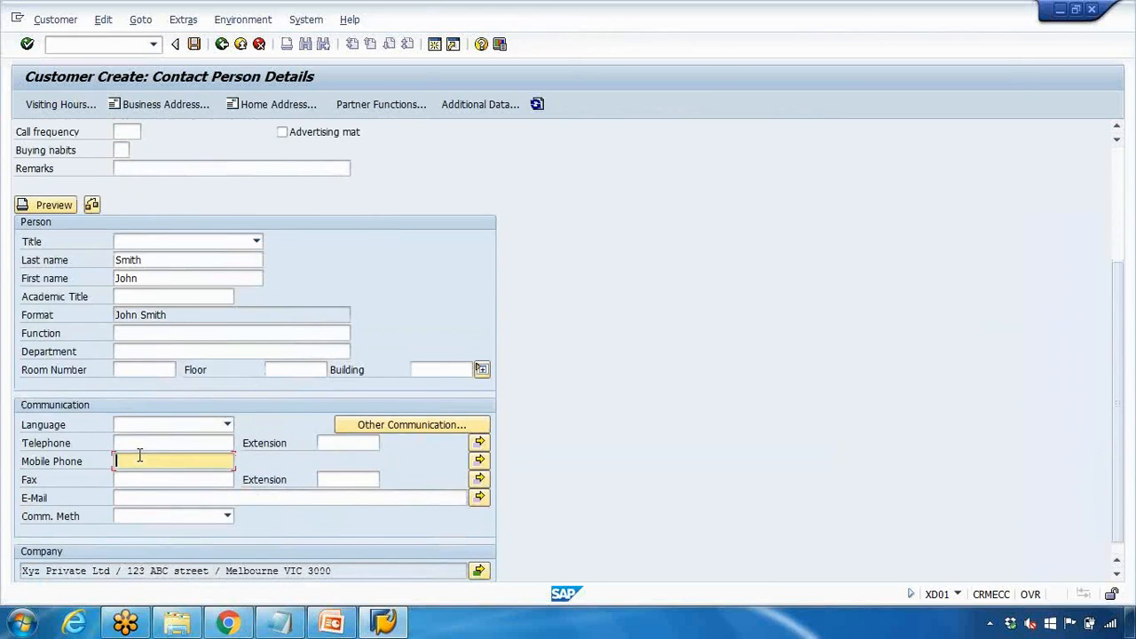
{"action": "type", "text": "04123456"}
{"action": "left_click", "coordinate": [157, 498]}
{"action": "type", "text": "jo"}
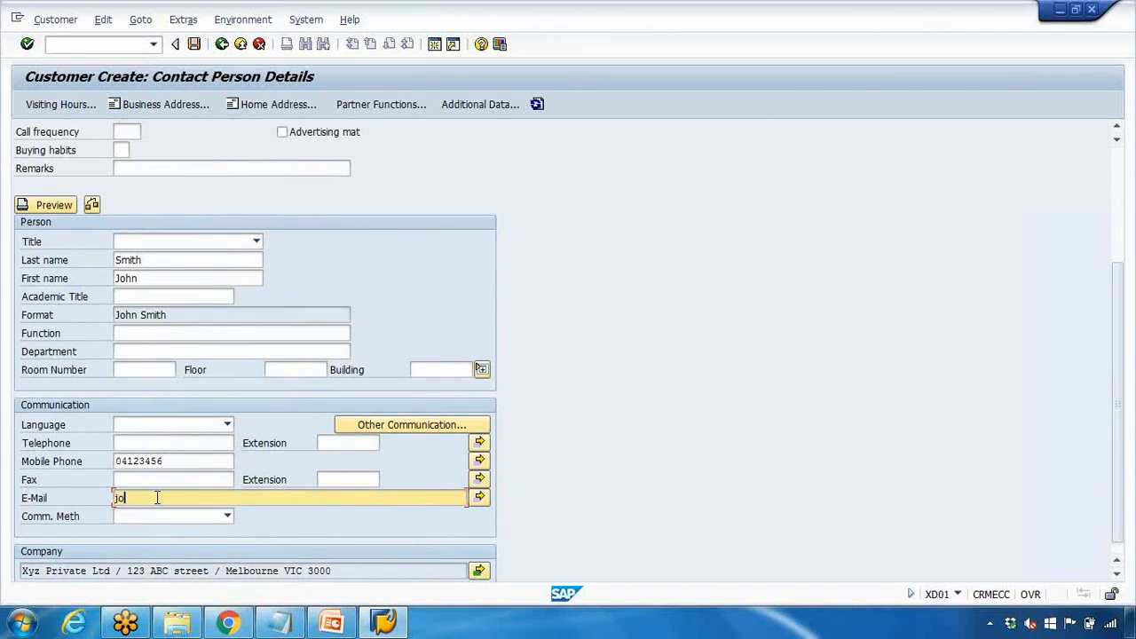
{"action": "type", "text": "hn.smith@xyz.com"}
Set the contact's function to Purchasing Officer and department to Procurement, then go back
{"action": "left_click", "coordinate": [153, 335]}
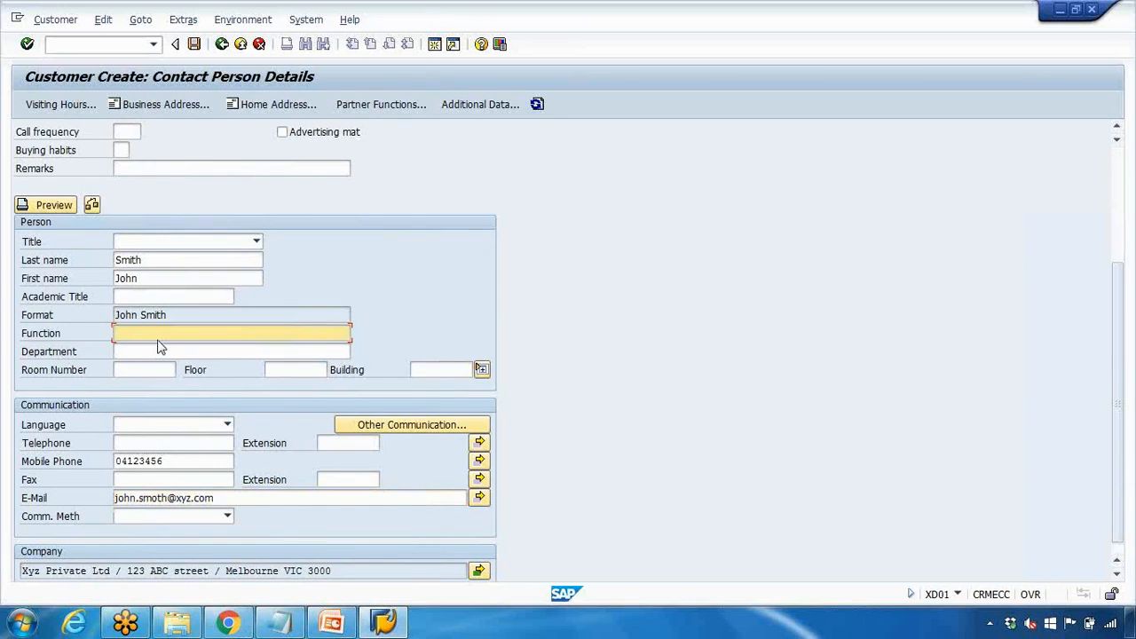
{"action": "type", "text": "Purchasing Officer"}
{"action": "left_click", "coordinate": [175, 353]}
{"action": "type", "text": "Procurme"}
{"action": "key", "text": "BackSpace"}
{"action": "key", "text": "BackSpace"}
{"action": "key", "text": "BackSpace"}
{"action": "type", "text": "ement"}
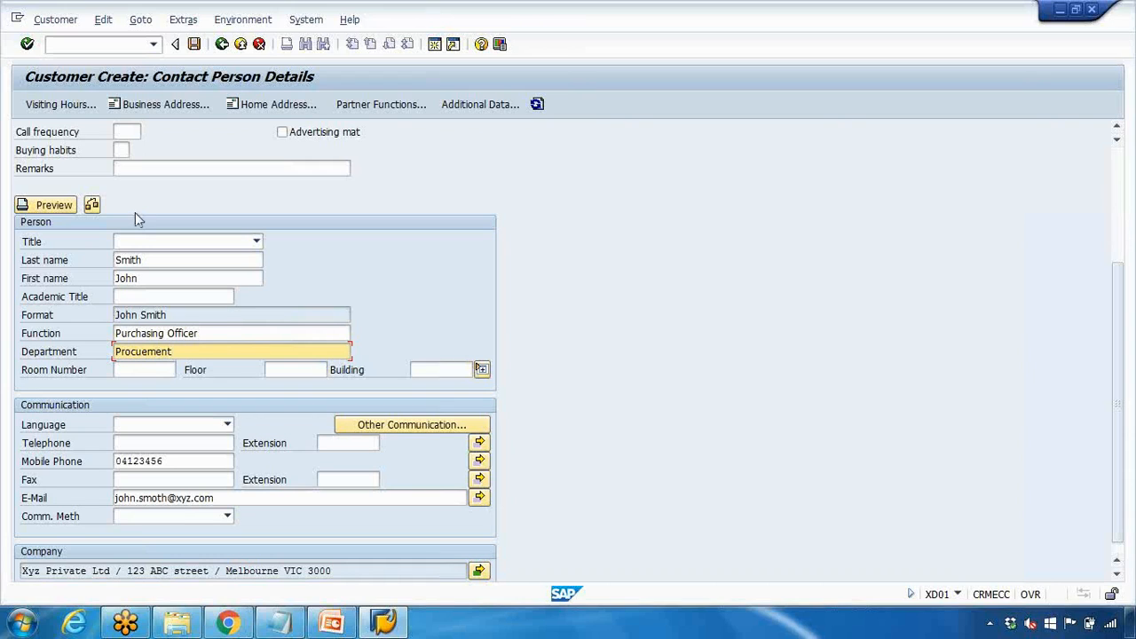
{"action": "left_click", "coordinate": [222, 44]}
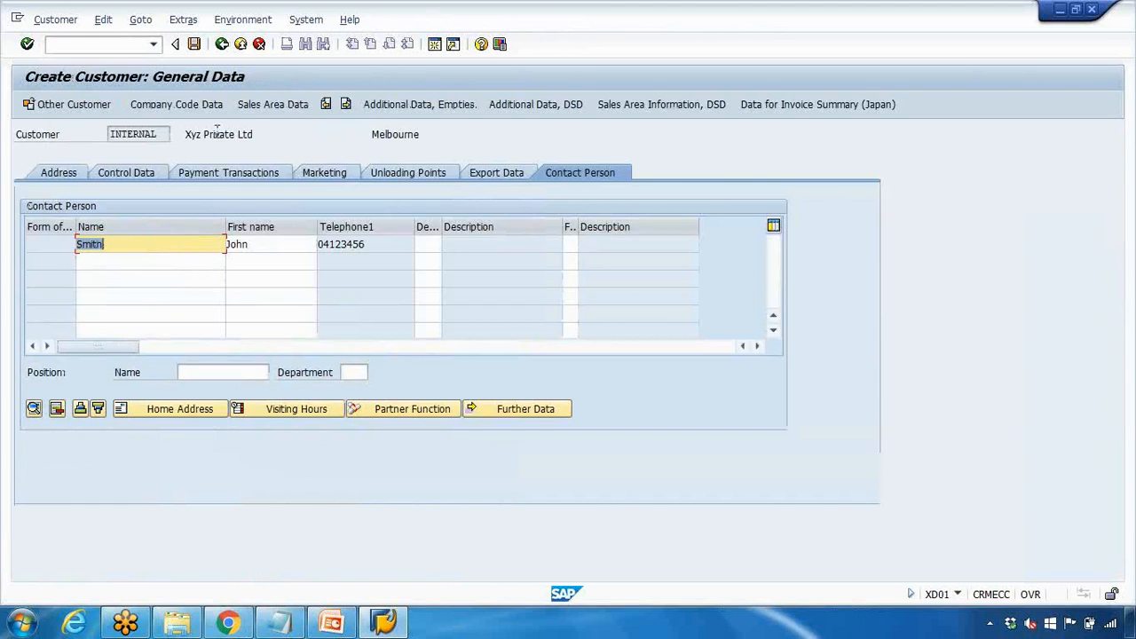
Add a second contact in row 2 with surname, first name and mobile number 3546
{"action": "left_click", "coordinate": [112, 258]}
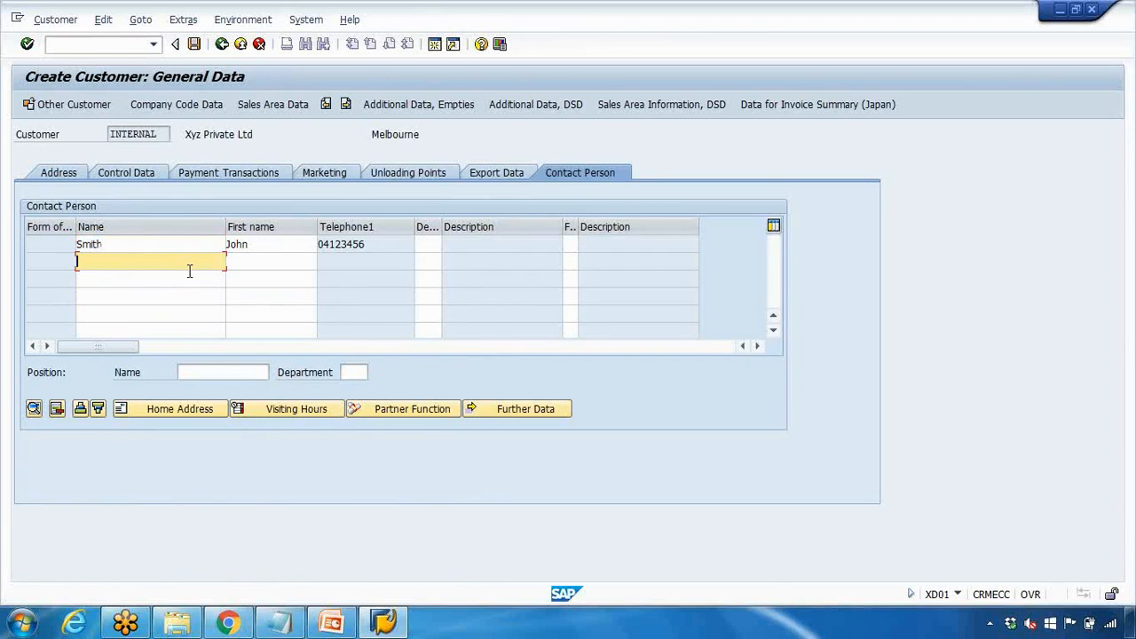
{"action": "left_click", "coordinate": [229, 261]}
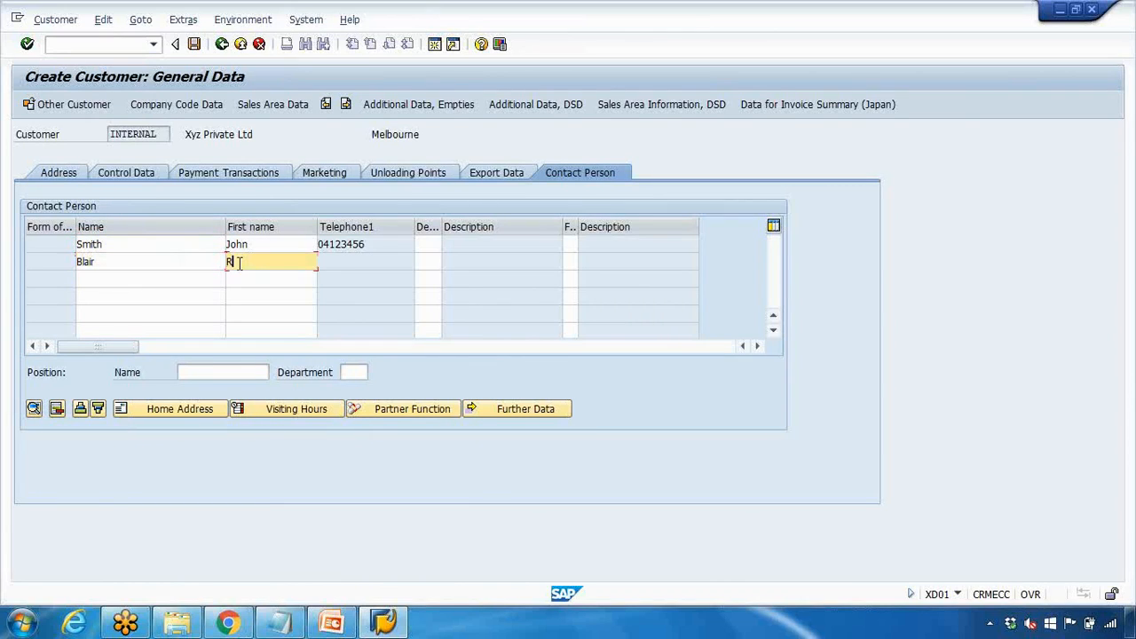
{"action": "type", "text": "bert"}
{"action": "double_click", "coordinate": [150, 258]}
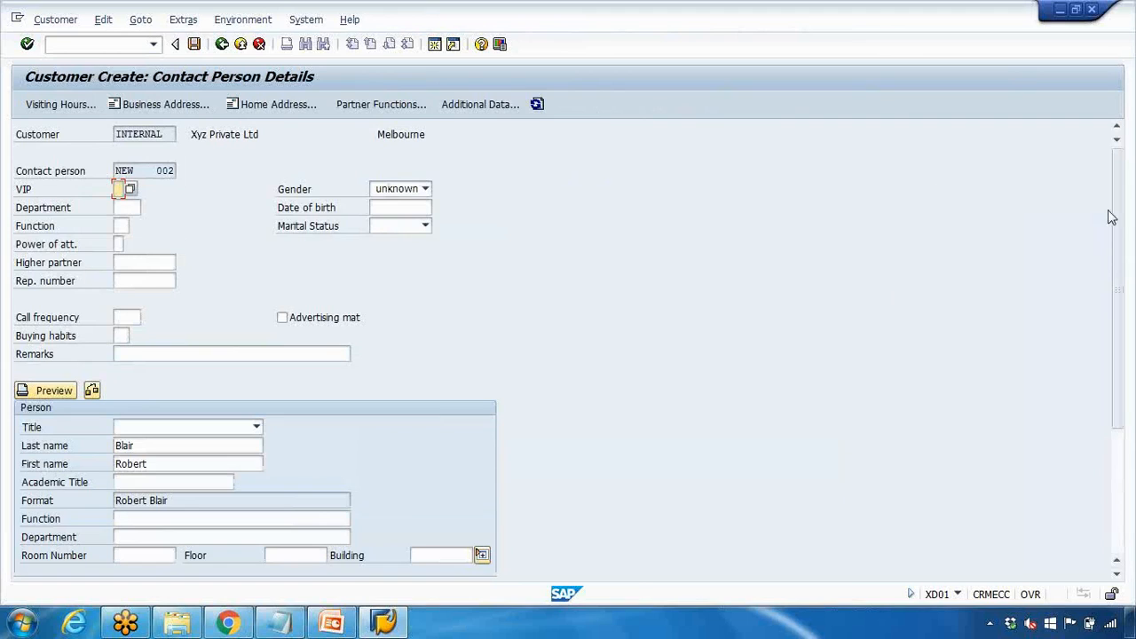
{"action": "left_click_drag", "start_coordinate": [1116, 222], "coordinate": [1123, 307]}
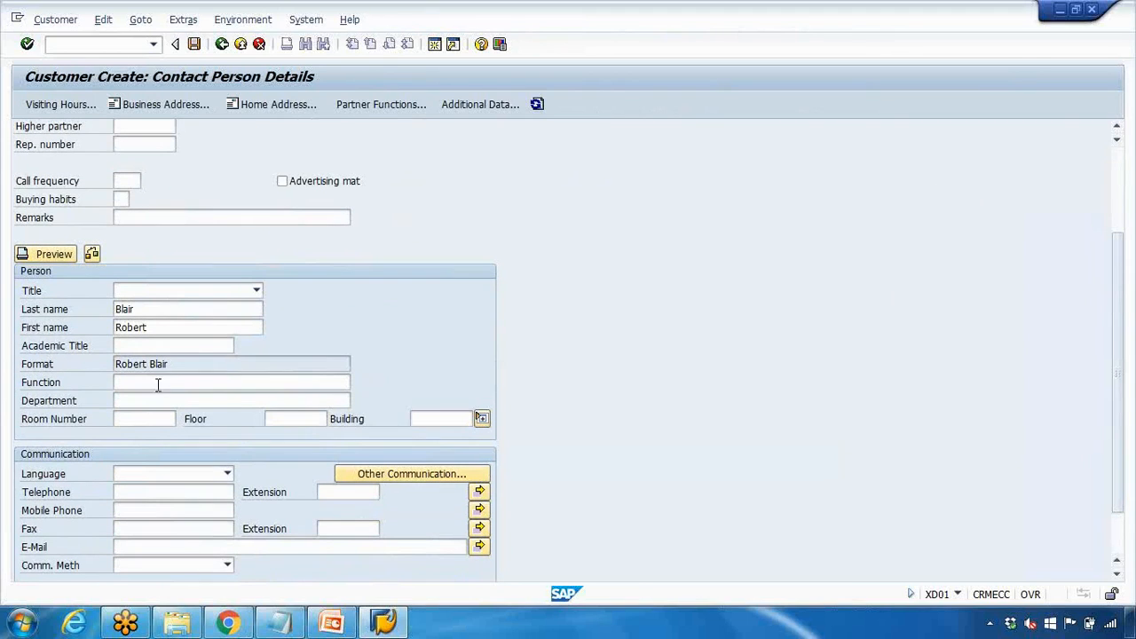
{"action": "left_click", "coordinate": [135, 511]}
{"action": "type", "text": "3546"}
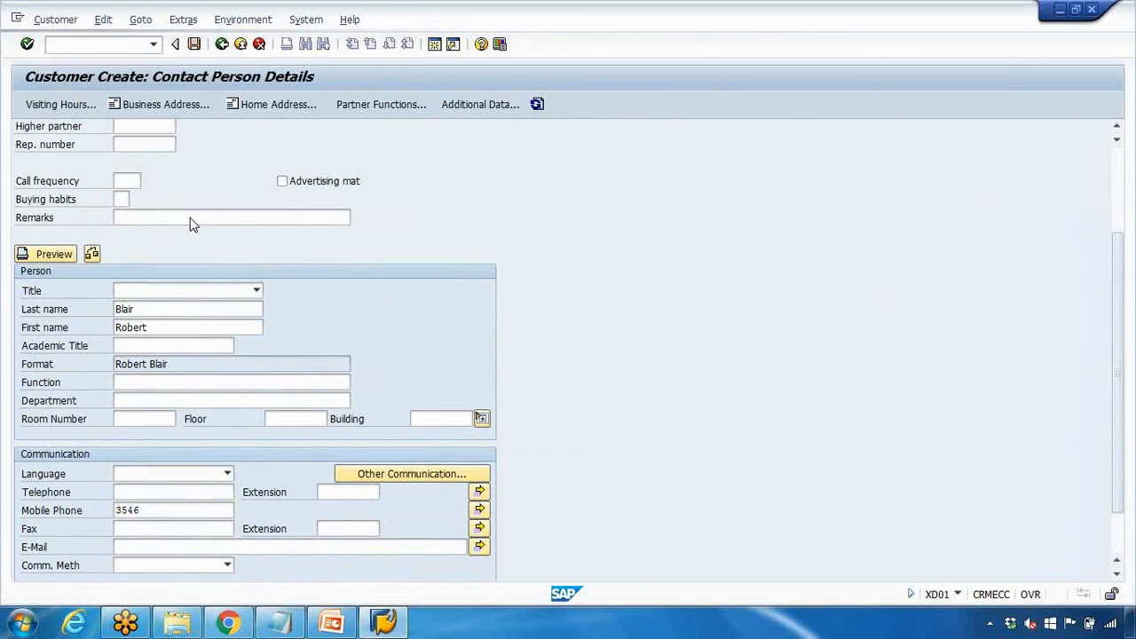
{"action": "key", "text": "F4"}
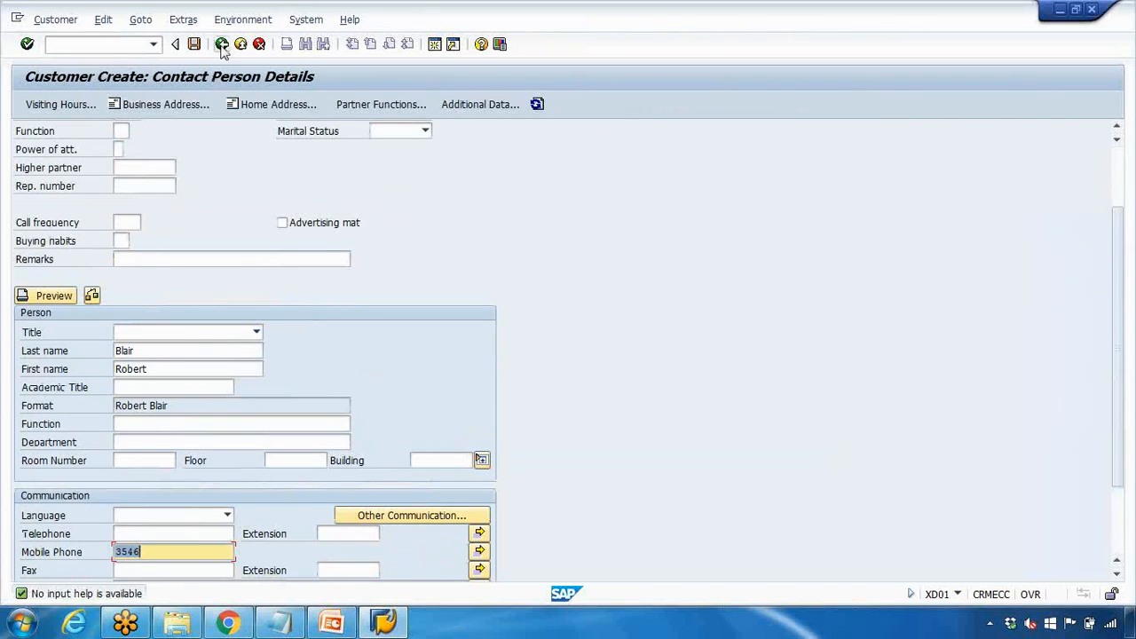
{"action": "left_click", "coordinate": [222, 44]}
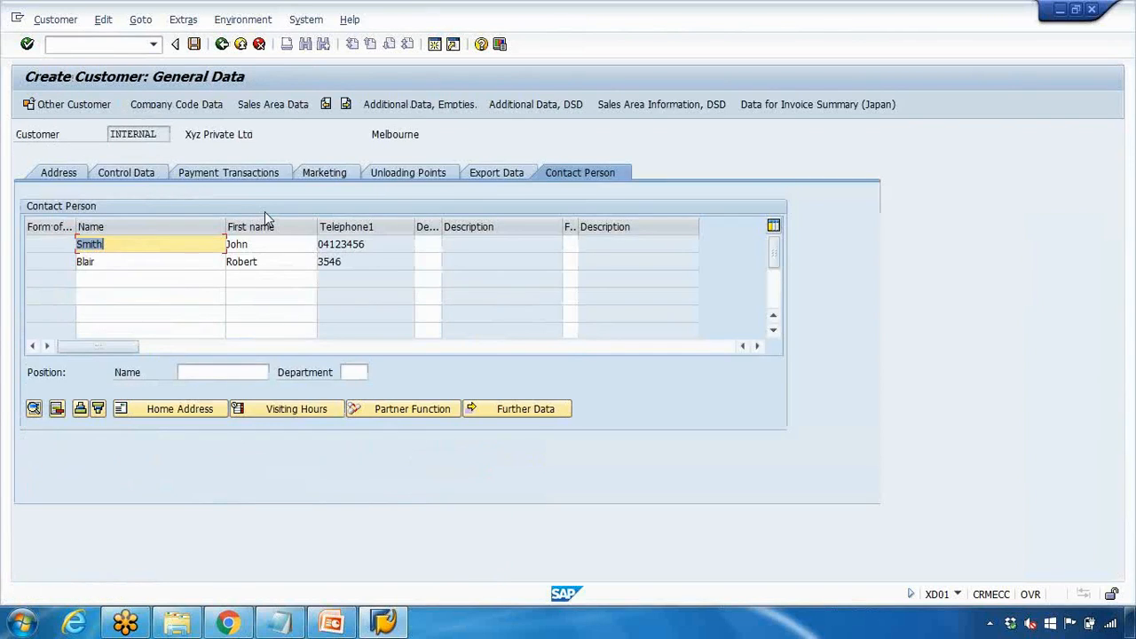
Change the Address tab e-mail to a generic 'info' address at the company's xyz.com domain
{"action": "left_click", "coordinate": [60, 171]}
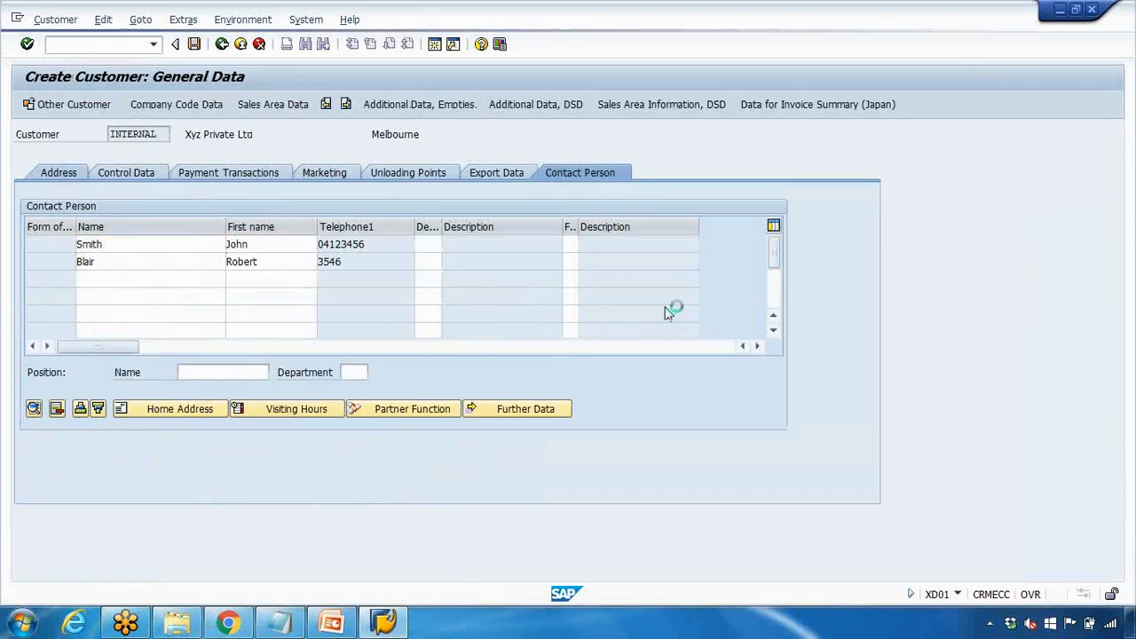
{"action": "scroll", "coordinate": [875, 284], "scroll_direction": "down", "scroll_amount": 5}
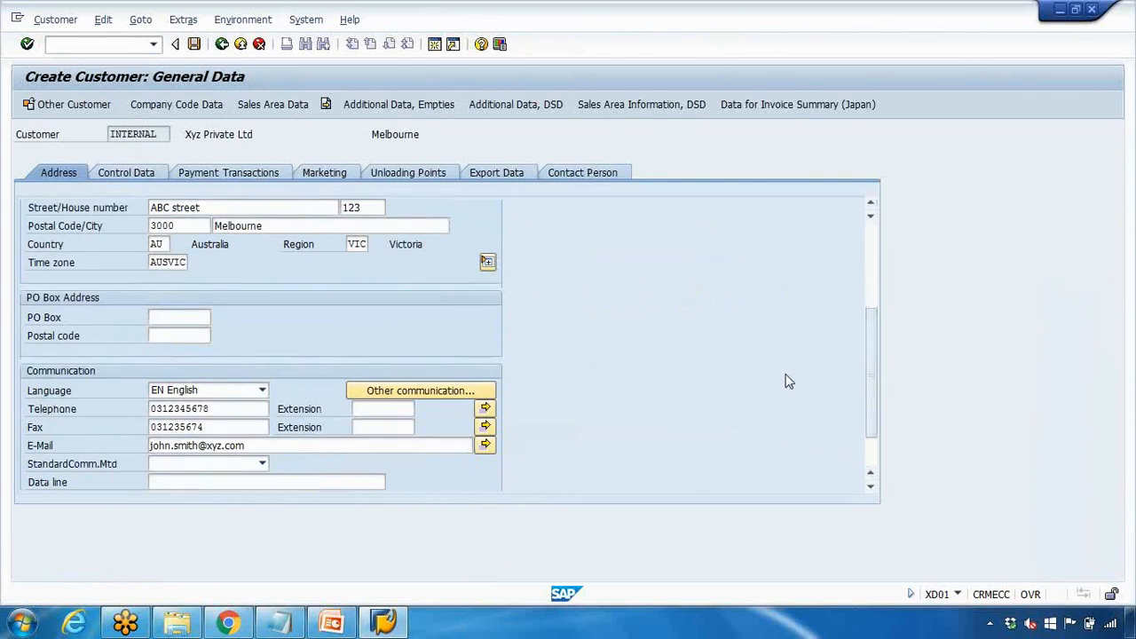
{"action": "left_click", "coordinate": [233, 446]}
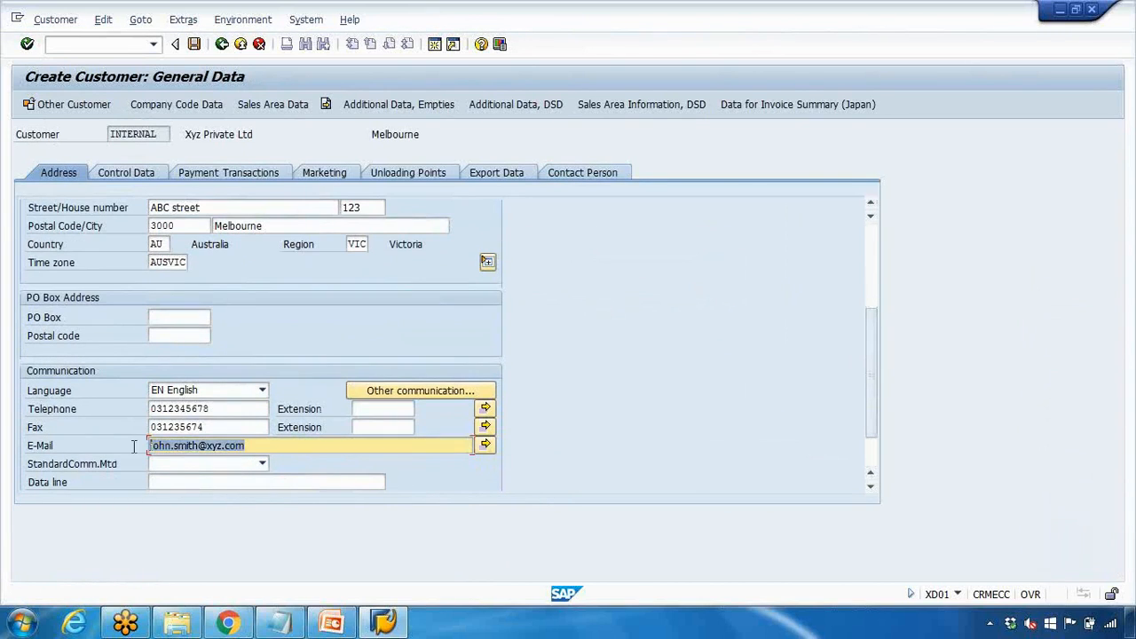
{"action": "left_click_drag", "start_coordinate": [198, 446], "coordinate": [135, 442]}
{"action": "type", "text": "in"}
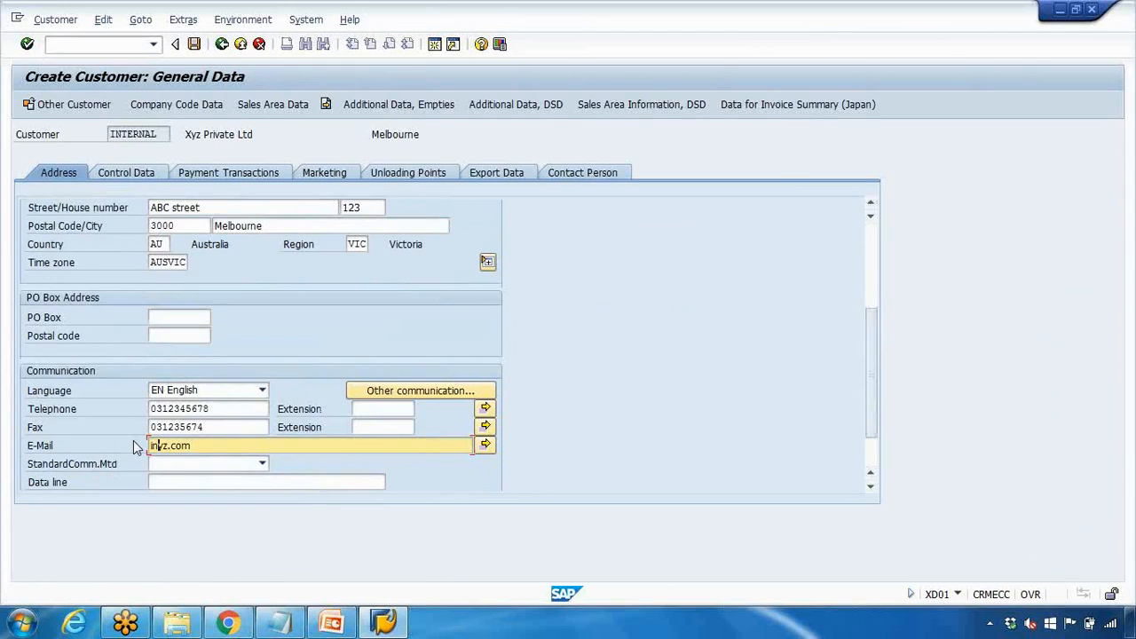
{"action": "key", "text": "Insert"}
{"action": "type", "text": "@"}
{"action": "key", "text": "Left"}
{"action": "type", "text": "fo"}
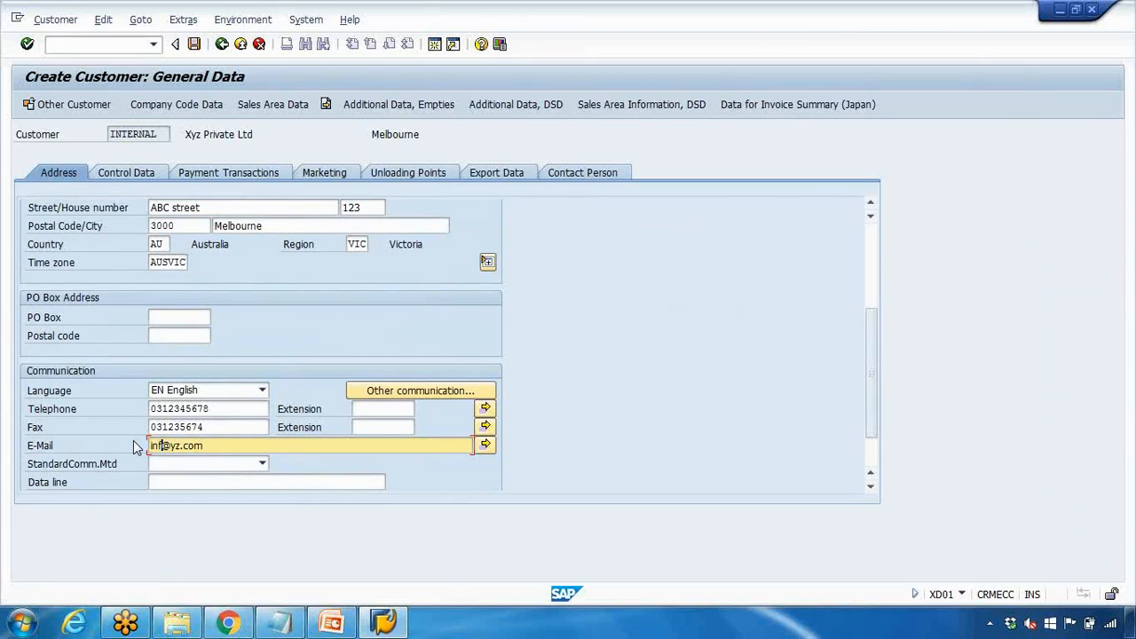
{"action": "key", "text": "Right"}
{"action": "type", "text": "x"}
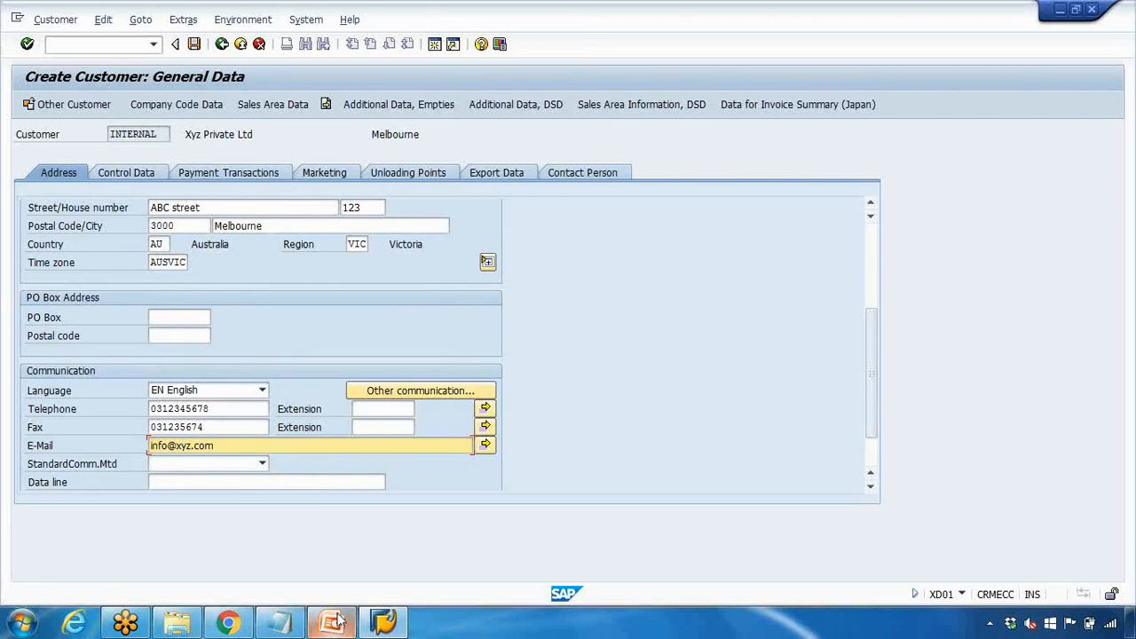
{"action": "left_click", "coordinate": [280, 621]}
Highlight the Name, address, phone and Sales Area Data notes, then minimize Notepad
{"action": "left_click_drag", "start_coordinate": [607, 156], "coordinate": [630, 155]}
{"action": "left_click_drag", "start_coordinate": [728, 155], "coordinate": [790, 155]}
{"action": "left_click_drag", "start_coordinate": [887, 155], "coordinate": [929, 155]}
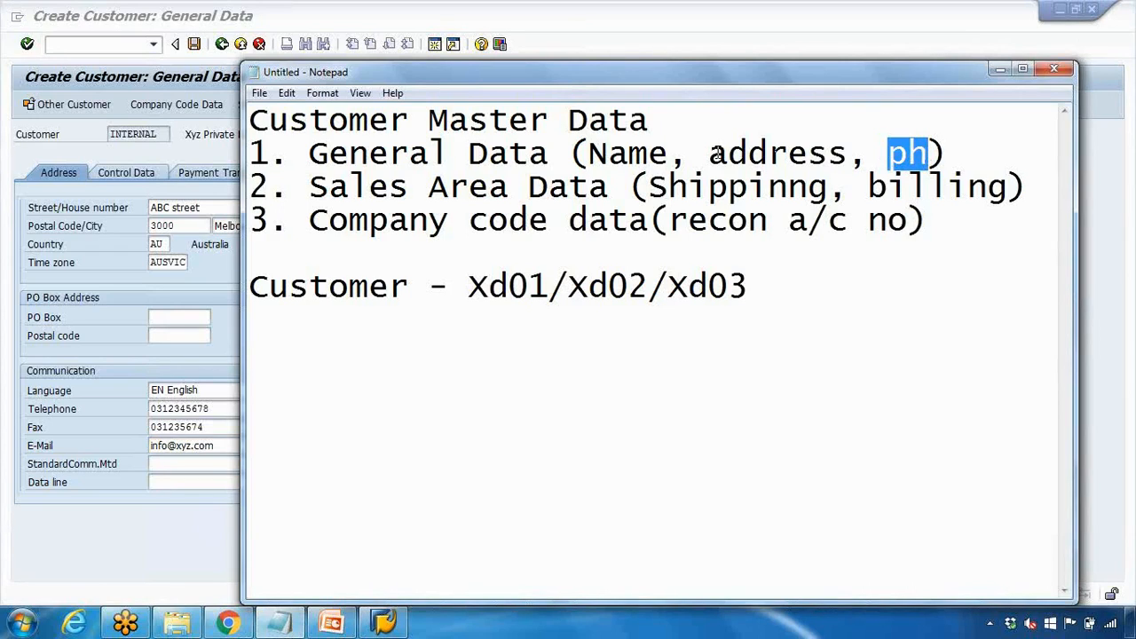
{"action": "left_click_drag", "start_coordinate": [328, 186], "coordinate": [543, 182]}
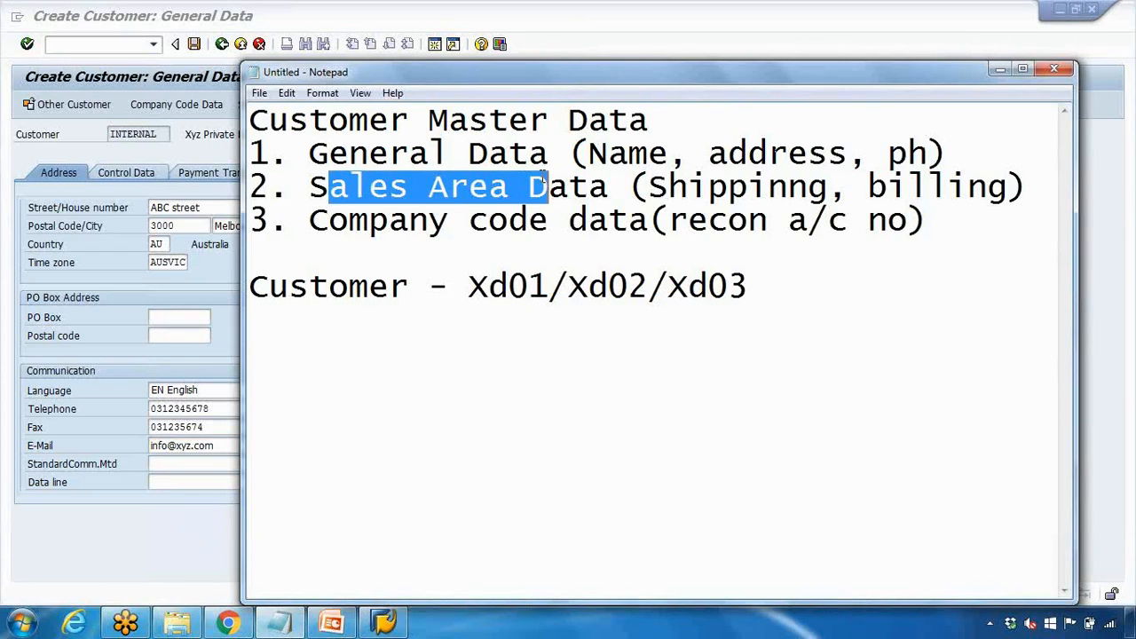
{"action": "left_click", "coordinate": [1000, 69]}
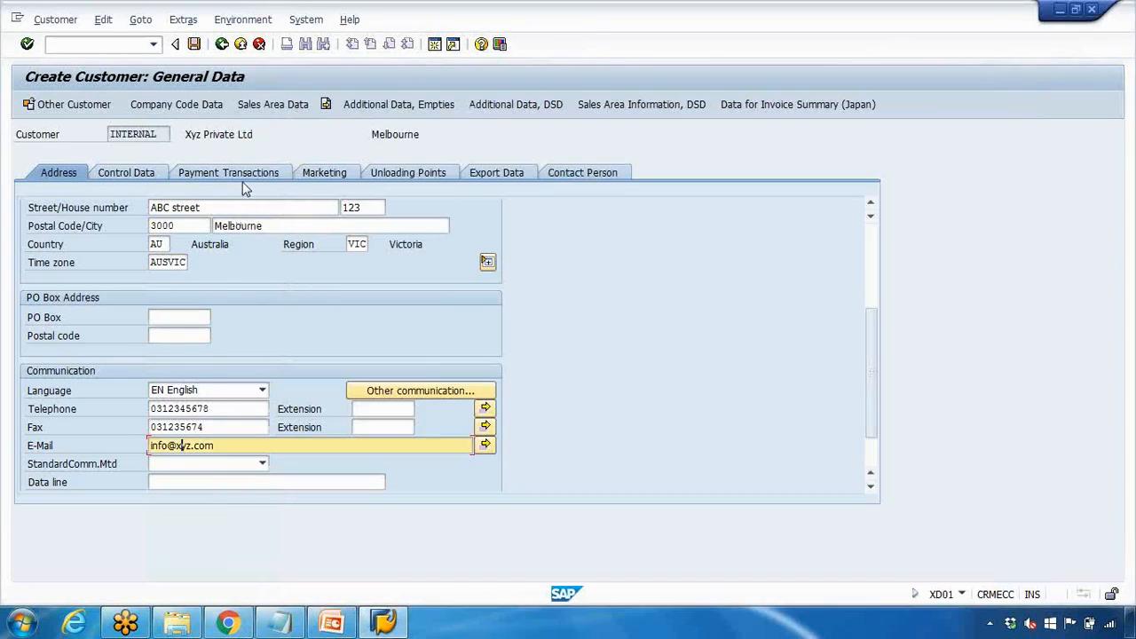
Open the customer's Sales Area Data for 1000/10/00, then switch to the PowerPoint presentation
{"action": "left_click", "coordinate": [276, 106]}
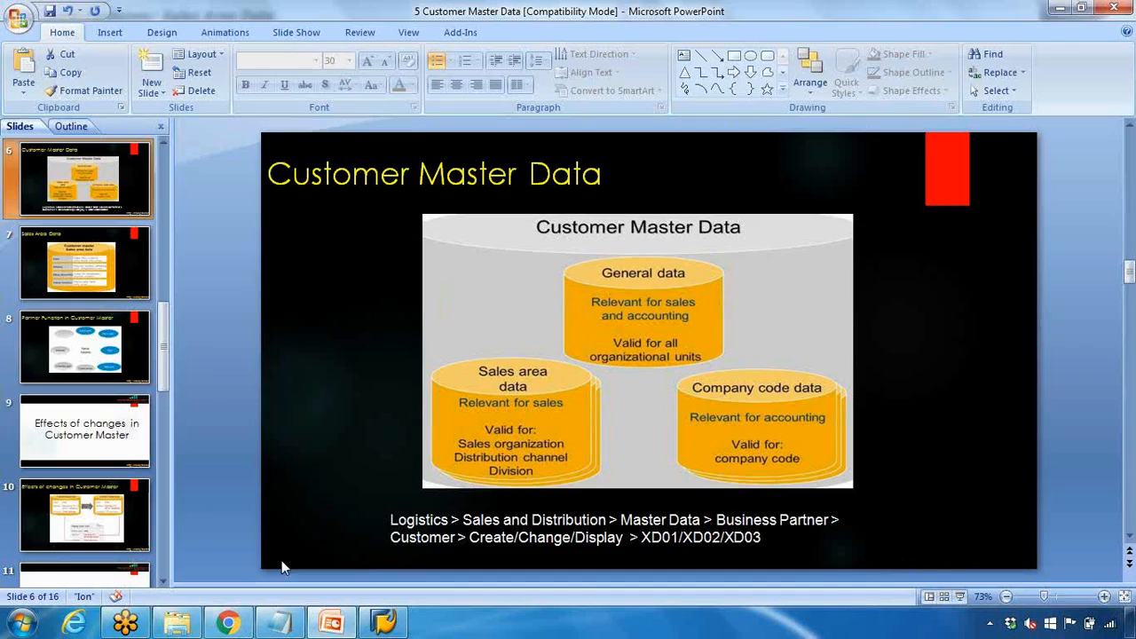
{"action": "left_click", "coordinate": [331, 622]}
Present slide 7, Sales Area Data, and ink sales office, currency, district, price group and shipping entries
{"action": "left_click", "coordinate": [83, 283]}
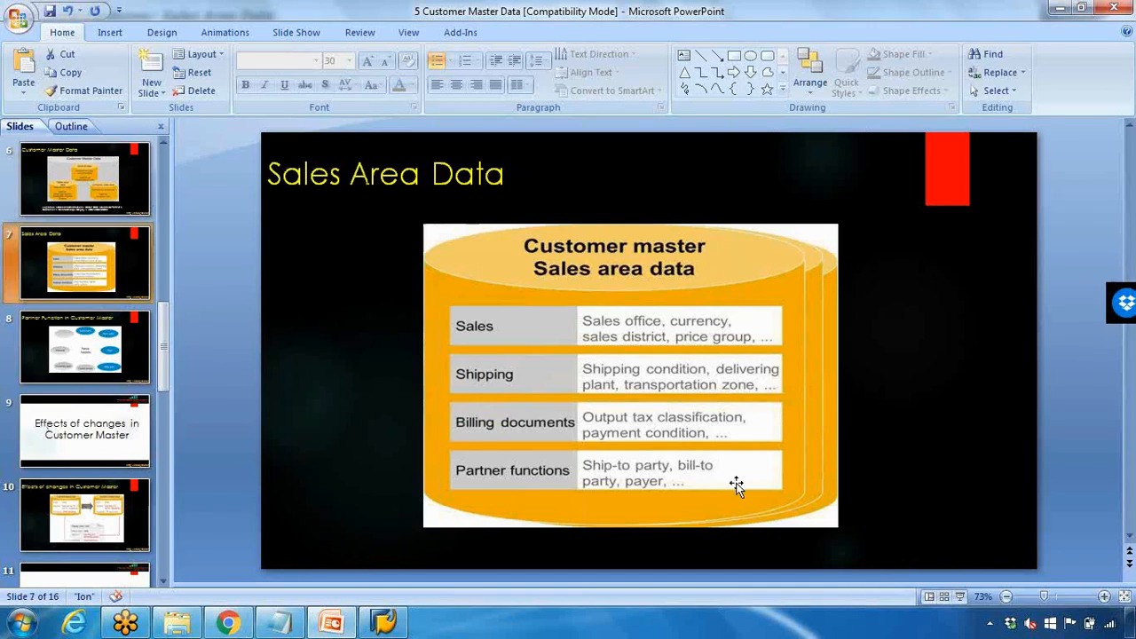
{"action": "left_click", "coordinate": [963, 596]}
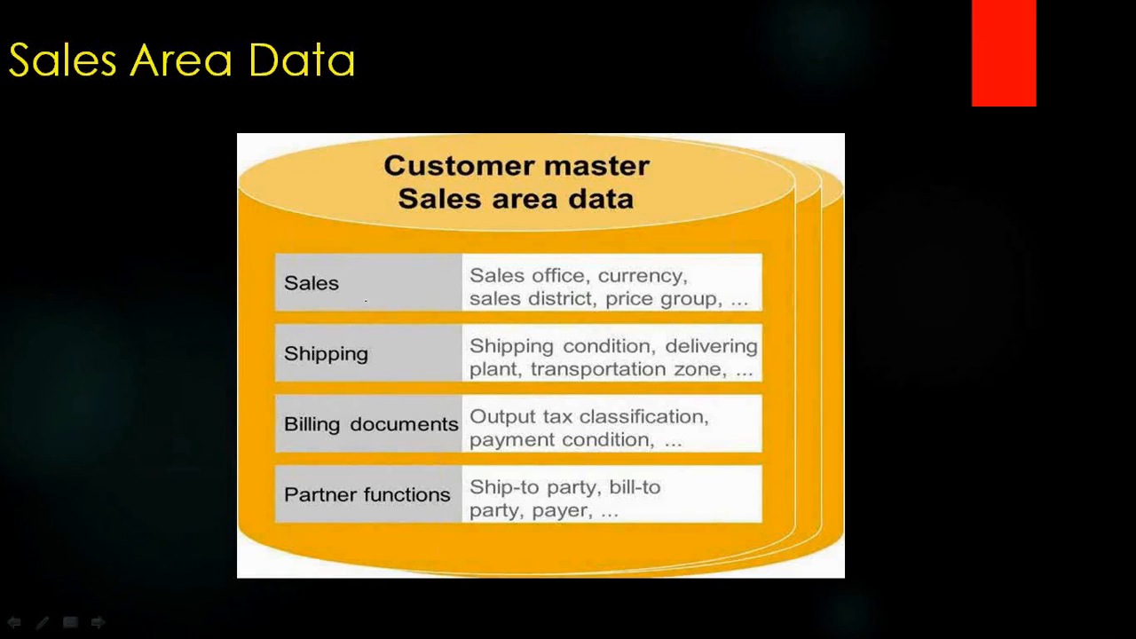
{"action": "left_click_drag", "start_coordinate": [502, 283], "coordinate": [682, 282]}
{"action": "left_click_drag", "start_coordinate": [471, 309], "coordinate": [715, 313]}
{"action": "mouse_move", "coordinate": [308, 337]}
{"action": "left_mouse_down"}
{"action": "mouse_move", "coordinate": [373, 378]}
{"action": "mouse_move", "coordinate": [336, 331]}
{"action": "left_mouse_up"}
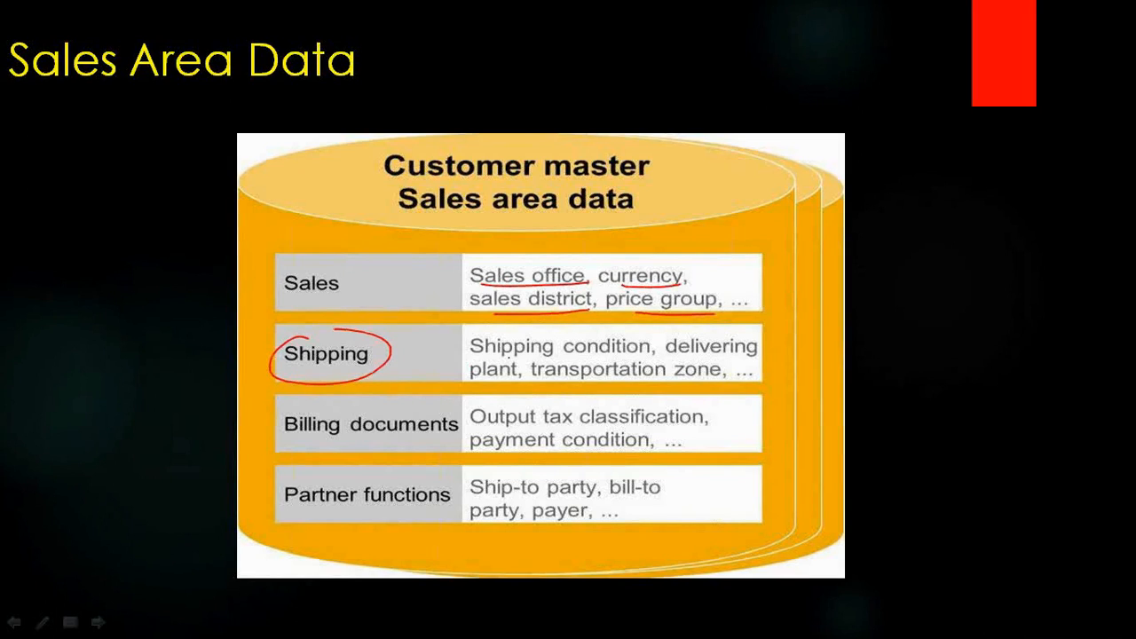
{"action": "left_click_drag", "start_coordinate": [470, 356], "coordinate": [593, 357]}
{"action": "left_click_drag", "start_coordinate": [667, 357], "coordinate": [751, 355]}
Mark transportation zone, billing documents, tax classification and partner functions, then end the show discarding ink
{"action": "left_click_drag", "start_coordinate": [560, 386], "coordinate": [701, 380]}
{"action": "left_click_drag", "start_coordinate": [299, 445], "coordinate": [435, 441]}
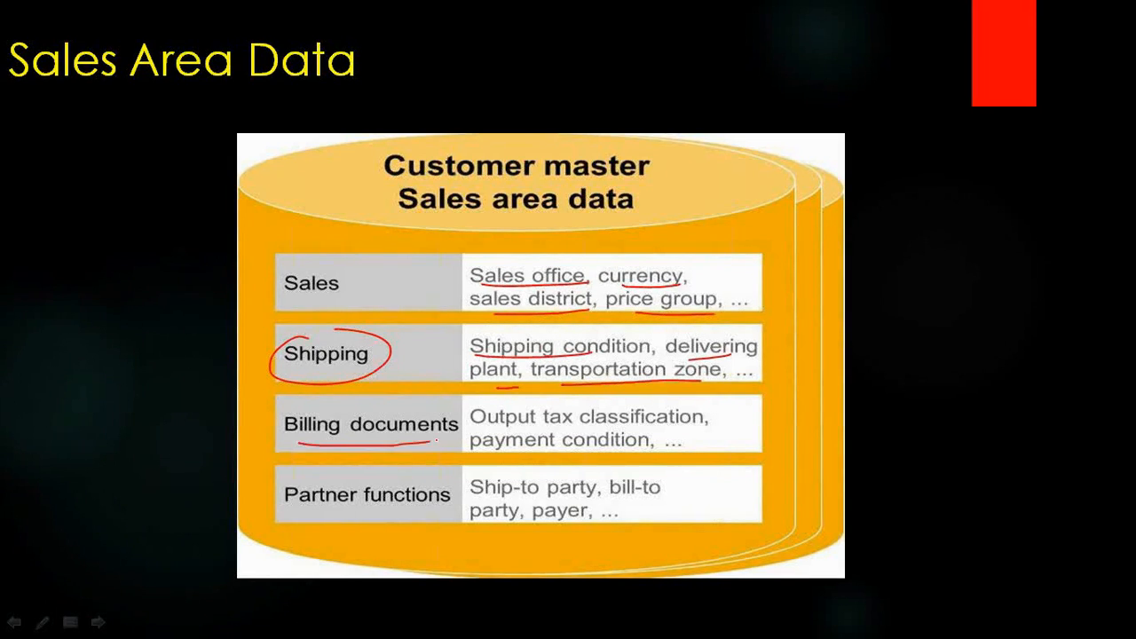
{"action": "left_click_drag", "start_coordinate": [504, 435], "coordinate": [679, 427]}
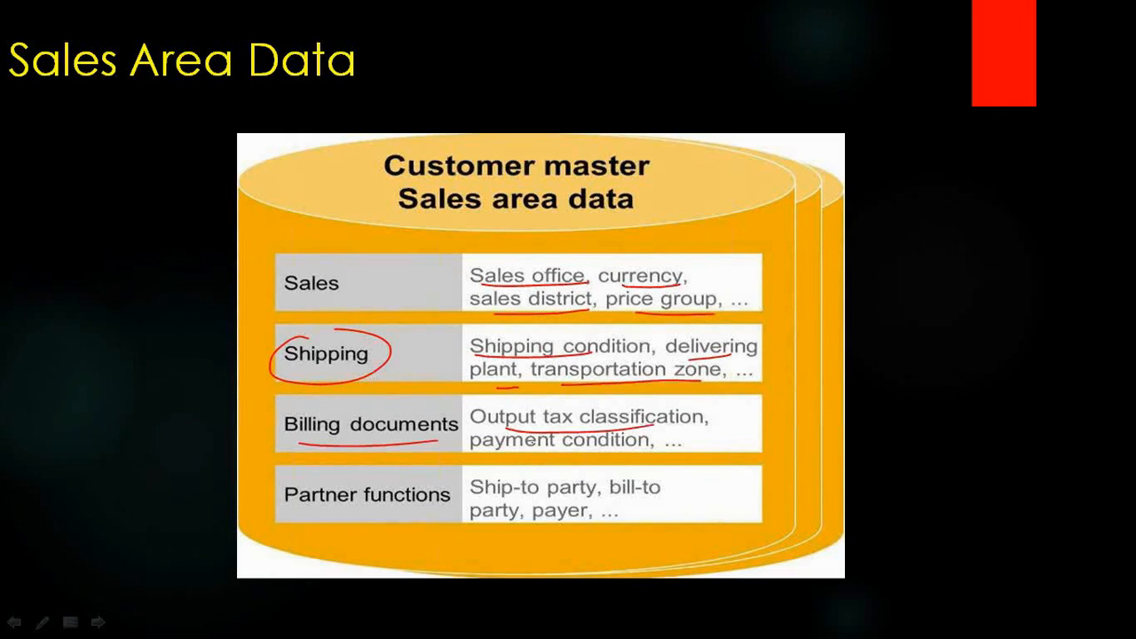
{"action": "left_click_drag", "start_coordinate": [341, 511], "coordinate": [580, 496]}
{"action": "left_click_drag", "start_coordinate": [528, 520], "coordinate": [562, 514]}
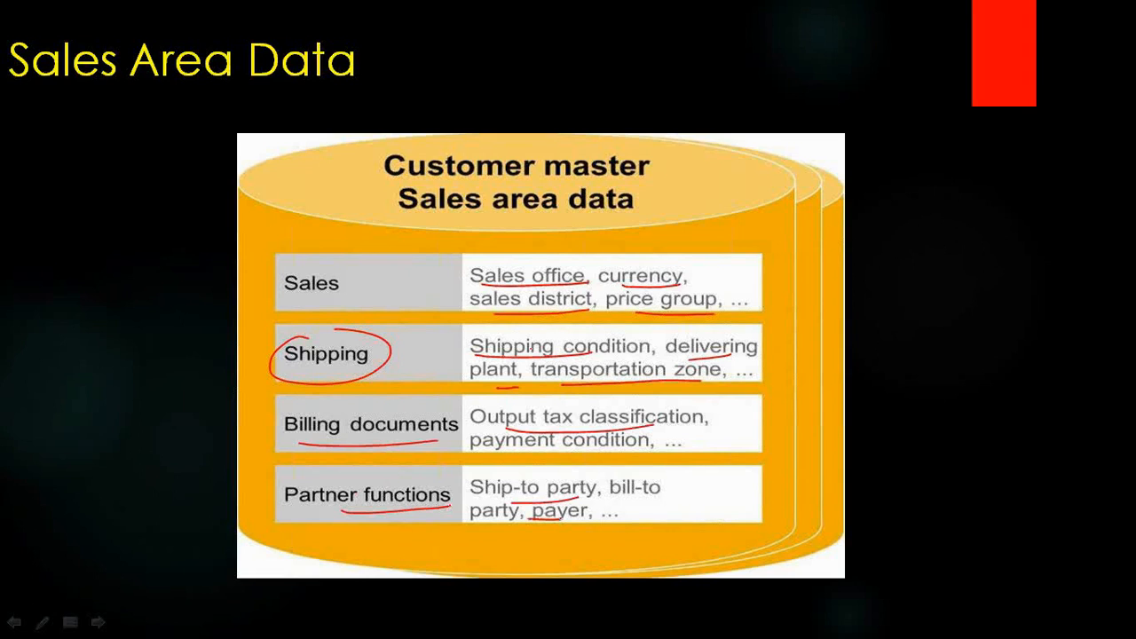
{"action": "key", "text": "Escape"}
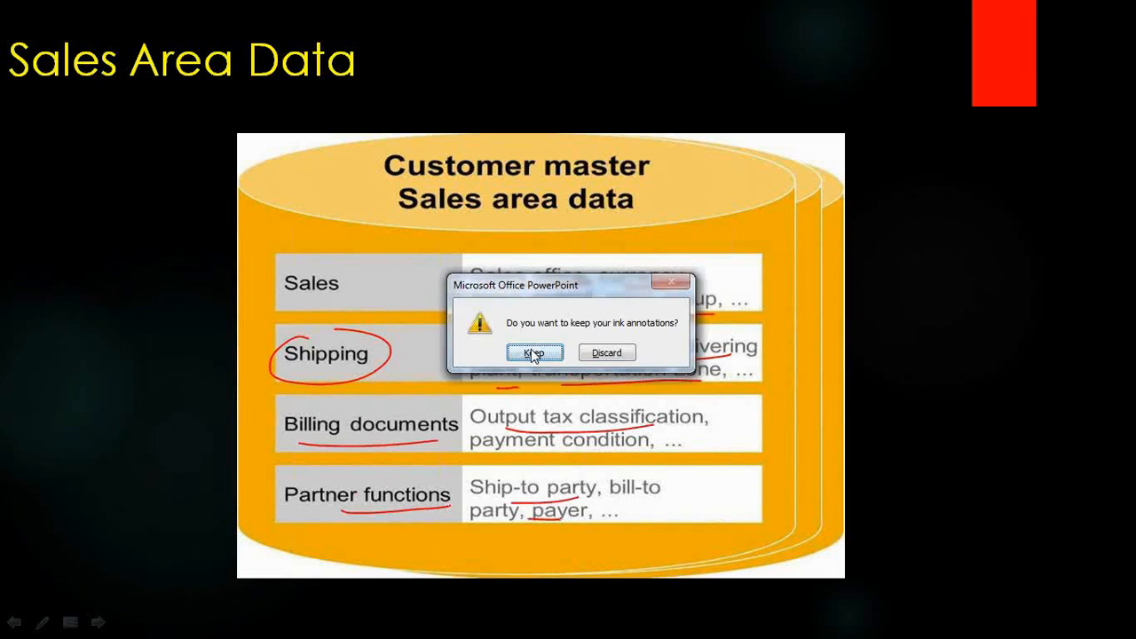
{"action": "left_click", "coordinate": [609, 356]}
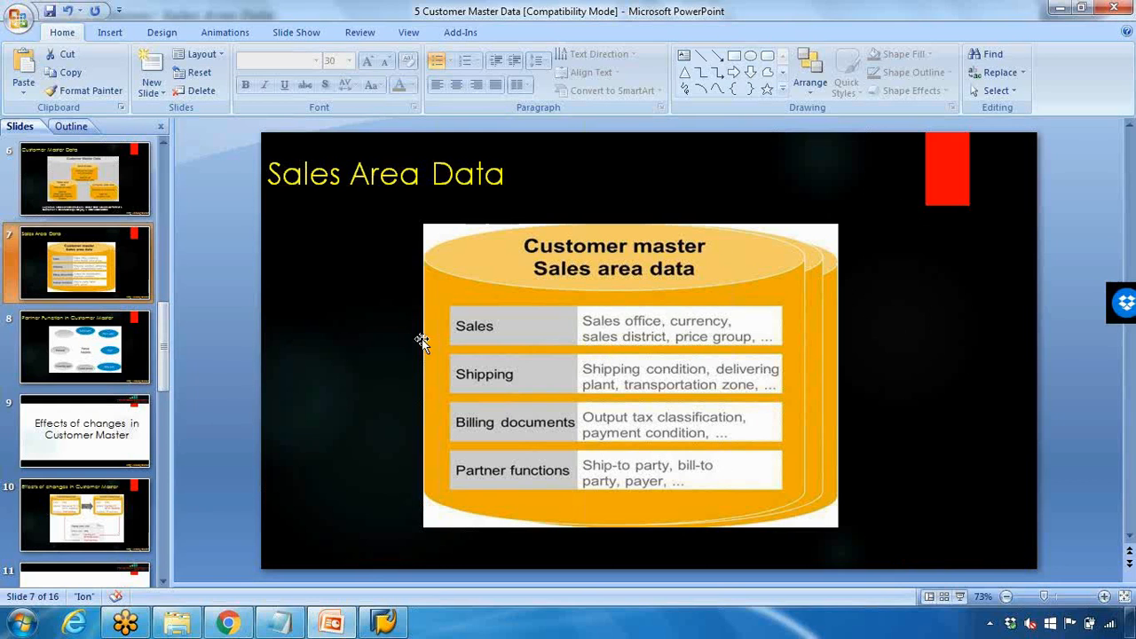
{"action": "left_click", "coordinate": [383, 621]}
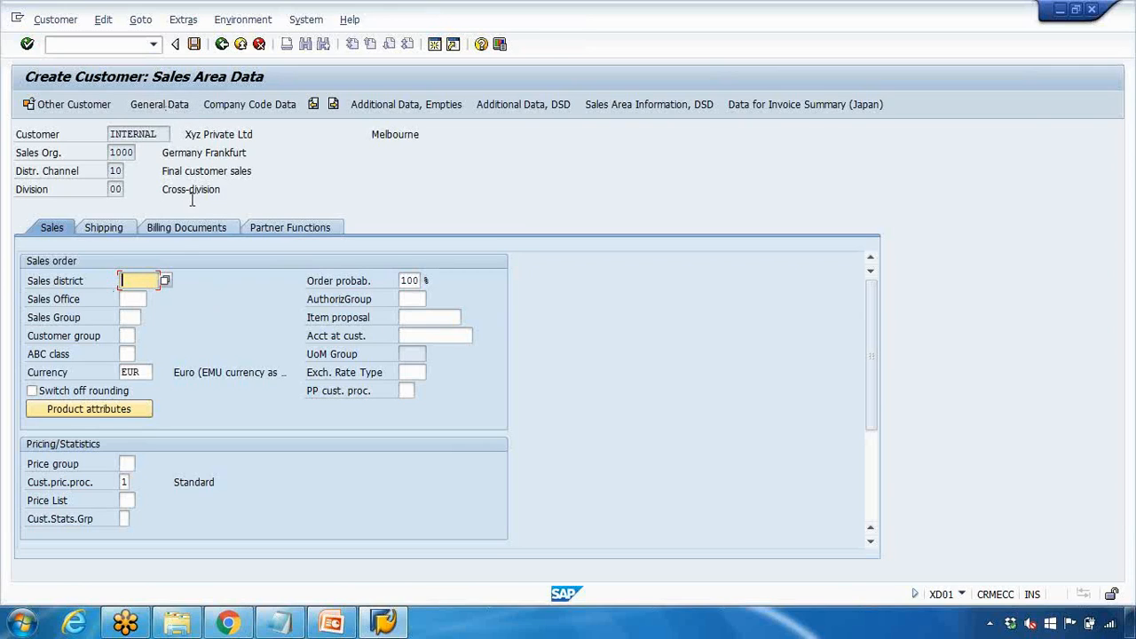
Set the customer address transportation zone to 3999 (VIC), then return to Sales Area Data
{"action": "left_click", "coordinate": [160, 103]}
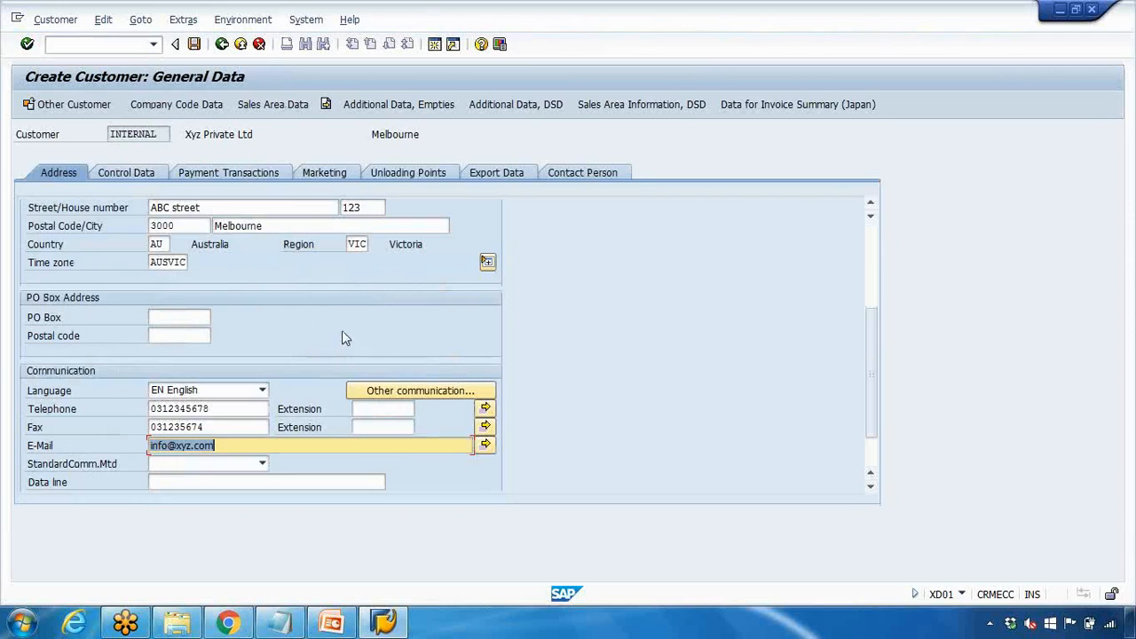
{"action": "scroll", "coordinate": [280, 314], "scroll_direction": "up", "scroll_amount": 2}
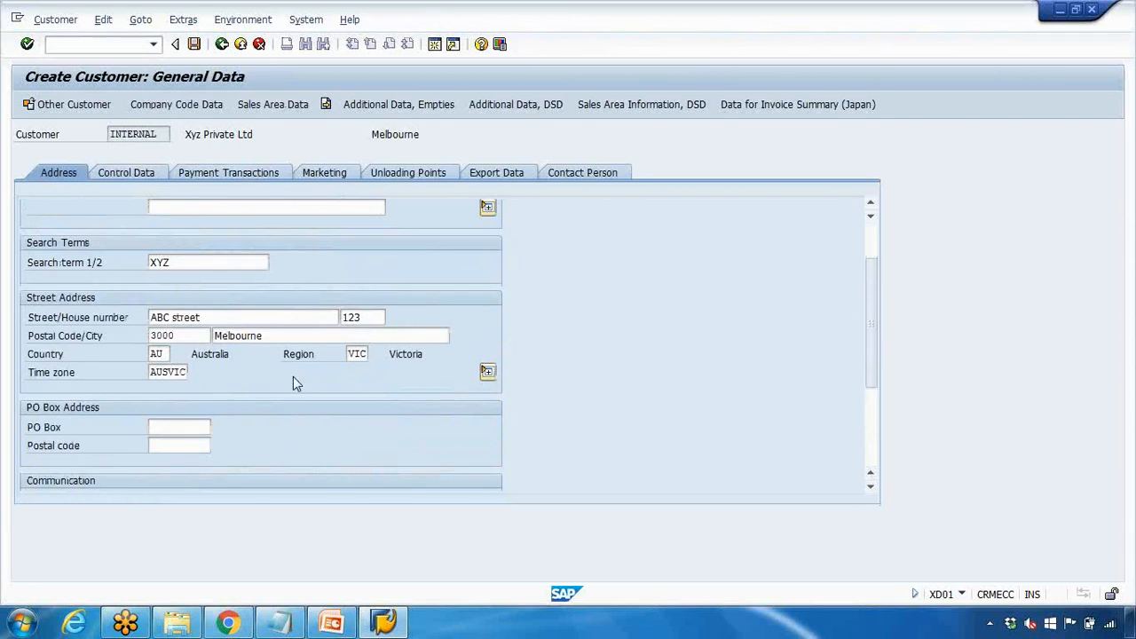
{"action": "left_click", "coordinate": [487, 371]}
{"action": "scroll", "coordinate": [354, 379], "scroll_direction": "up", "scroll_amount": 2}
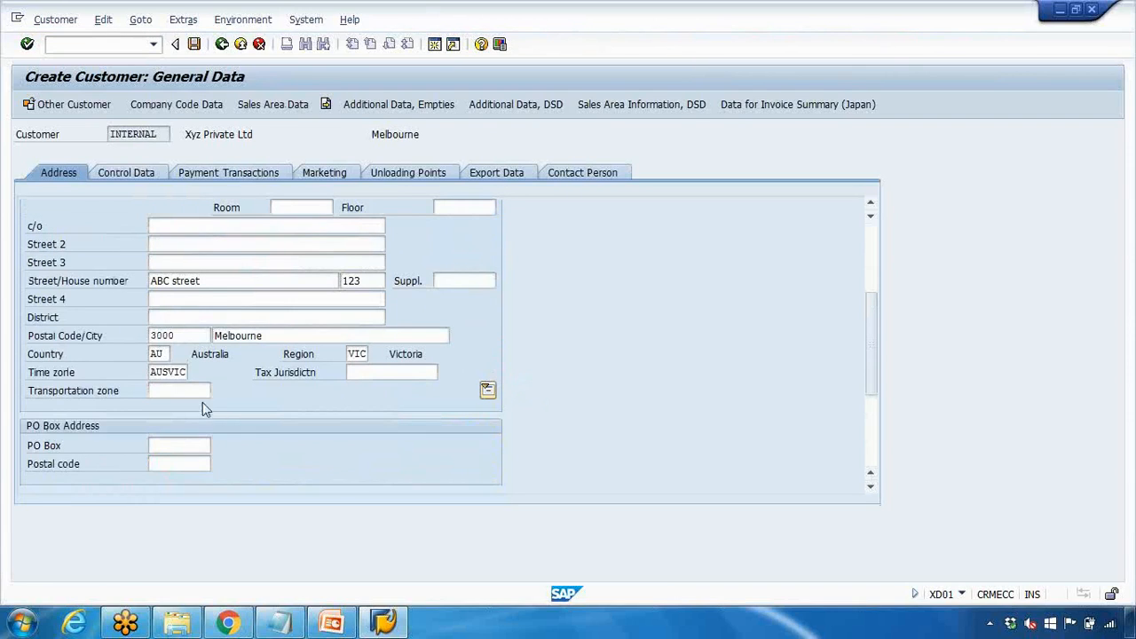
{"action": "left_click", "coordinate": [177, 391]}
{"action": "key", "text": "Return"}
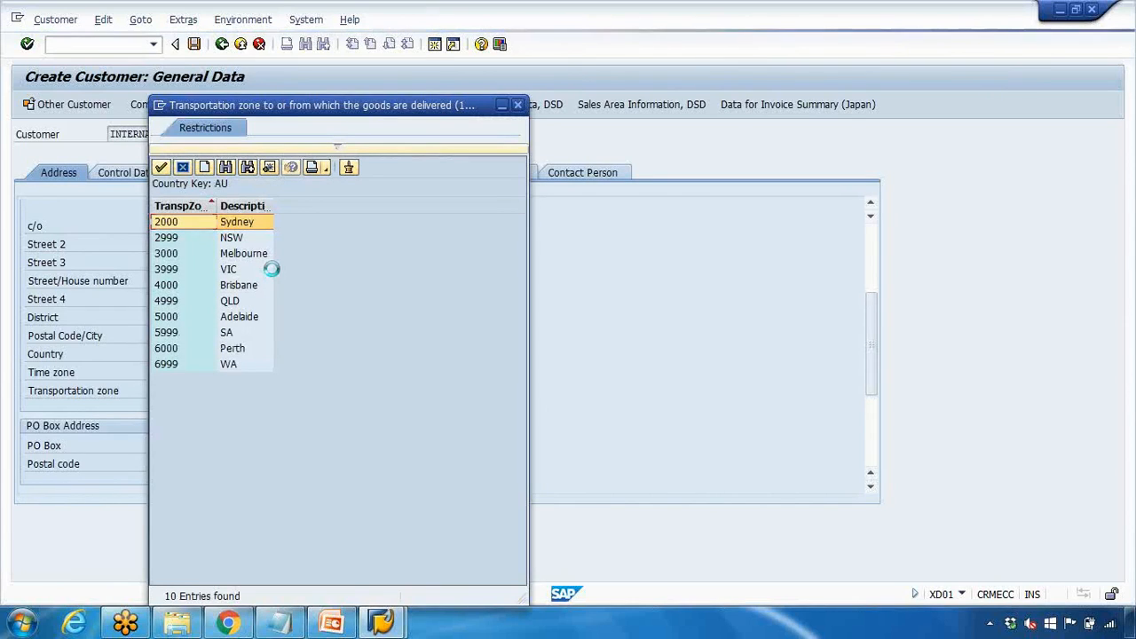
{"action": "double_click", "coordinate": [240, 269]}
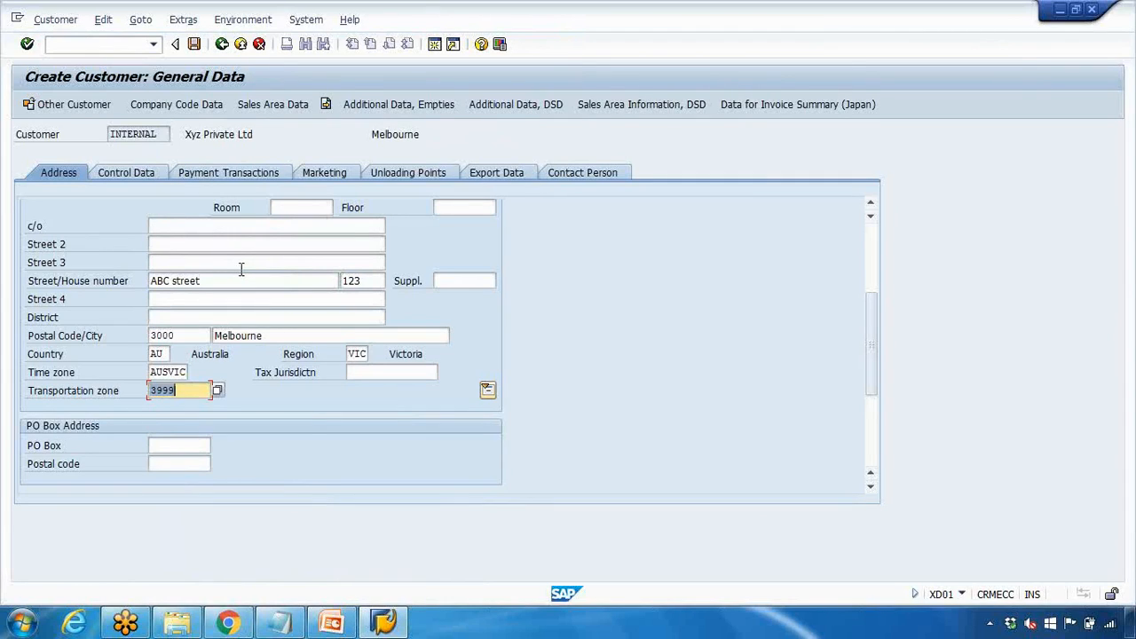
{"action": "left_click", "coordinate": [273, 105]}
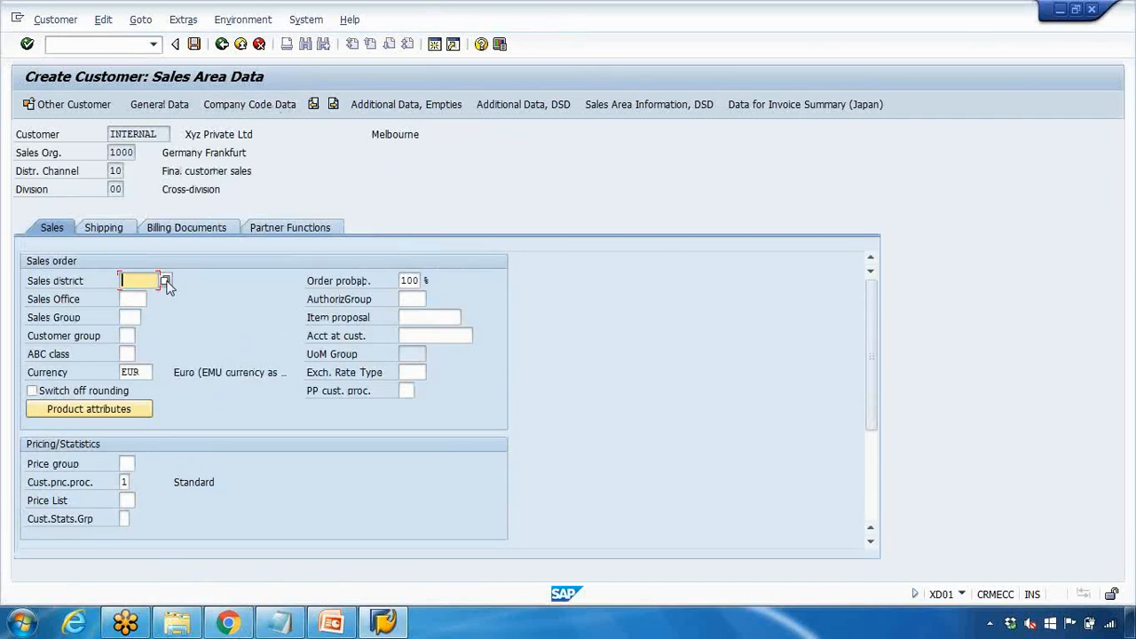
Set sales district 000001 and price list 01 (Wholesale), then go to the Shipping data
{"action": "left_click", "coordinate": [165, 281]}
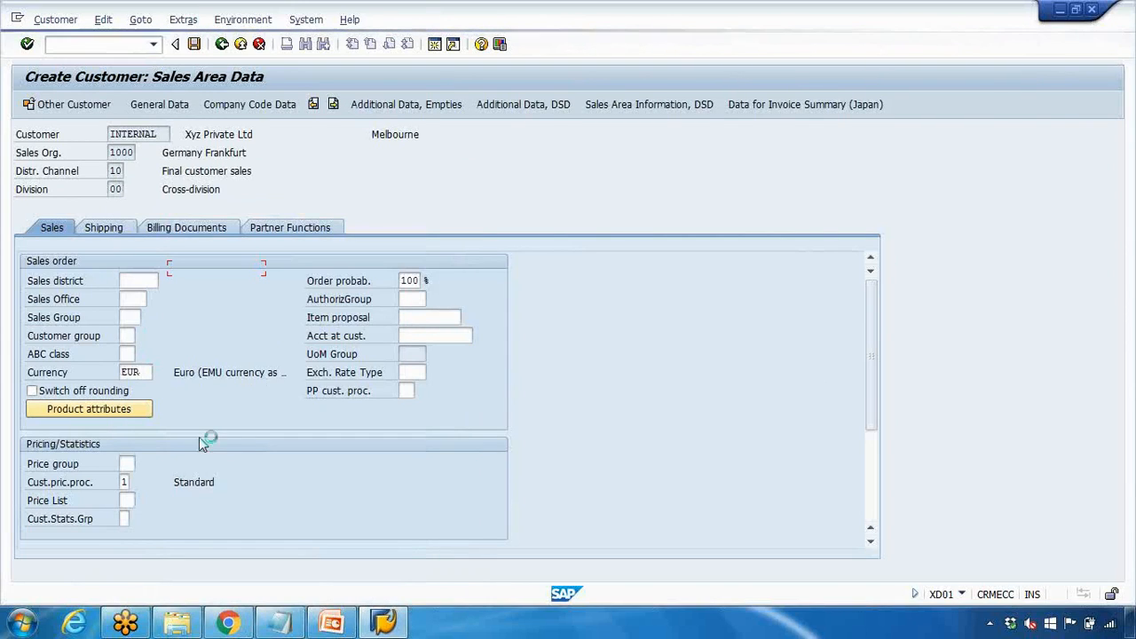
{"action": "left_click", "coordinate": [128, 501]}
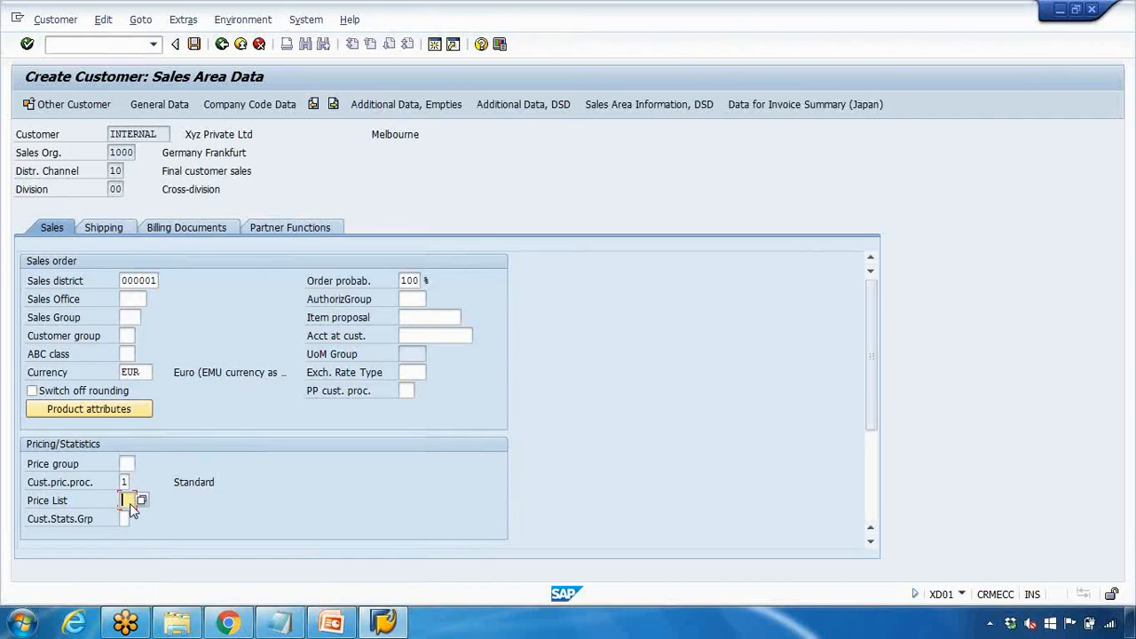
{"action": "left_click", "coordinate": [130, 504]}
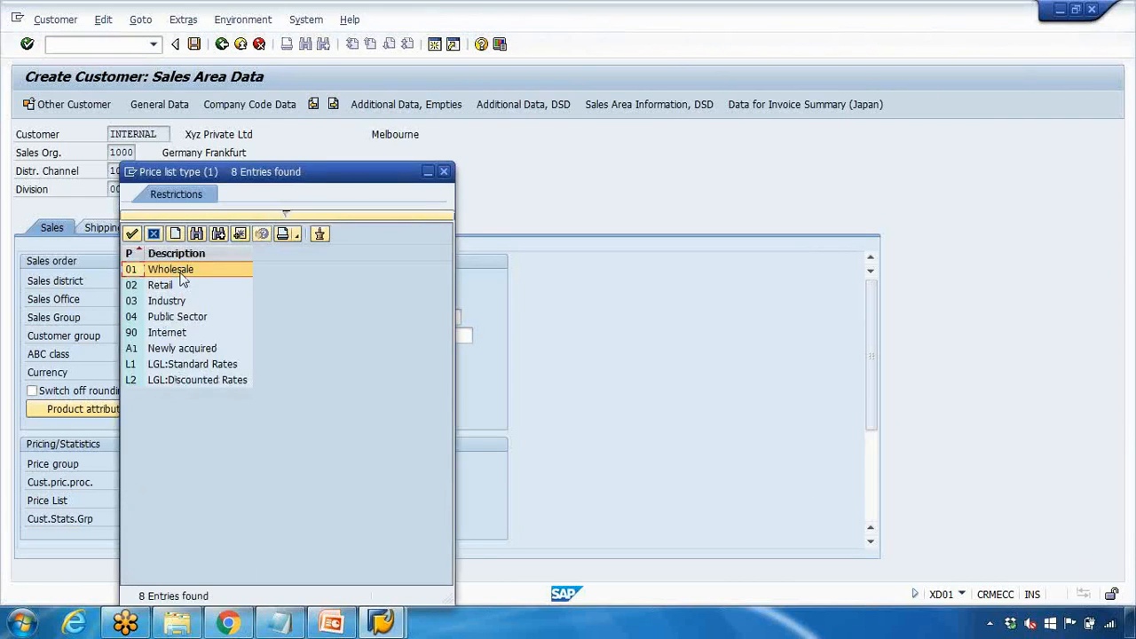
{"action": "double_click", "coordinate": [180, 271]}
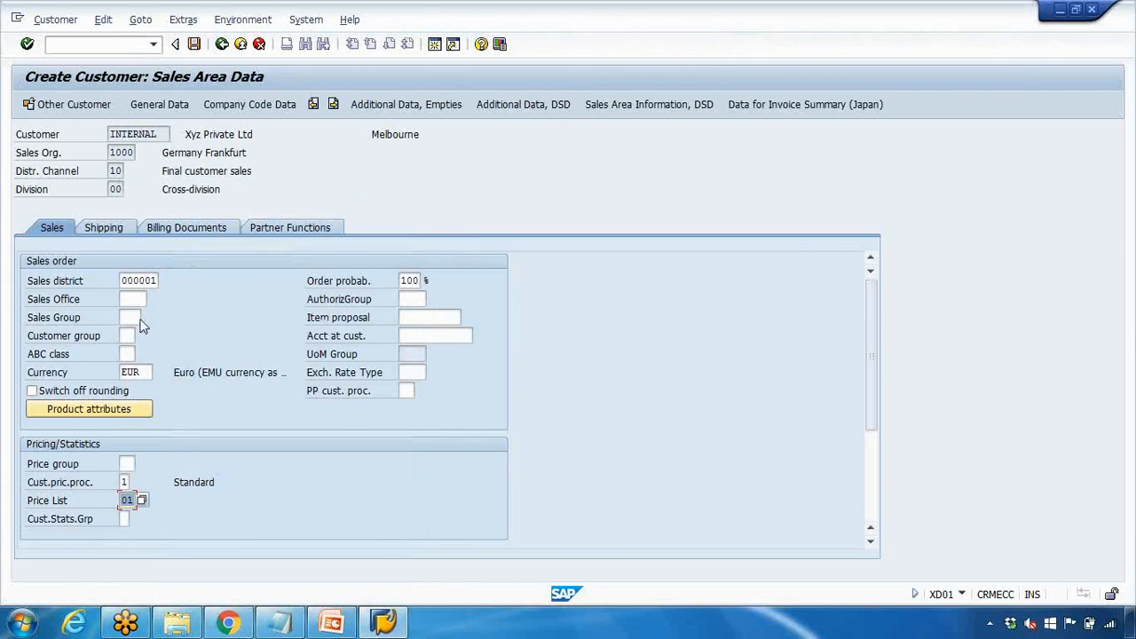
{"action": "left_click", "coordinate": [104, 228]}
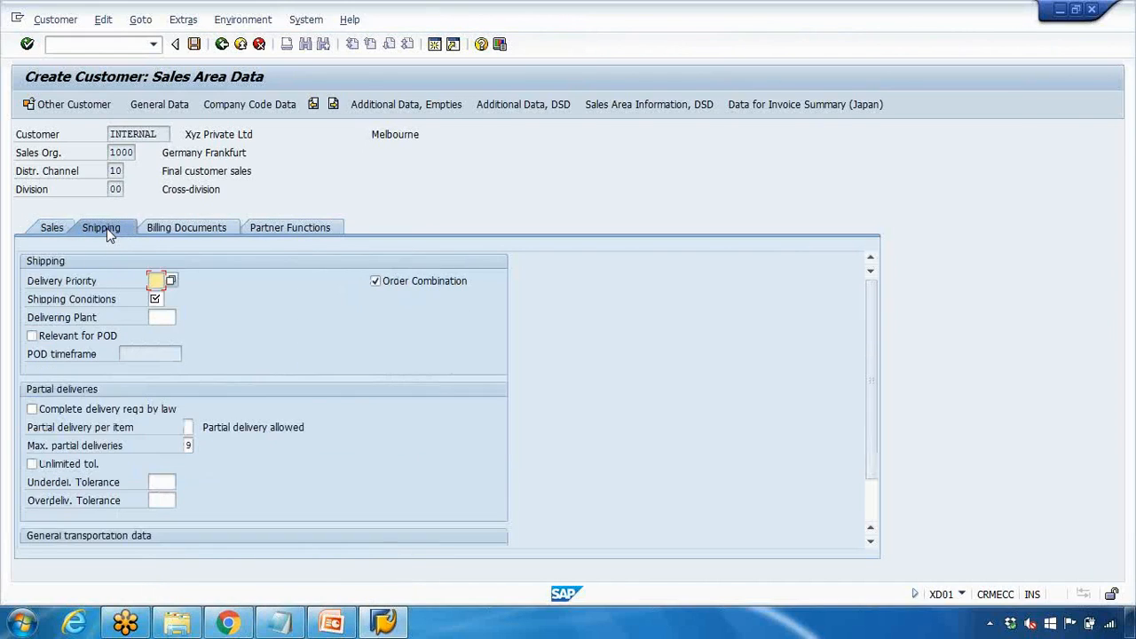
Set delivery priority to 01 (High) and shipping conditions to 02 (Standard)
{"action": "left_click", "coordinate": [169, 282]}
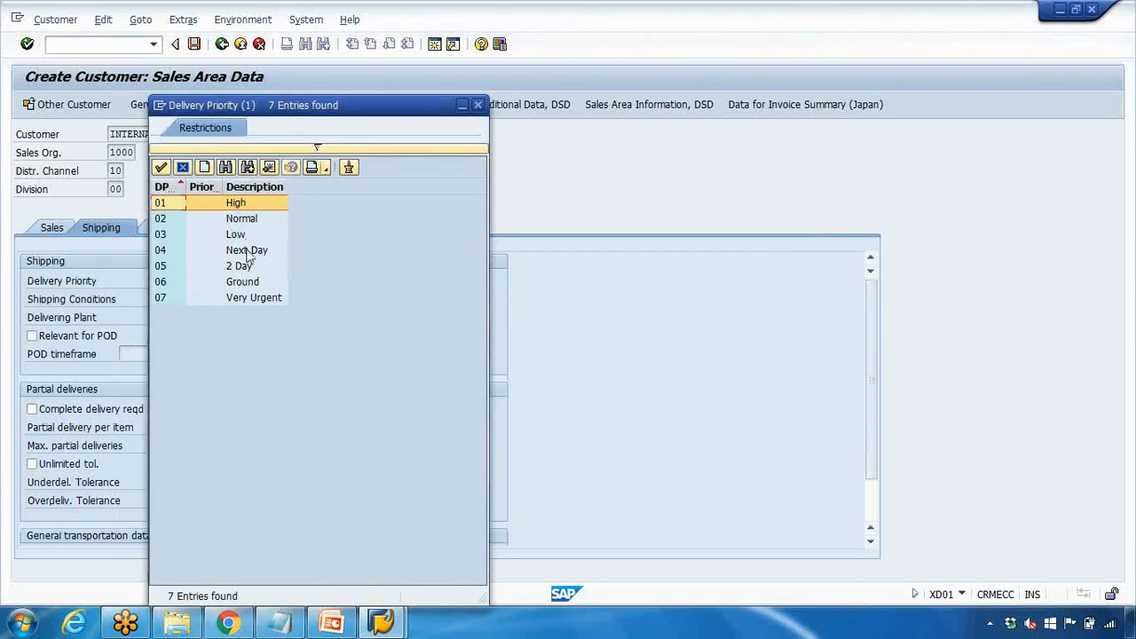
{"action": "key", "text": "Return"}
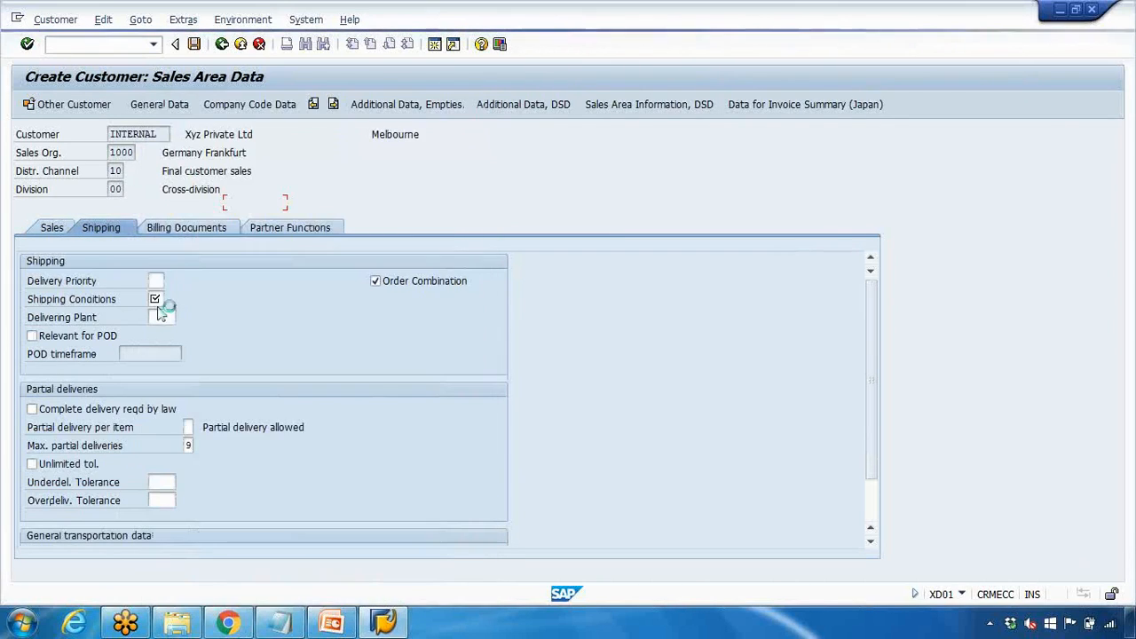
{"action": "left_click", "coordinate": [156, 299]}
{"action": "key", "text": "F4"}
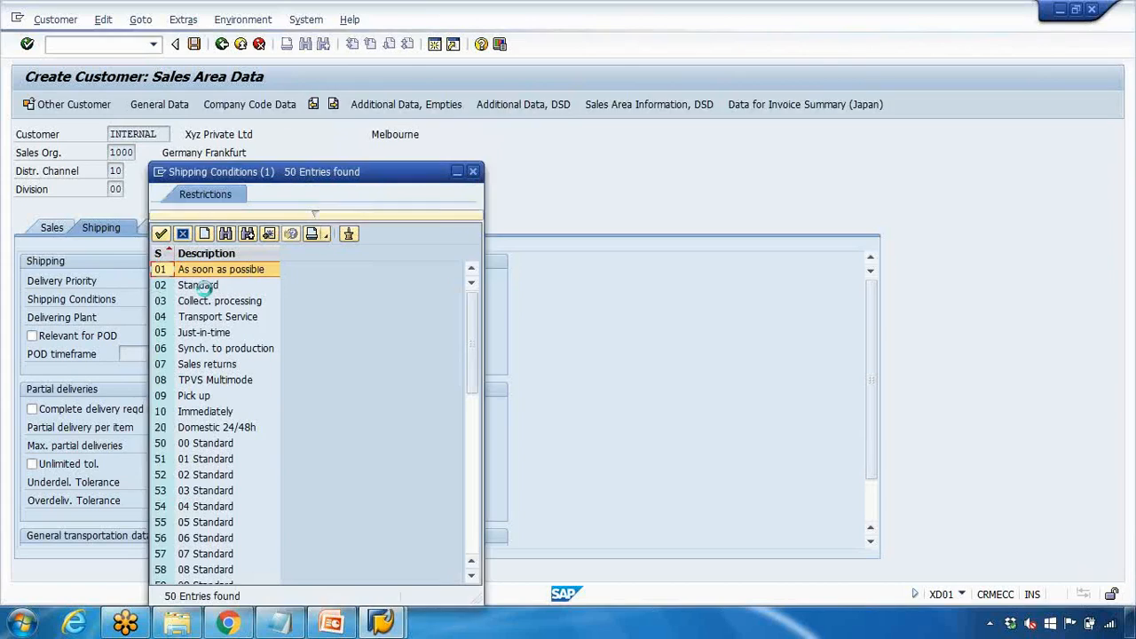
{"action": "left_click", "coordinate": [206, 289]}
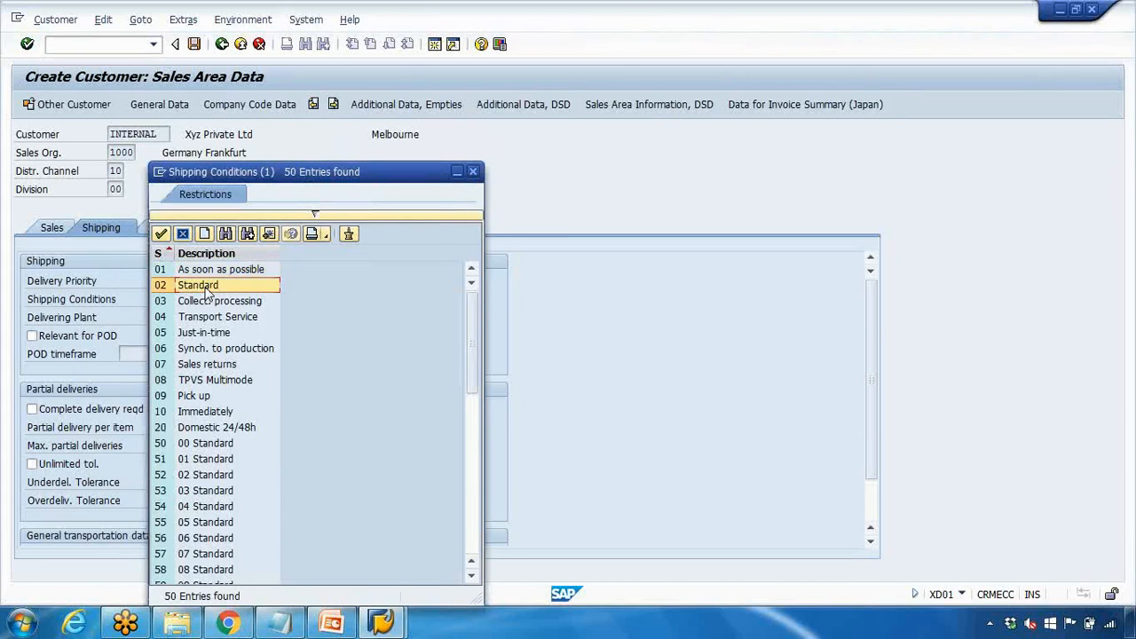
{"action": "double_click", "coordinate": [206, 290]}
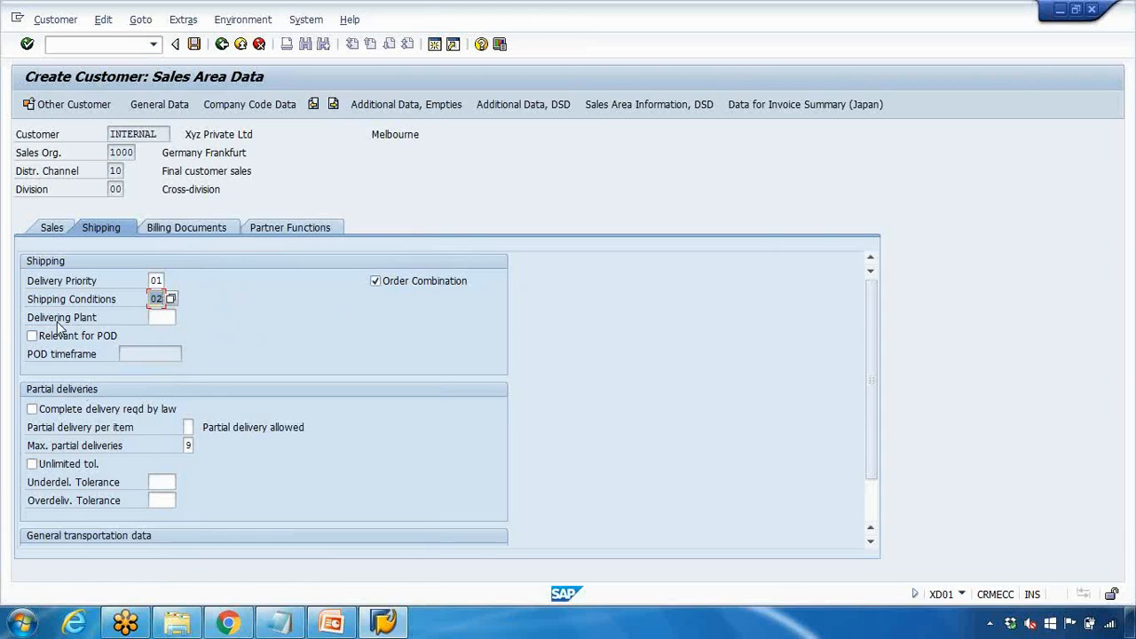
Read the F1 help for Delivering Plant, close it, and move to the order combination setting
{"action": "left_click", "coordinate": [153, 318]}
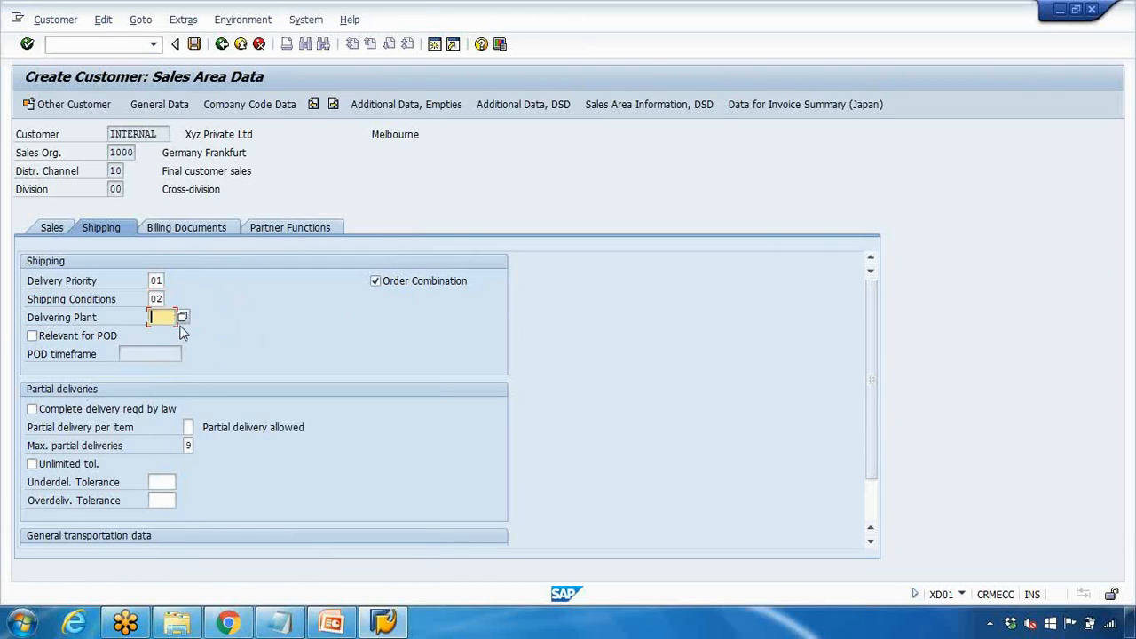
{"action": "key", "text": "F1"}
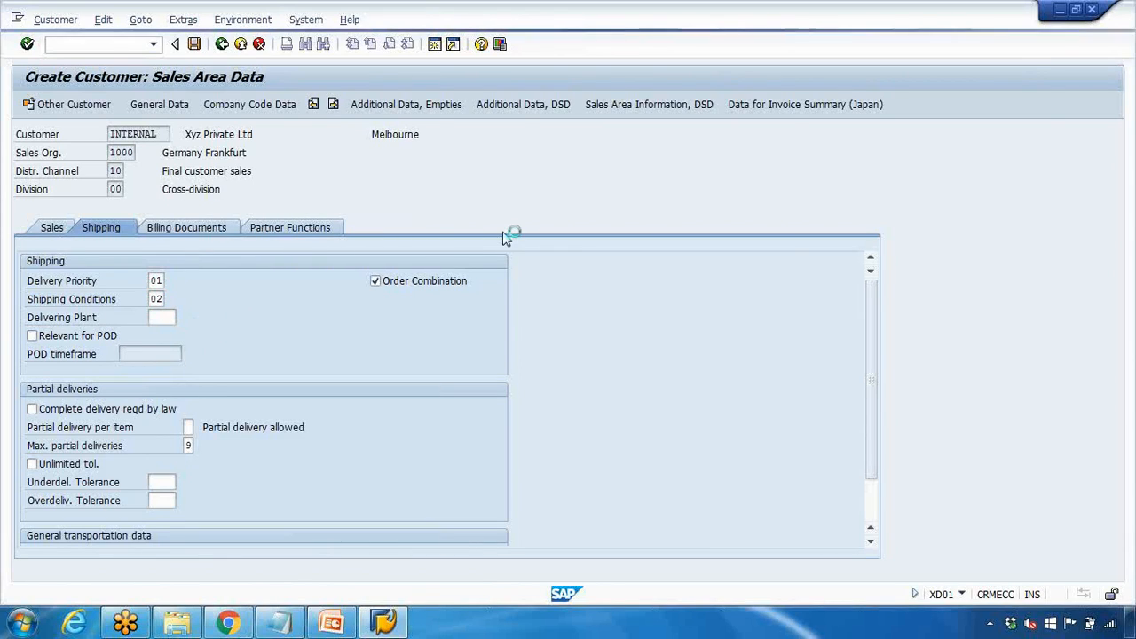
{"action": "left_click_drag", "start_coordinate": [484, 200], "coordinate": [652, 330]}
{"action": "left_click", "coordinate": [773, 110]}
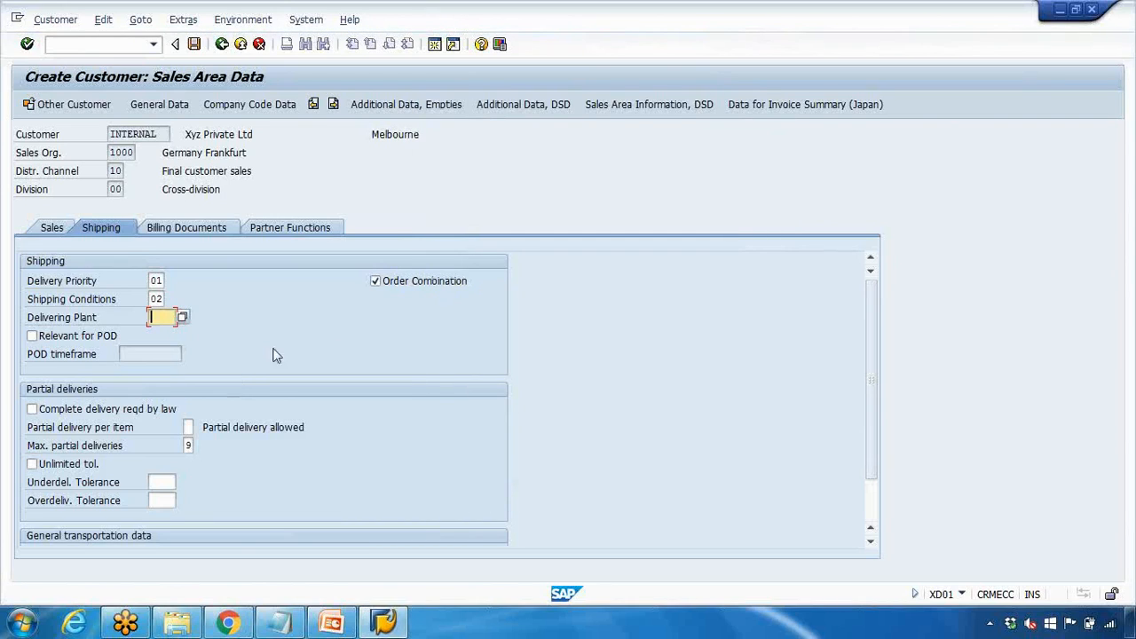
{"action": "left_click", "coordinate": [399, 281]}
Read the F1 help explaining the Order Combination indicator, then close it
{"action": "key", "text": "F1"}
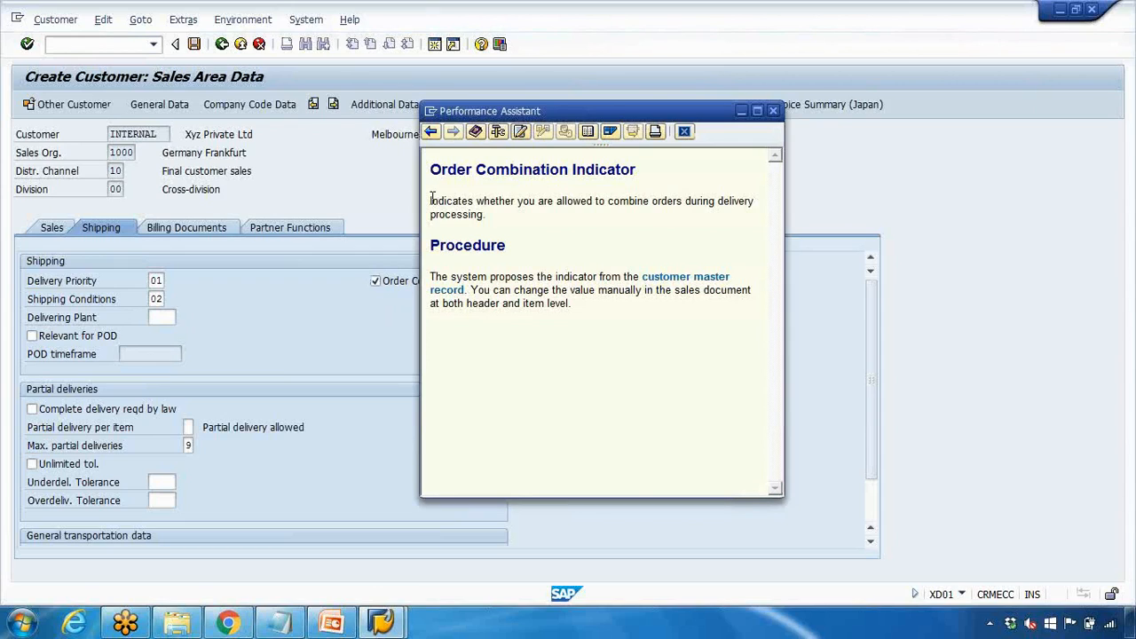
{"action": "left_click_drag", "start_coordinate": [430, 202], "coordinate": [476, 219]}
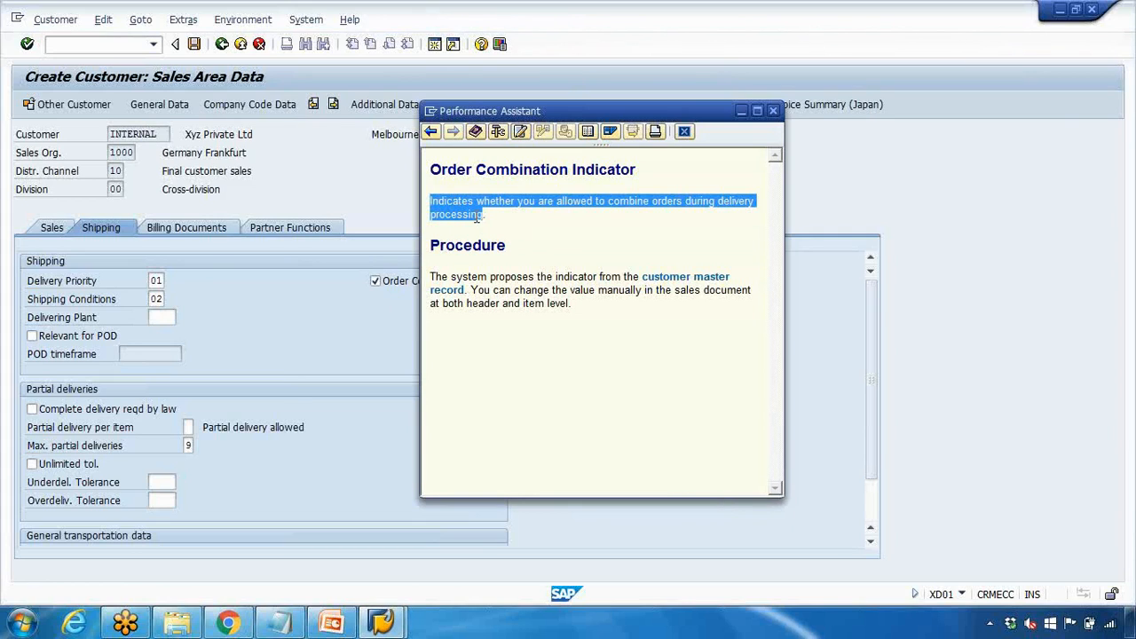
{"action": "left_click_drag", "start_coordinate": [585, 117], "coordinate": [667, 120]}
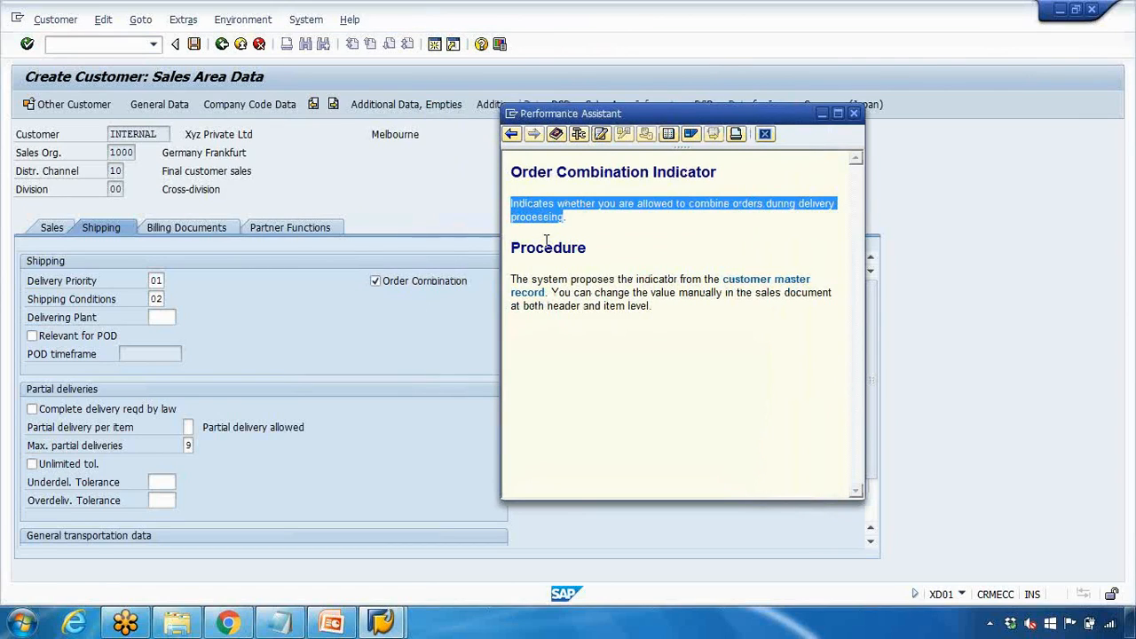
{"action": "left_click", "coordinate": [765, 134]}
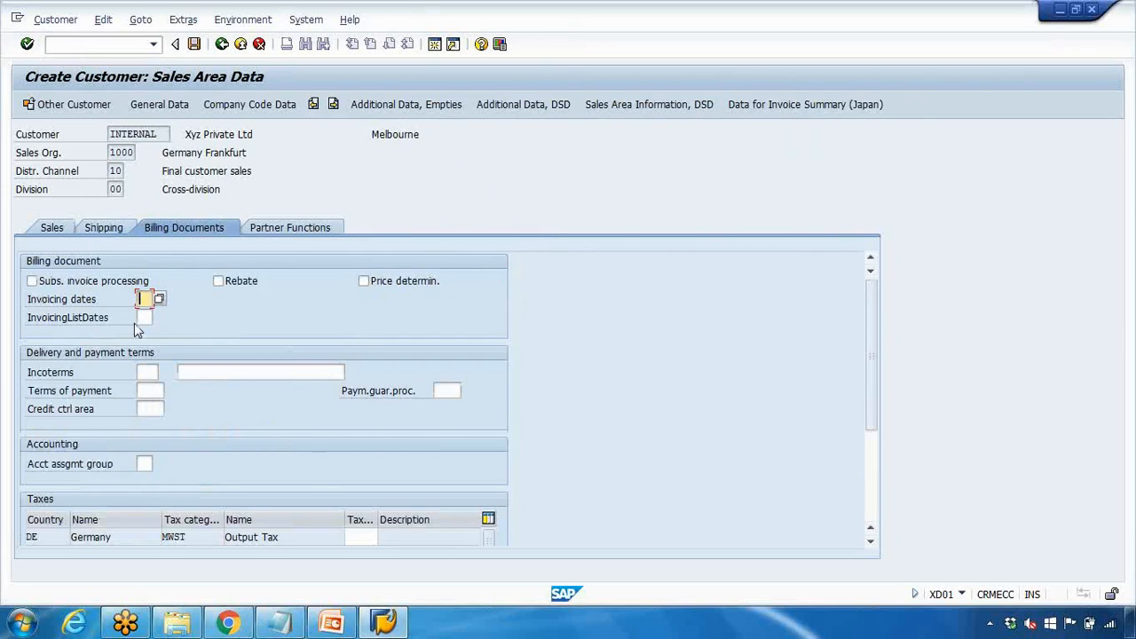
Set Incoterms to CFR with CFR as the Incoterms description
{"action": "left_click", "coordinate": [149, 370]}
{"action": "key", "text": "F4"}
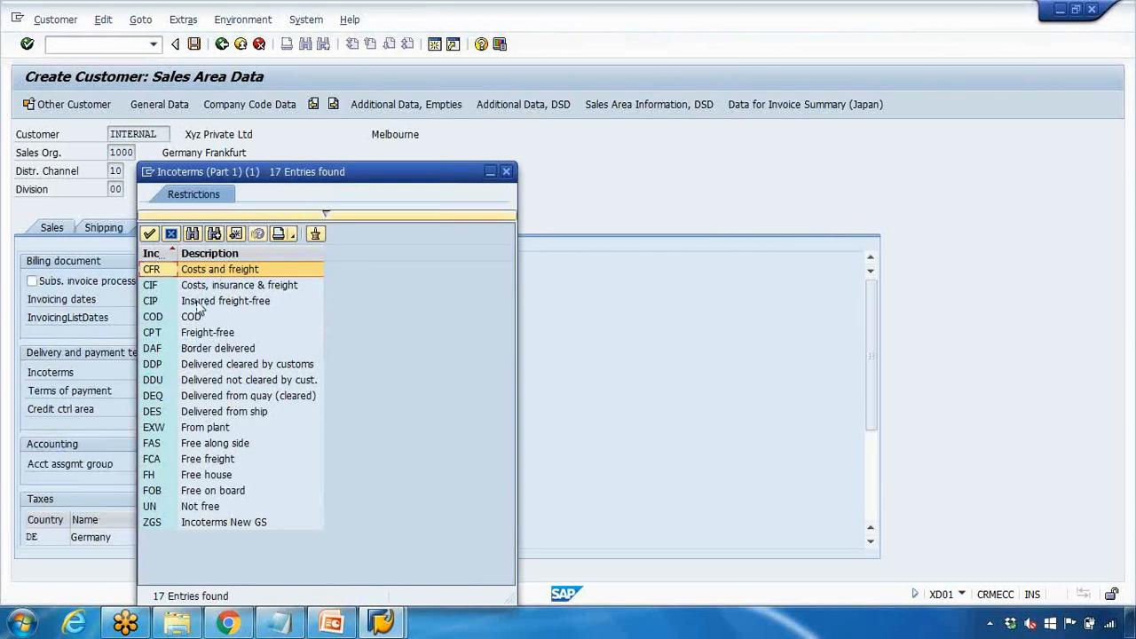
{"action": "double_click", "coordinate": [218, 271]}
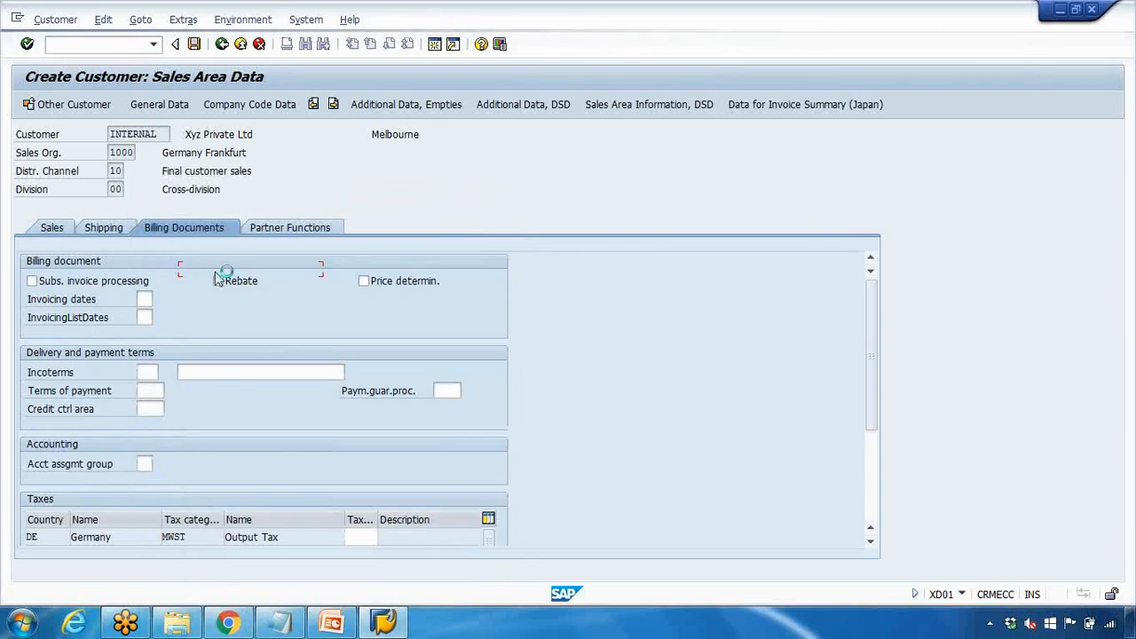
{"action": "left_click", "coordinate": [203, 371]}
{"action": "type", "text": "CFR"}
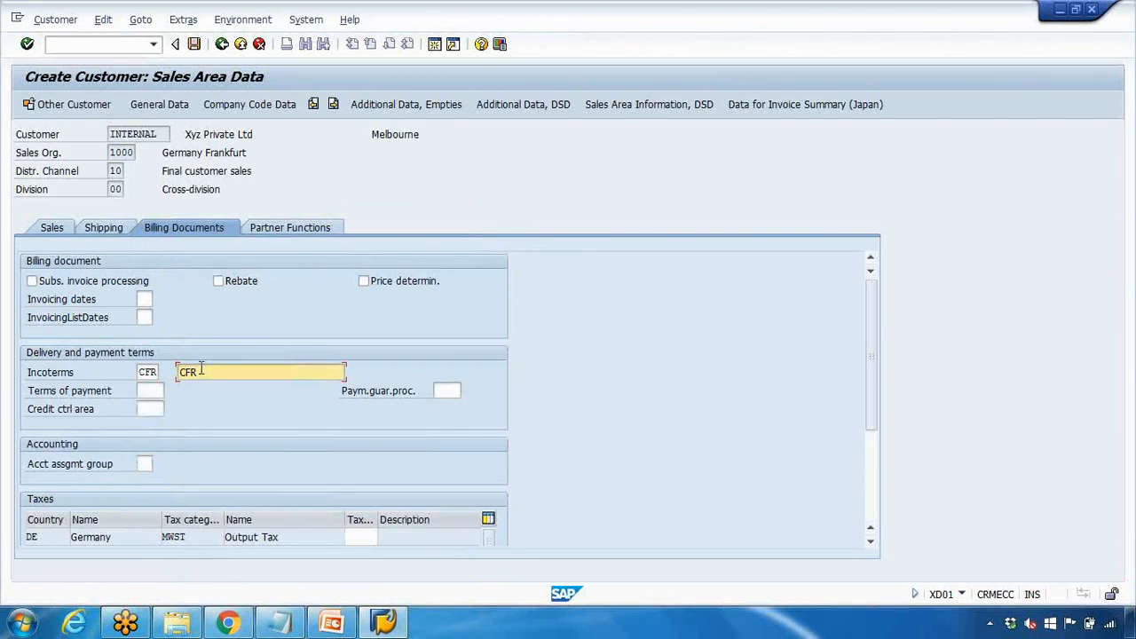
Set terms of payment to 0001 and account assignment group to 01 (Domestic revenues)
{"action": "left_click", "coordinate": [159, 391]}
{"action": "left_click", "coordinate": [171, 391]}
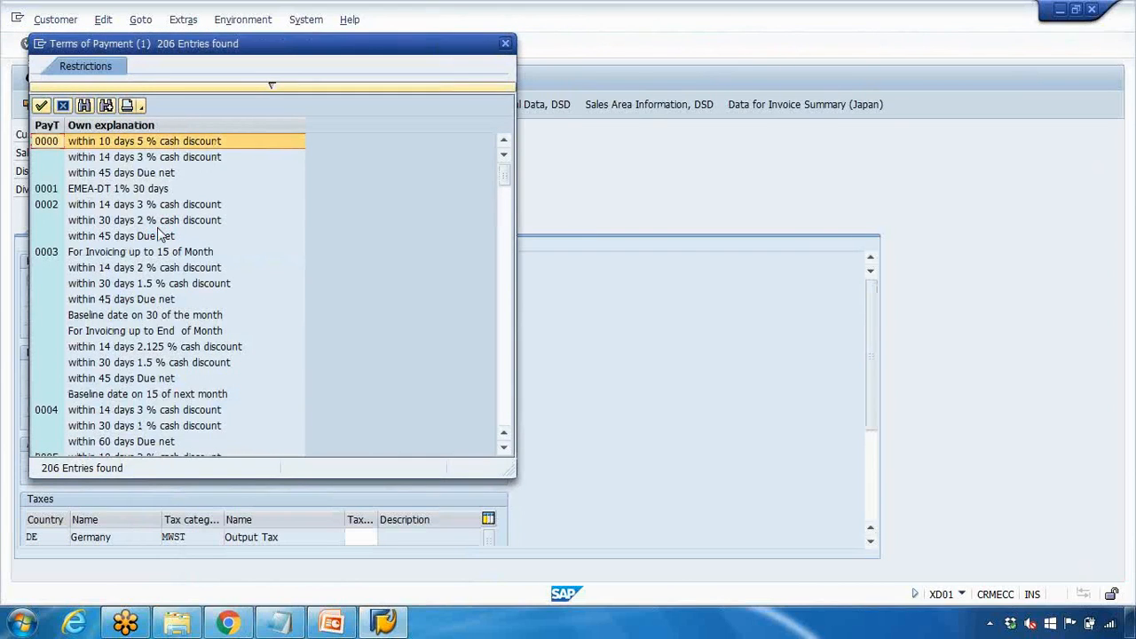
{"action": "double_click", "coordinate": [133, 189]}
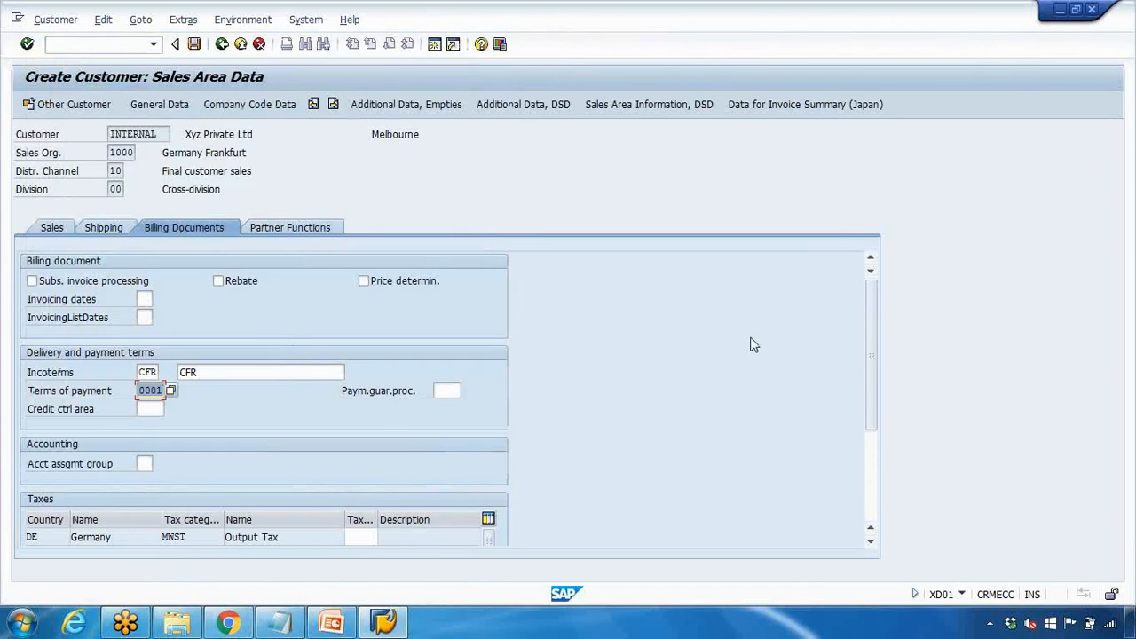
{"action": "left_click_drag", "start_coordinate": [869, 343], "coordinate": [870, 382]}
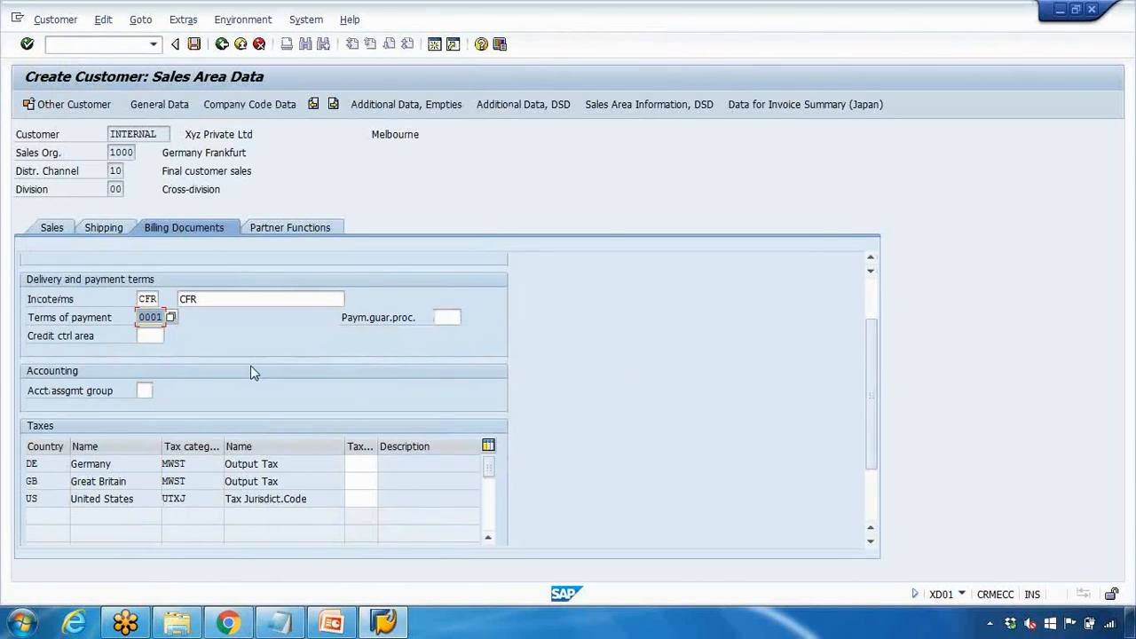
{"action": "left_click", "coordinate": [143, 391]}
{"action": "left_click", "coordinate": [157, 392]}
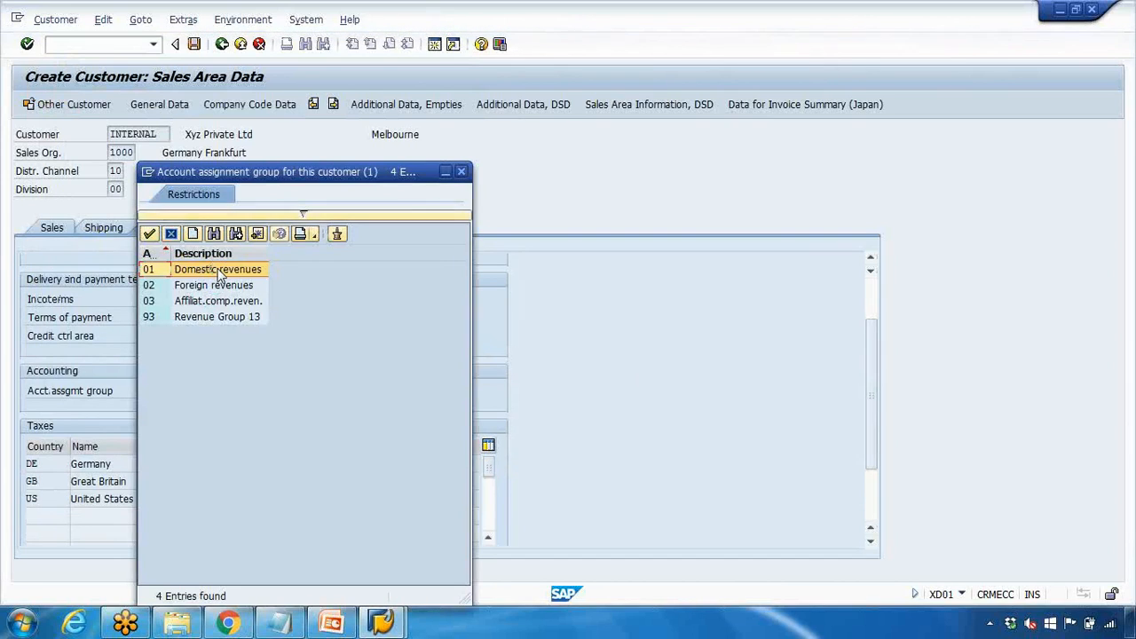
{"action": "double_click", "coordinate": [216, 269]}
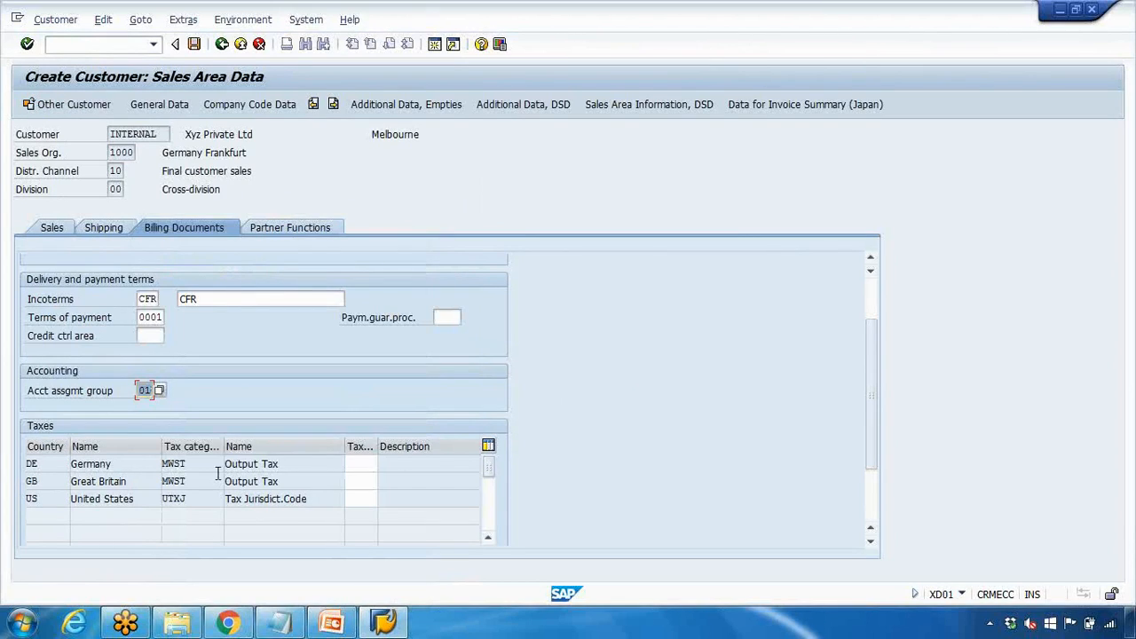
Pick Liable for Tax from the value list for Germany's tax classification
{"action": "left_click", "coordinate": [362, 466]}
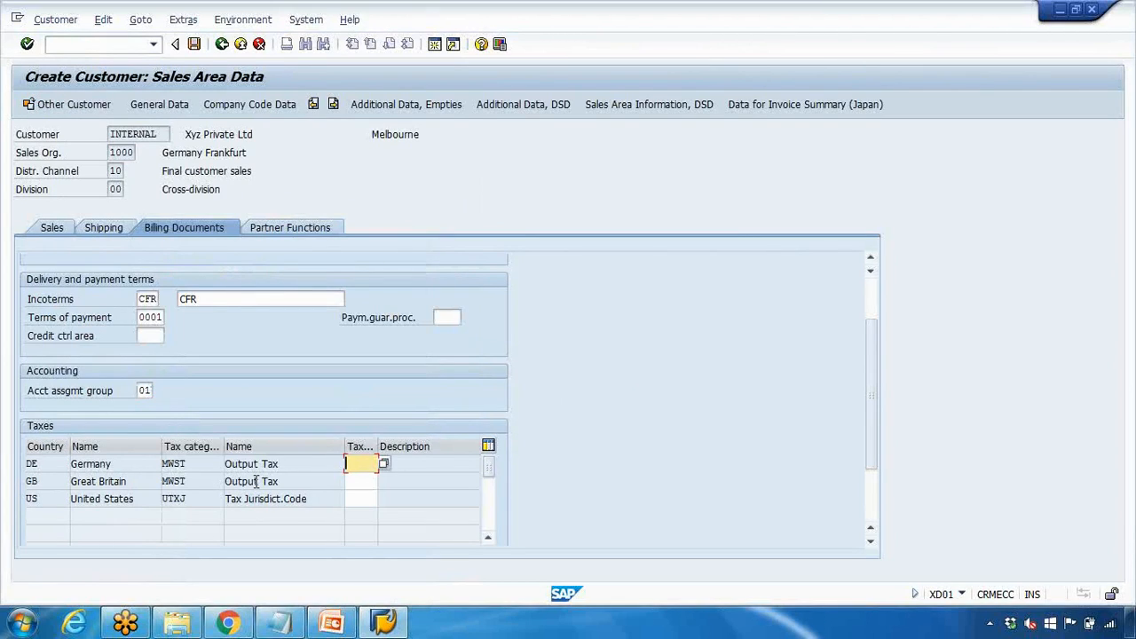
{"action": "left_click_drag", "start_coordinate": [112, 465], "coordinate": [58, 484]}
{"action": "left_click_drag", "start_coordinate": [134, 500], "coordinate": [78, 487]}
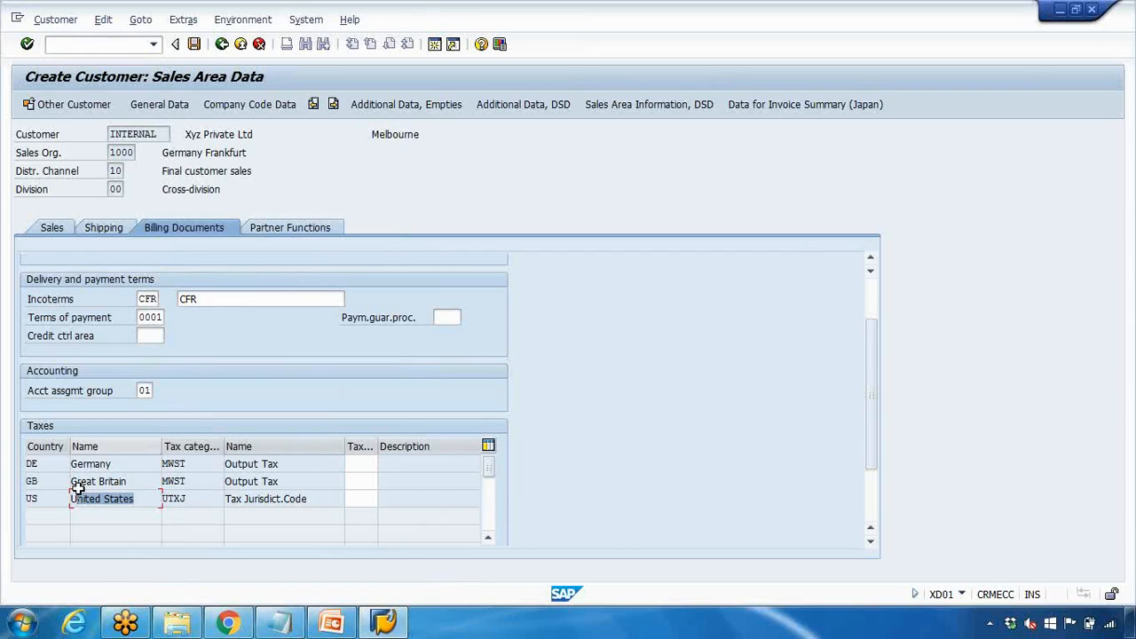
{"action": "left_click", "coordinate": [360, 464]}
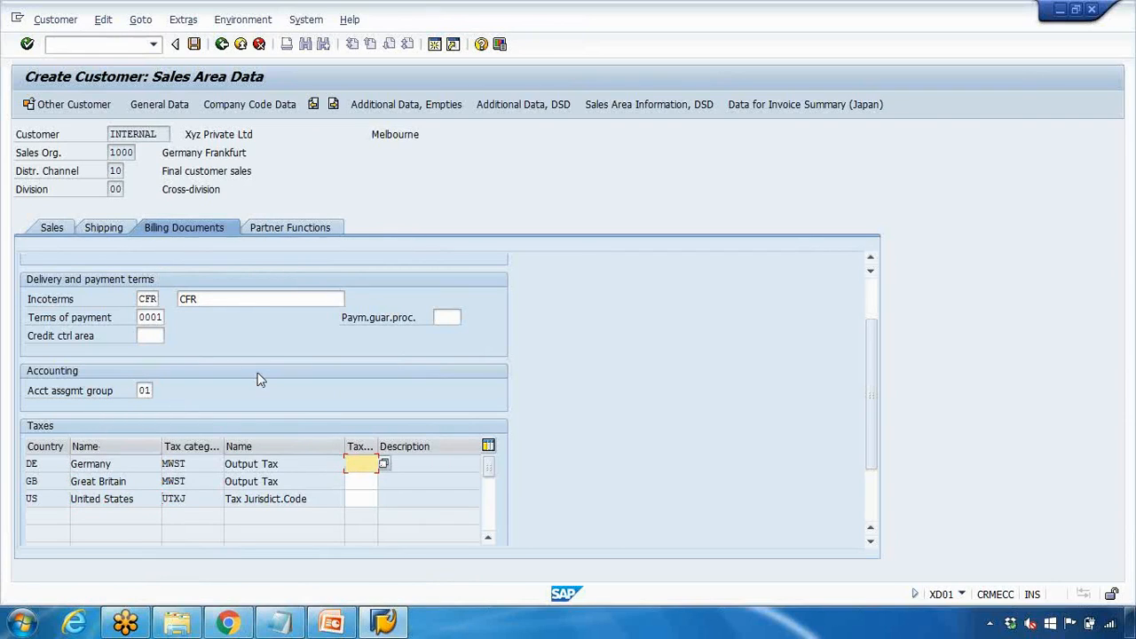
{"action": "left_click", "coordinate": [284, 229]}
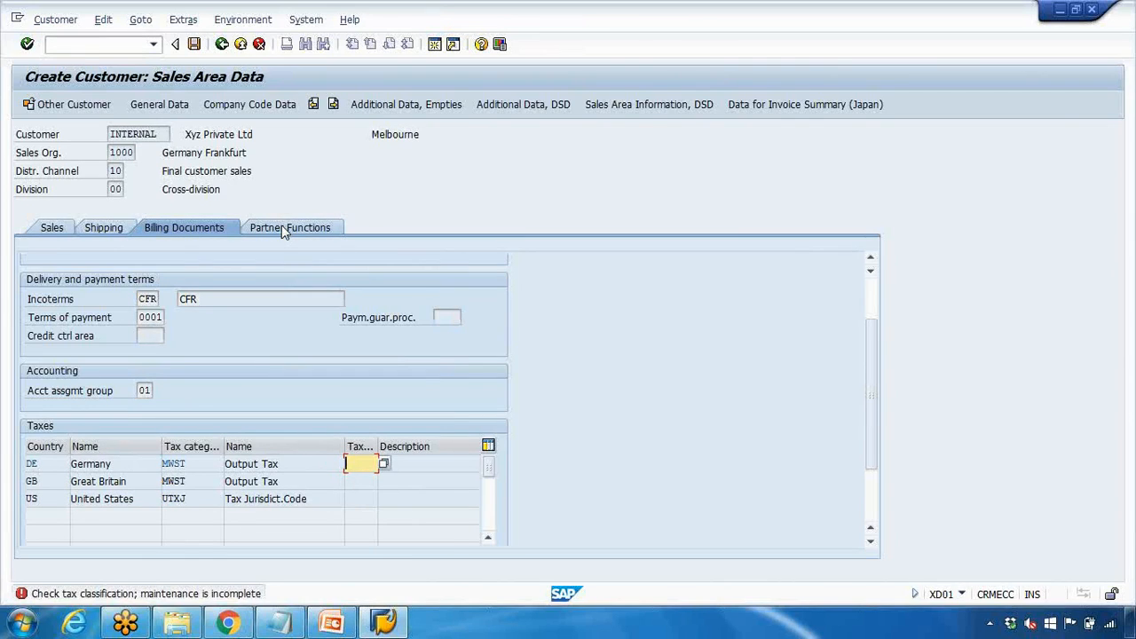
{"action": "left_click", "coordinate": [382, 464]}
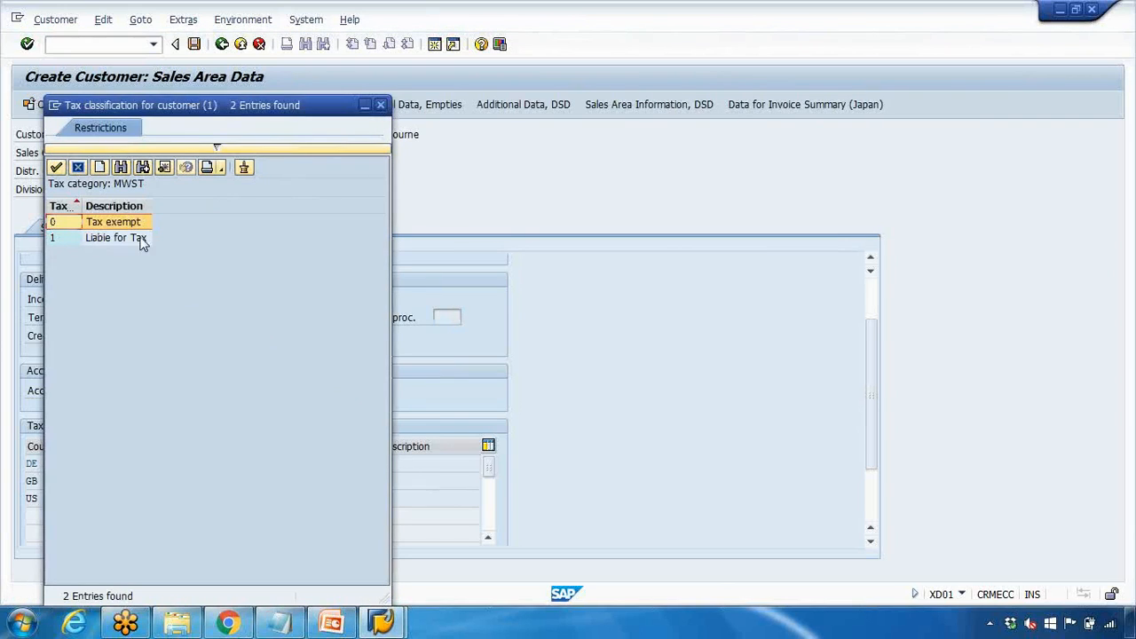
{"action": "left_click", "coordinate": [115, 225]}
{"action": "double_click", "coordinate": [115, 238]}
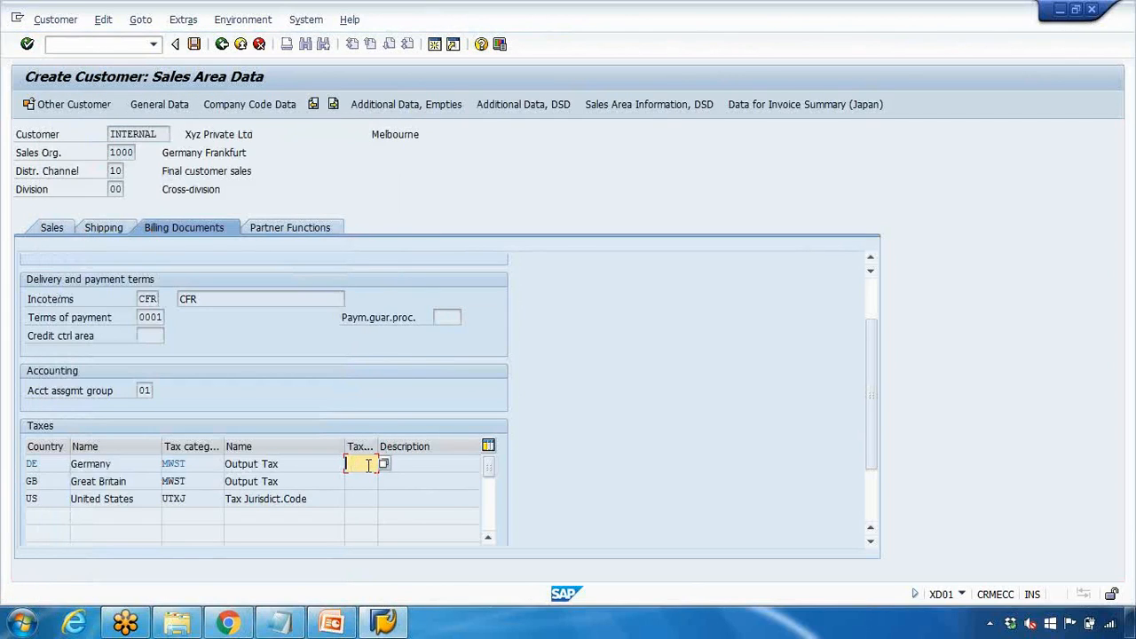
Enter tax classification 1 for Germany, Great Britain and United States
{"action": "type", "text": "1"}
{"action": "key", "text": "Return"}
{"action": "type", "text": "1"}
{"action": "key", "text": "Return"}
{"action": "key", "text": "Return"}
{"action": "type", "text": "1"}
{"action": "key", "text": "Return"}
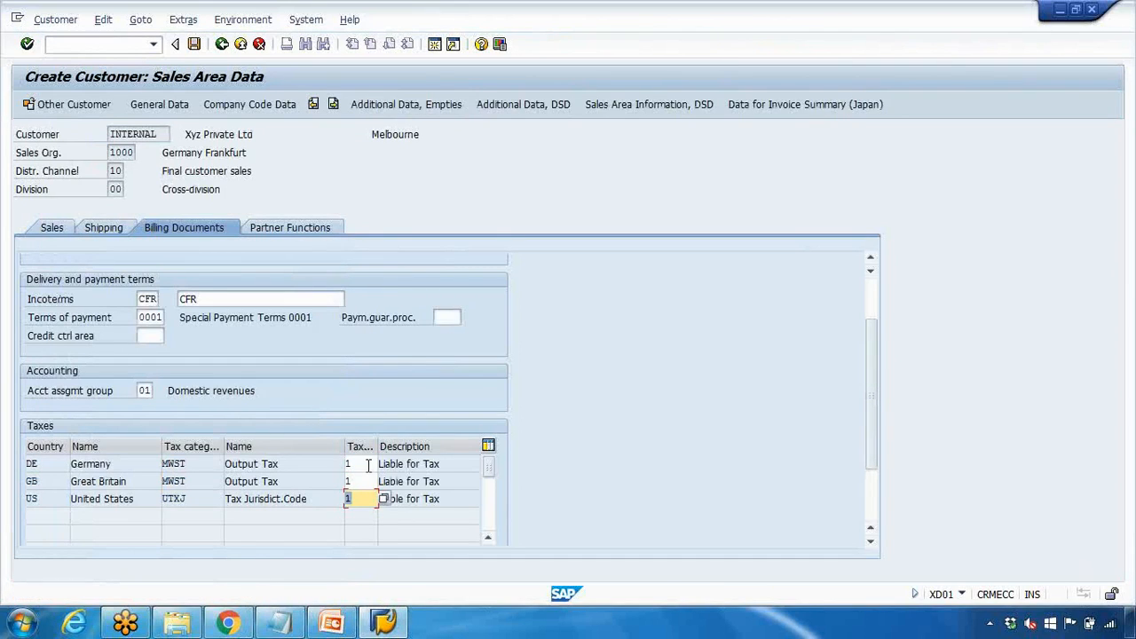
Review the sold-to, bill-to, payer and ship-to partner functions, then switch to PowerPoint's slide 7
{"action": "left_click", "coordinate": [273, 236]}
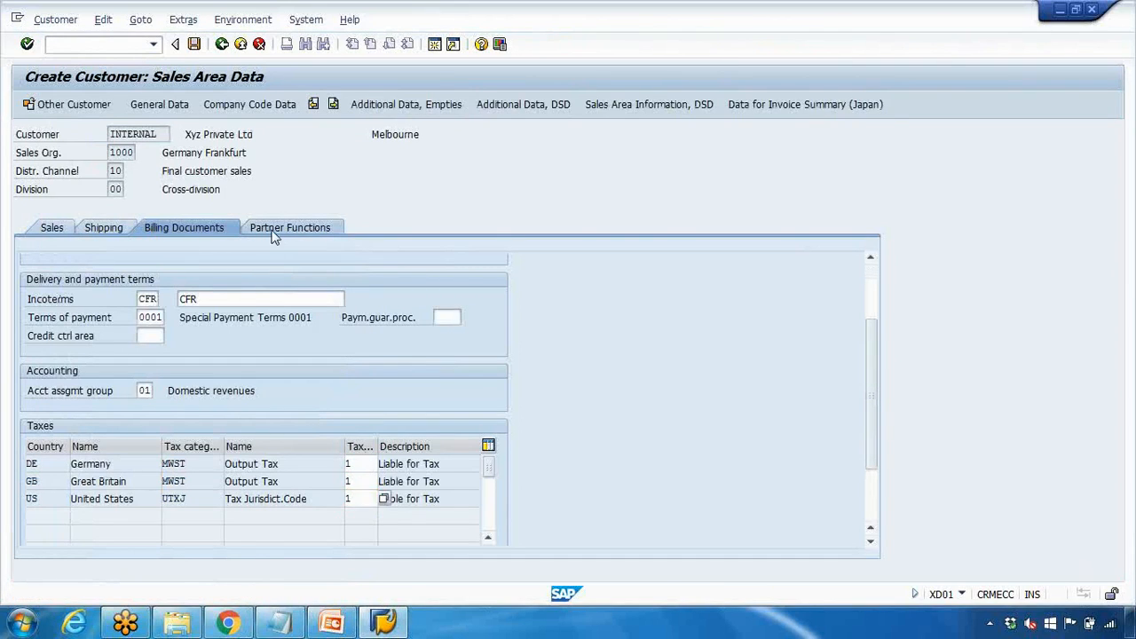
{"action": "left_click_drag", "start_coordinate": [133, 297], "coordinate": [59, 319]}
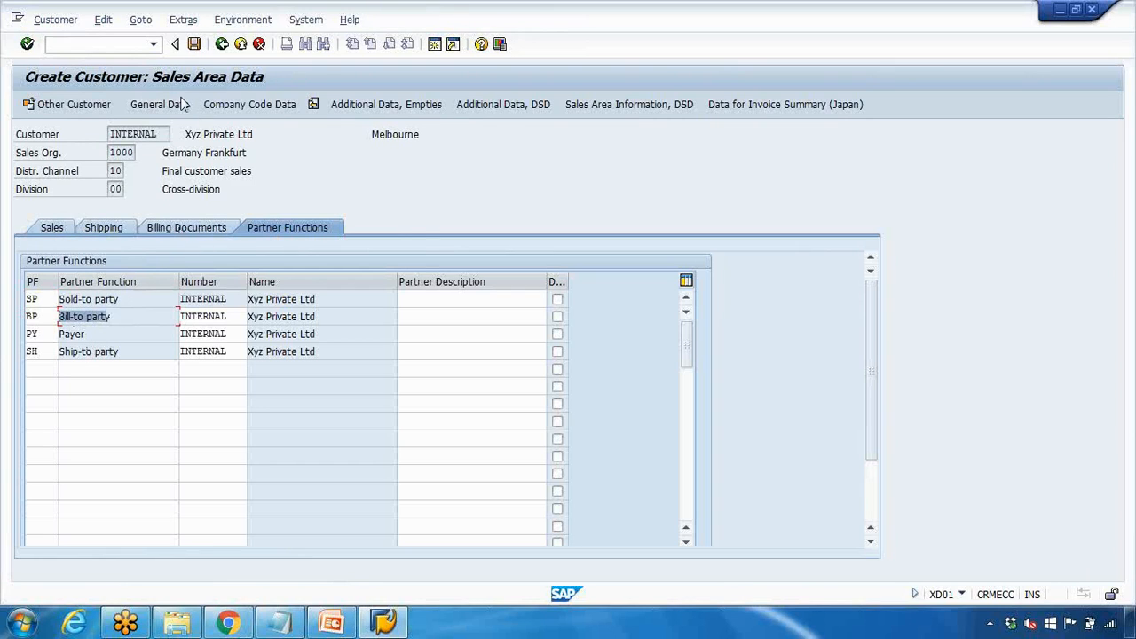
{"action": "left_click", "coordinate": [331, 621]}
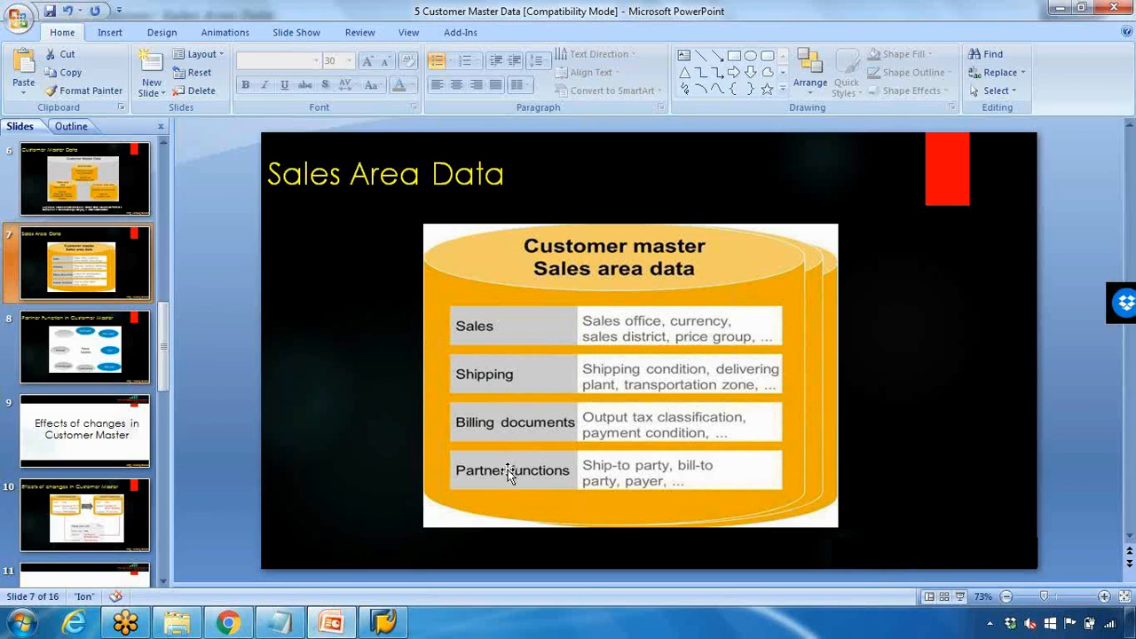
Review the shipping and company code data lines in the Notepad notes, then return to SAP
{"action": "left_click", "coordinate": [384, 622]}
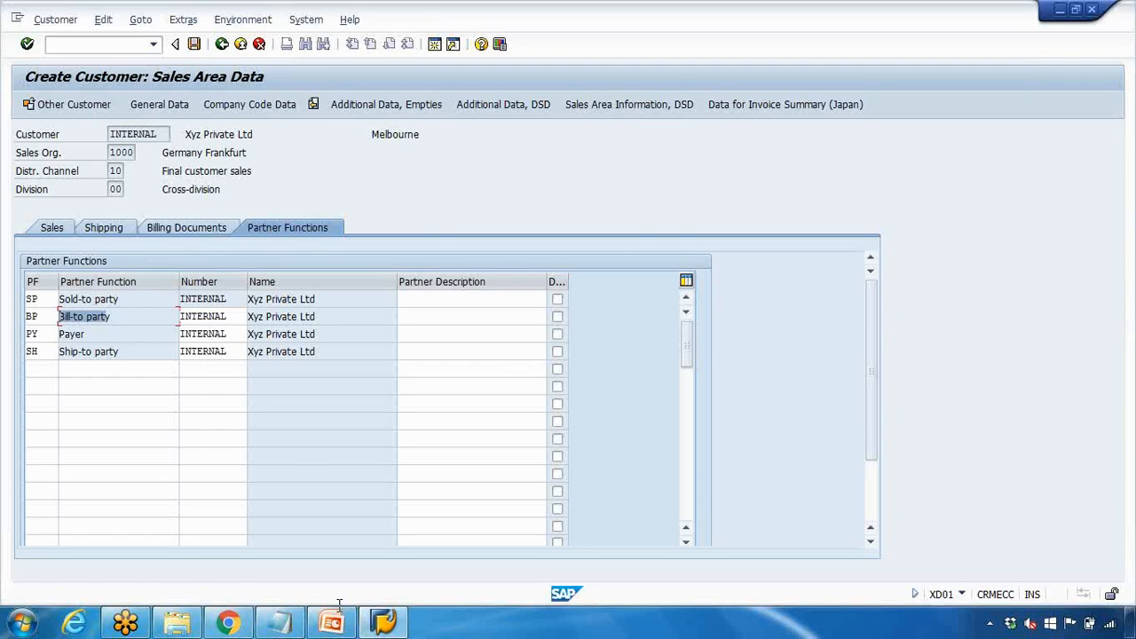
{"action": "left_click", "coordinate": [272, 621]}
{"action": "left_click_drag", "start_coordinate": [651, 187], "coordinate": [869, 188]}
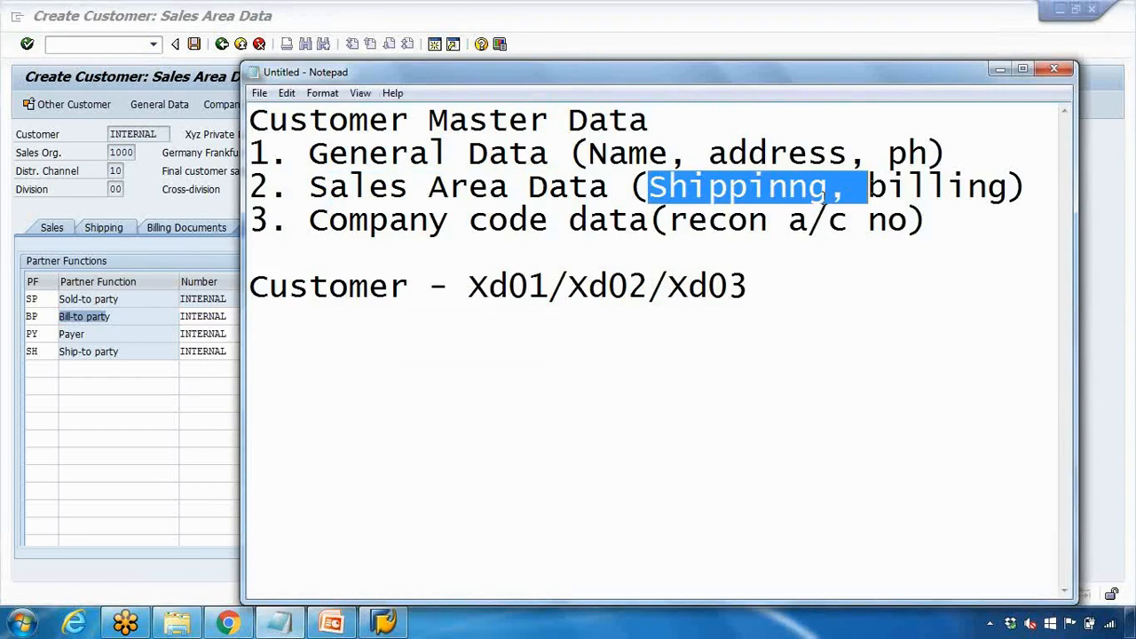
{"action": "left_click_drag", "start_coordinate": [367, 188], "coordinate": [426, 188]}
{"action": "left_click_drag", "start_coordinate": [328, 220], "coordinate": [587, 222]}
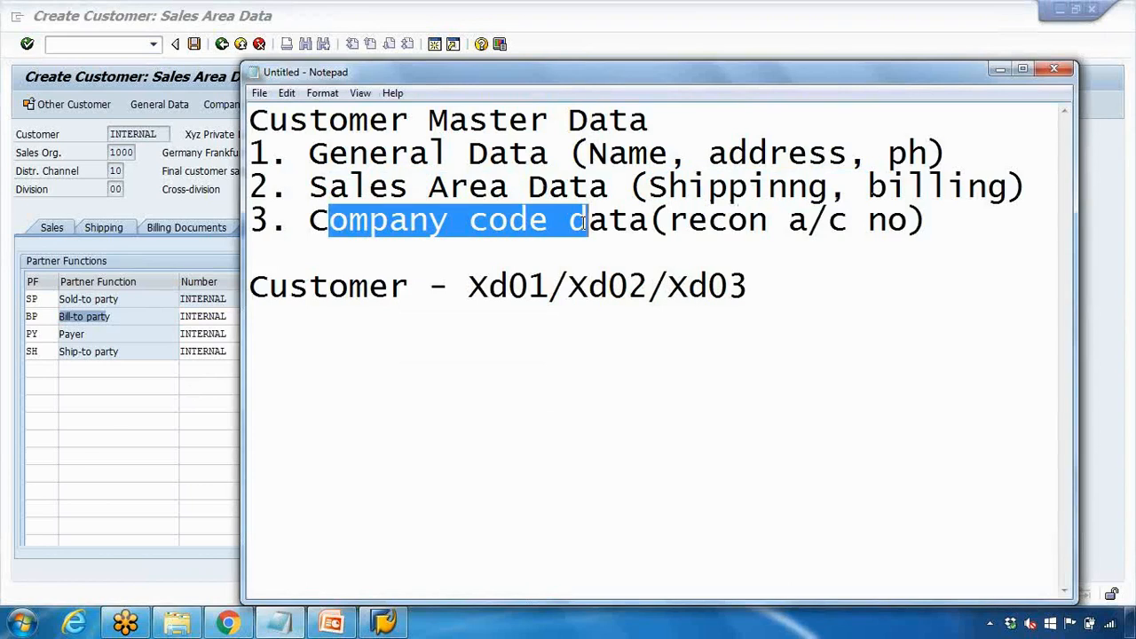
{"action": "left_click", "coordinate": [172, 189]}
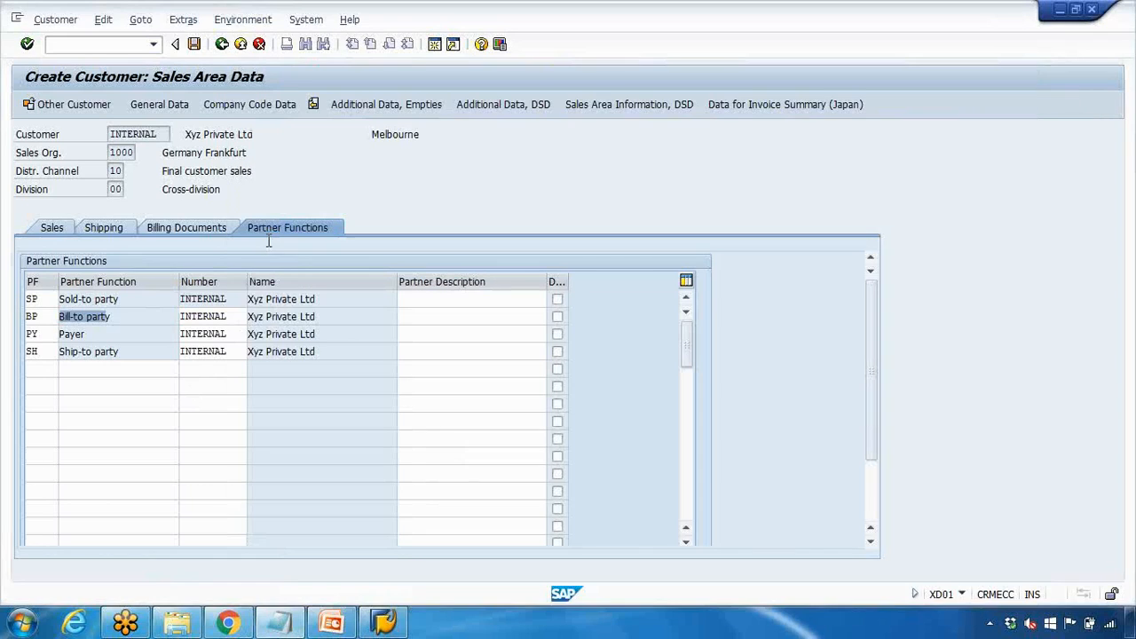
Assign reconciliation account 125000 in company code 1000's account management data
{"action": "left_click", "coordinate": [251, 104]}
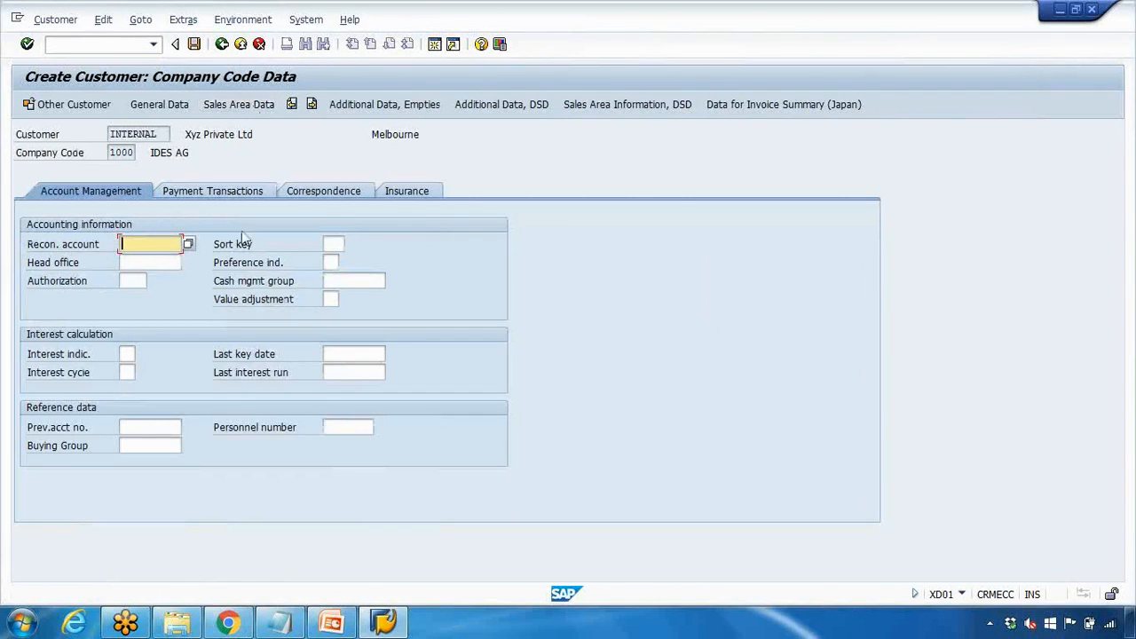
{"action": "left_click", "coordinate": [188, 244]}
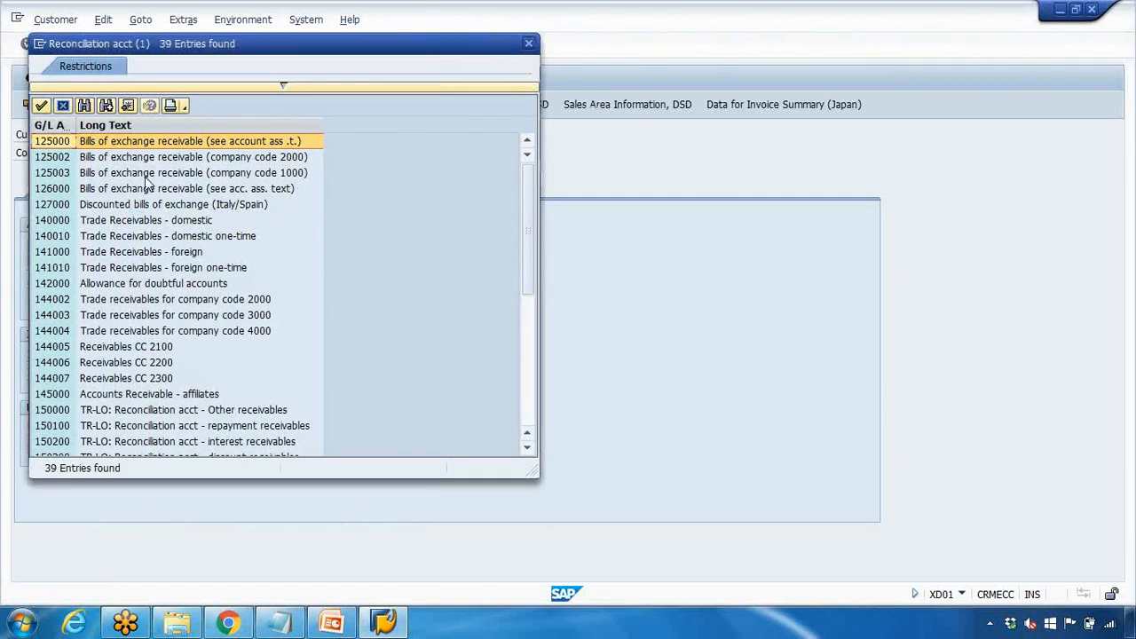
{"action": "double_click", "coordinate": [217, 251]}
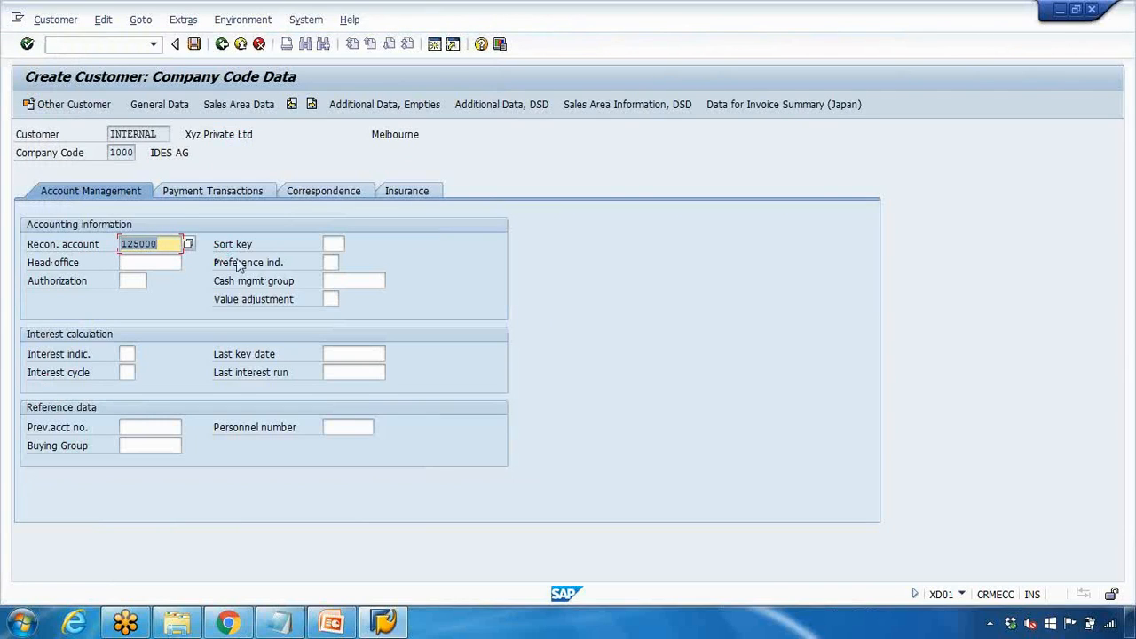
{"action": "left_click", "coordinate": [204, 191]}
Set the terms of payment to 0001 (EMEA-DT 1% 30 days)
{"action": "left_click", "coordinate": [201, 243]}
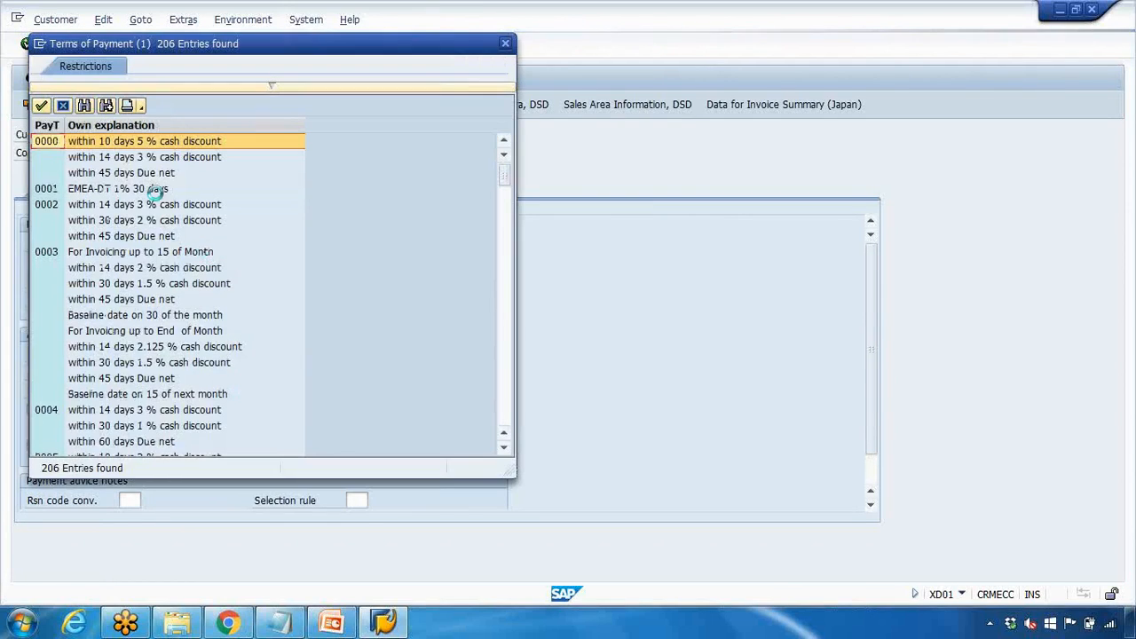
{"action": "left_click", "coordinate": [131, 189]}
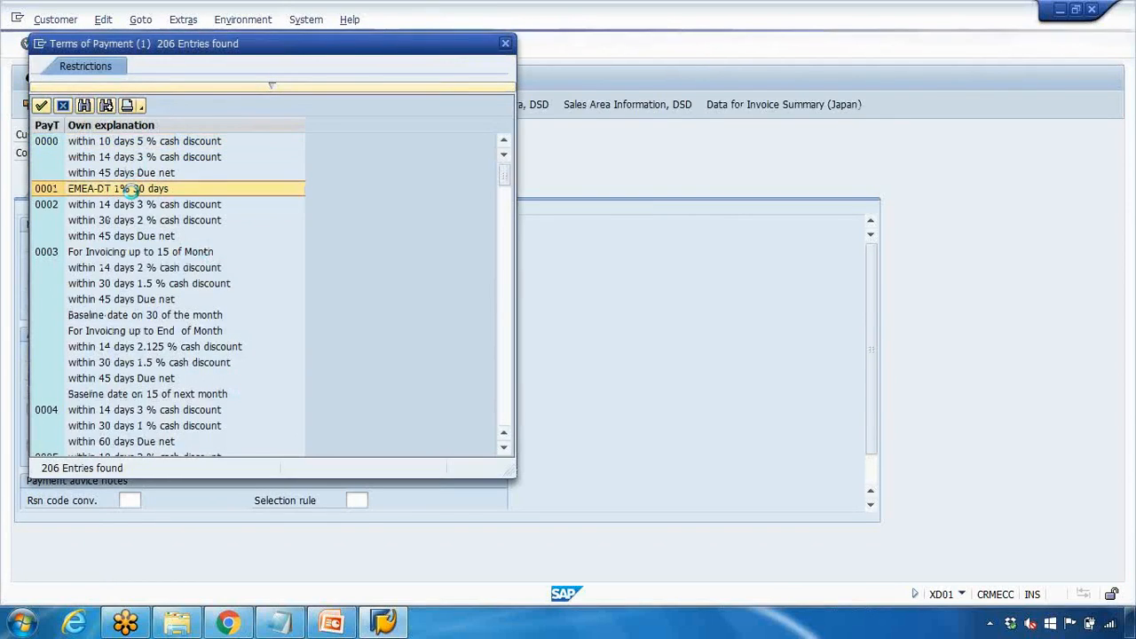
{"action": "left_click", "coordinate": [312, 194]}
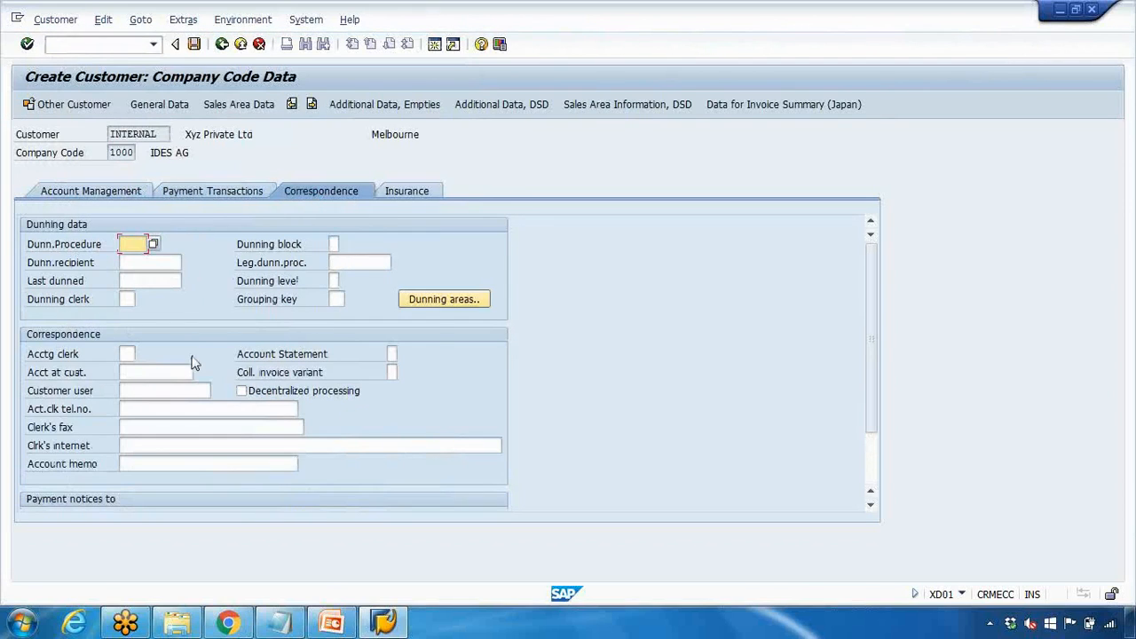
Fill in the customer contact's name and the clerk's fax, telephone and e-mail in correspondence
{"action": "left_click", "coordinate": [125, 391]}
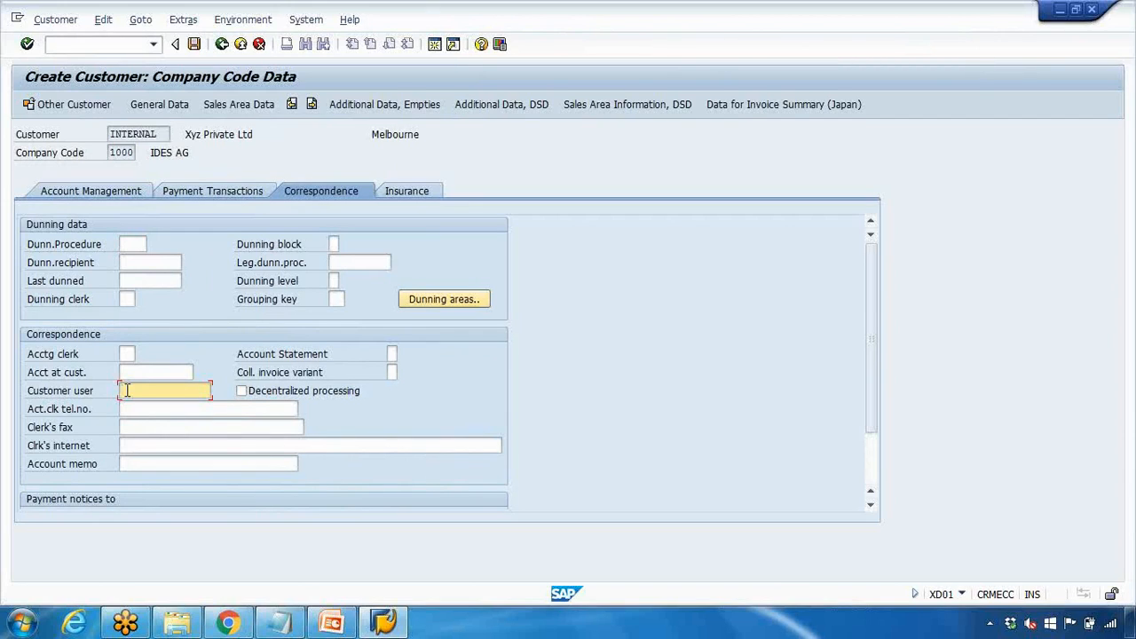
{"action": "left_click", "coordinate": [127, 377]}
{"action": "type", "text": "M"}
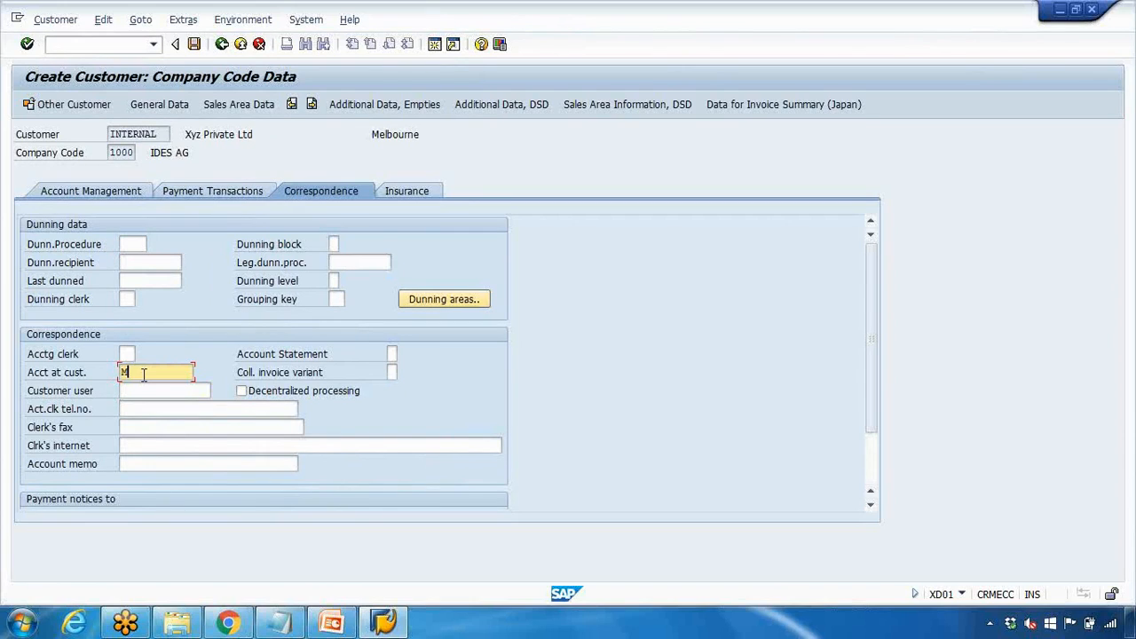
{"action": "type", "text": "ark"}
{"action": "left_click", "coordinate": [147, 424]}
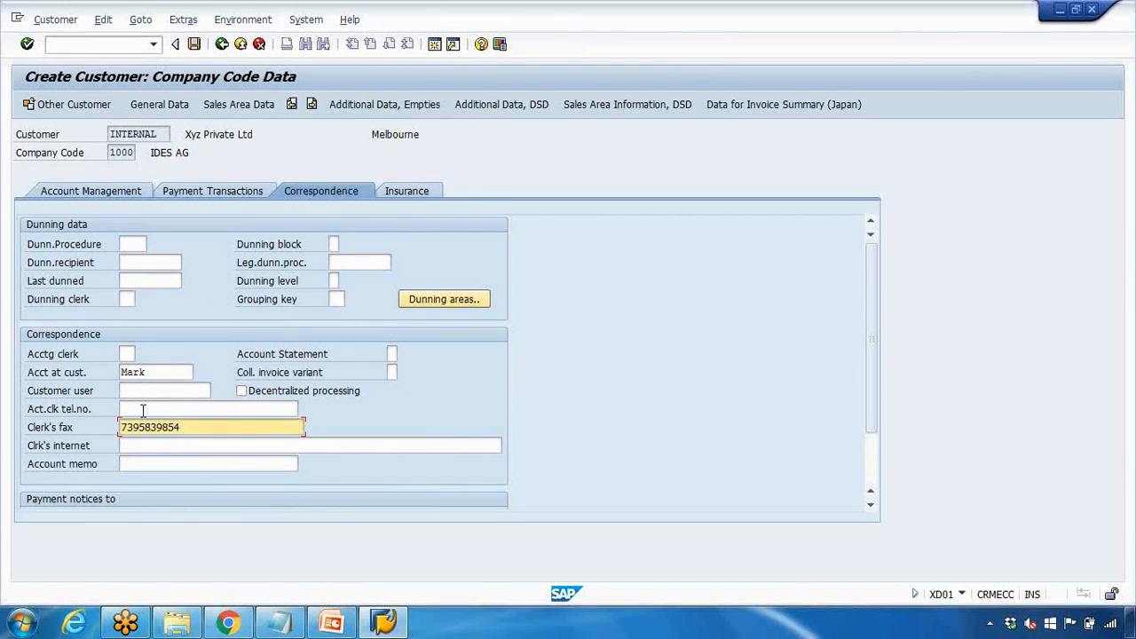
{"action": "left_click", "coordinate": [142, 408]}
{"action": "type", "text": "6"}
{"action": "key", "text": "F4"}
{"action": "type", "text": "466464"}
{"action": "left_click", "coordinate": [148, 447]}
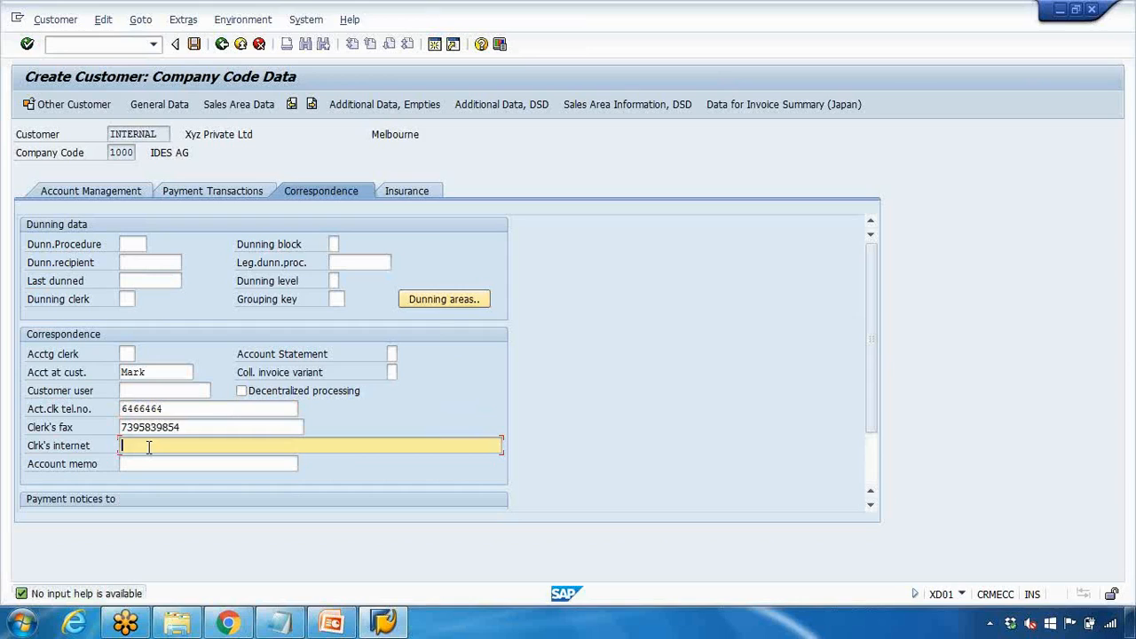
{"action": "type", "text": "mark@"}
Glance at export credit insurance data, then bring the Notepad notes forward
{"action": "left_click", "coordinate": [404, 193]}
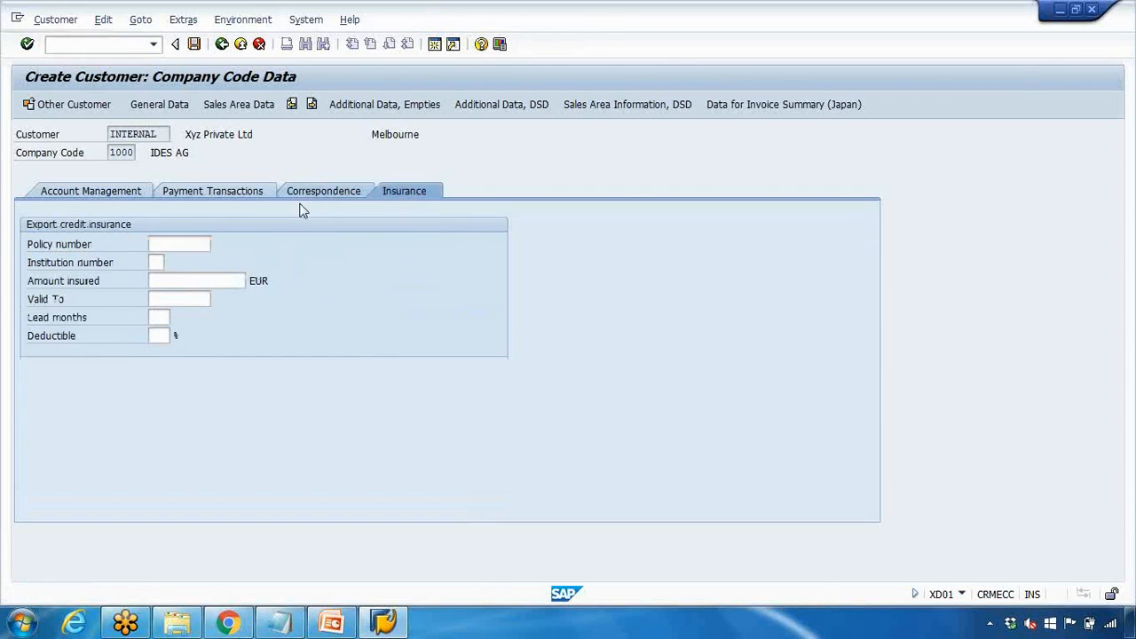
{"action": "left_click", "coordinate": [306, 191]}
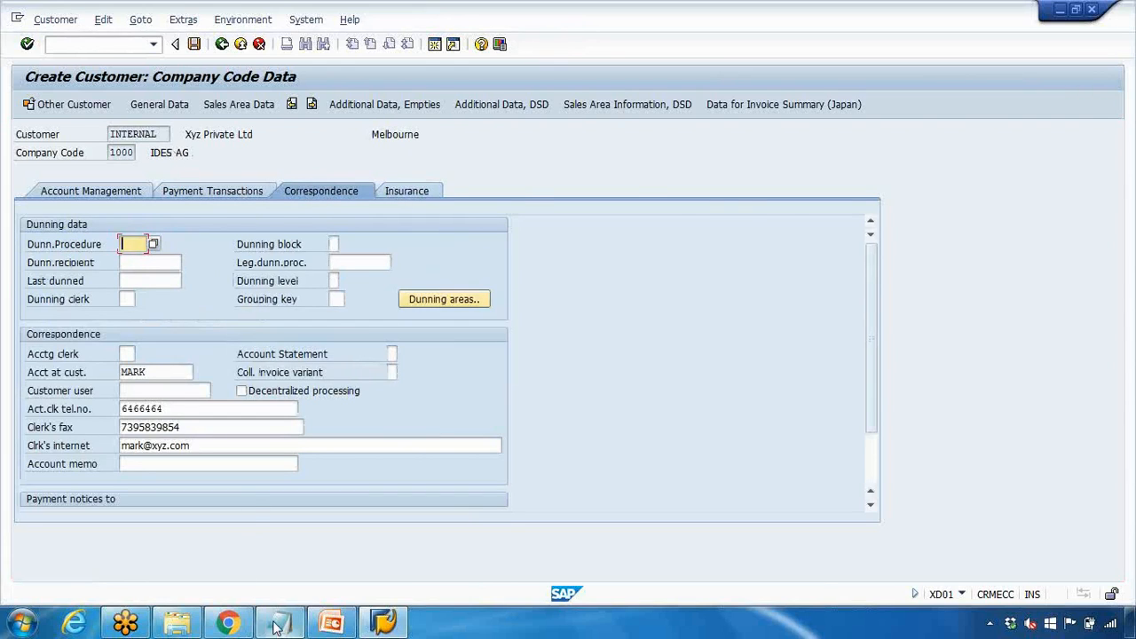
{"action": "left_click", "coordinate": [277, 627]}
{"action": "left_click_drag", "start_coordinate": [313, 156], "coordinate": [463, 134]}
Highlight the sales area and company code data lines in the notes, then return to SAP
{"action": "left_click_drag", "start_coordinate": [311, 190], "coordinate": [390, 192]}
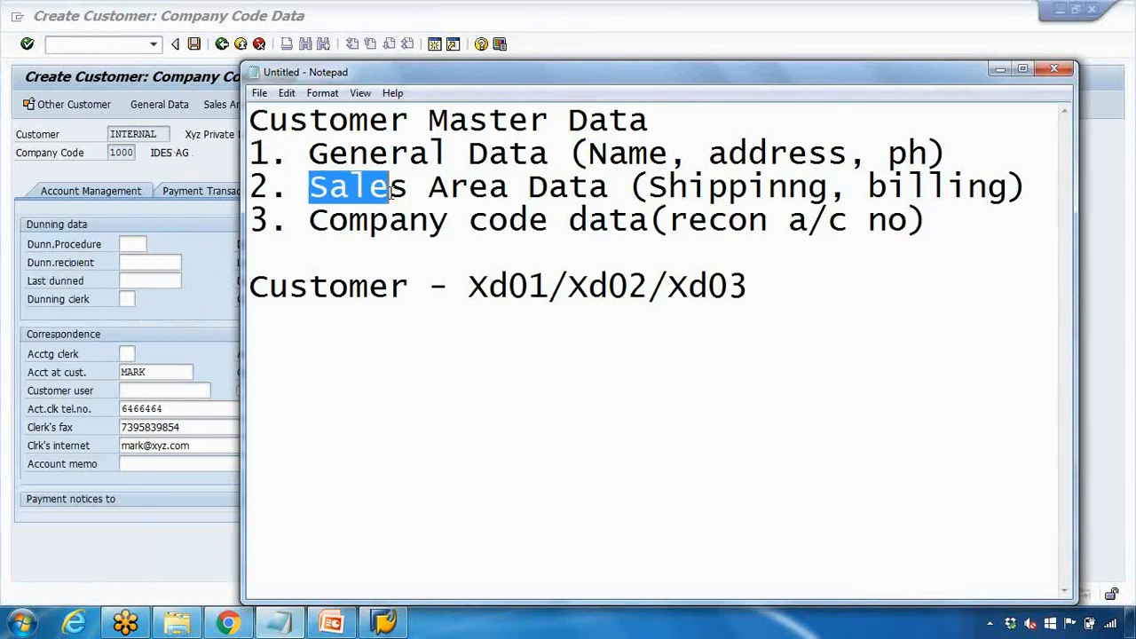
{"action": "left_click_drag", "start_coordinate": [331, 220], "coordinate": [470, 220]}
{"action": "left_click", "coordinate": [223, 161]}
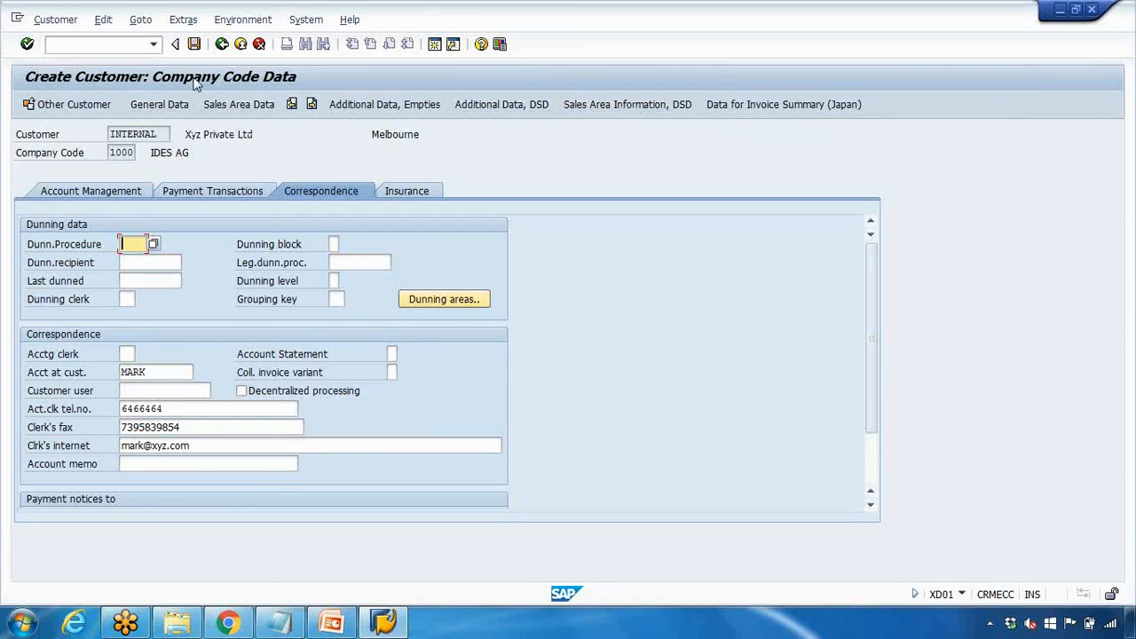
Go back to the customer's sales area data and save the new customer
{"action": "left_click", "coordinate": [238, 105]}
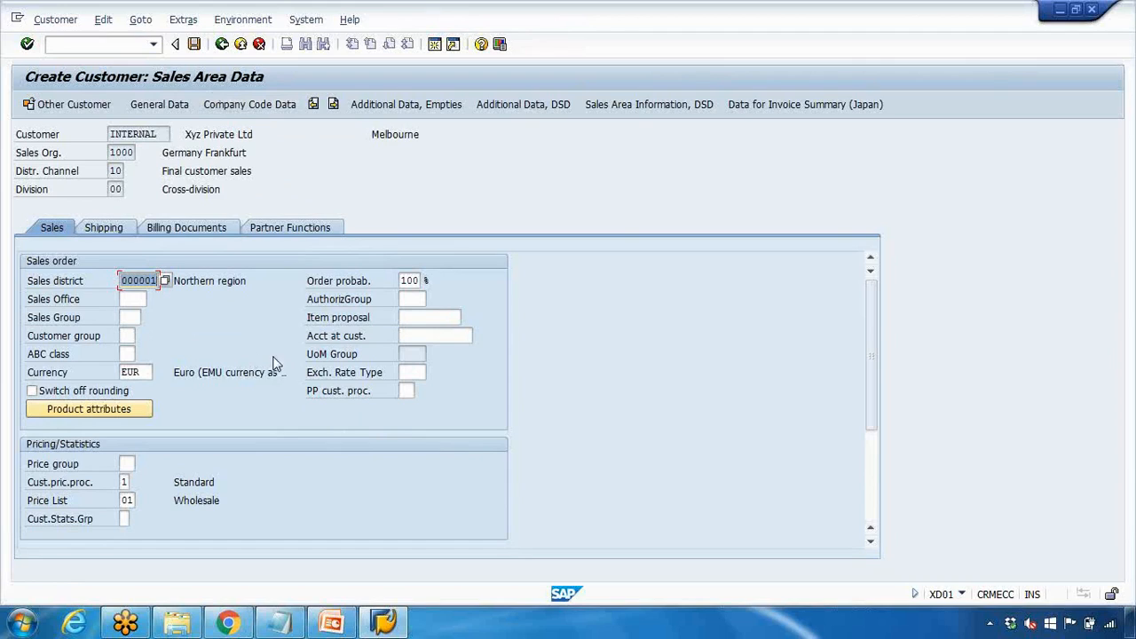
{"action": "left_click", "coordinate": [193, 43]}
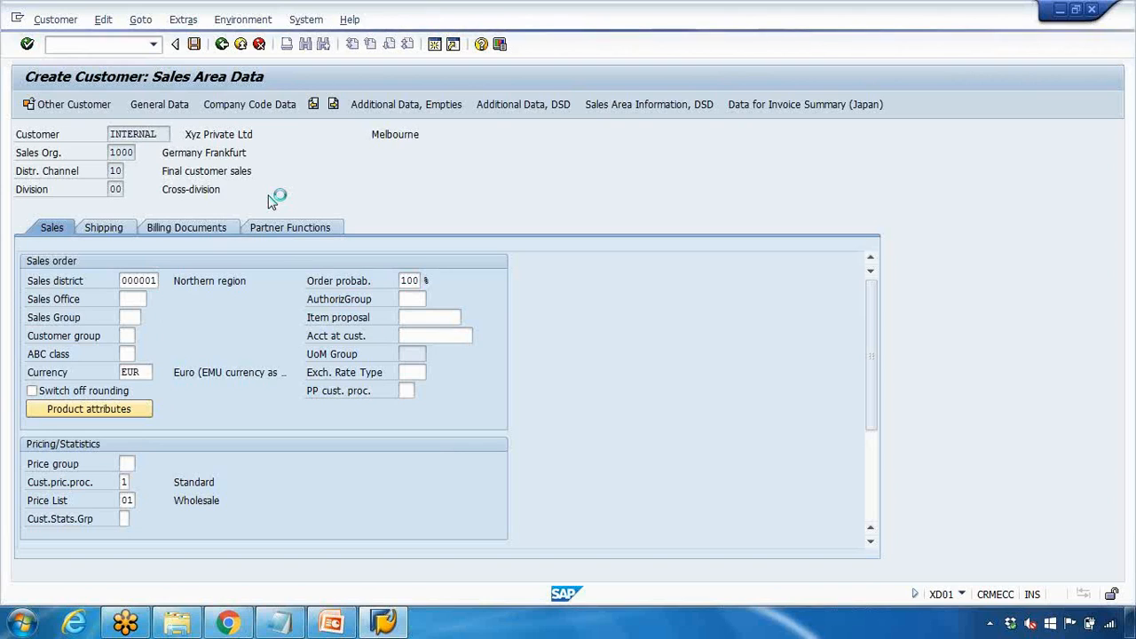
{"action": "left_click", "coordinate": [279, 621]}
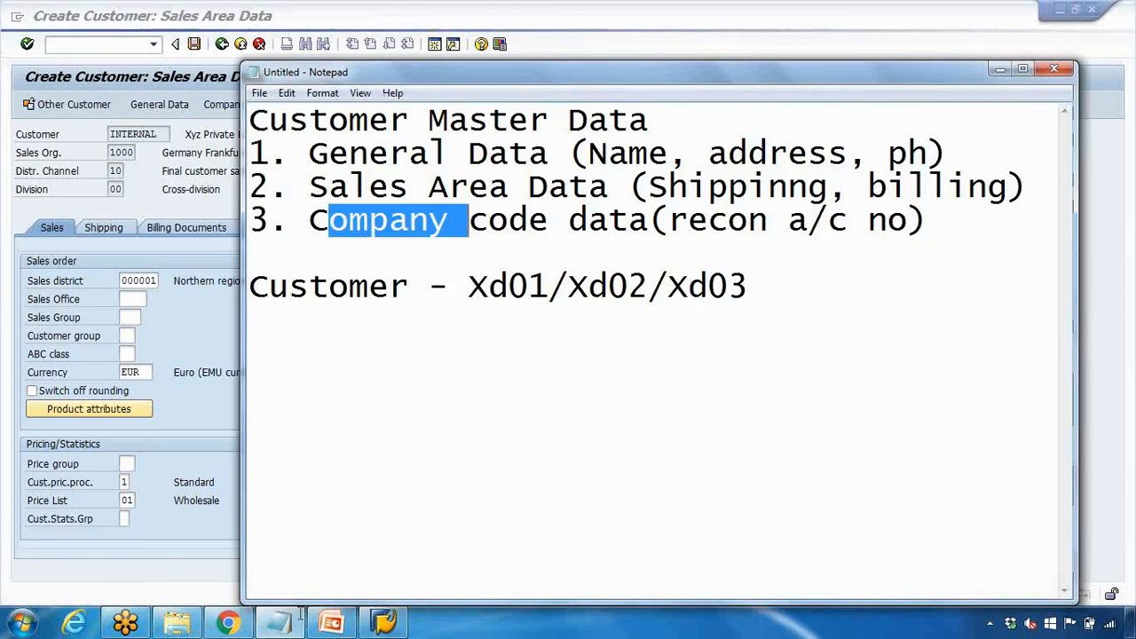
Add a 'Customer No' line beneath the Xd01/Xd02/Xd03 transaction codes in the notes
{"action": "left_click", "coordinate": [473, 288]}
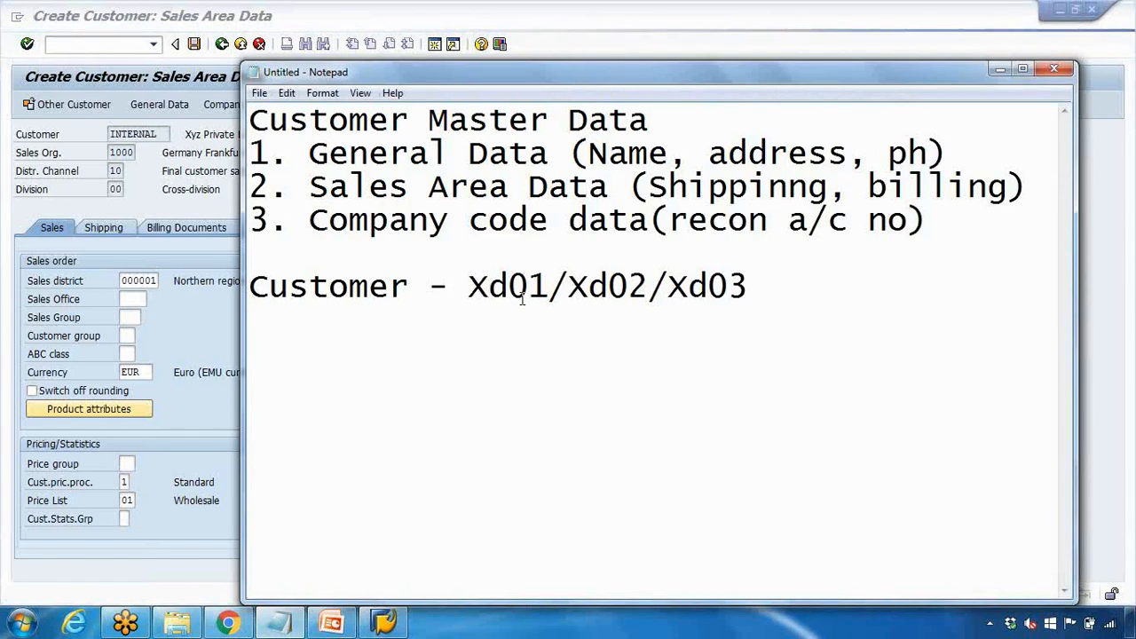
{"action": "left_click", "coordinate": [756, 287]}
{"action": "key", "text": "Return"}
{"action": "type", "text": "Customer No -"}
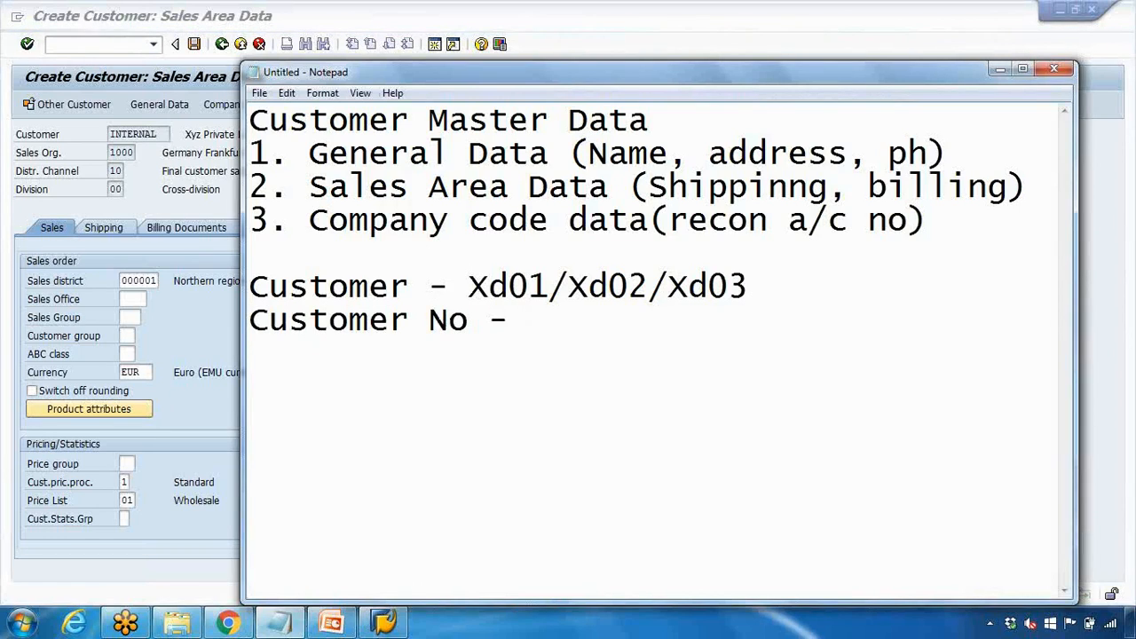
{"action": "left_click_drag", "start_coordinate": [469, 287], "coordinate": [548, 287]}
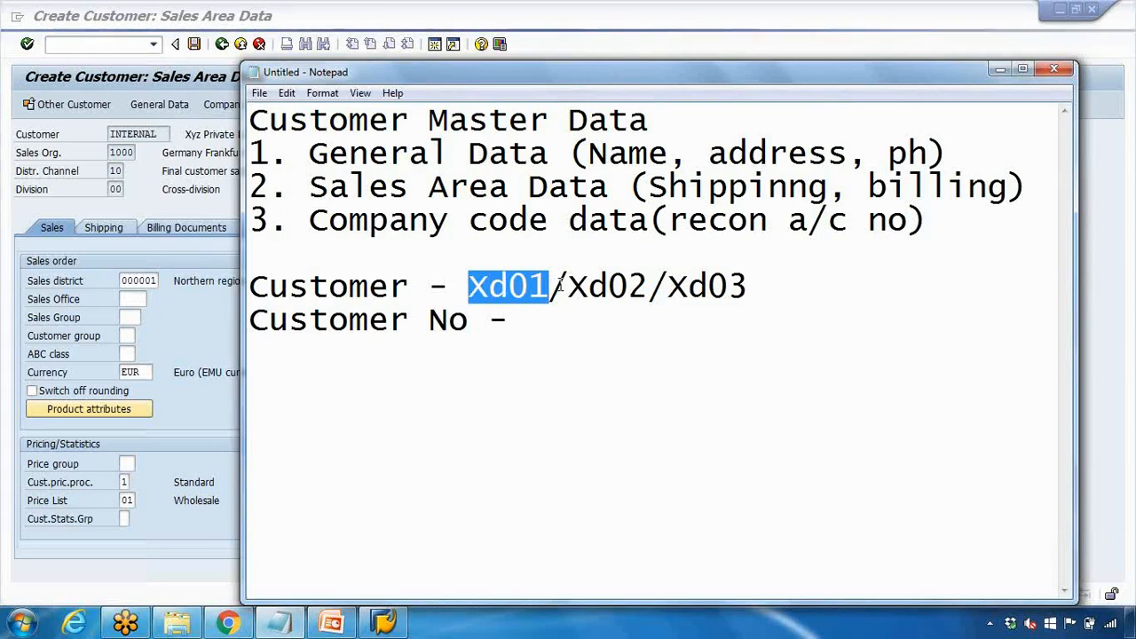
{"action": "left_click_drag", "start_coordinate": [566, 286], "coordinate": [645, 286]}
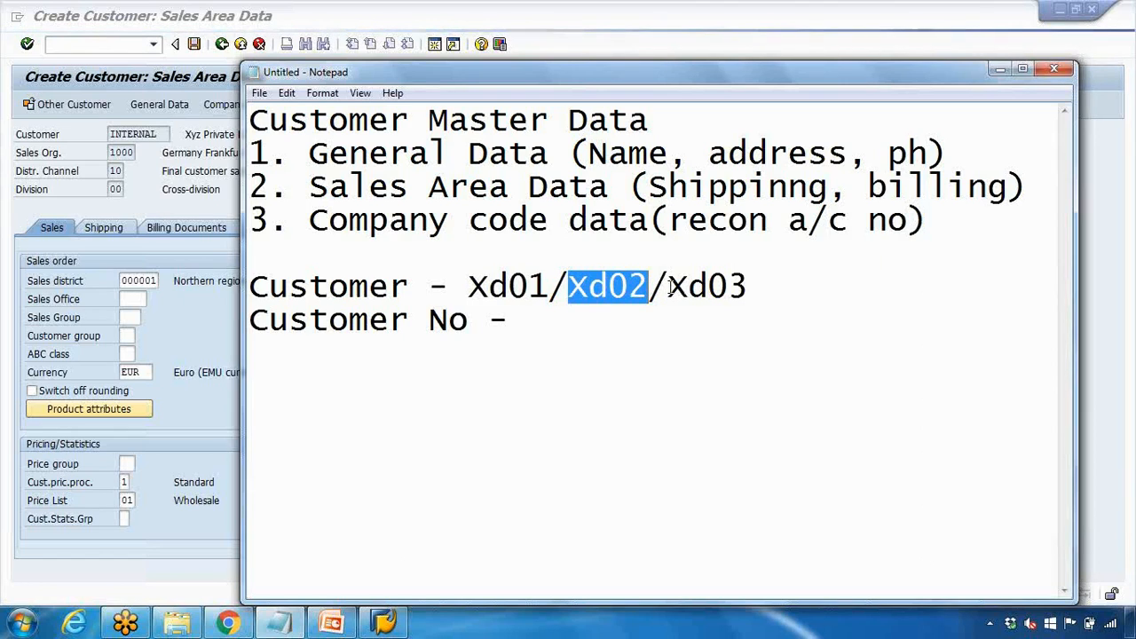
{"action": "left_click_drag", "start_coordinate": [669, 286], "coordinate": [748, 285]}
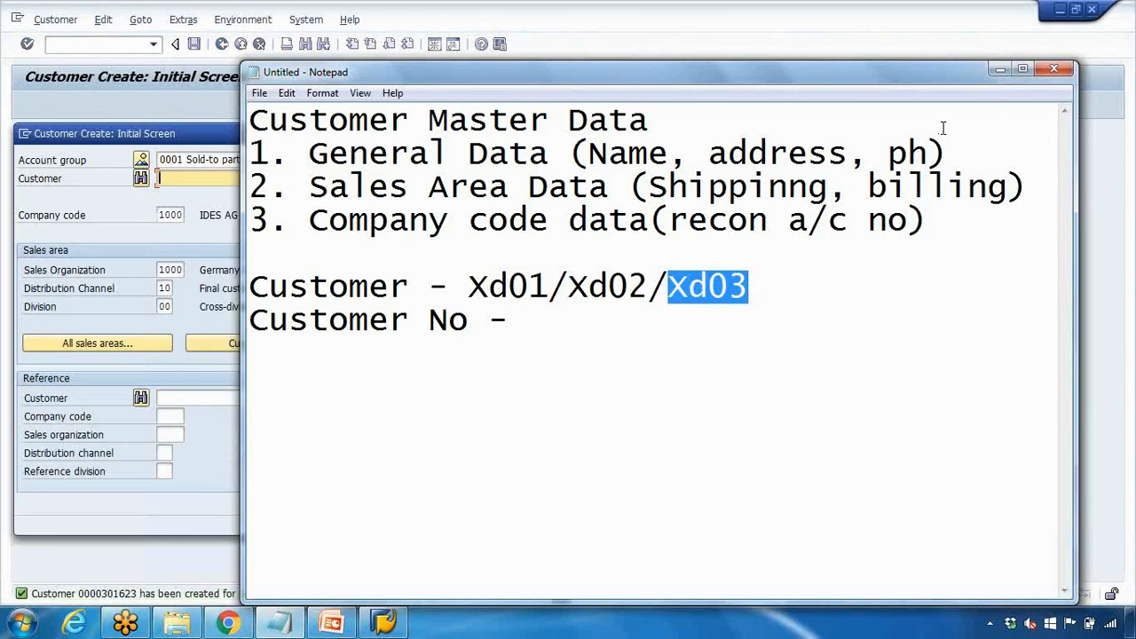
{"action": "key", "text": "alt+Tab"}
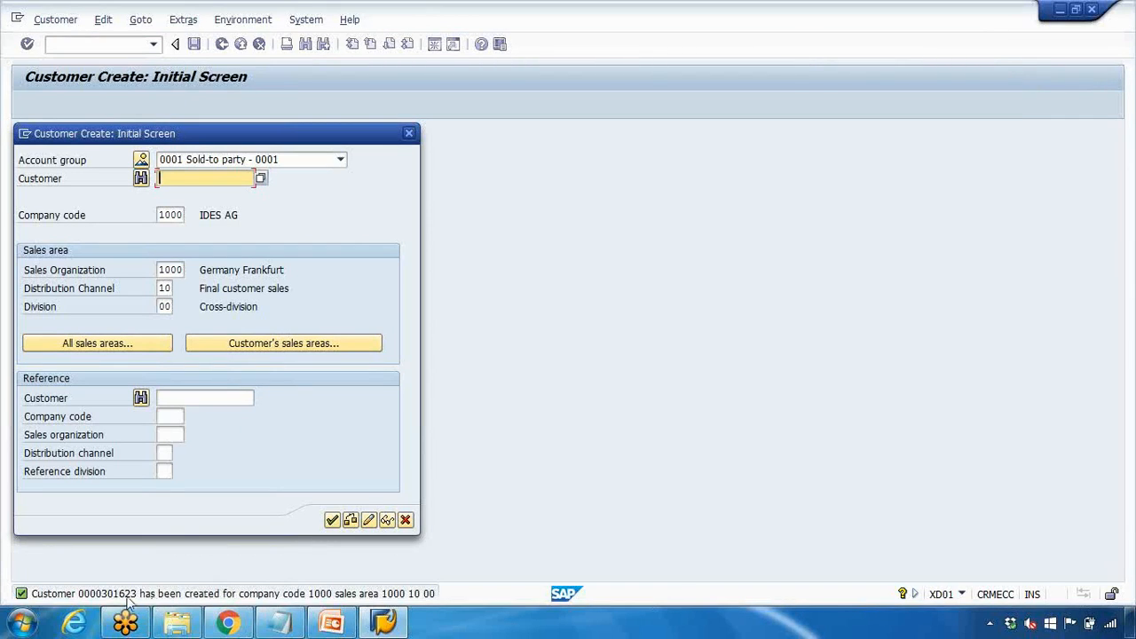
Enter the new customer's number on the Customer No line, then close SAP's create screen
{"action": "left_click", "coordinate": [282, 625]}
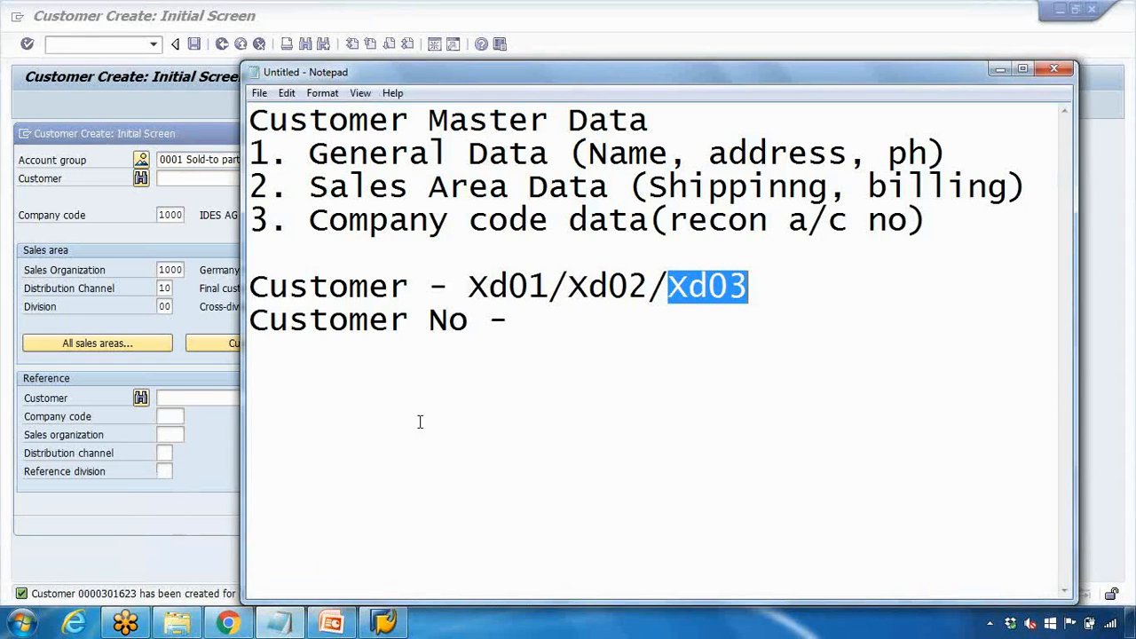
{"action": "left_click", "coordinate": [522, 326]}
{"action": "type", "text": "301"}
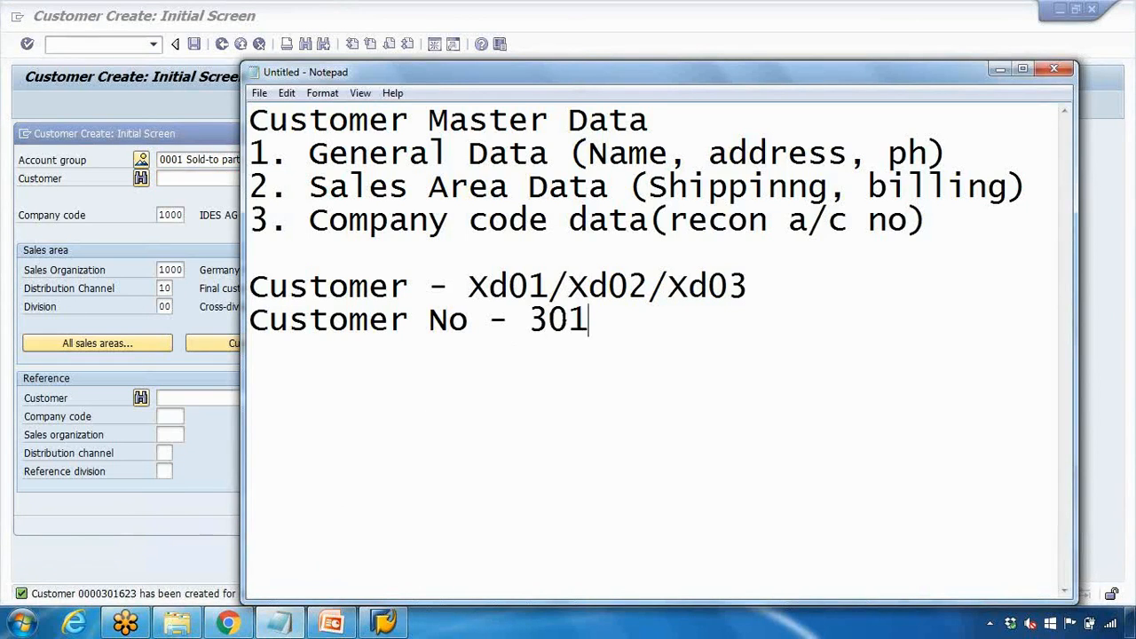
{"action": "type", "text": "623"}
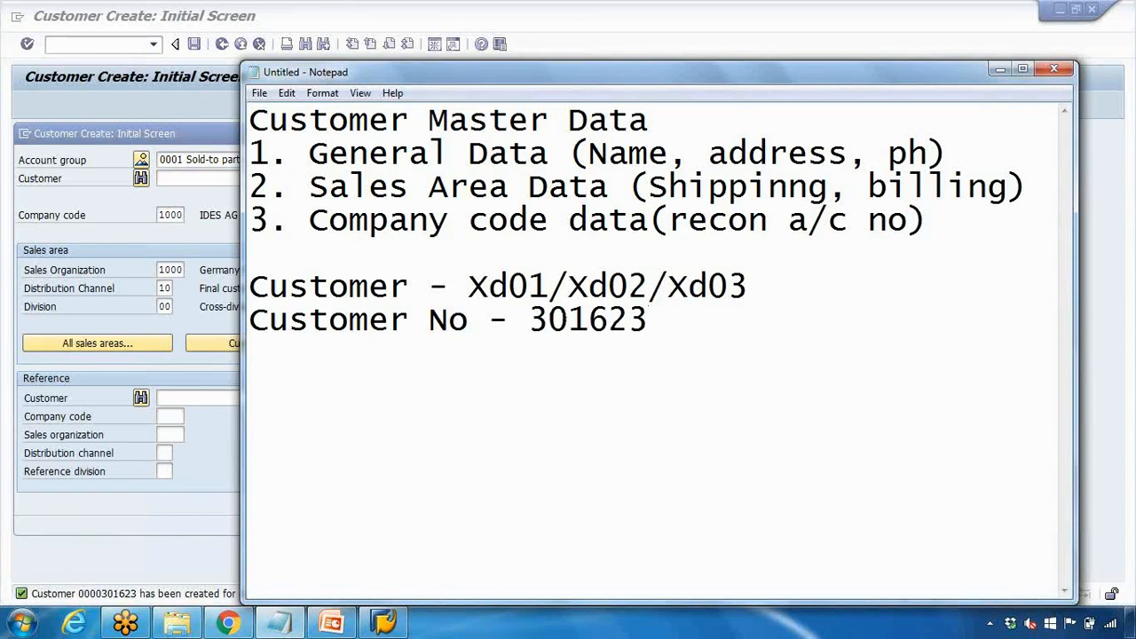
{"action": "left_click_drag", "start_coordinate": [544, 323], "coordinate": [652, 331]}
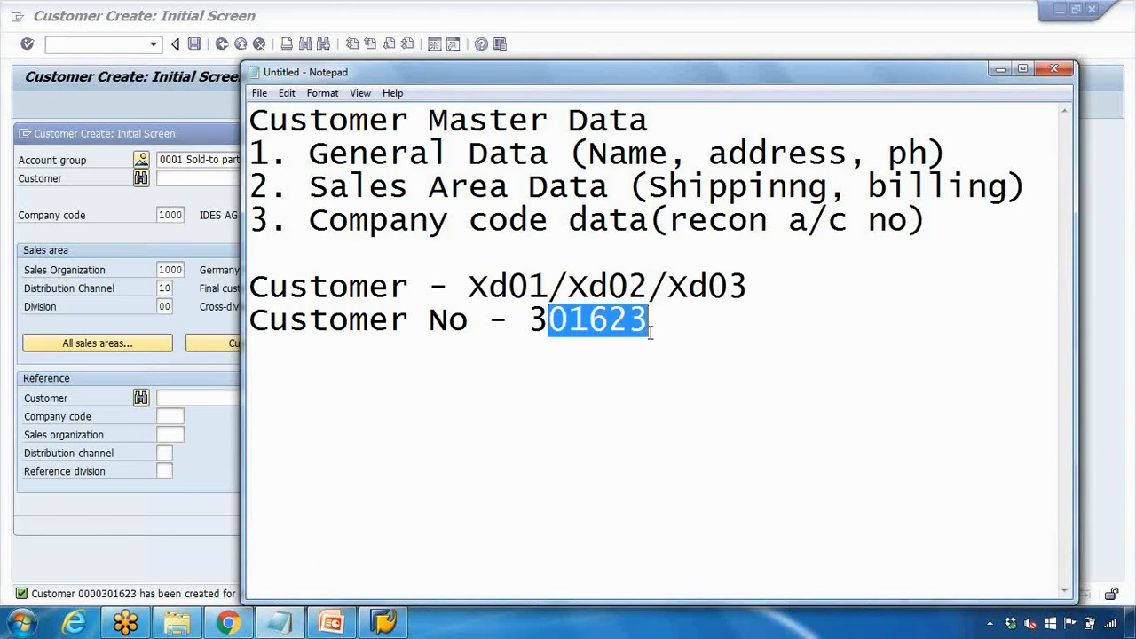
{"action": "left_click_drag", "start_coordinate": [569, 287], "coordinate": [649, 287]}
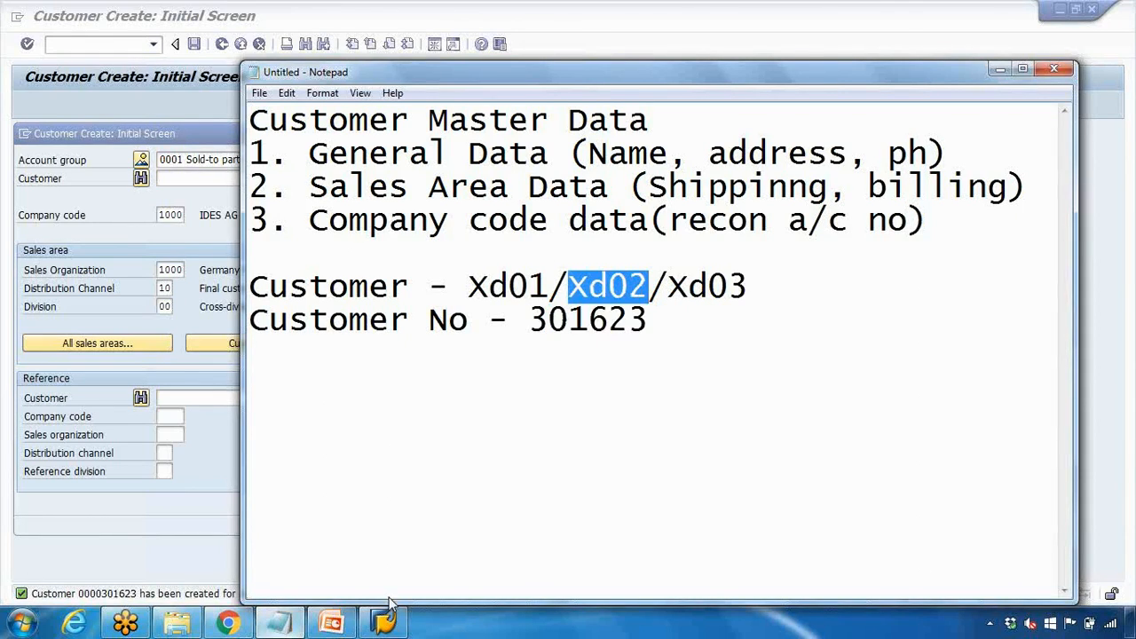
{"action": "left_click", "coordinate": [383, 621]}
{"action": "left_click", "coordinate": [409, 134]}
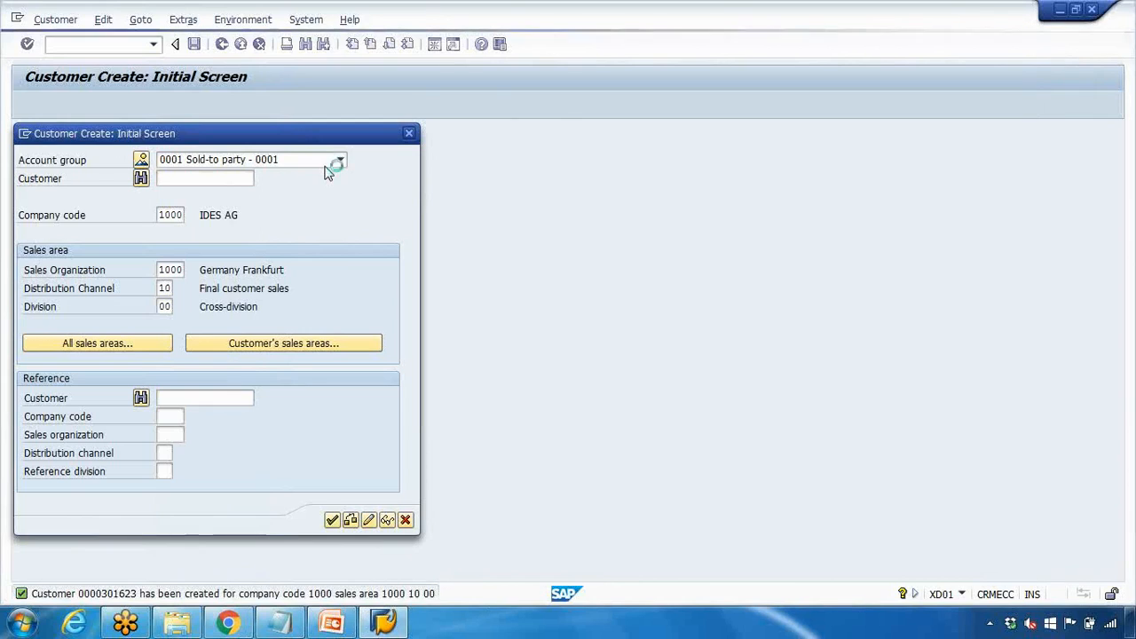
Start the XD02 customer change transaction
{"action": "left_click", "coordinate": [41, 239]}
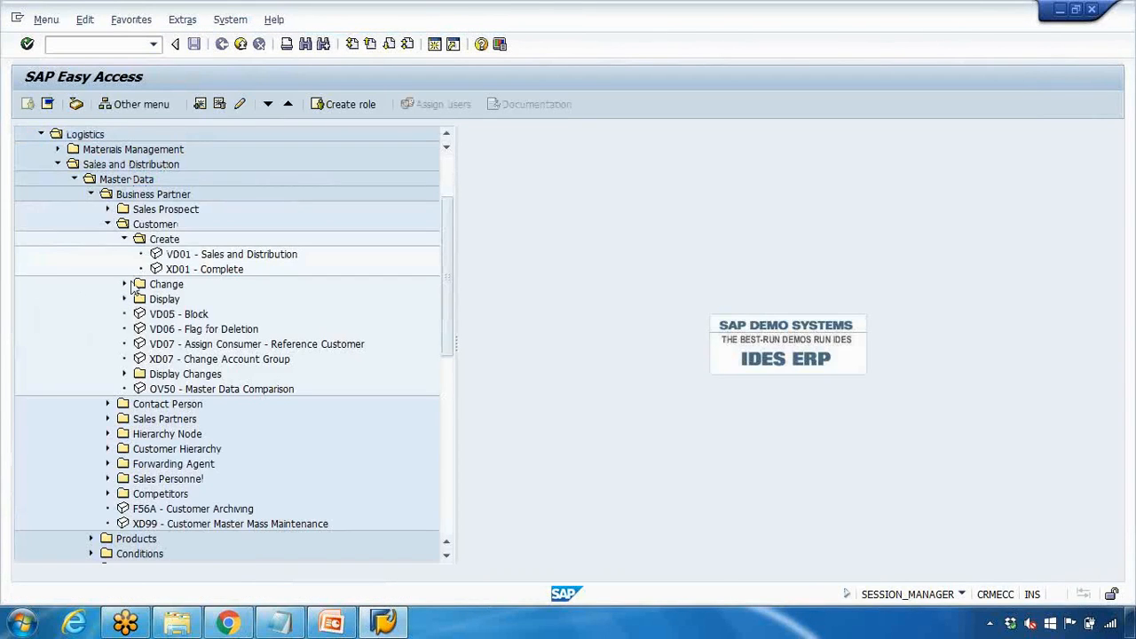
{"action": "left_click", "coordinate": [124, 284]}
{"action": "left_click", "coordinate": [195, 314]}
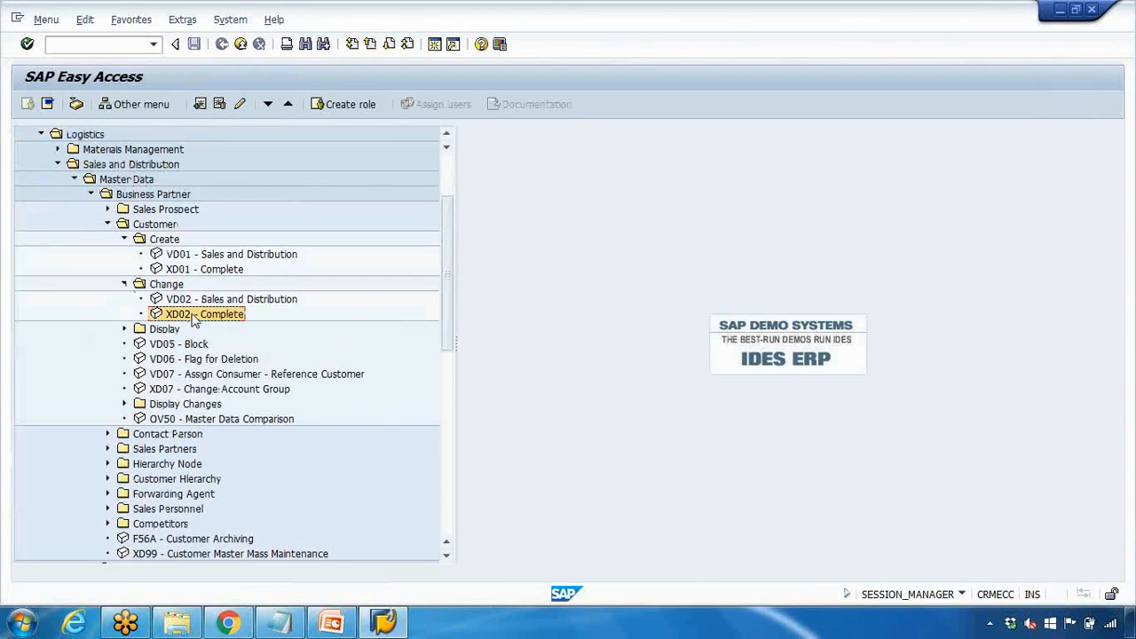
{"action": "left_click", "coordinate": [102, 44]}
{"action": "type", "text": "xd02"}
{"action": "key", "text": "Return"}
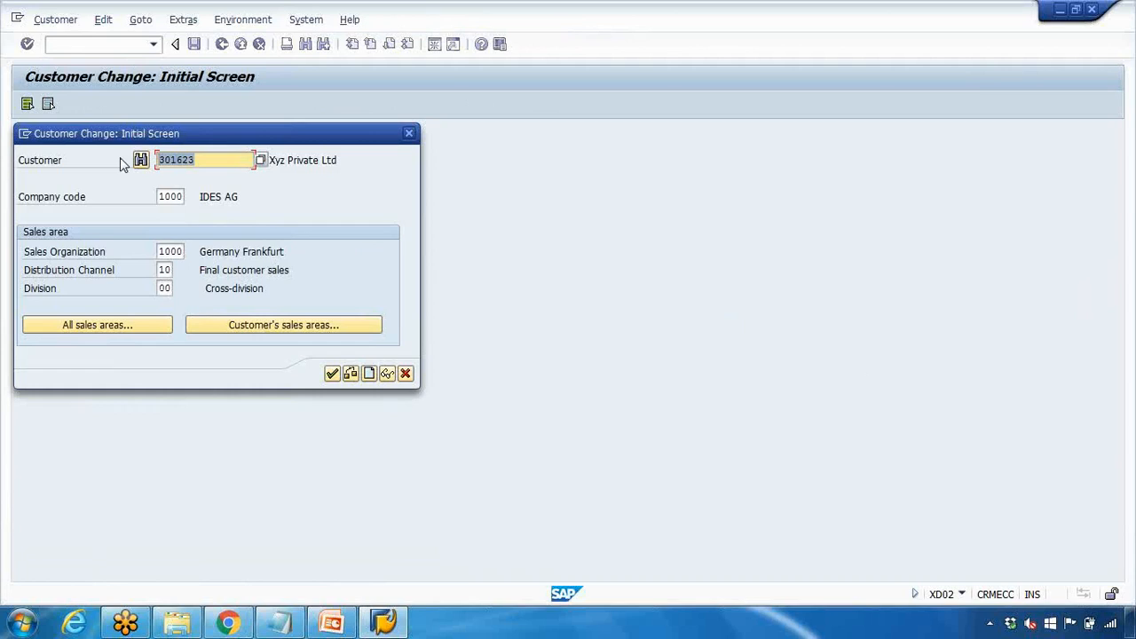
Clear the company code and continue with sales area 1000/10/00
{"action": "left_click", "coordinate": [158, 197]}
{"action": "left_click", "coordinate": [159, 252]}
{"action": "left_click", "coordinate": [157, 271]}
{"action": "left_click", "coordinate": [162, 288]}
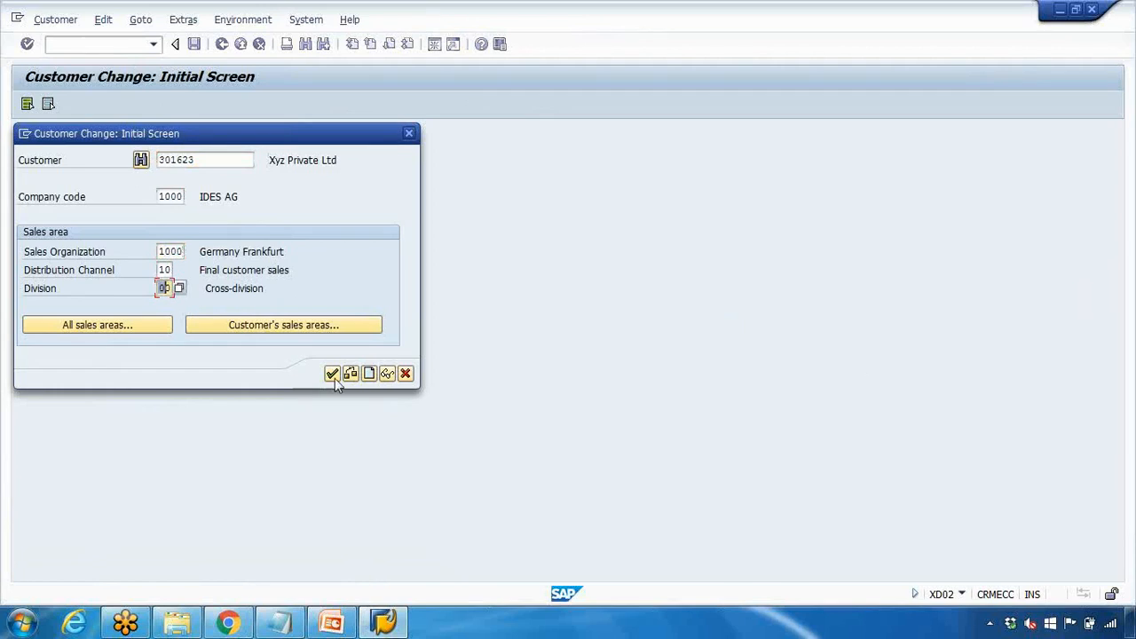
{"action": "left_click", "coordinate": [162, 197]}
{"action": "key", "text": "Delete"}
{"action": "key", "text": "Delete"}
{"action": "key", "text": "Delete"}
{"action": "key", "text": "Delete"}
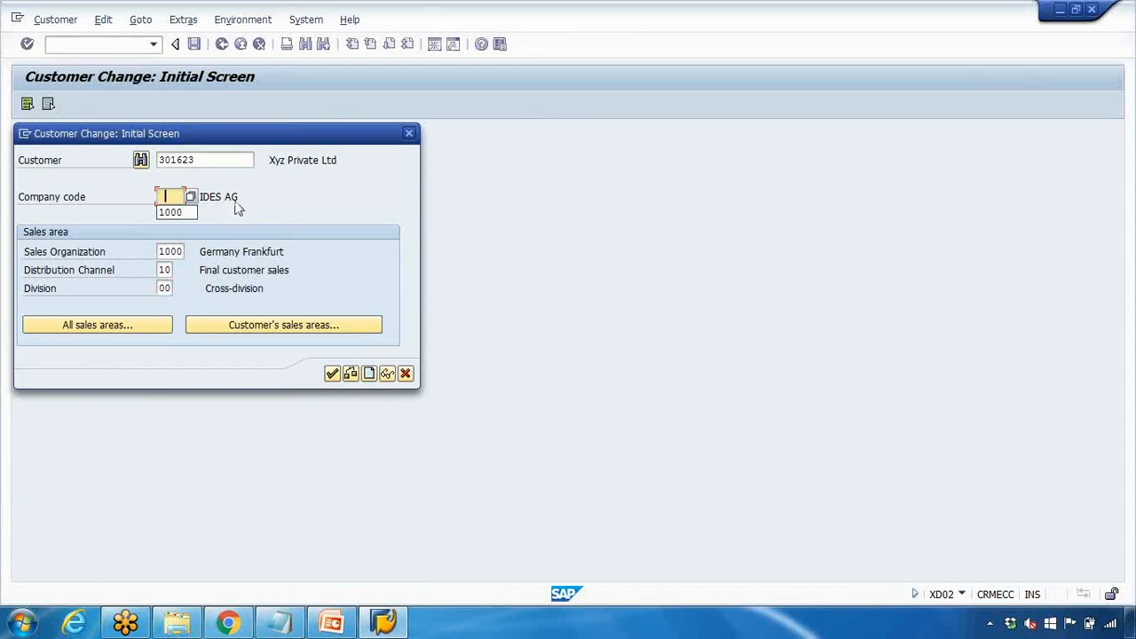
{"action": "left_click", "coordinate": [165, 204]}
{"action": "left_click", "coordinate": [332, 378]}
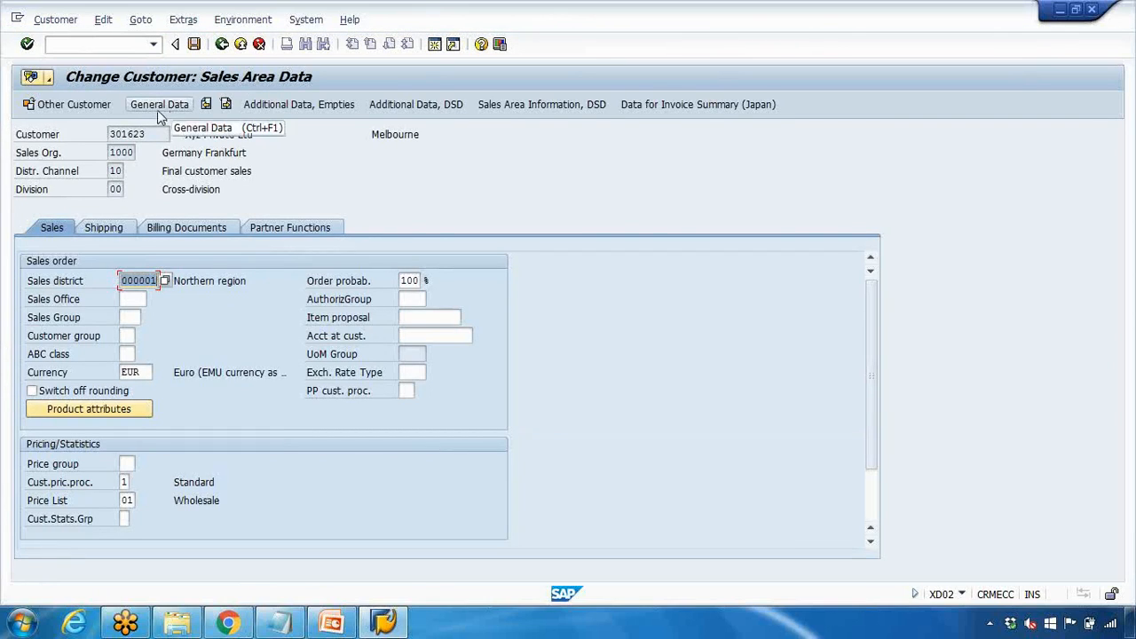
Go back and reopen the customer with company code 1000
{"action": "left_click", "coordinate": [222, 43]}
{"action": "left_click", "coordinate": [175, 196]}
{"action": "type", "text": "1000"}
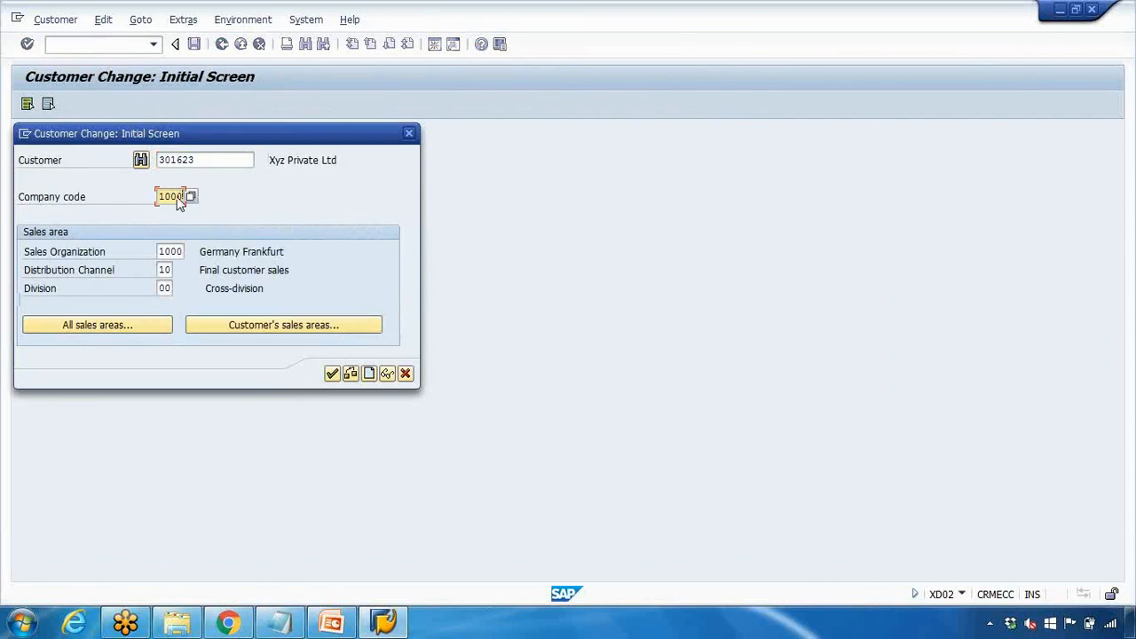
{"action": "left_click", "coordinate": [333, 373]}
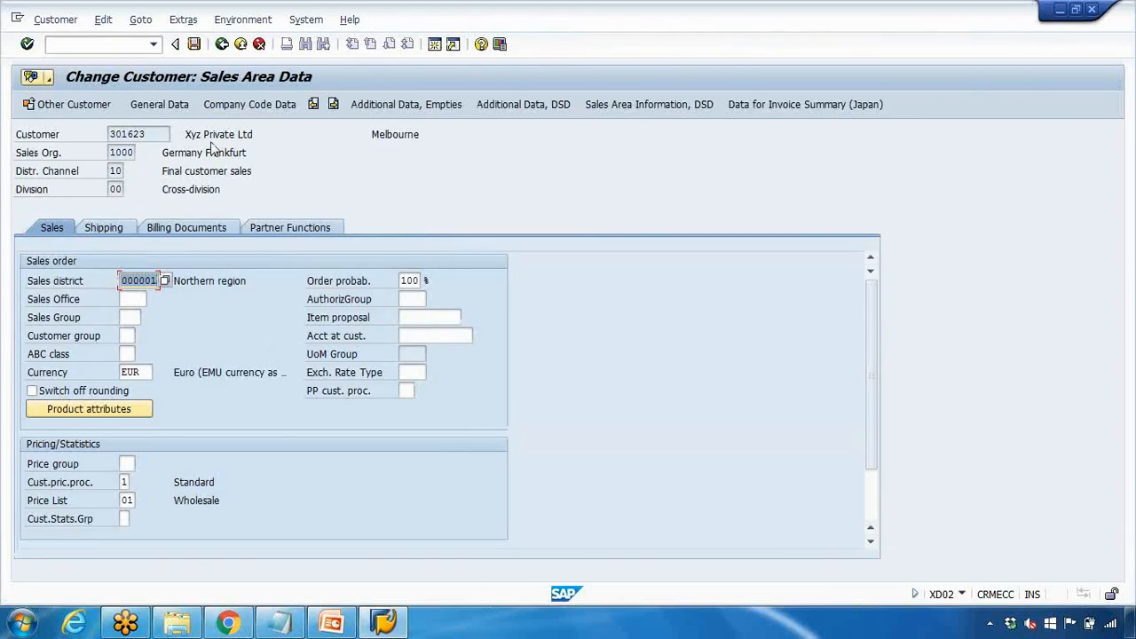
Retry with sales organization, distribution channel and division cleared
{"action": "left_click", "coordinate": [224, 47]}
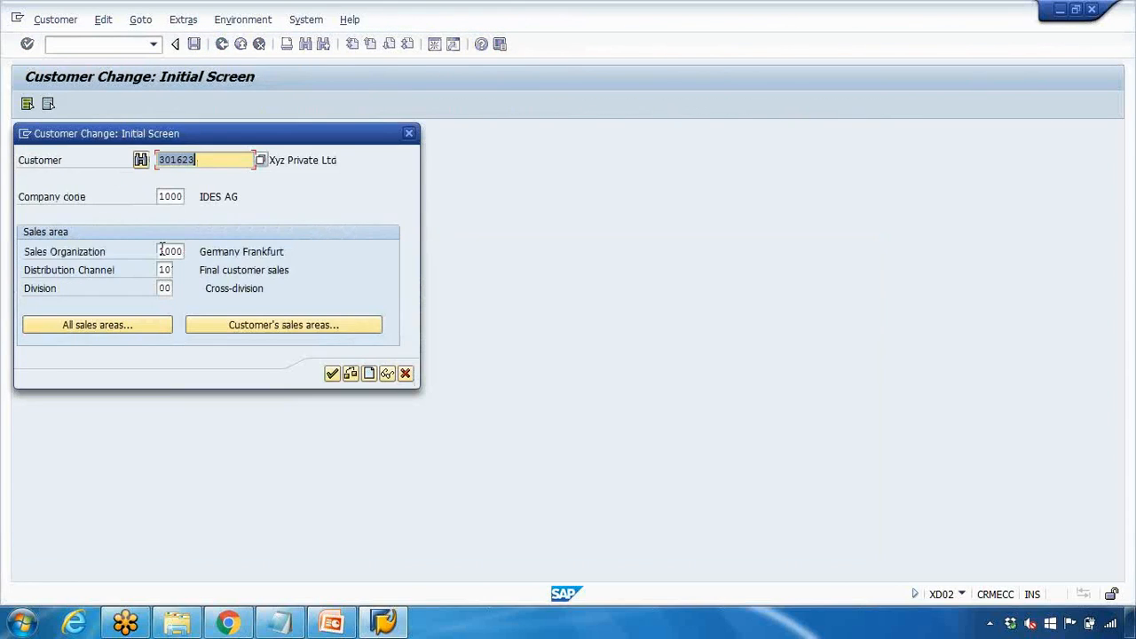
{"action": "left_click_drag", "start_coordinate": [160, 251], "coordinate": [216, 246]}
{"action": "key", "text": "Delete"}
{"action": "key", "text": "Tab"}
{"action": "key", "text": "Delete"}
{"action": "key", "text": "Tab"}
{"action": "key", "text": "Delete"}
{"action": "left_click", "coordinate": [331, 373]}
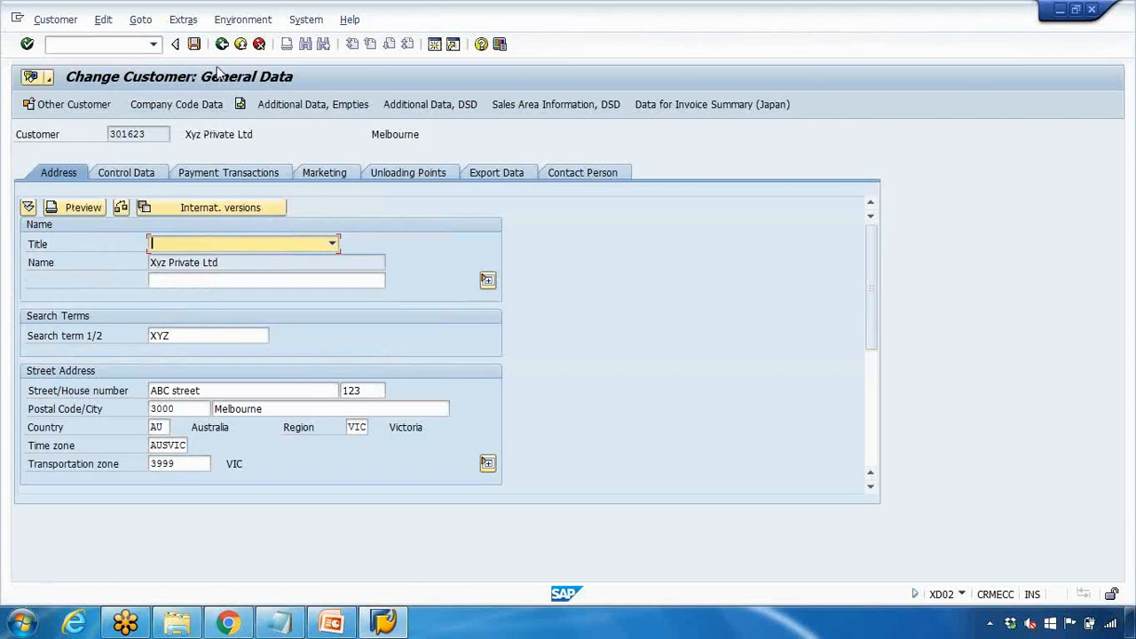
Re-enter sales organization 1000 and channel 10 and continue to the sales area data
{"action": "left_click", "coordinate": [222, 44]}
{"action": "left_click", "coordinate": [170, 251]}
{"action": "type", "text": "1000"}
{"action": "key", "text": "Tab"}
{"action": "type", "text": "10"}
{"action": "key", "text": "Tab"}
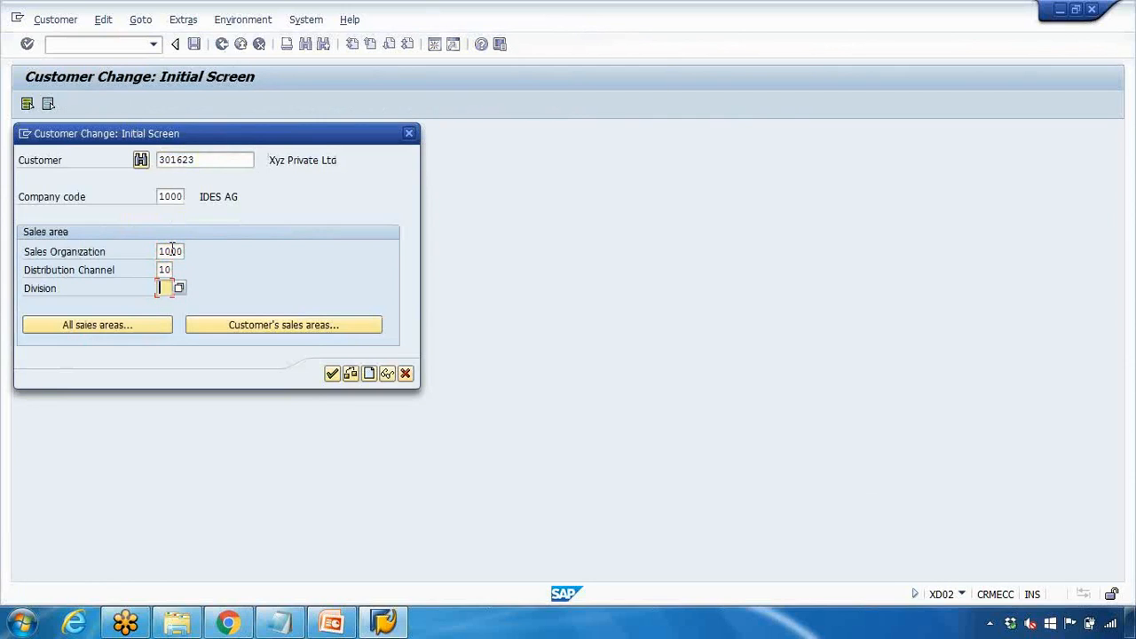
{"action": "left_click", "coordinate": [332, 372]}
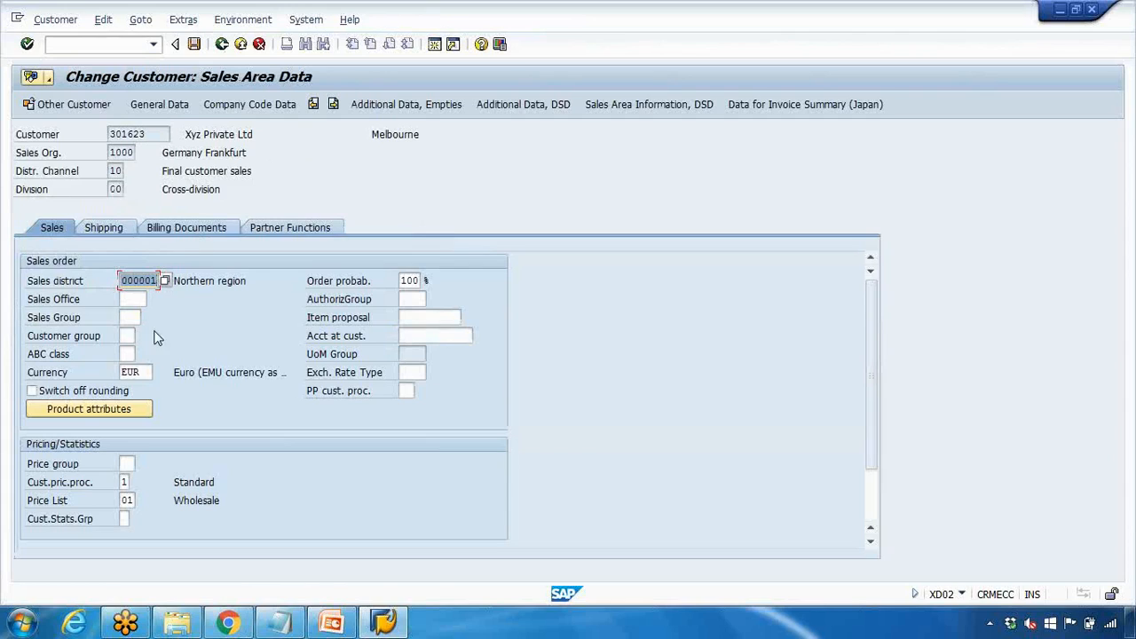
Change the sales district to 000005 Central and save the customer
{"action": "left_click", "coordinate": [165, 281]}
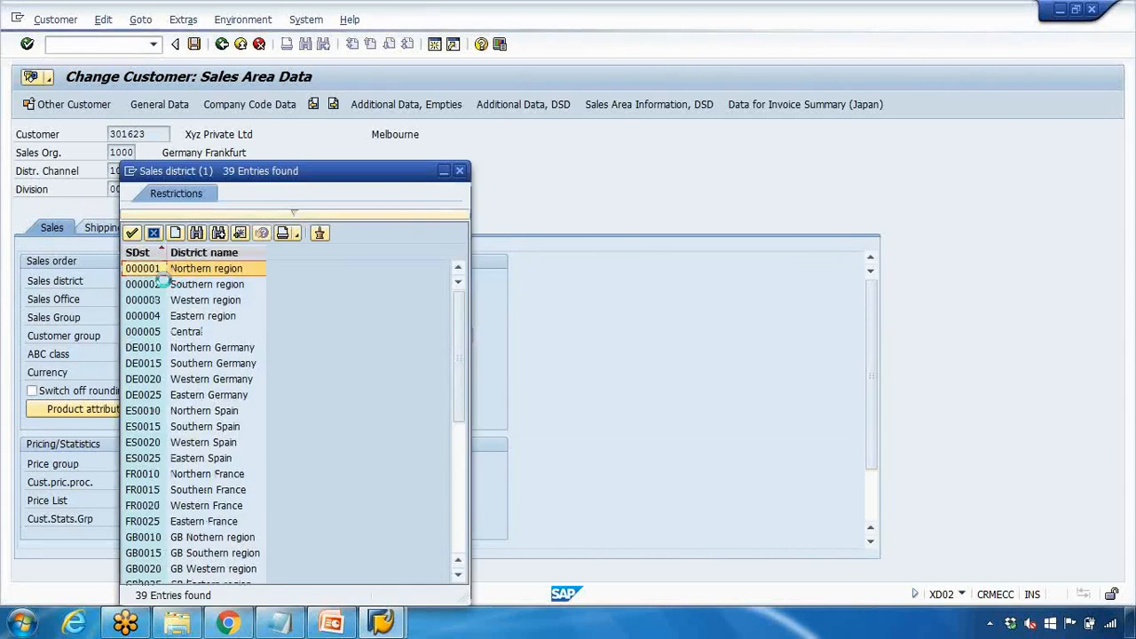
{"action": "left_click", "coordinate": [189, 332]}
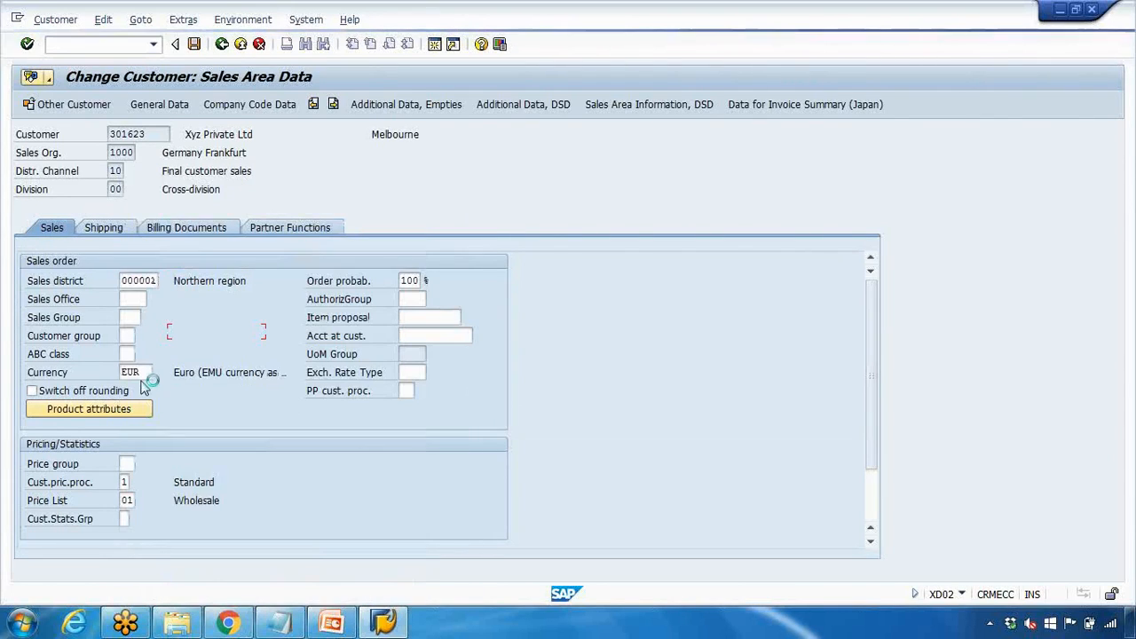
{"action": "left_click_drag", "start_coordinate": [144, 372], "coordinate": [103, 372]}
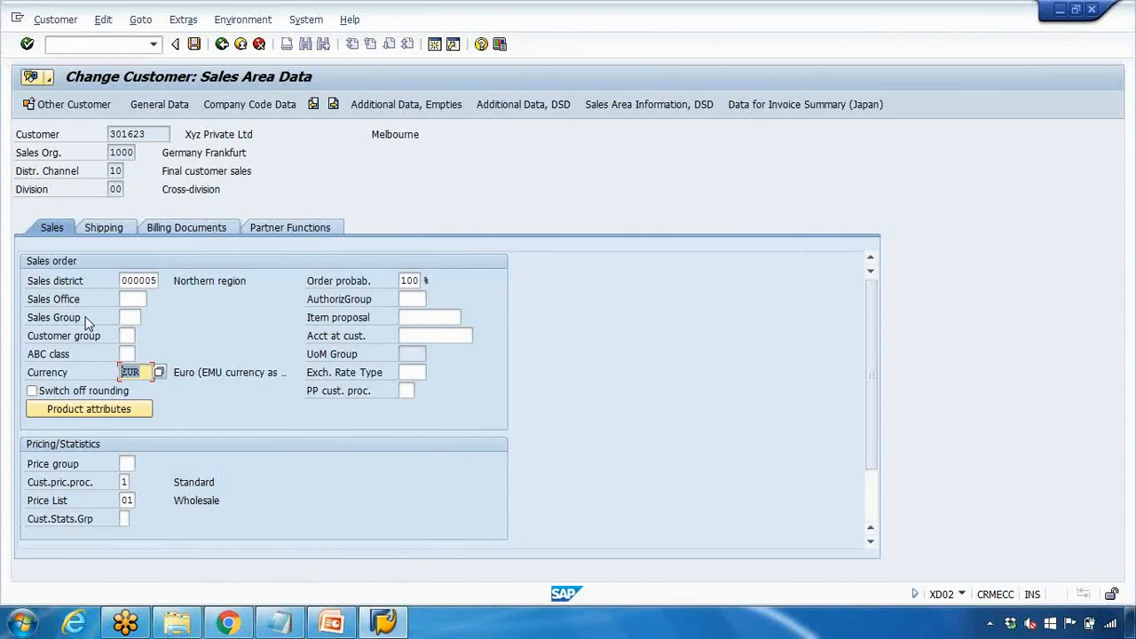
{"action": "left_click", "coordinate": [194, 44]}
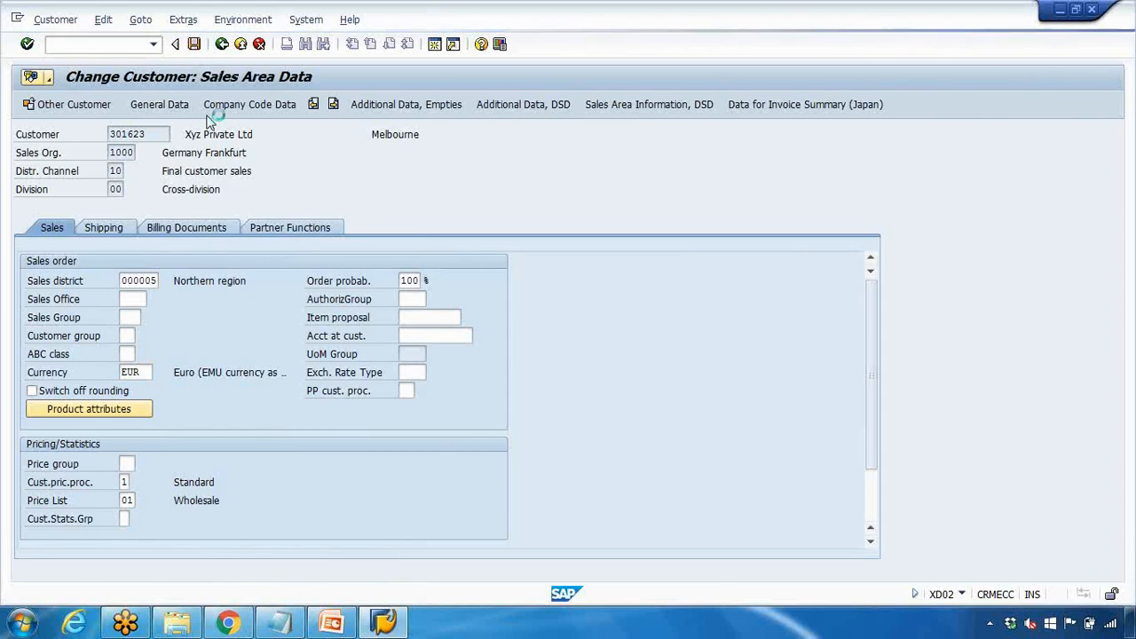
Minimize the Notepad notes and close the Customer Change initial screen
{"action": "left_click", "coordinate": [280, 622]}
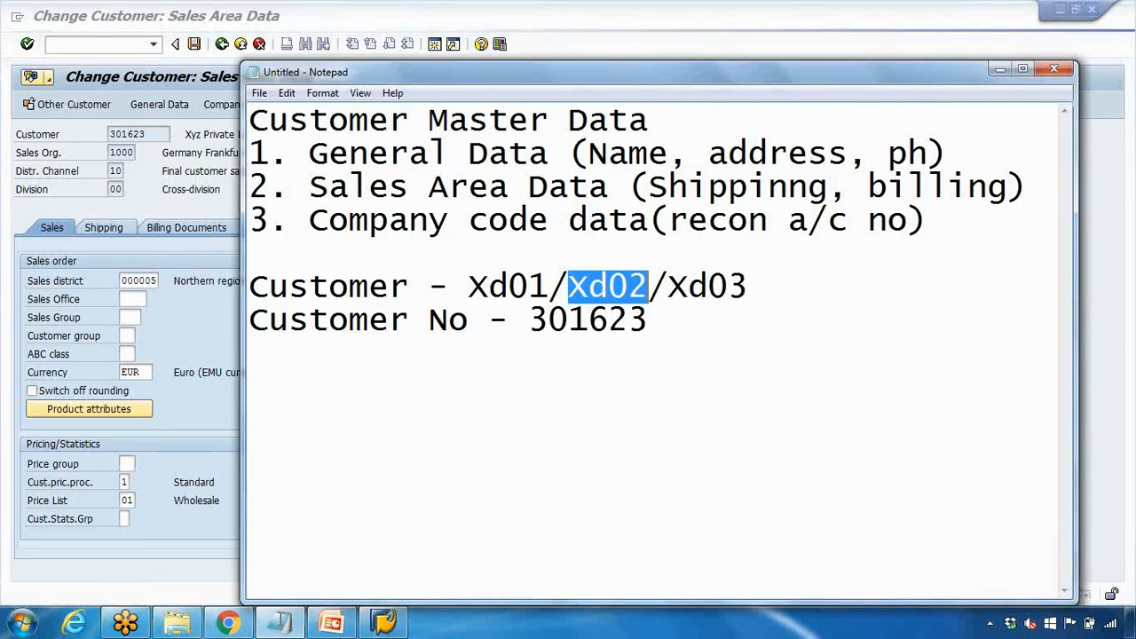
{"action": "left_click_drag", "start_coordinate": [668, 287], "coordinate": [751, 287]}
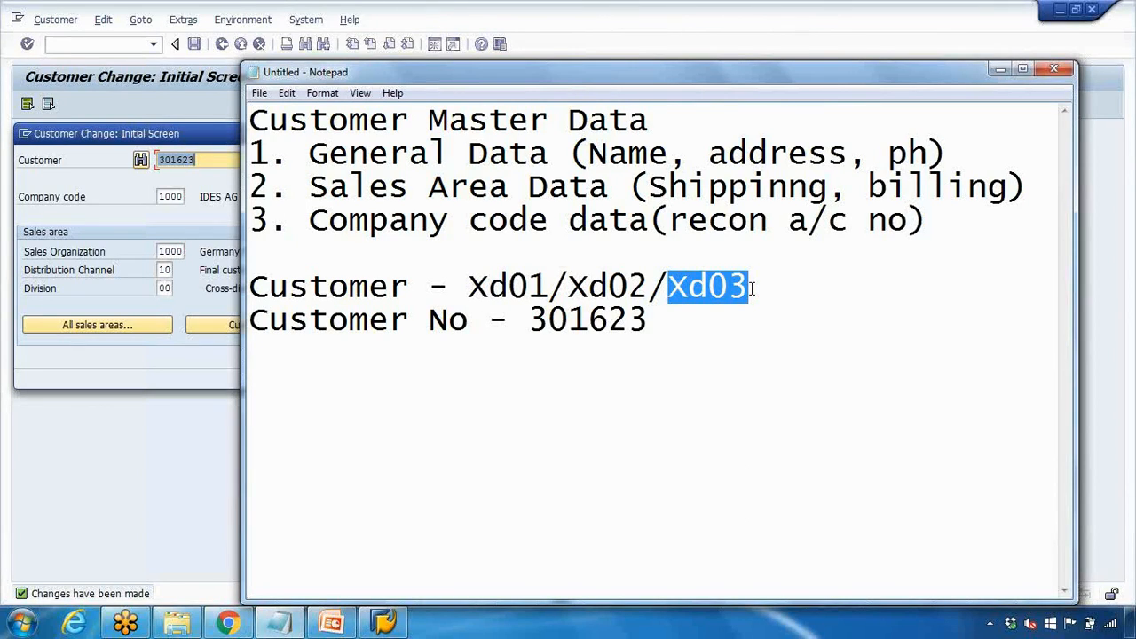
{"action": "left_click", "coordinate": [1001, 69]}
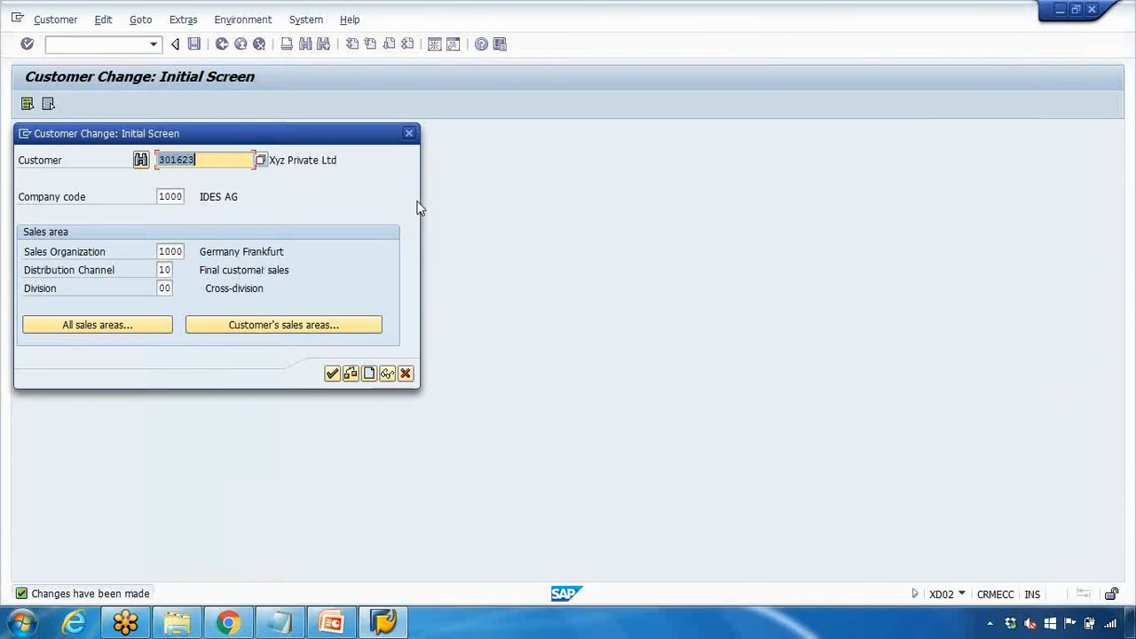
{"action": "left_click", "coordinate": [410, 133]}
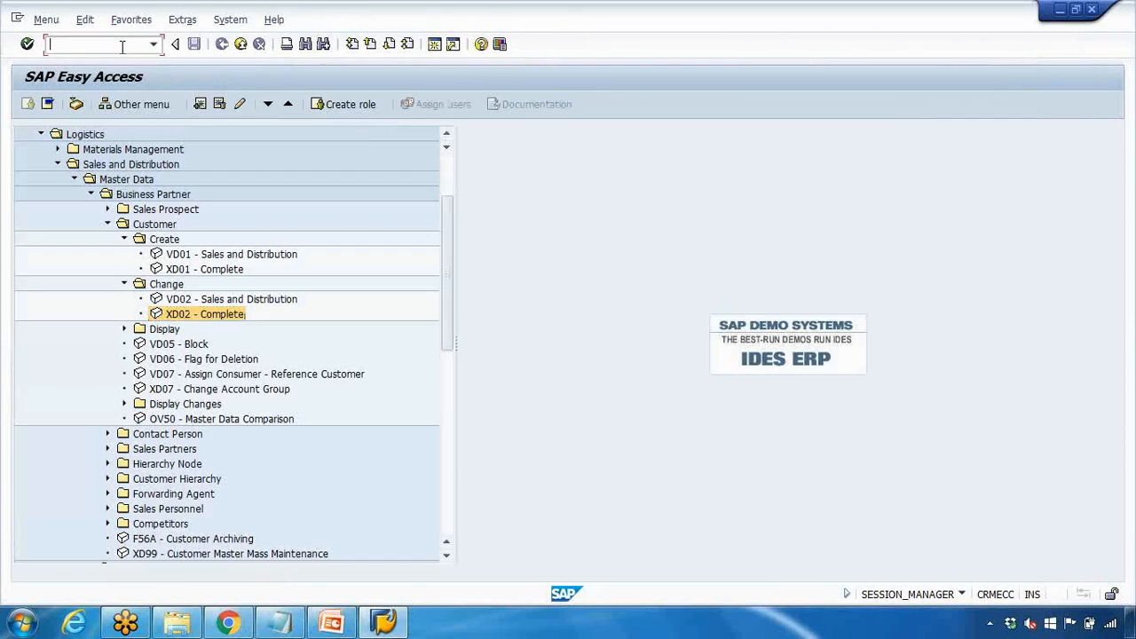
Run XD03 for the customer and review its shipping data, including delivery priority
{"action": "key", "text": "Return"}
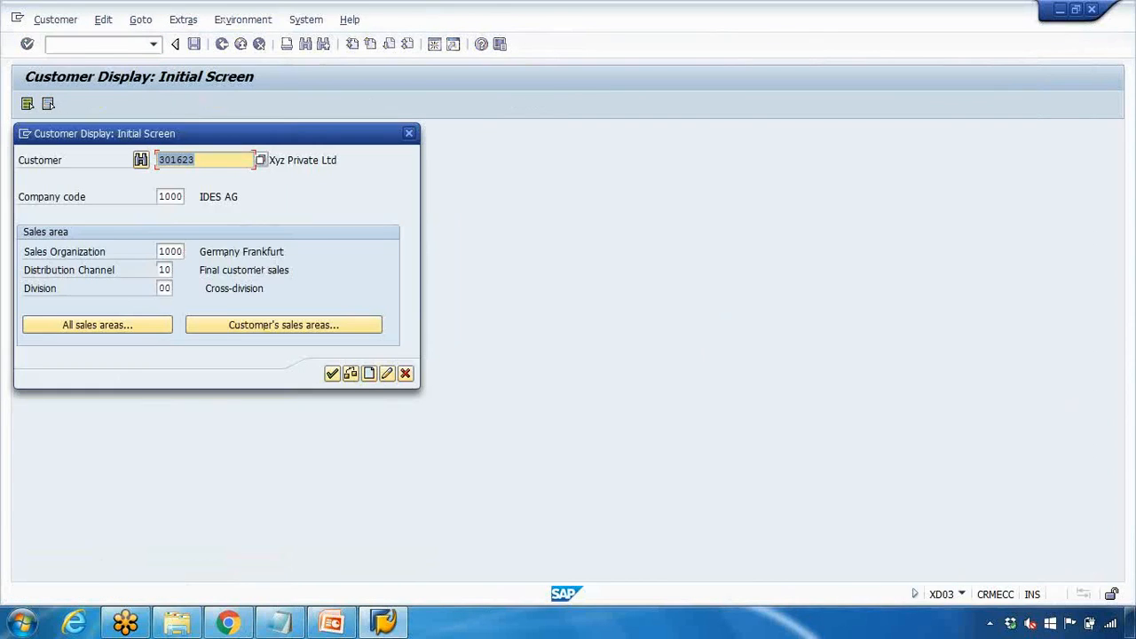
{"action": "left_click", "coordinate": [332, 373]}
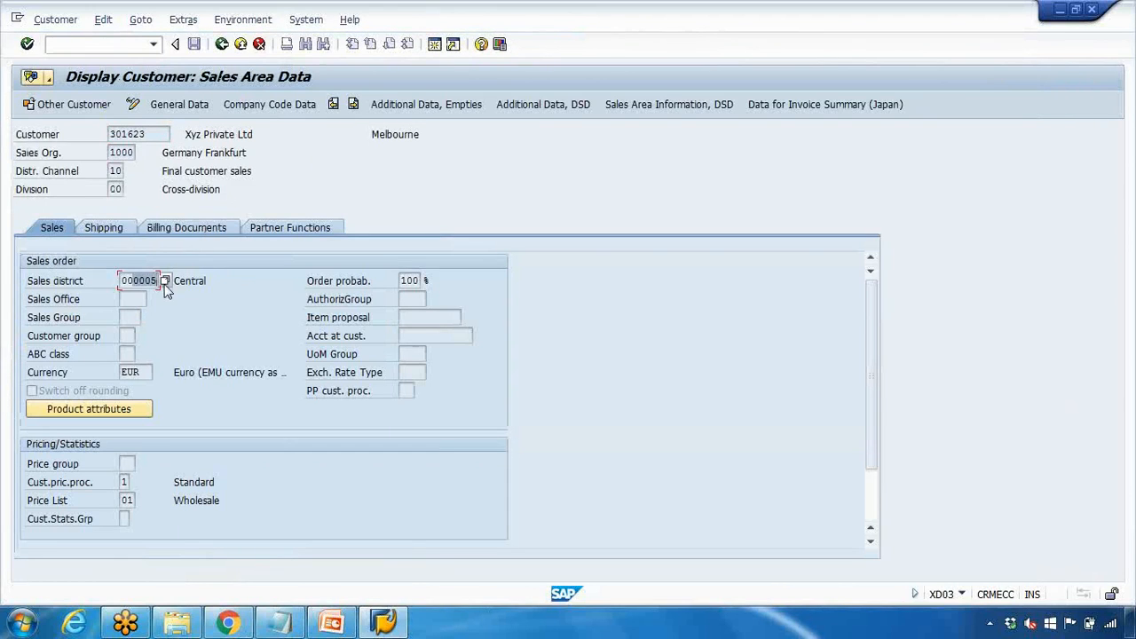
{"action": "left_click", "coordinate": [157, 299]}
{"action": "left_click", "coordinate": [154, 280]}
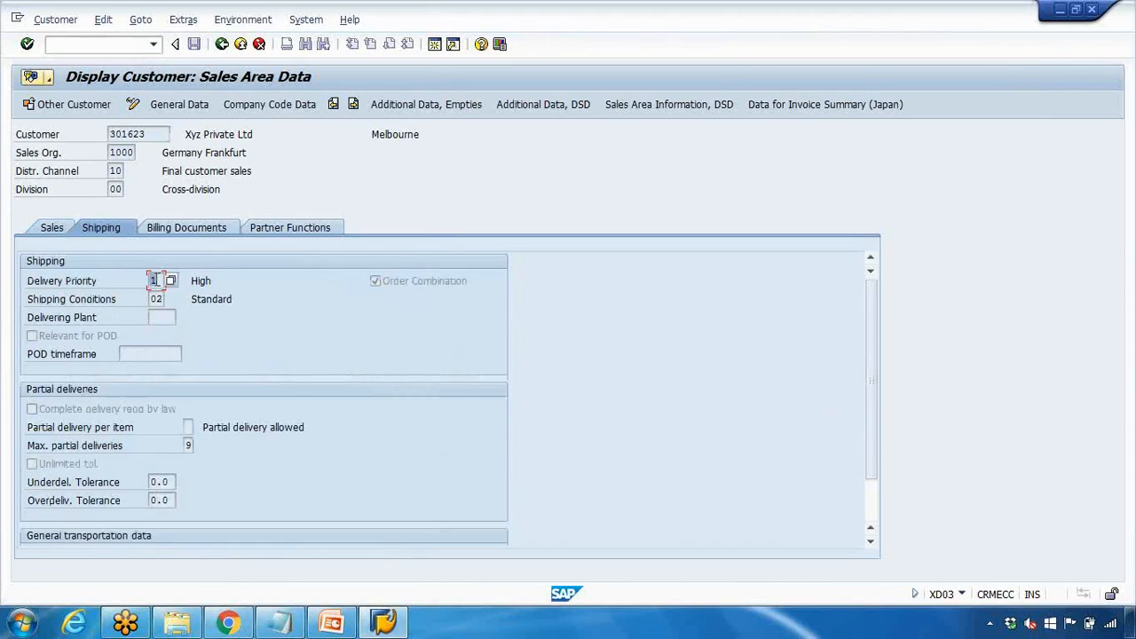
Add a VD01/VD02/VD03 line beneath the Xd01/Xd02/Xd03 codes in the notes, then return to SAP
{"action": "left_click", "coordinate": [279, 622]}
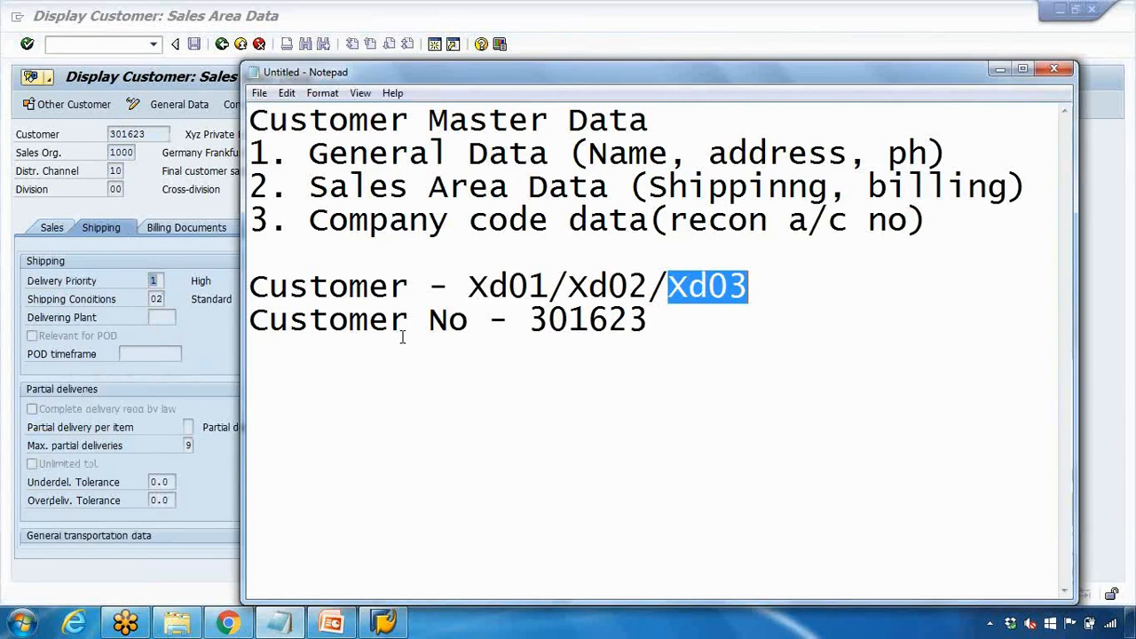
{"action": "left_click", "coordinate": [664, 289]}
{"action": "left_click_drag", "start_coordinate": [667, 288], "coordinate": [689, 289]}
{"action": "left_click", "coordinate": [753, 289]}
{"action": "key", "text": "Return"}
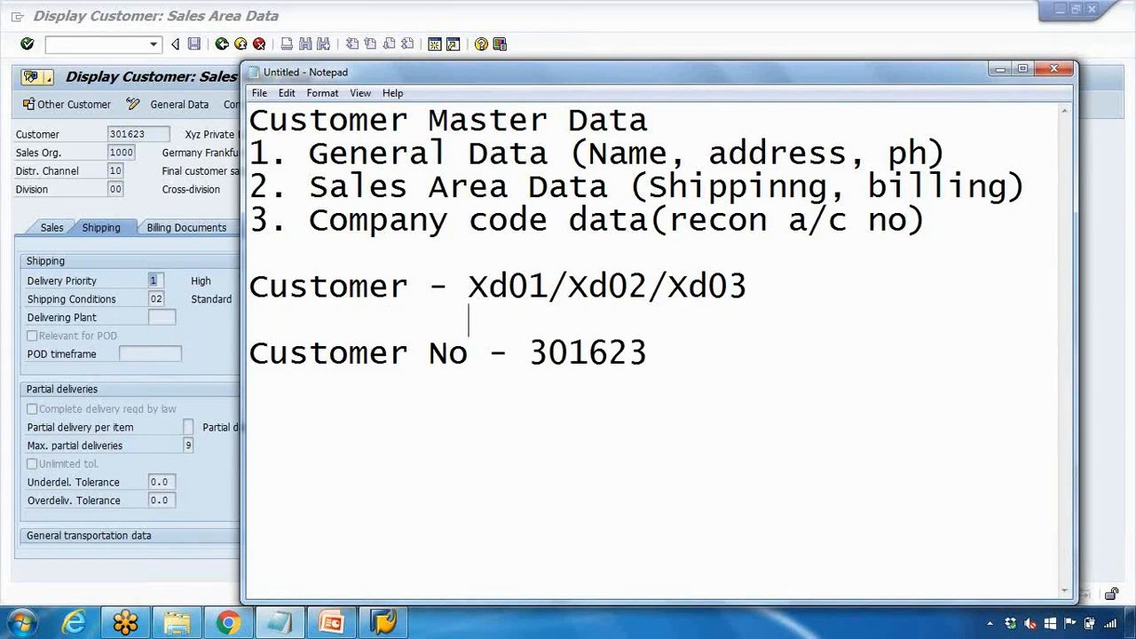
{"action": "type", "text": "VD01/CD03"}
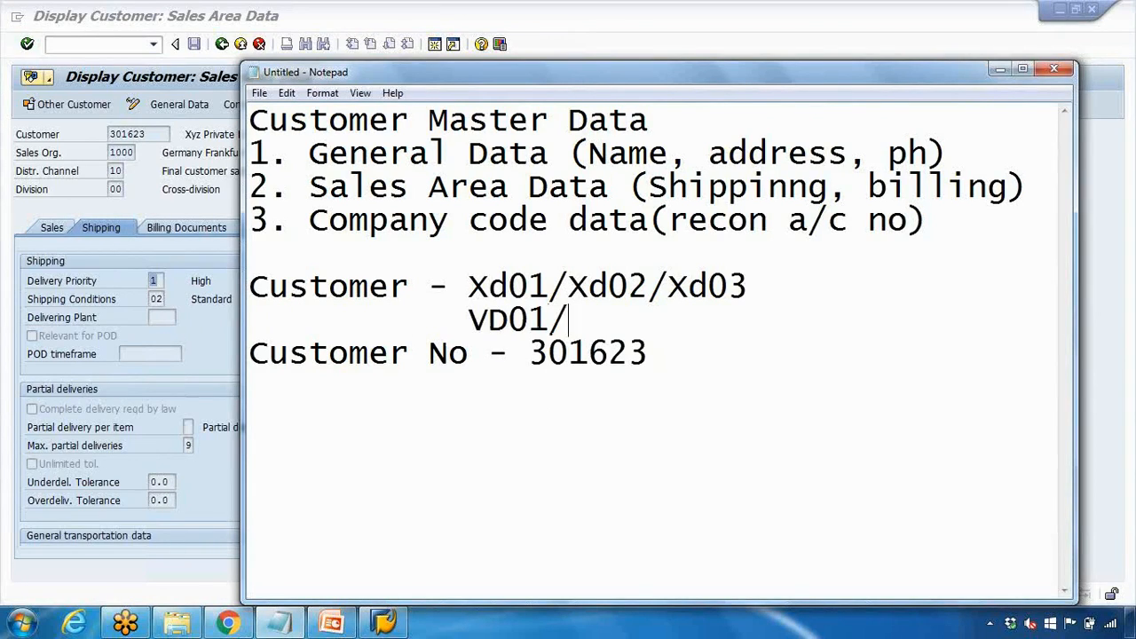
{"action": "key", "text": "BackSpace"}
{"action": "type", "text": "2"}
{"action": "key", "text": "BackSpace"}
{"action": "key", "text": "BackSpace"}
{"action": "key", "text": "BackSpace"}
{"action": "key", "text": "BackSpace"}
{"action": "type", "text": "VD0"}
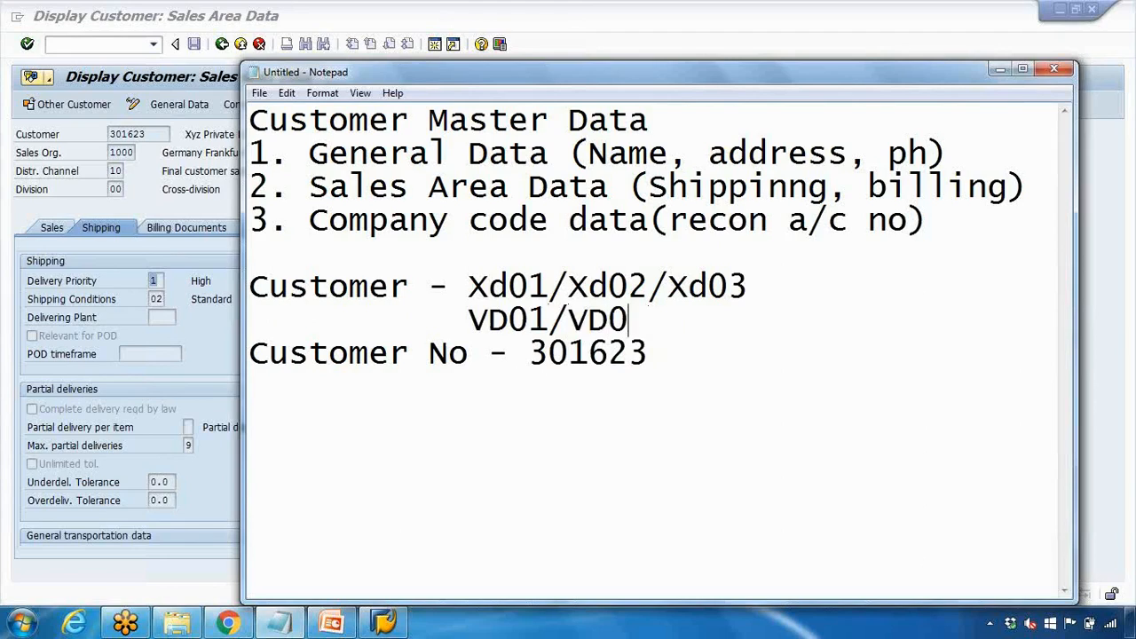
{"action": "type", "text": "2/VD03"}
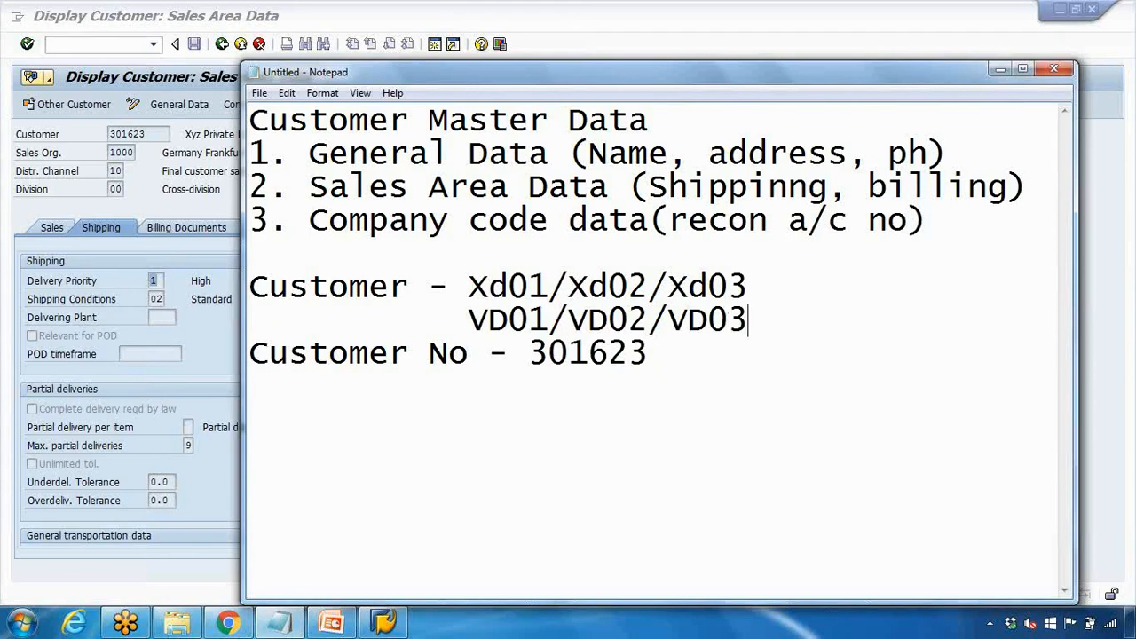
{"action": "left_click_drag", "start_coordinate": [472, 321], "coordinate": [538, 319]}
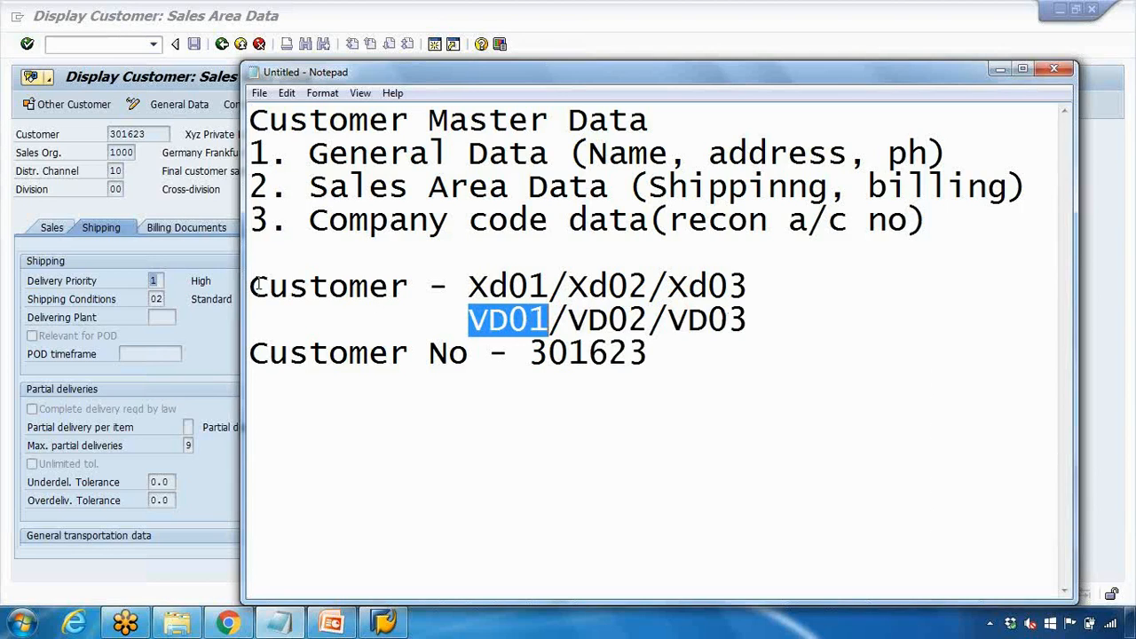
{"action": "left_click", "coordinate": [129, 46]}
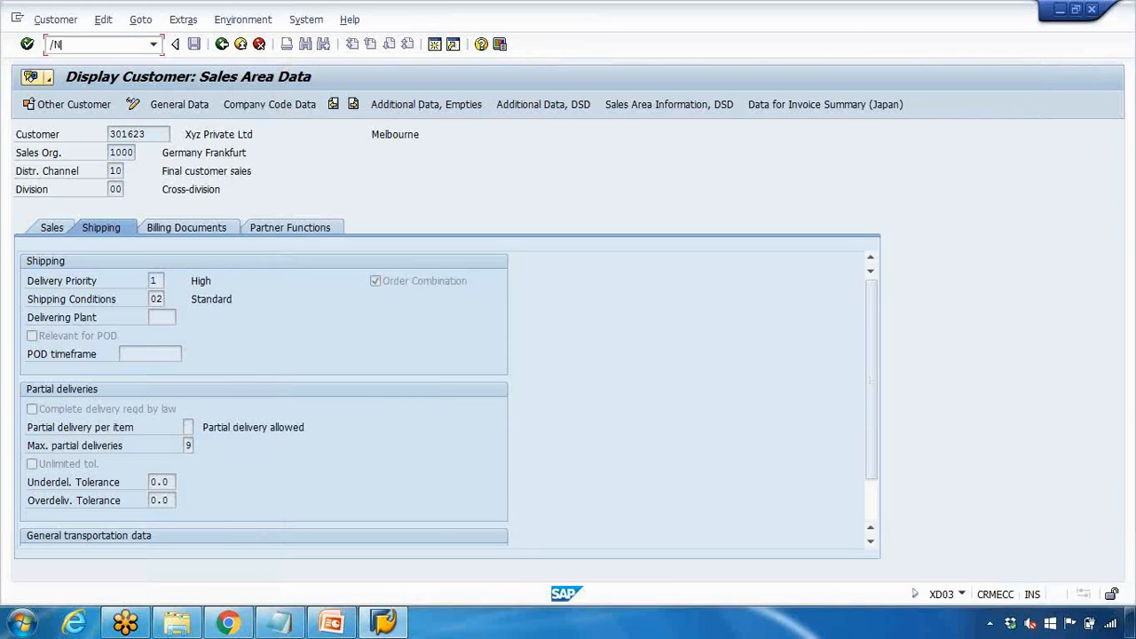
Open and close VD02, then compare the VD01–VD03 and XD01–XD03 menu entries, expanding Display
{"action": "key", "text": "Return"}
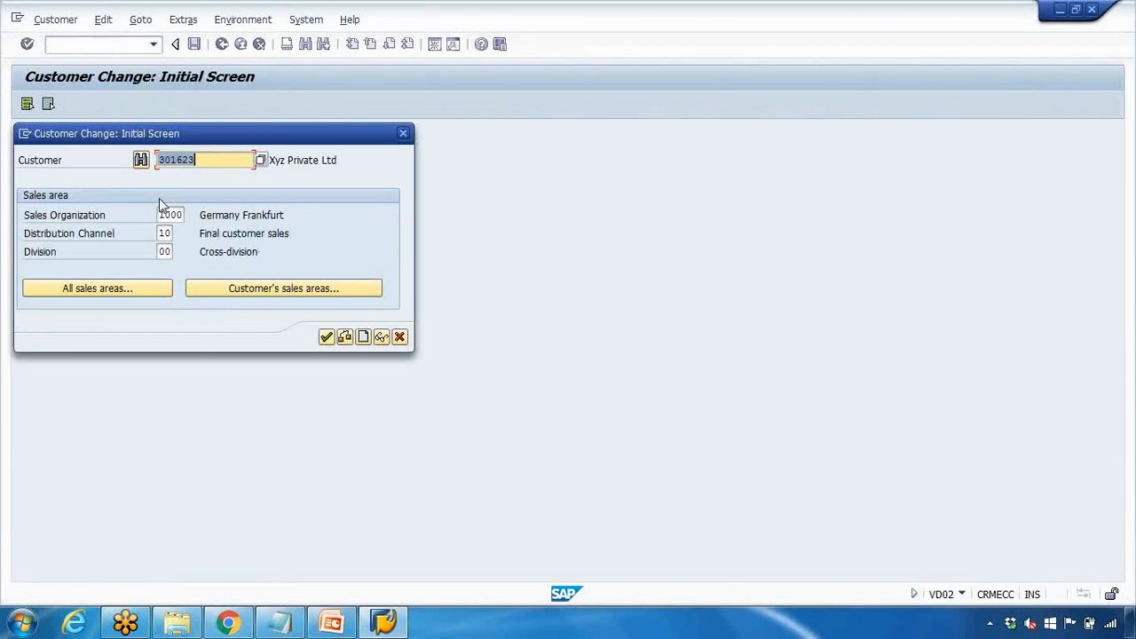
{"action": "left_click", "coordinate": [403, 133]}
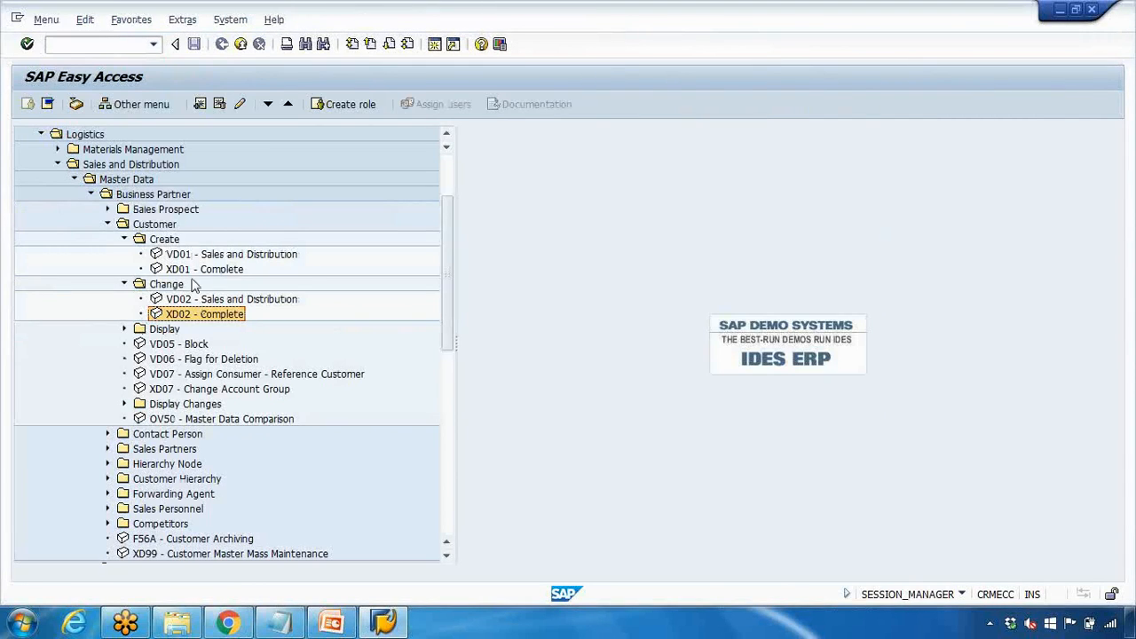
{"action": "left_click", "coordinate": [194, 257]}
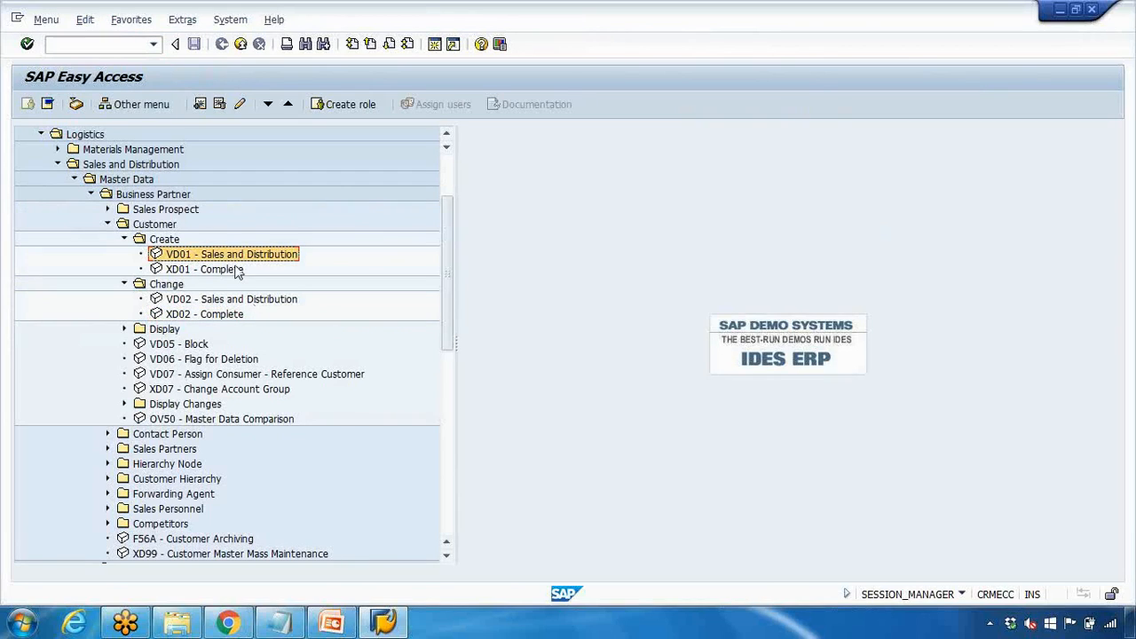
{"action": "left_click", "coordinate": [180, 273]}
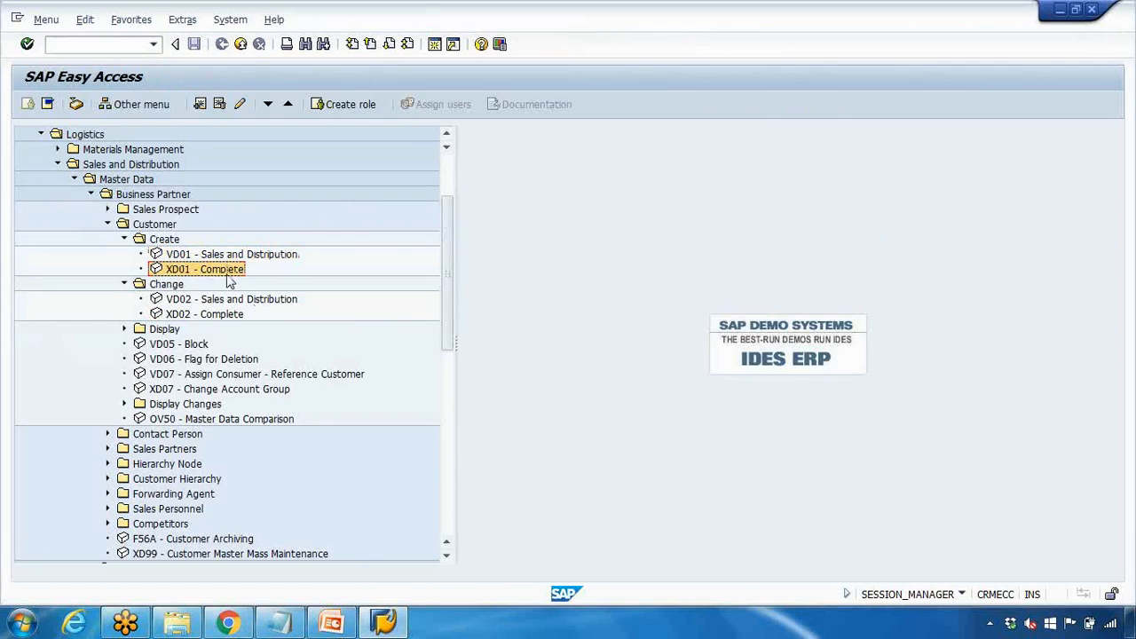
{"action": "left_click", "coordinate": [209, 255]}
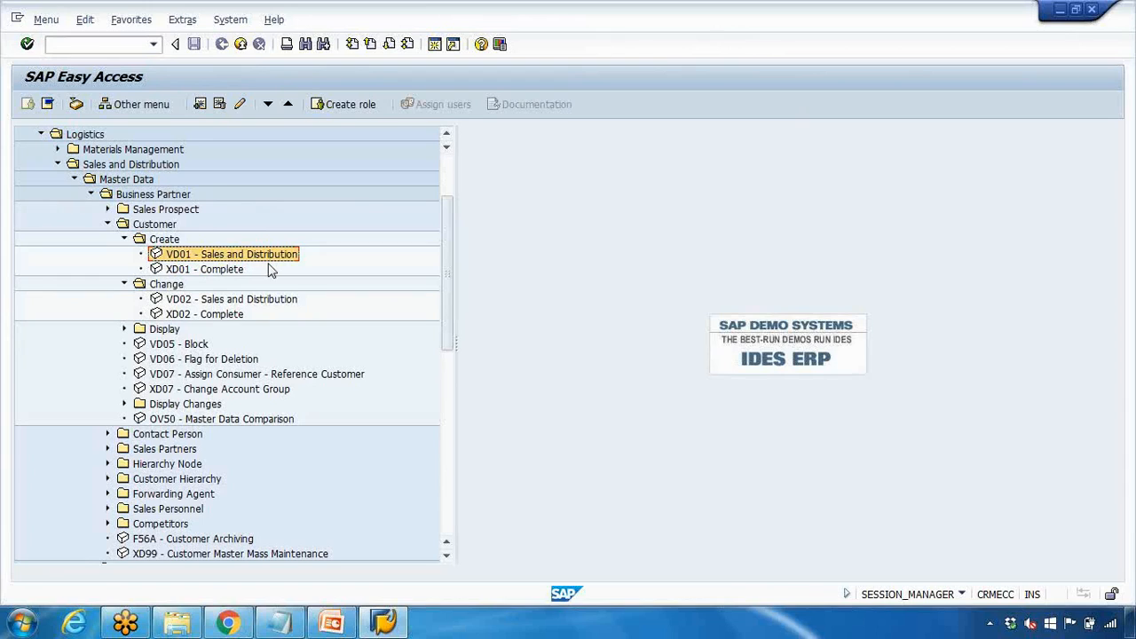
{"action": "left_click", "coordinate": [194, 313]}
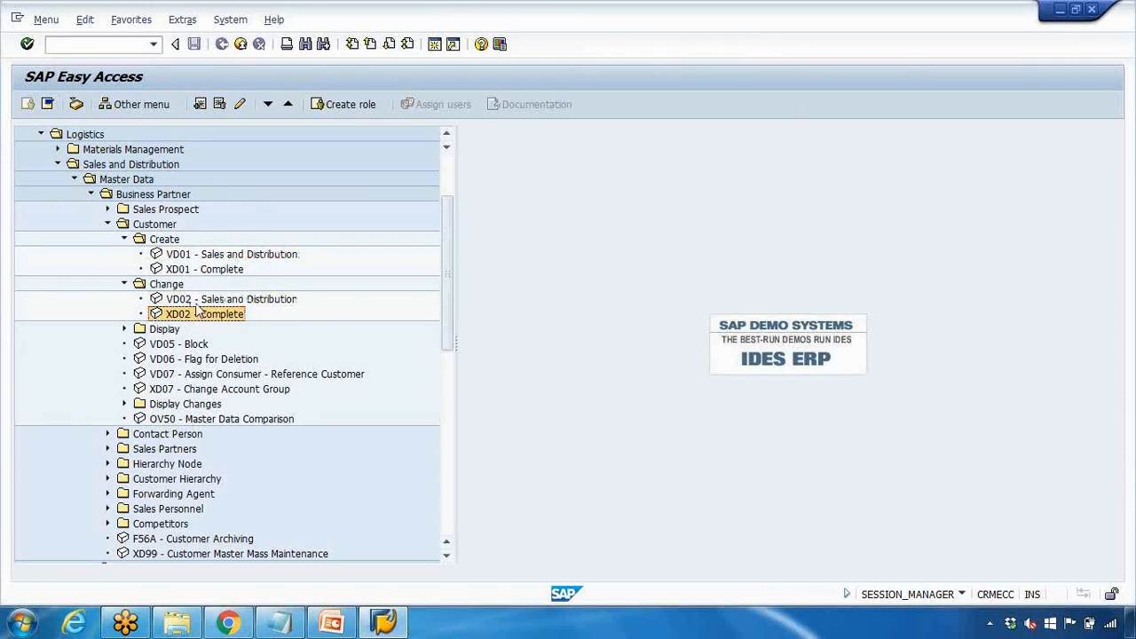
{"action": "left_click", "coordinate": [195, 300]}
{"action": "left_click", "coordinate": [125, 329]}
{"action": "left_click", "coordinate": [194, 358]}
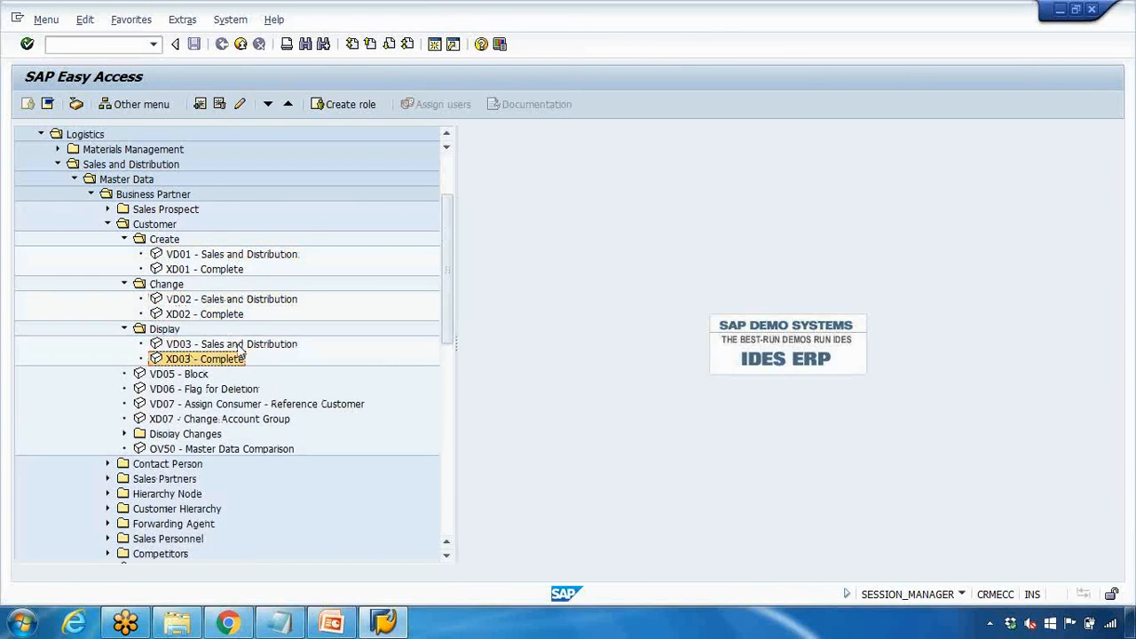
{"action": "left_click", "coordinate": [281, 621]}
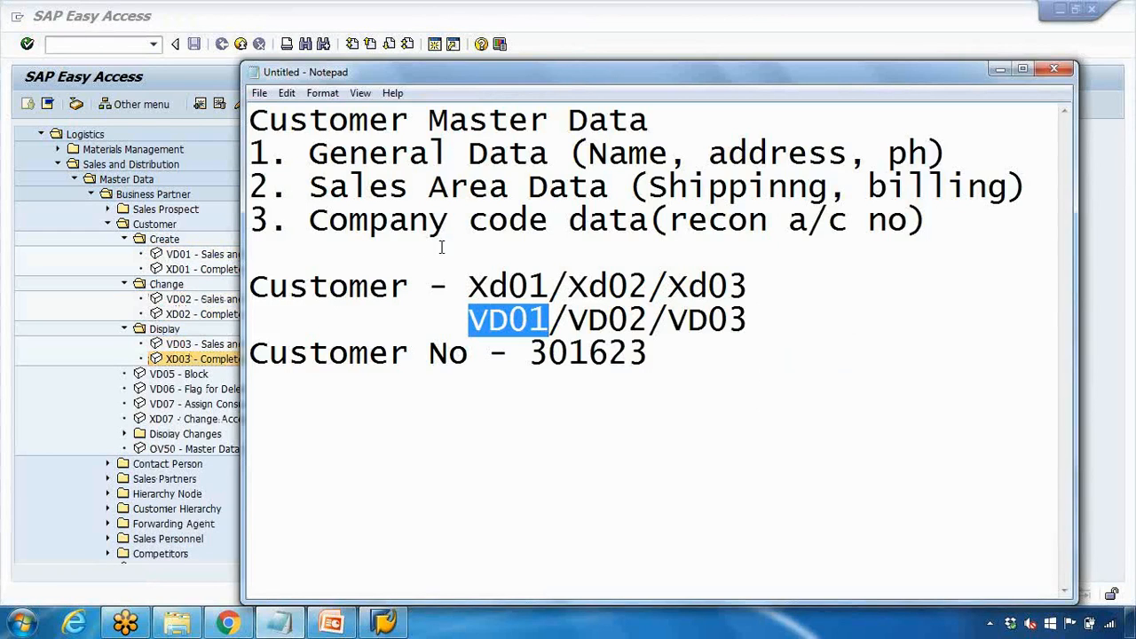
Append 'Sales guys' to the VD01/VD02/VD03 line in the notes
{"action": "left_click_drag", "start_coordinate": [470, 321], "coordinate": [543, 324]}
{"action": "left_click_drag", "start_coordinate": [473, 289], "coordinate": [551, 290]}
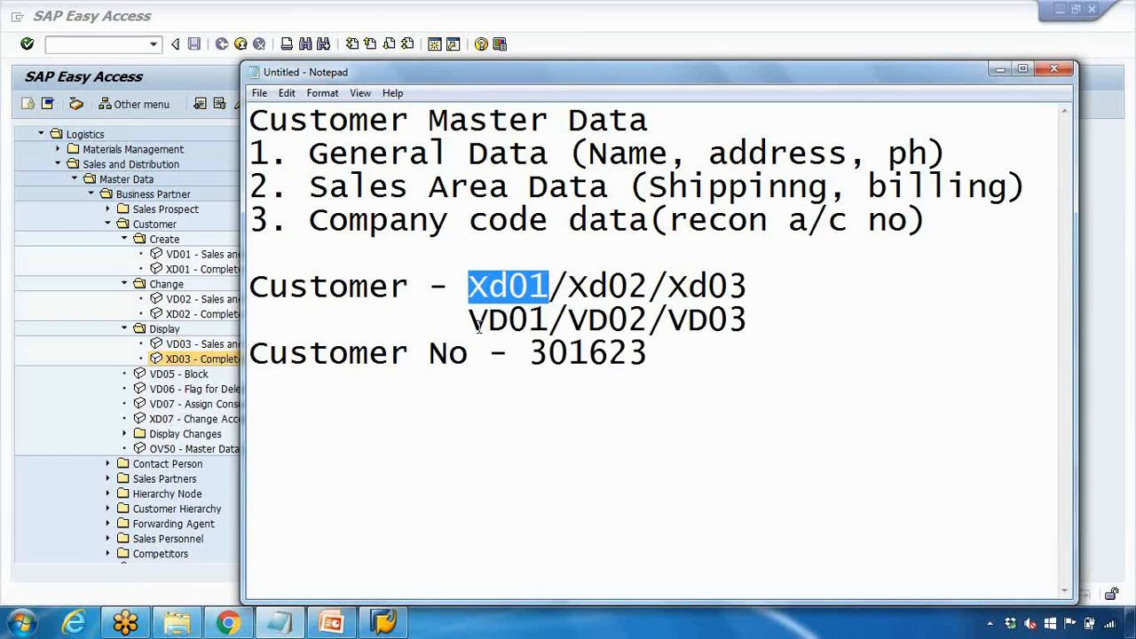
{"action": "left_click_drag", "start_coordinate": [470, 321], "coordinate": [529, 321]}
{"action": "left_click", "coordinate": [762, 320]}
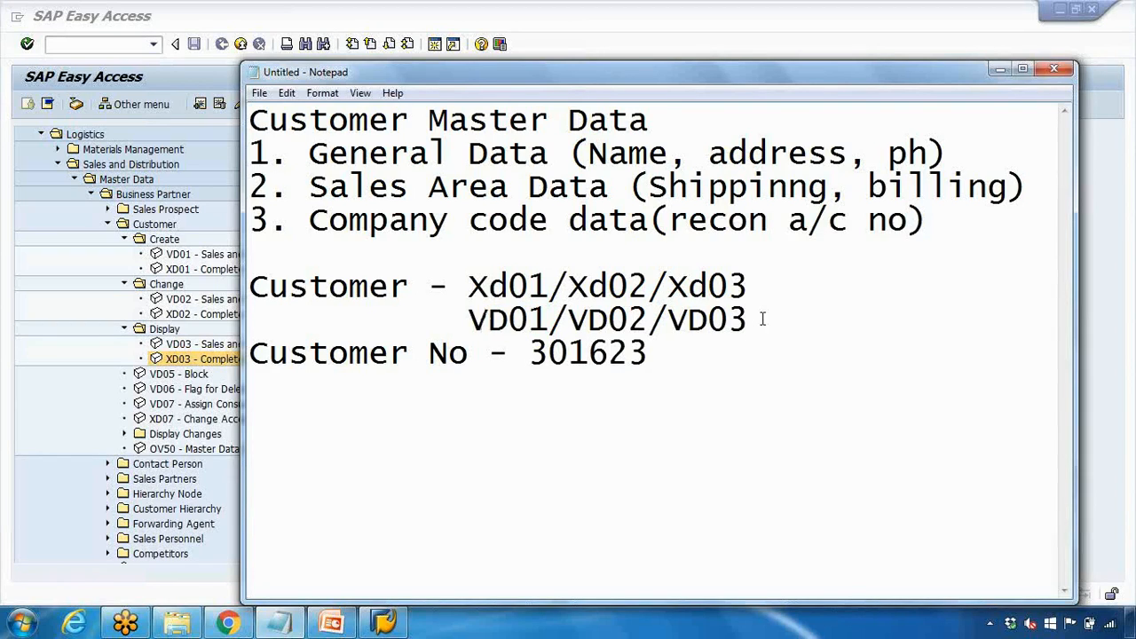
{"action": "type", "text": "> Sales guys"}
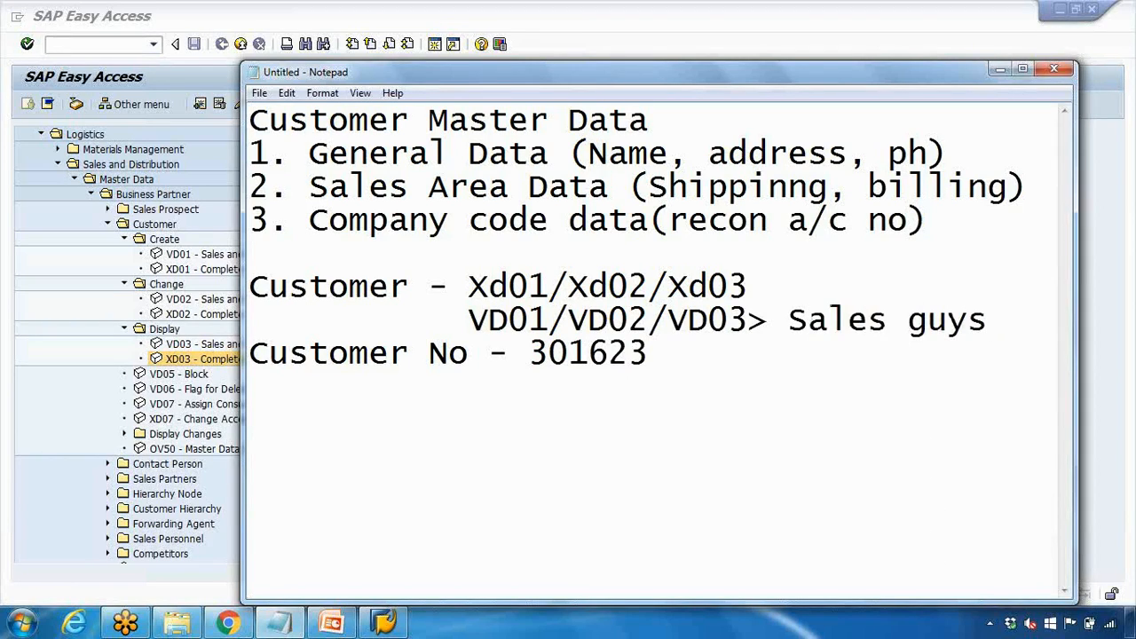
Highlight the Xd and VD codes in turn to compare the two lines
{"action": "left_click_drag", "start_coordinate": [788, 322], "coordinate": [893, 323]}
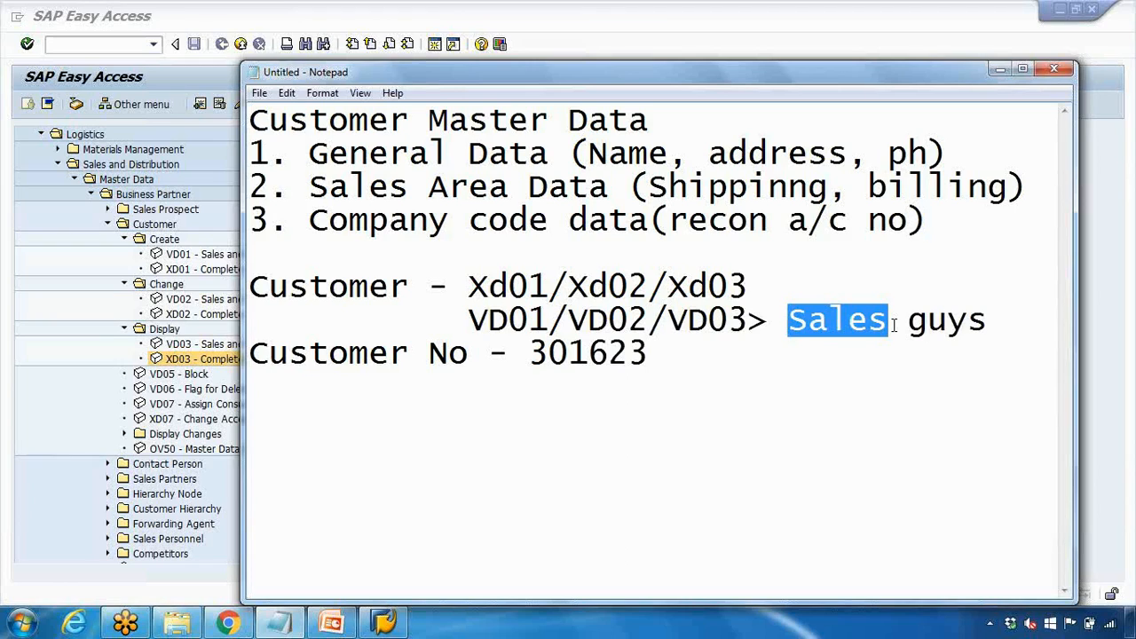
{"action": "left_click_drag", "start_coordinate": [470, 286], "coordinate": [512, 288]}
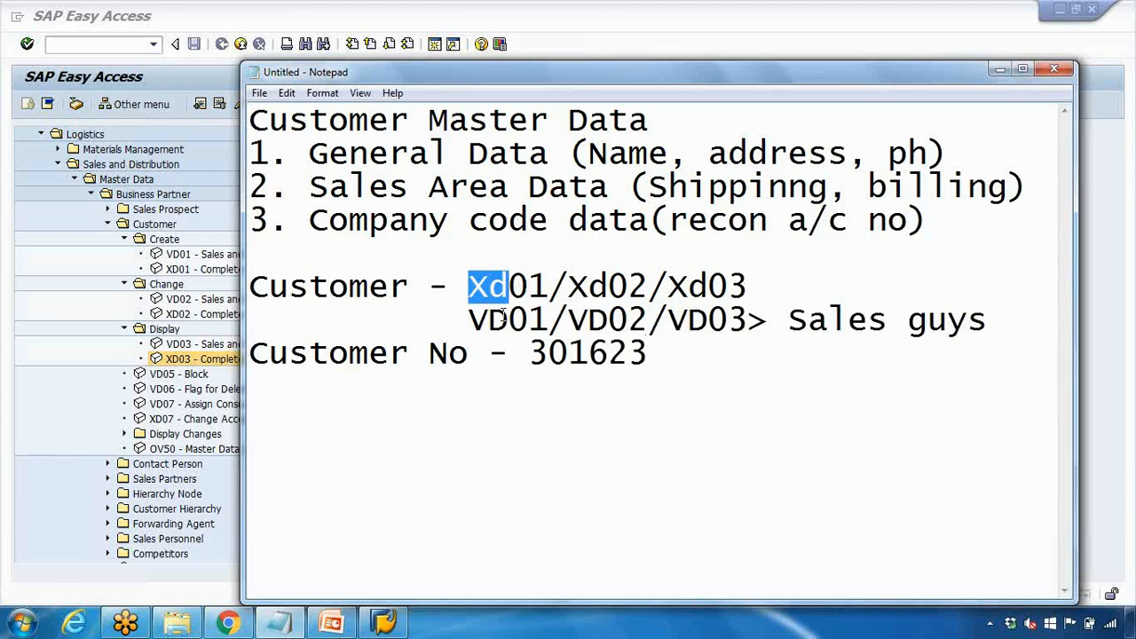
{"action": "left_click_drag", "start_coordinate": [469, 320], "coordinate": [748, 322]}
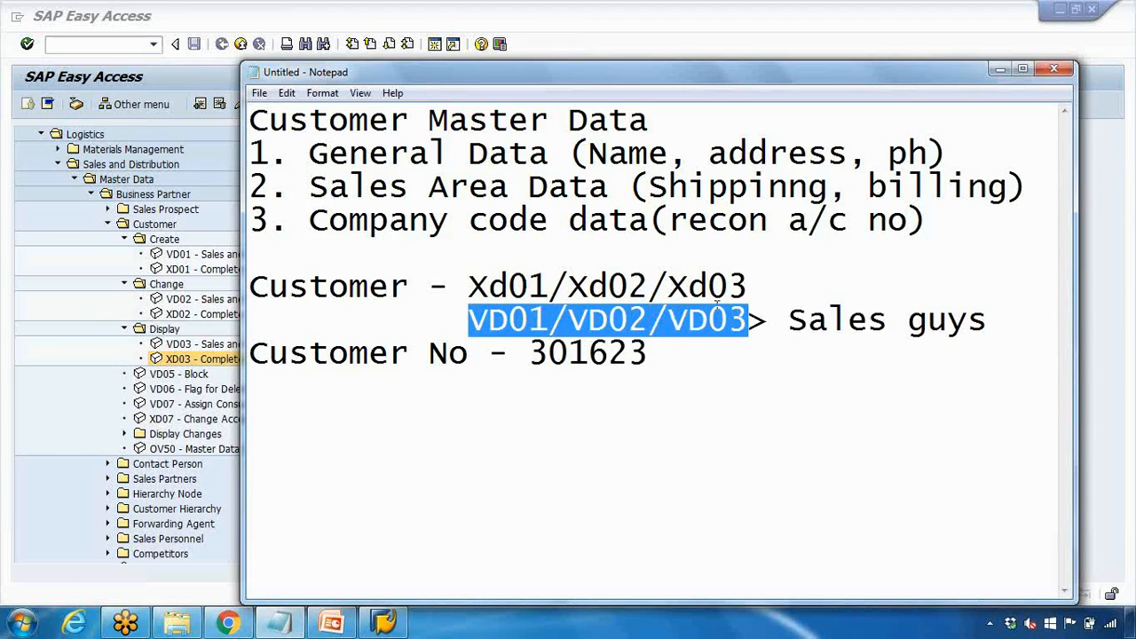
{"action": "left_click_drag", "start_coordinate": [667, 286], "coordinate": [742, 286]}
{"action": "left_click_drag", "start_coordinate": [470, 285], "coordinate": [651, 286]}
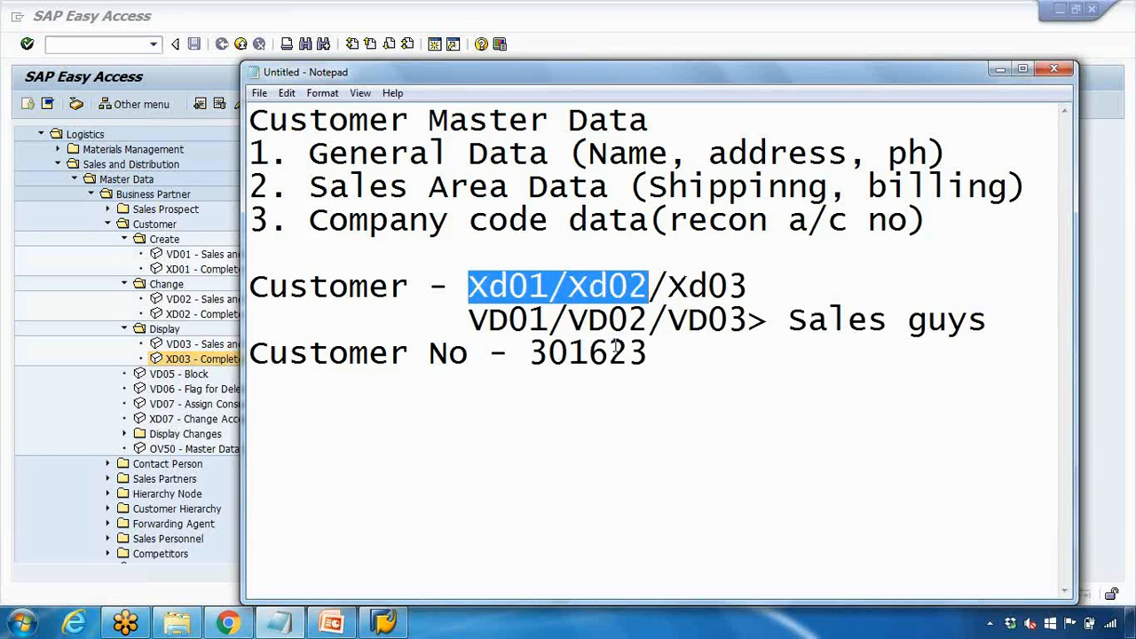
{"action": "left_click", "coordinate": [569, 322]}
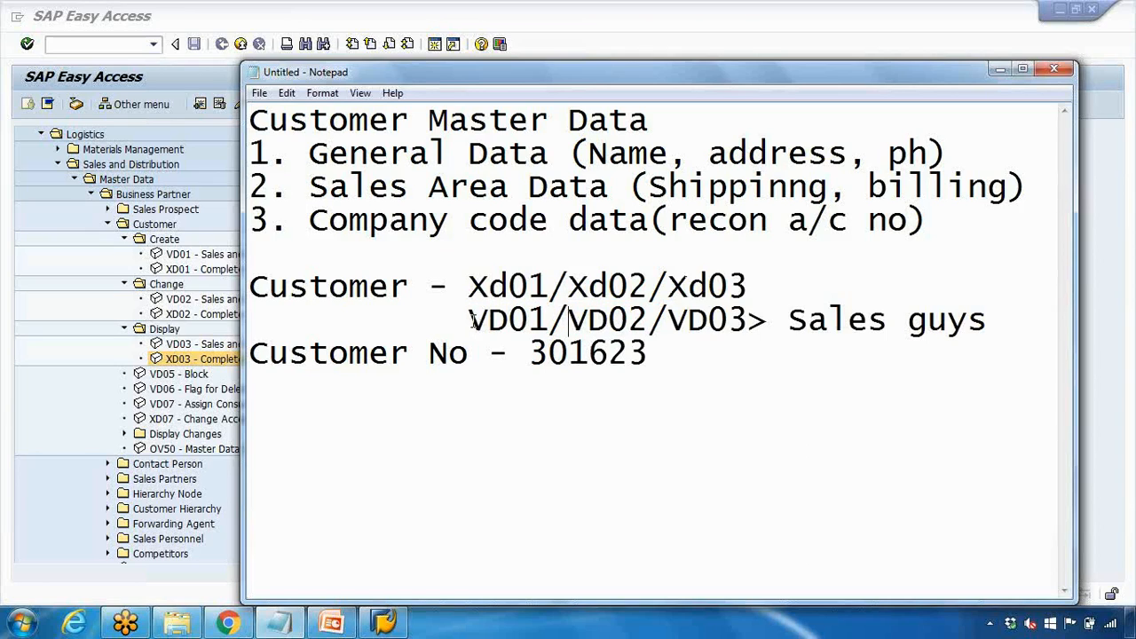
{"action": "left_click_drag", "start_coordinate": [468, 321], "coordinate": [549, 321]}
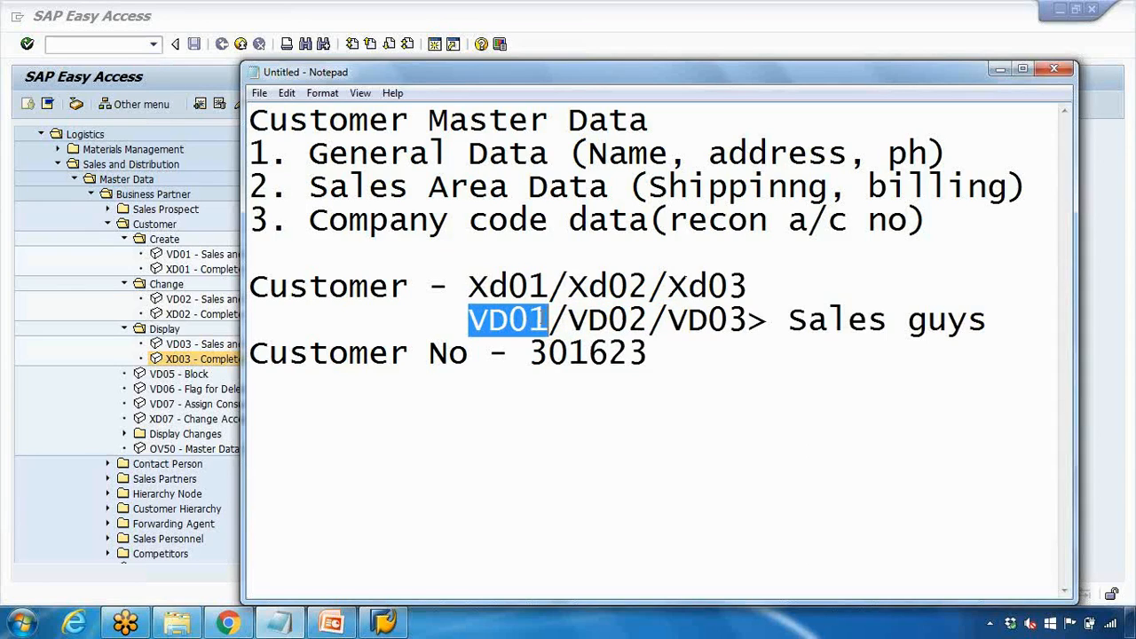
{"action": "left_click_drag", "start_coordinate": [469, 286], "coordinate": [539, 285]}
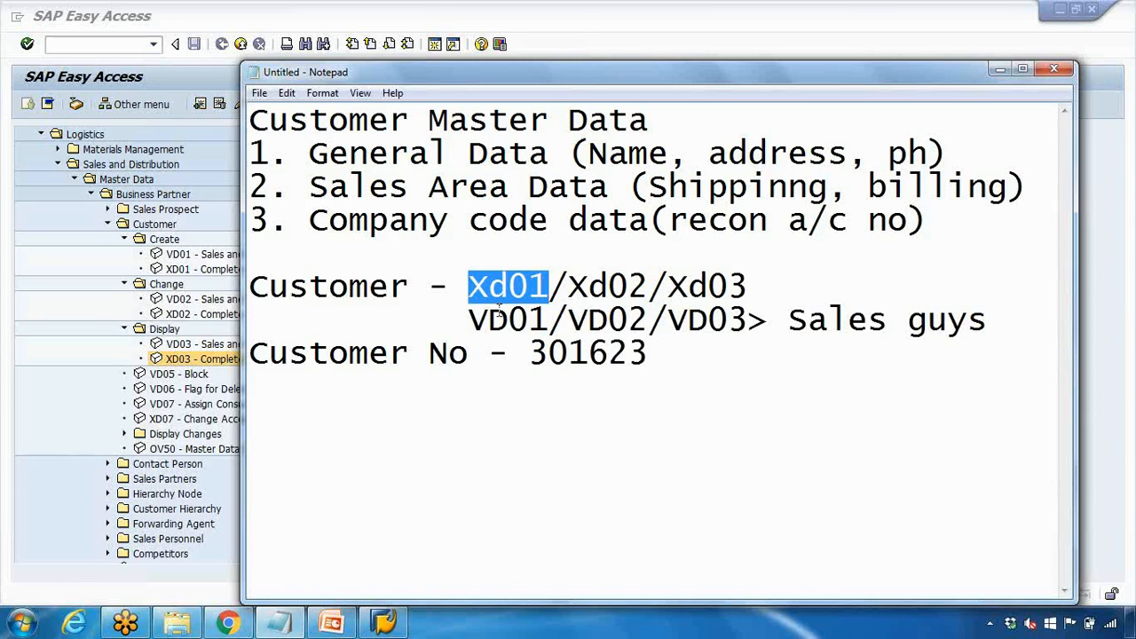
{"action": "left_click", "coordinate": [480, 289]}
Delete the VD01/VD02/VD03 Sales guys line, then bring up the PowerPoint deck
{"action": "left_click_drag", "start_coordinate": [469, 320], "coordinate": [988, 322]}
{"action": "key", "text": "Delete"}
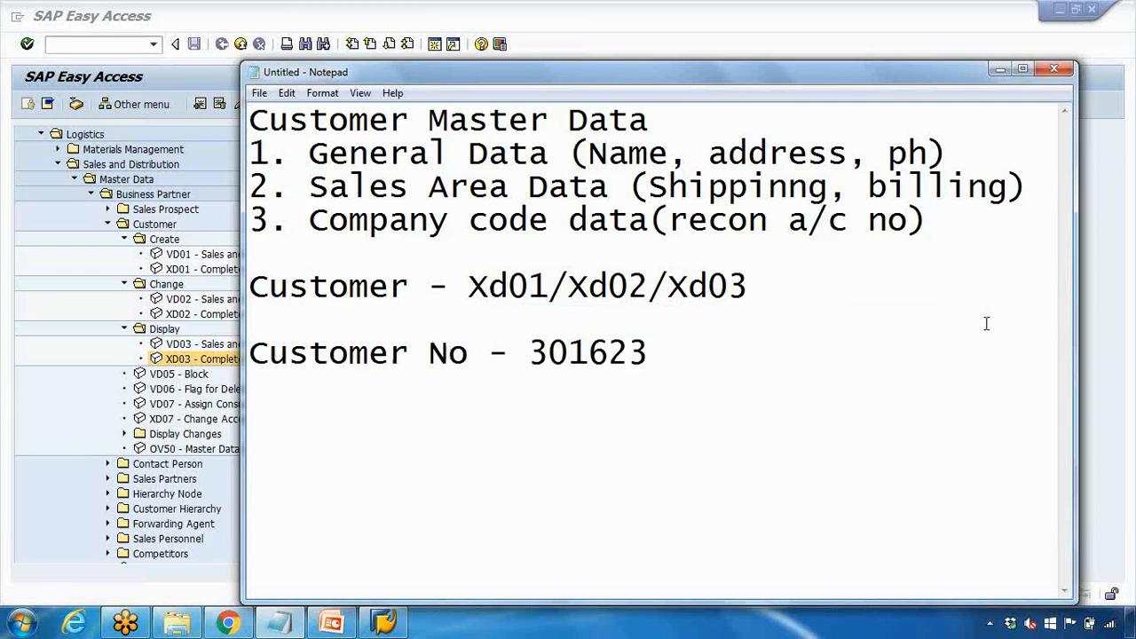
{"action": "left_click_drag", "start_coordinate": [469, 286], "coordinate": [552, 284]}
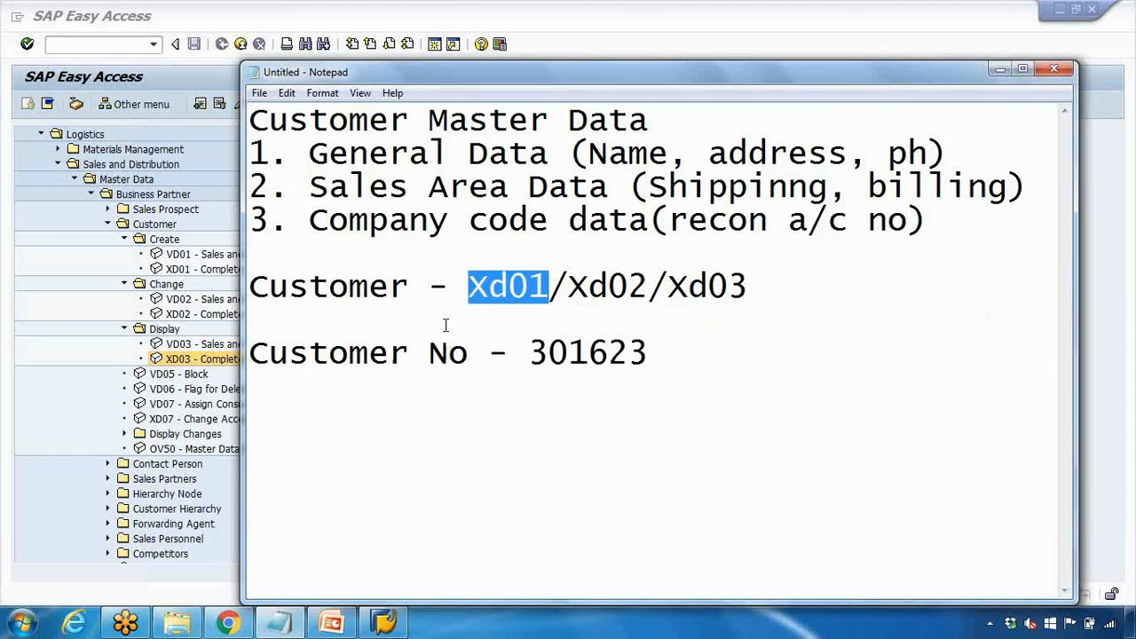
{"action": "left_click", "coordinate": [340, 625]}
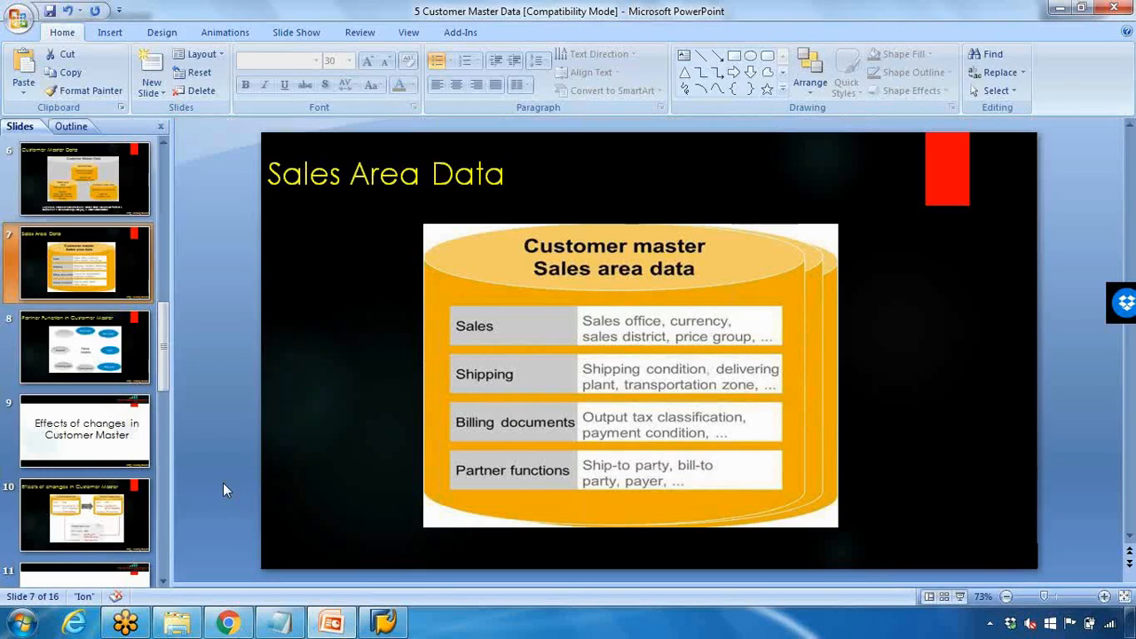
Present slide 8, Partner Function in Customer Master, full screen, then return to SAP
{"action": "left_click", "coordinate": [960, 596]}
{"action": "key", "text": "Right"}
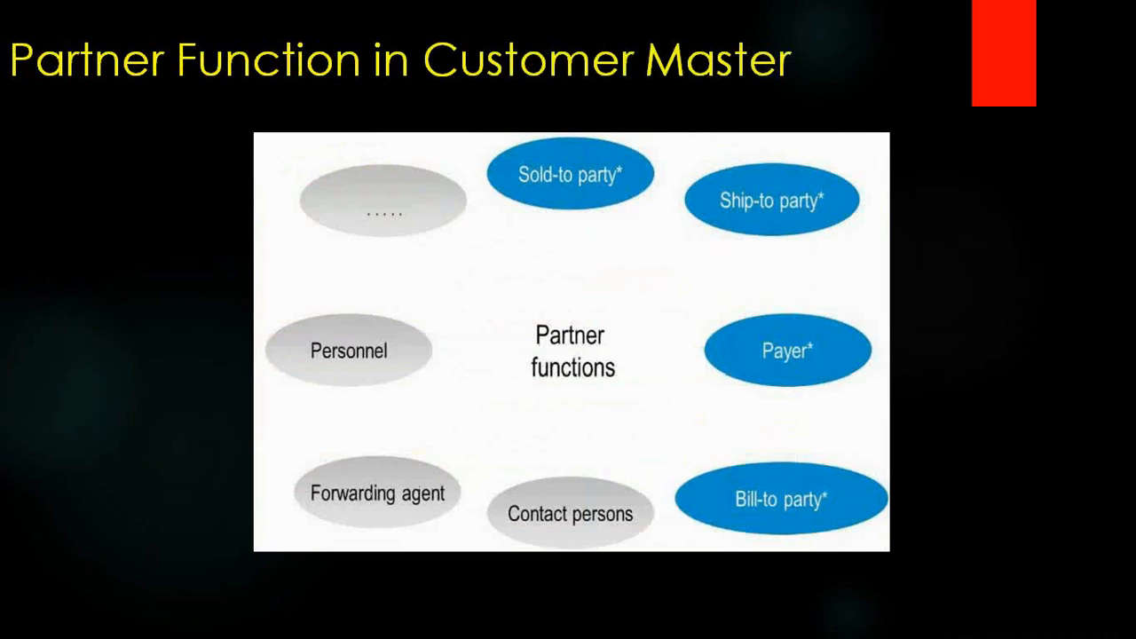
{"action": "key", "text": "Escape"}
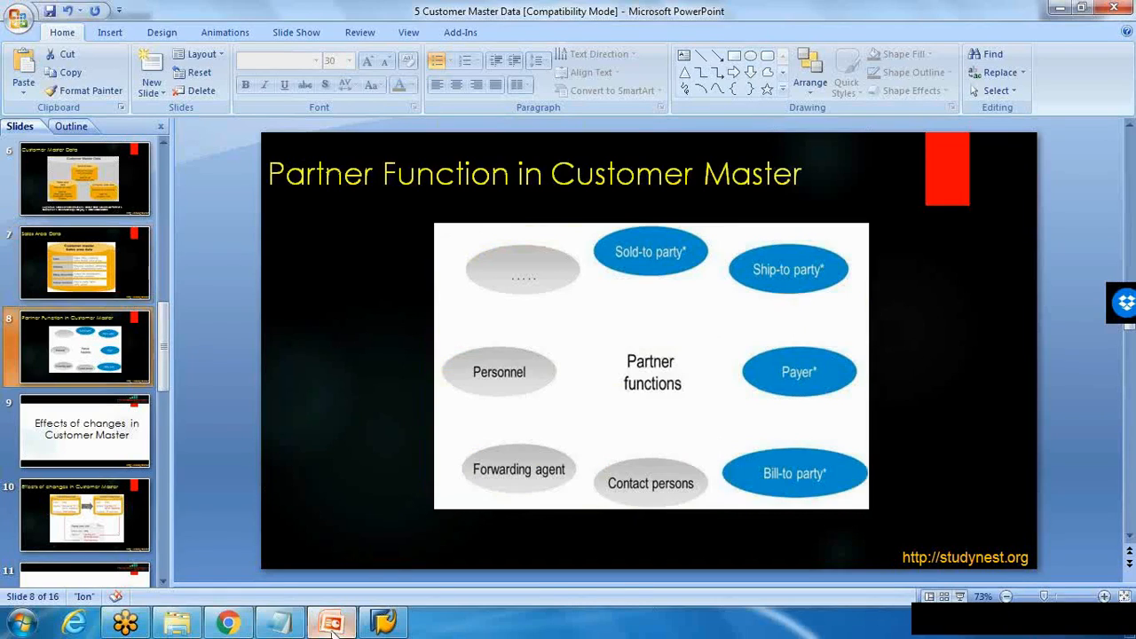
{"action": "left_click", "coordinate": [381, 619]}
Open the customer in the xd03 transaction and show its Partner Functions tab
{"action": "scroll", "coordinate": [151, 165], "scroll_direction": "up", "scroll_amount": 2}
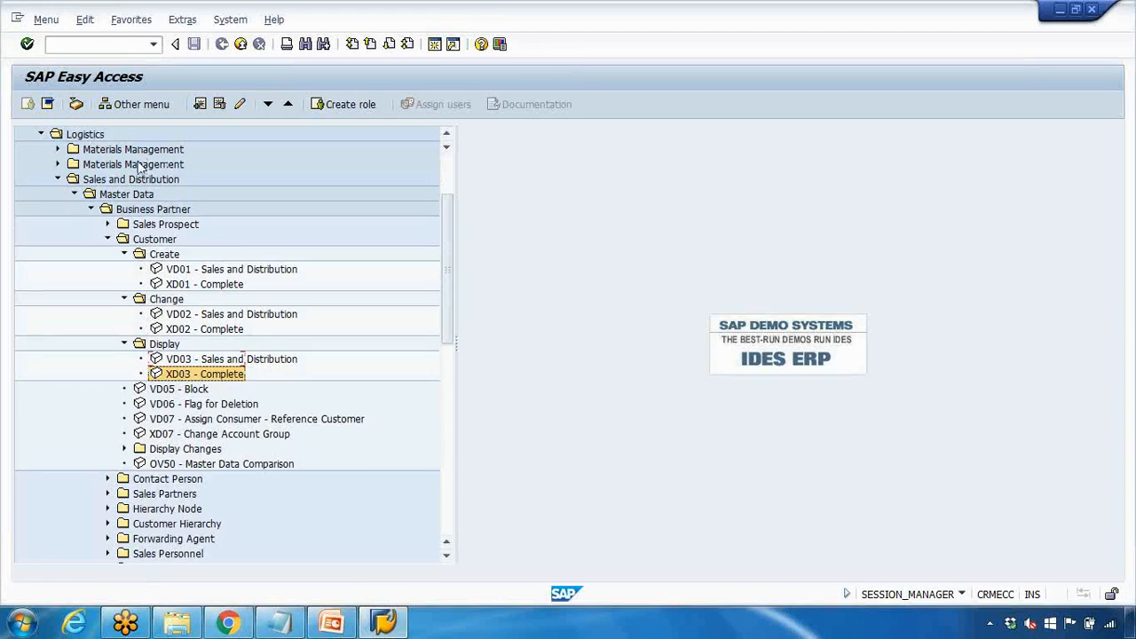
{"action": "left_click", "coordinate": [124, 46]}
{"action": "type", "text": "xd03"}
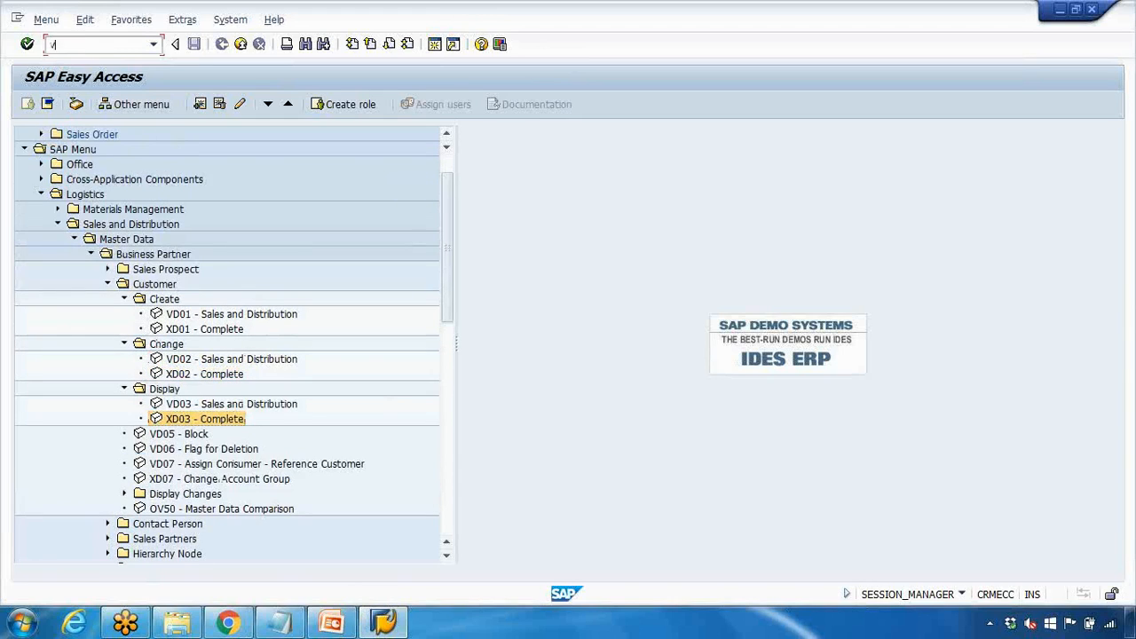
{"action": "key", "text": "Return"}
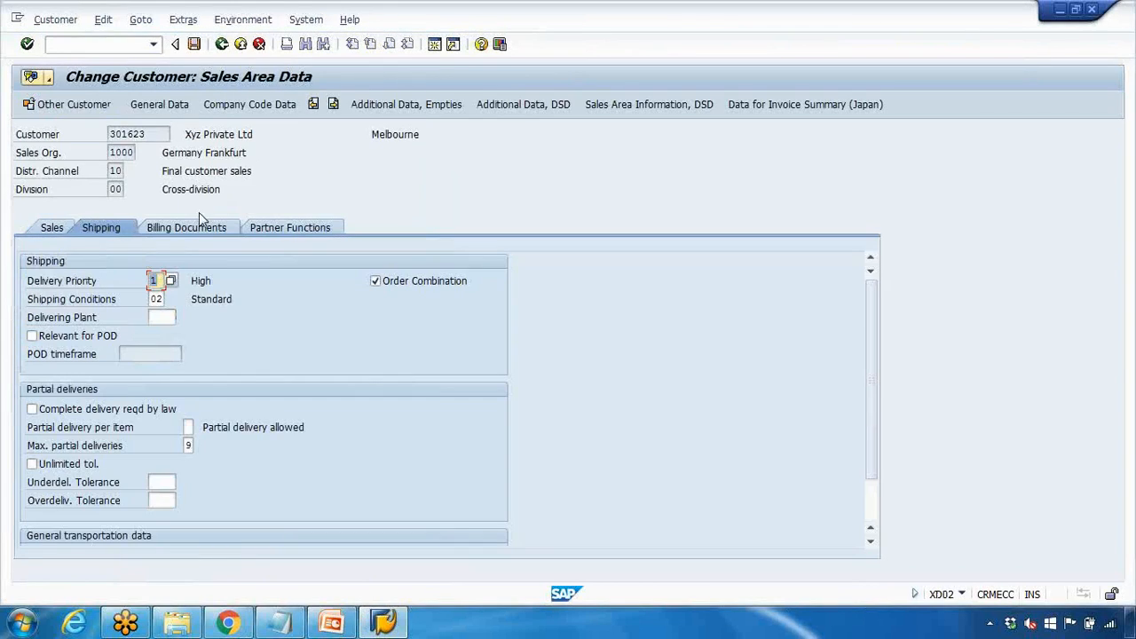
{"action": "left_click", "coordinate": [279, 227]}
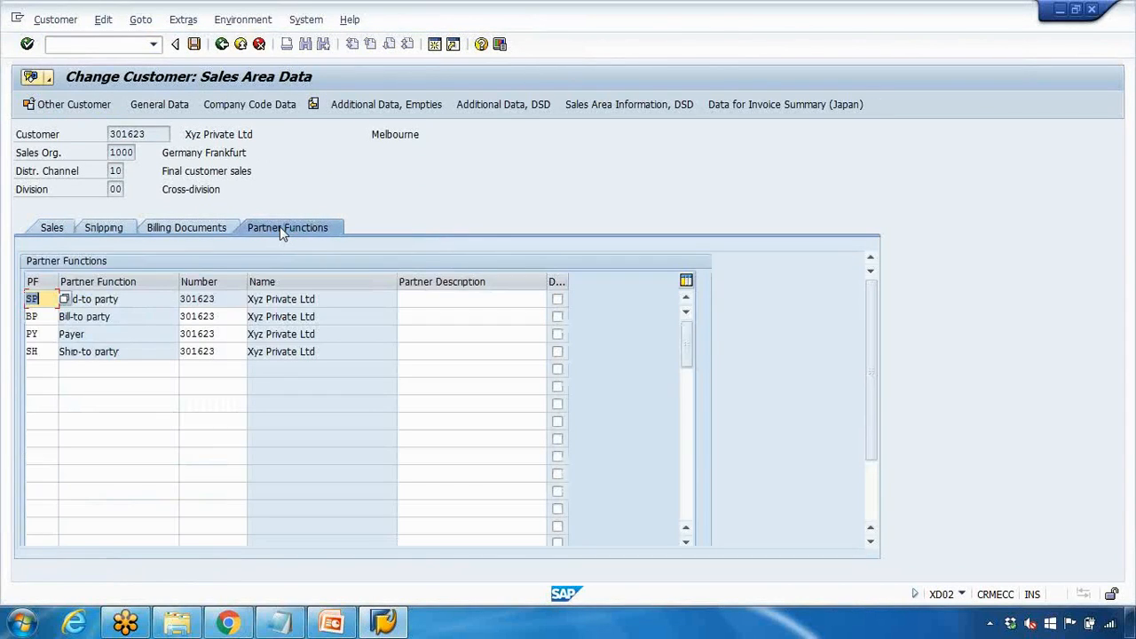
Copy the four partner function names: Sold-to party, Bill-to party, Payer and Ship-to party
{"action": "left_click_drag", "start_coordinate": [125, 303], "coordinate": [37, 340]}
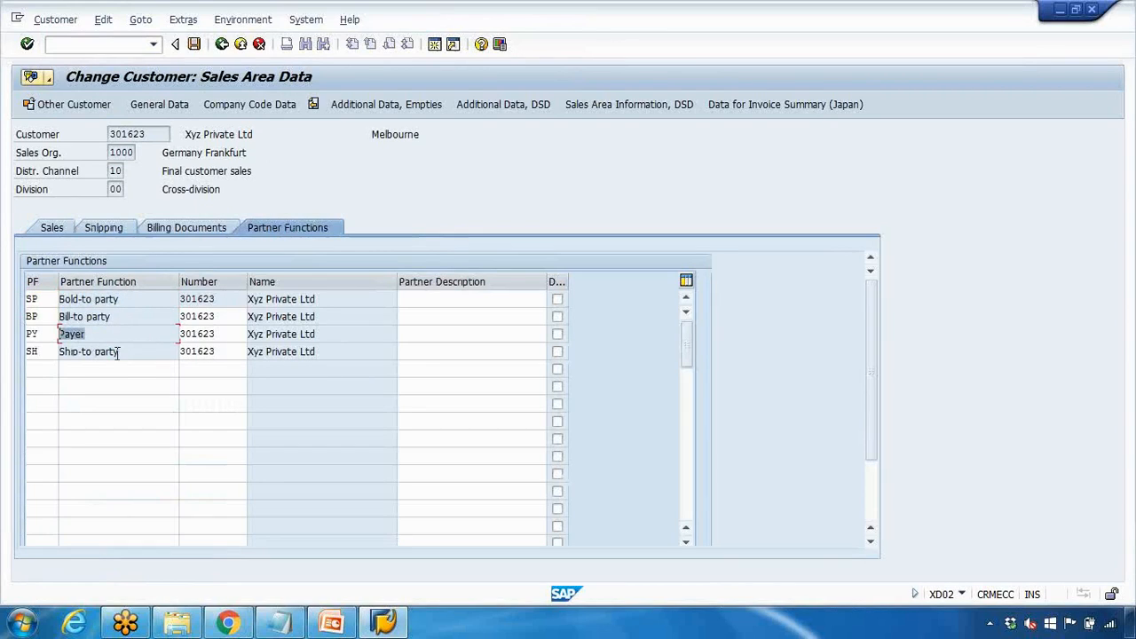
{"action": "left_click_drag", "start_coordinate": [118, 353], "coordinate": [51, 351]}
{"action": "left_click_drag", "start_coordinate": [124, 299], "coordinate": [32, 303]}
{"action": "left_click", "coordinate": [73, 316]}
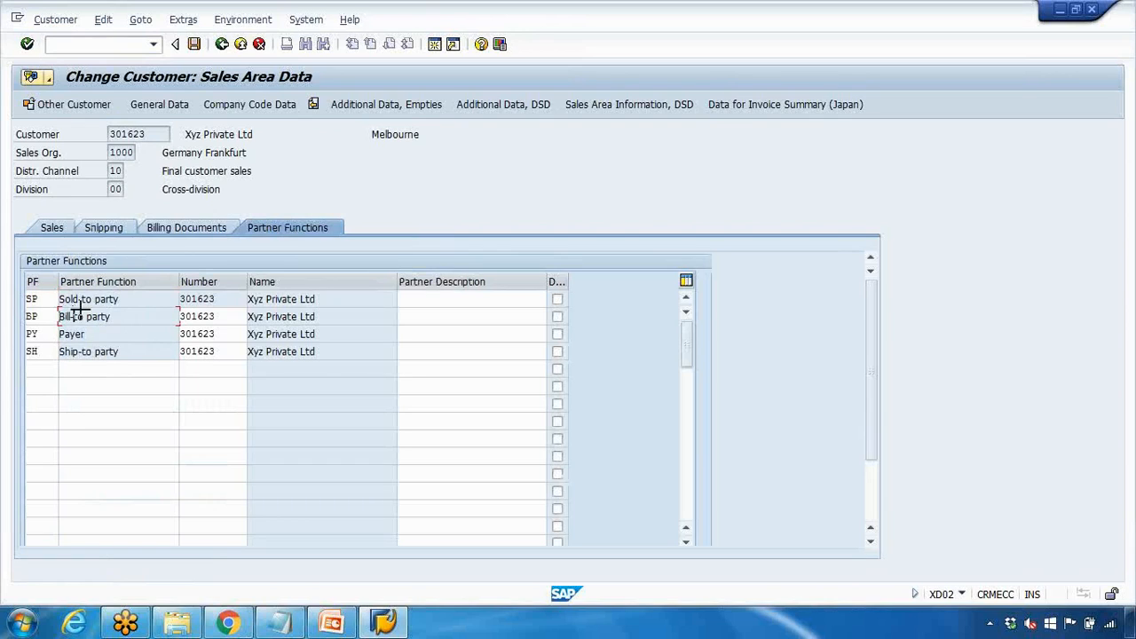
{"action": "key", "text": "ctrl+y"}
{"action": "left_click_drag", "start_coordinate": [65, 304], "coordinate": [125, 347]}
{"action": "key", "text": "ctrl+c"}
Paste the four partner function names below the Customer No line in the notes
{"action": "left_click", "coordinate": [280, 621]}
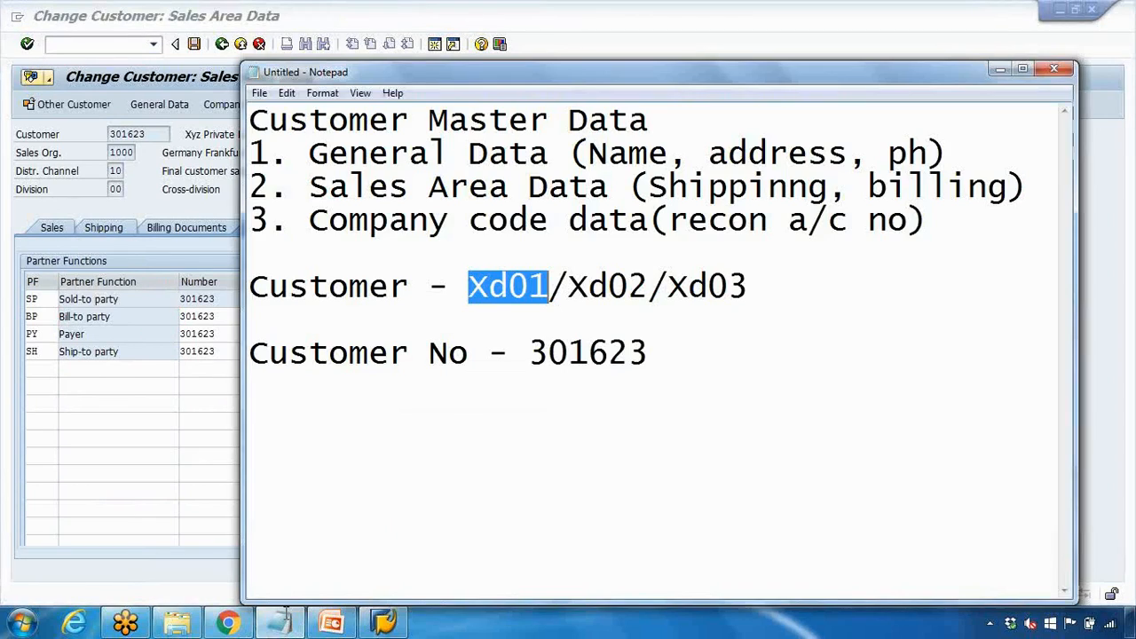
{"action": "left_click", "coordinate": [666, 353]}
{"action": "key", "text": "Return"}
{"action": "key", "text": "Return"}
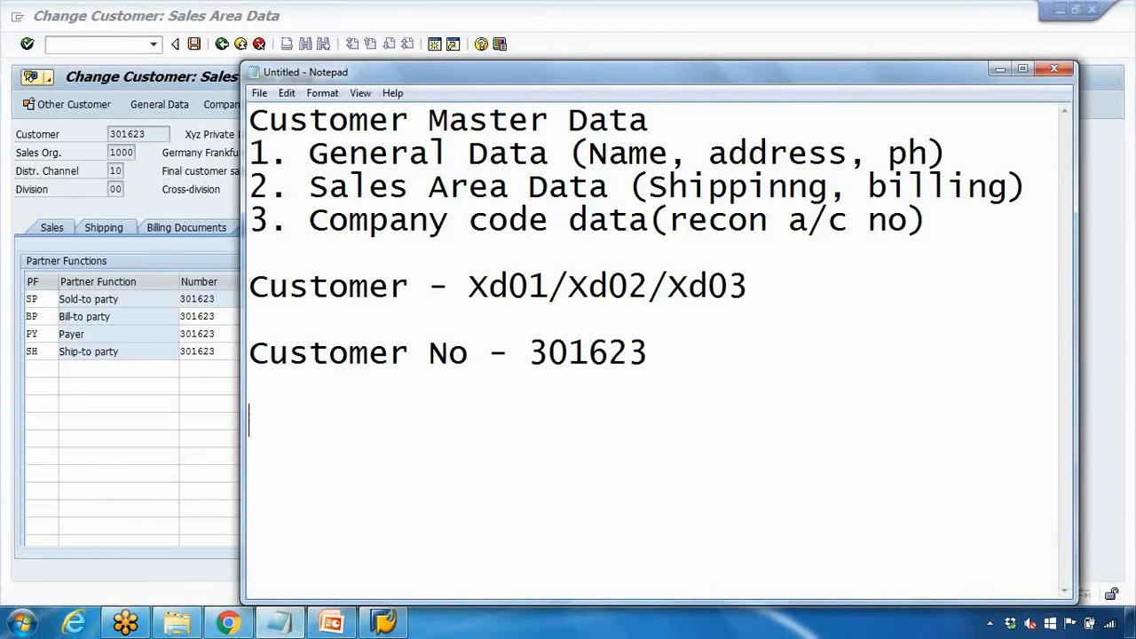
{"action": "key", "text": "ctrl+v"}
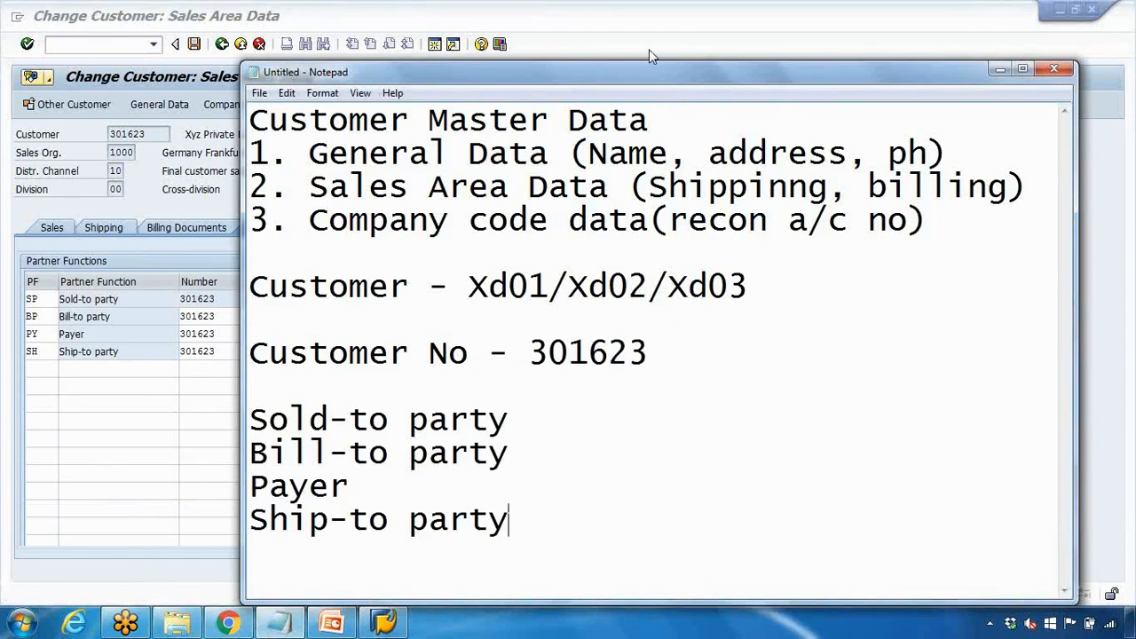
Copy the customer's number from SAP and add it after Sold-to party with a dash
{"action": "left_click_drag", "start_coordinate": [595, 75], "coordinate": [654, 40]}
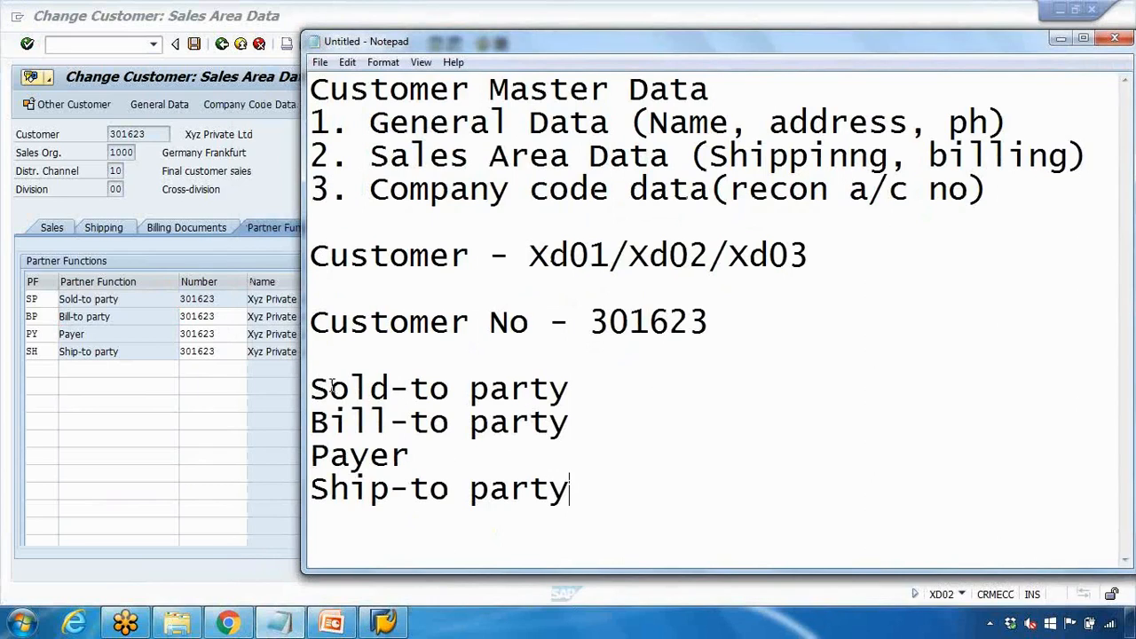
{"action": "left_click_drag", "start_coordinate": [329, 389], "coordinate": [530, 389]}
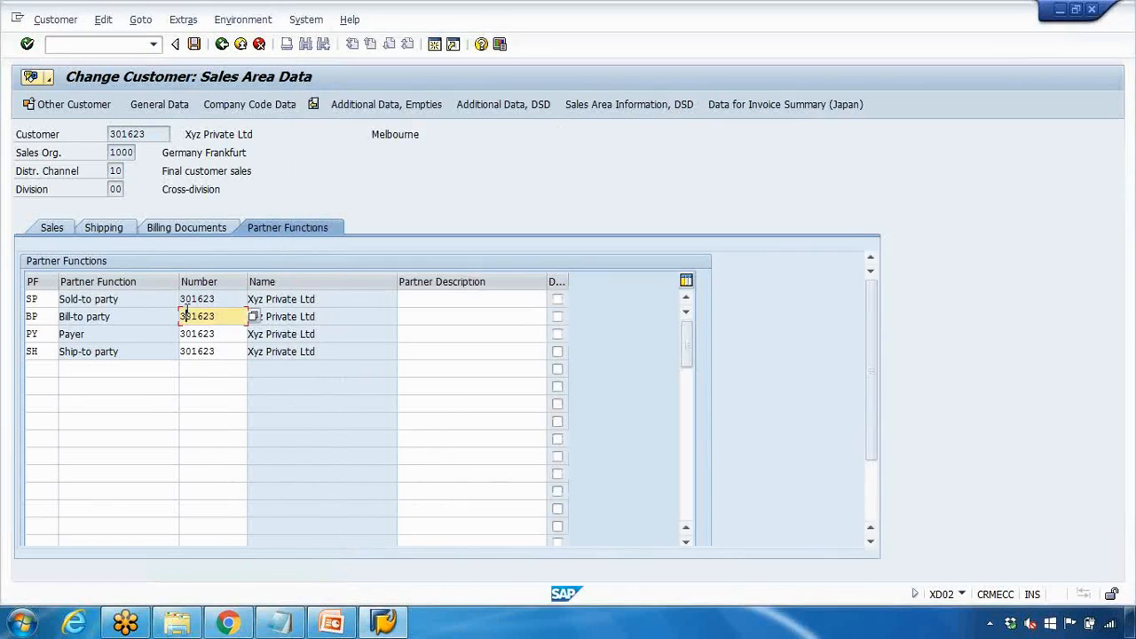
{"action": "left_click", "coordinate": [186, 313]}
{"action": "left_click_drag", "start_coordinate": [225, 302], "coordinate": [160, 302]}
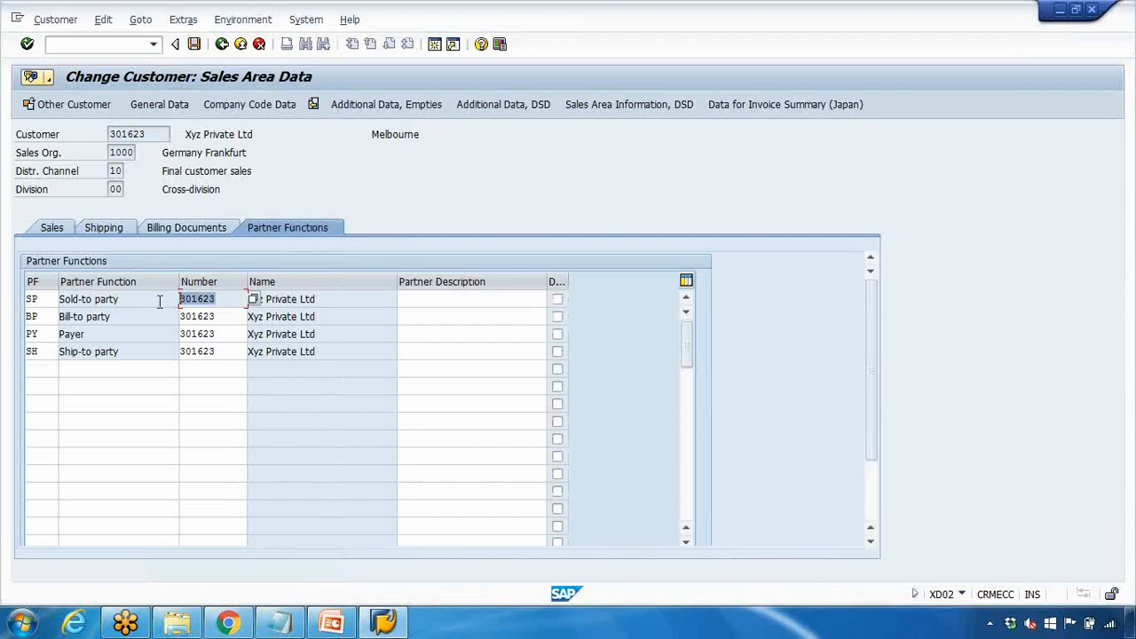
{"action": "left_click", "coordinate": [321, 626]}
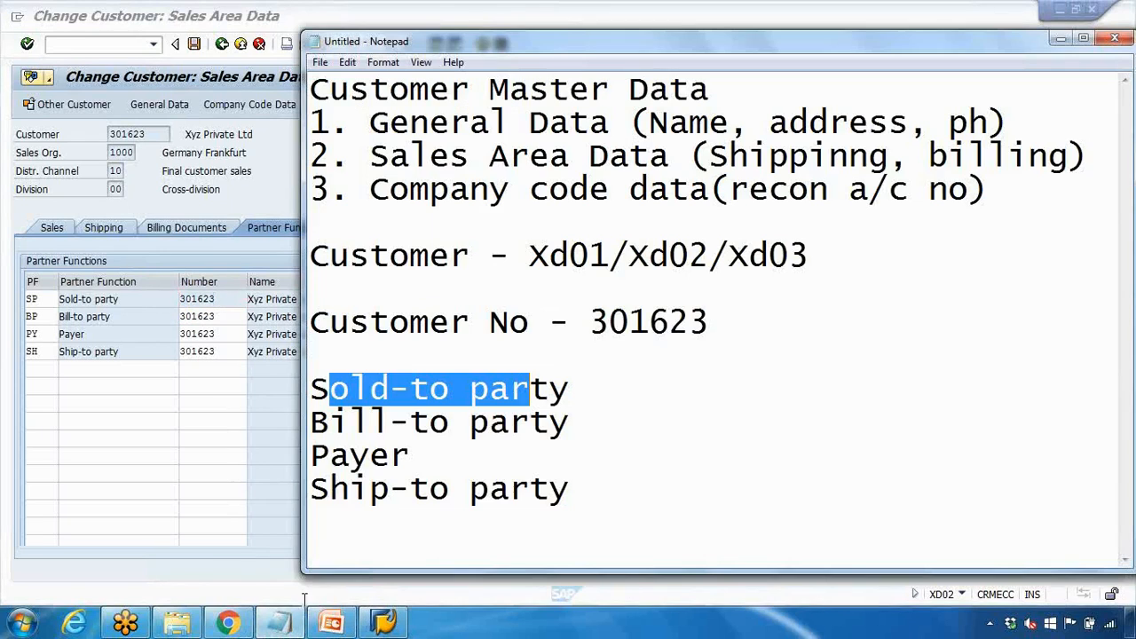
{"action": "left_click", "coordinate": [582, 389]}
{"action": "type", "text": "-"}
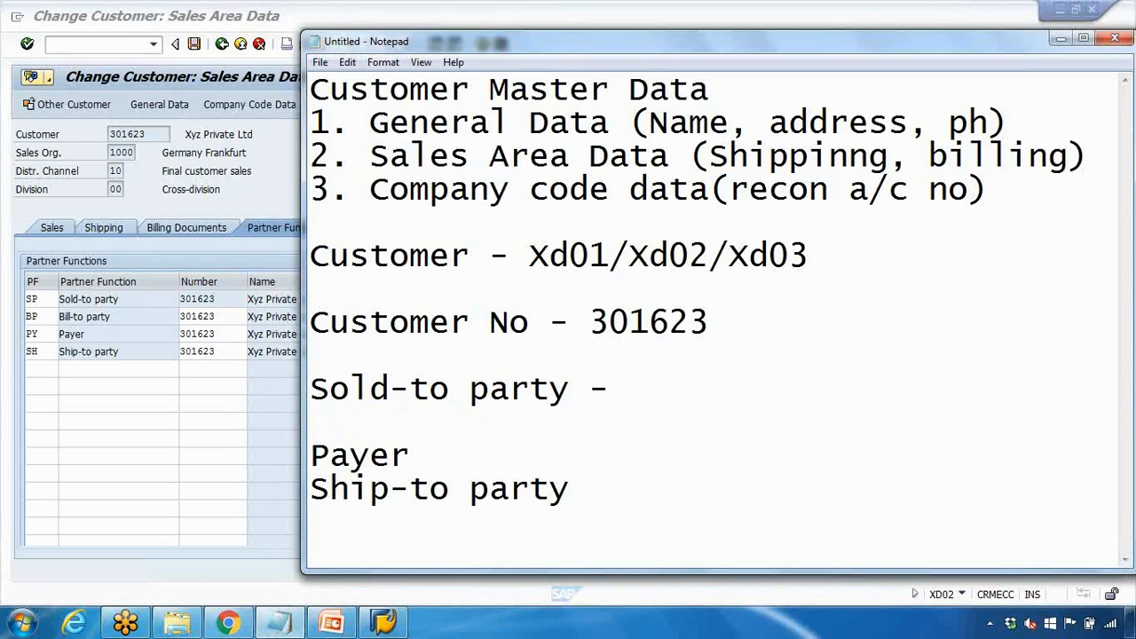
{"action": "key", "text": "ctrl+v"}
Add the same dash and customer number after Bill-to party, Payer and Ship-to party
{"action": "left_click_drag", "start_coordinate": [590, 388], "coordinate": [751, 385]}
{"action": "left_click", "coordinate": [602, 433]}
{"action": "key", "text": "ctrl+v"}
{"action": "left_click", "coordinate": [591, 426]}
{"action": "left_click", "coordinate": [609, 452]}
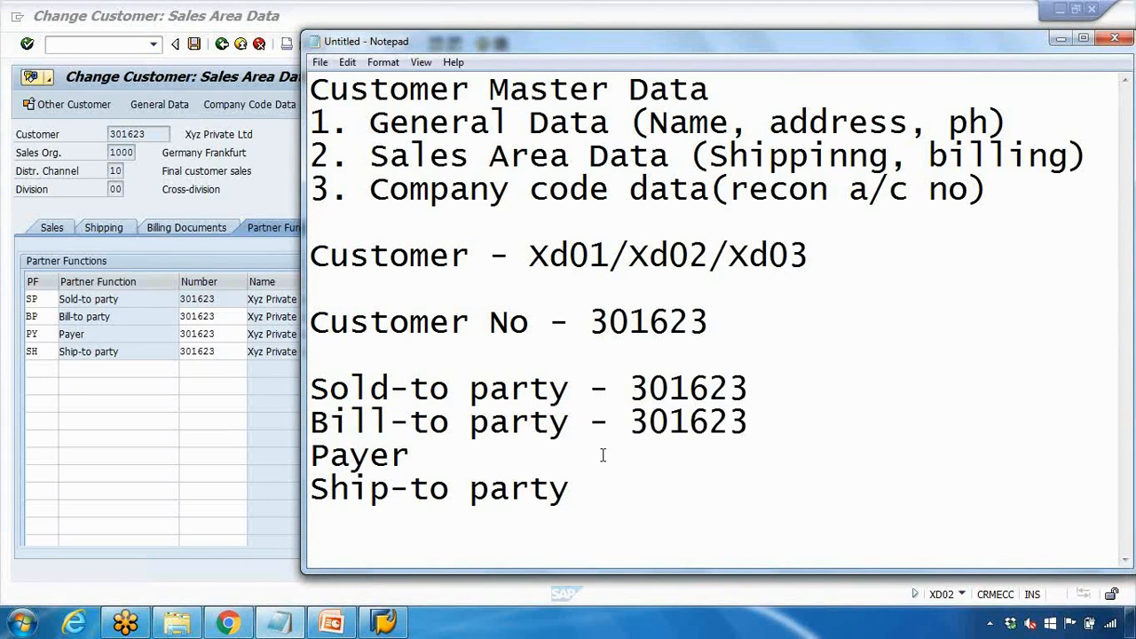
{"action": "key", "text": "BackSpace"}
{"action": "key", "text": "BackSpace"}
{"action": "key", "text": "ctrl+v"}
{"action": "left_click", "coordinate": [593, 495]}
{"action": "key", "text": "ctrl+v"}
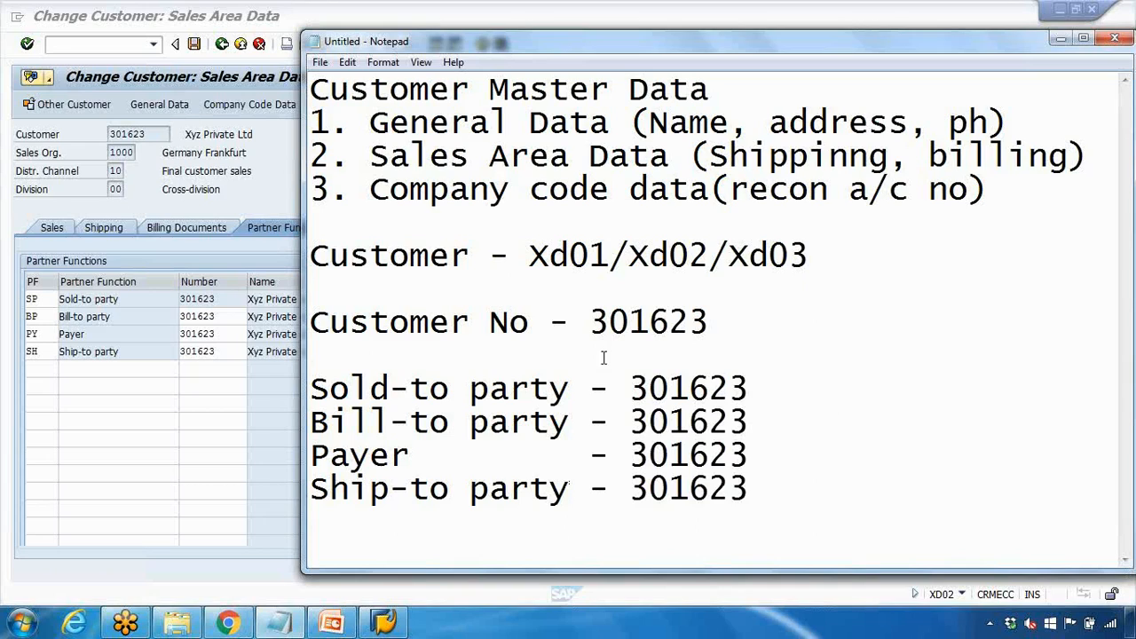
{"action": "key", "text": "Return"}
{"action": "key", "text": "Return"}
{"action": "key", "text": "Return"}
{"action": "key", "text": "Return"}
{"action": "key", "text": "Return"}
{"action": "key", "text": "Return"}
{"action": "key", "text": "Return"}
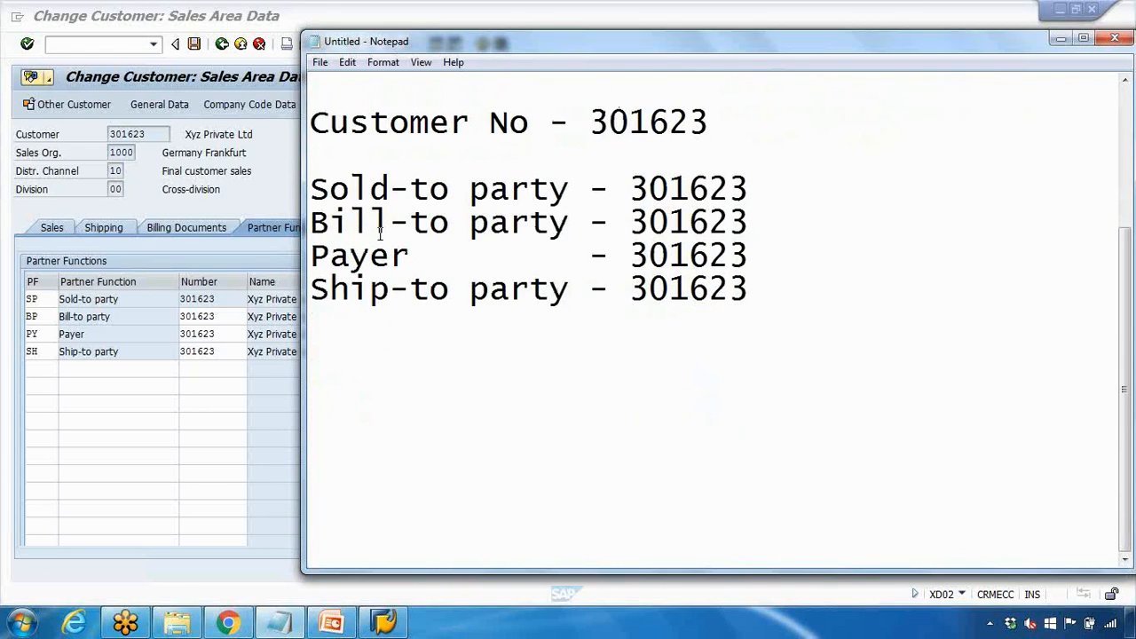
{"action": "left_click_drag", "start_coordinate": [310, 189], "coordinate": [573, 188]}
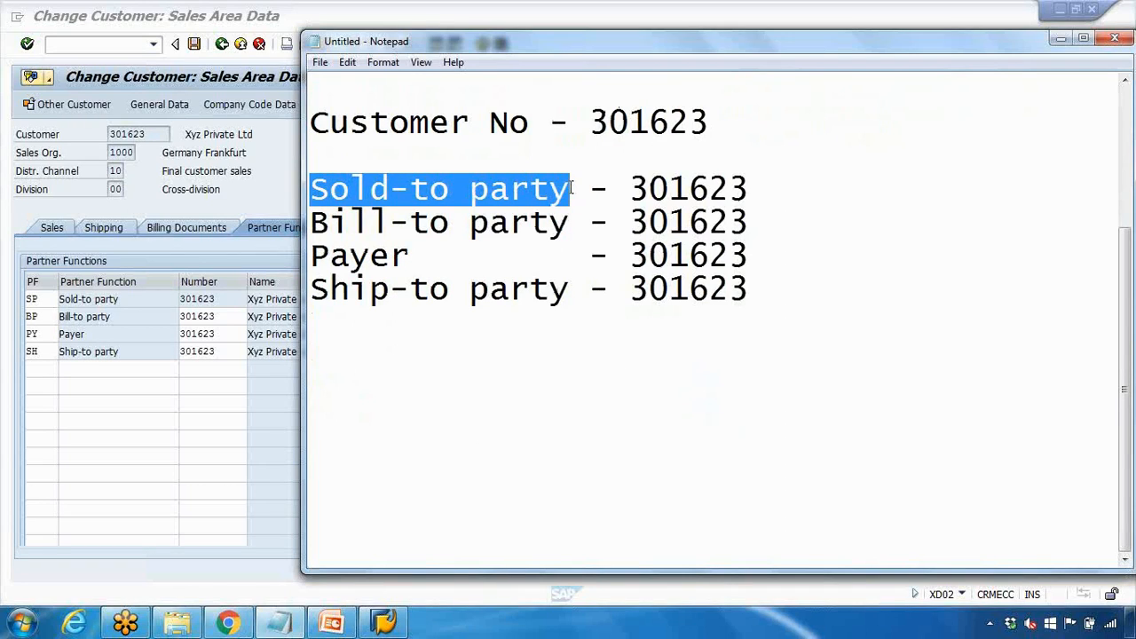
{"action": "left_click", "coordinate": [391, 221]}
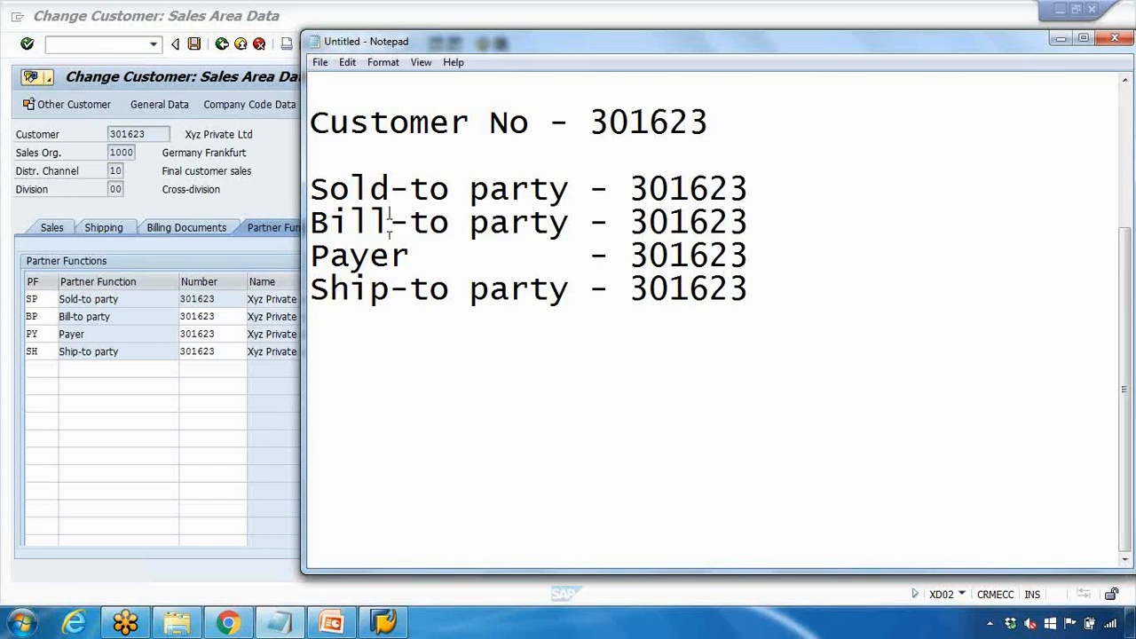
Replace the Sold-to party number 301623 in the notes with XYZ US
{"action": "left_click_drag", "start_coordinate": [311, 190], "coordinate": [568, 190]}
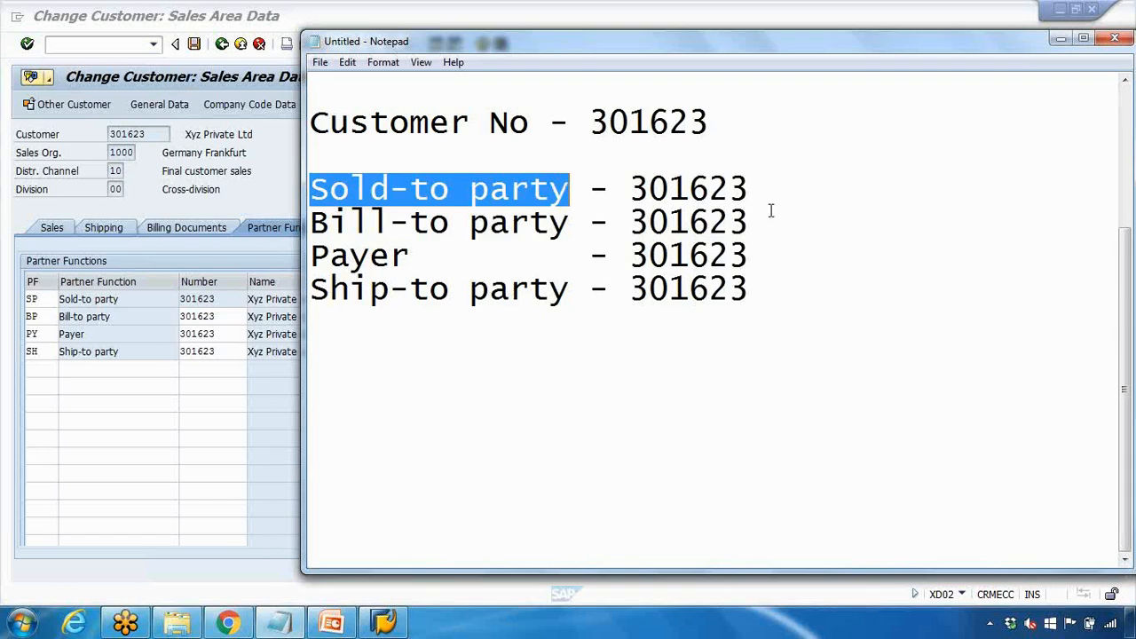
{"action": "left_click", "coordinate": [778, 197]}
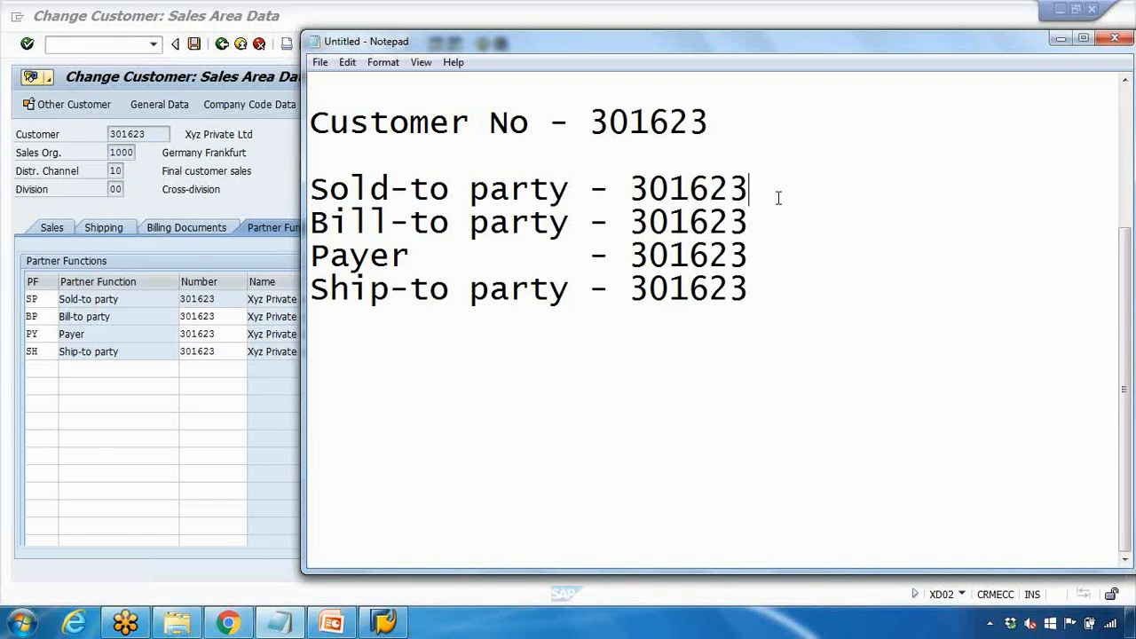
{"action": "left_click_drag", "start_coordinate": [313, 188], "coordinate": [566, 186]}
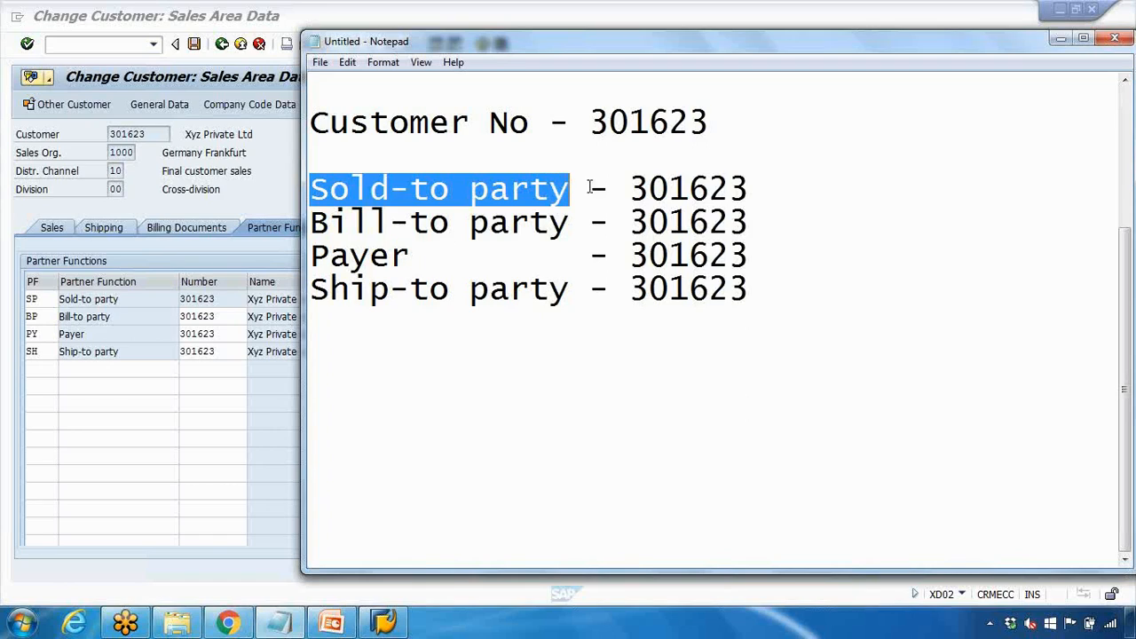
{"action": "left_click_drag", "start_coordinate": [637, 188], "coordinate": [745, 191]}
{"action": "type", "text": "To"}
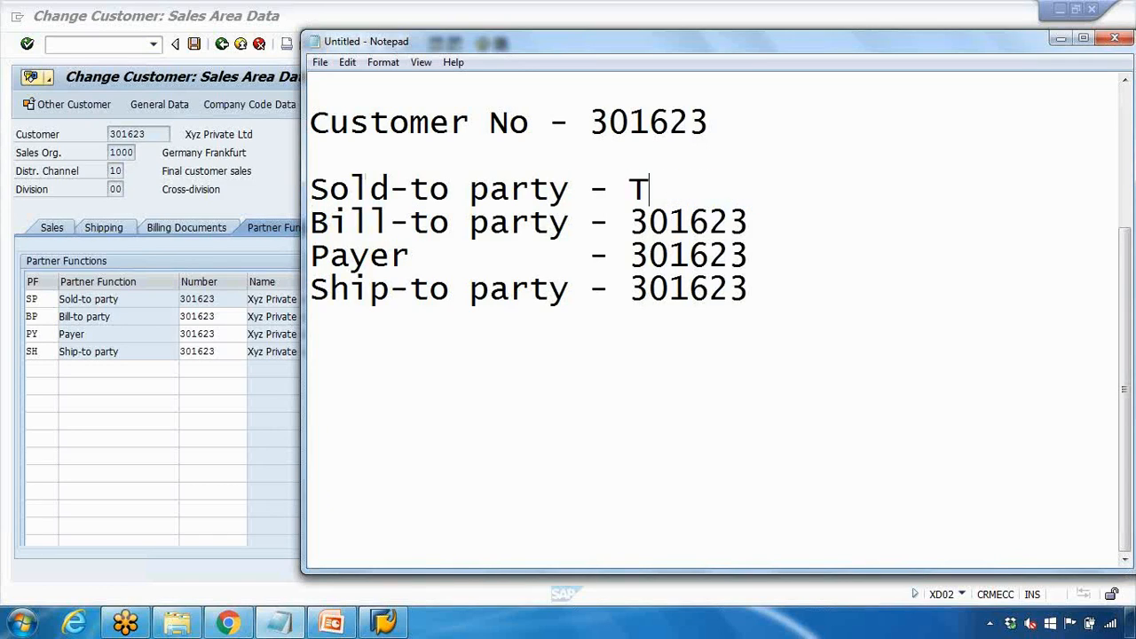
{"action": "key", "text": "BackSpace"}
{"action": "key", "text": "BackSpace"}
{"action": "type", "text": "XYZ US"}
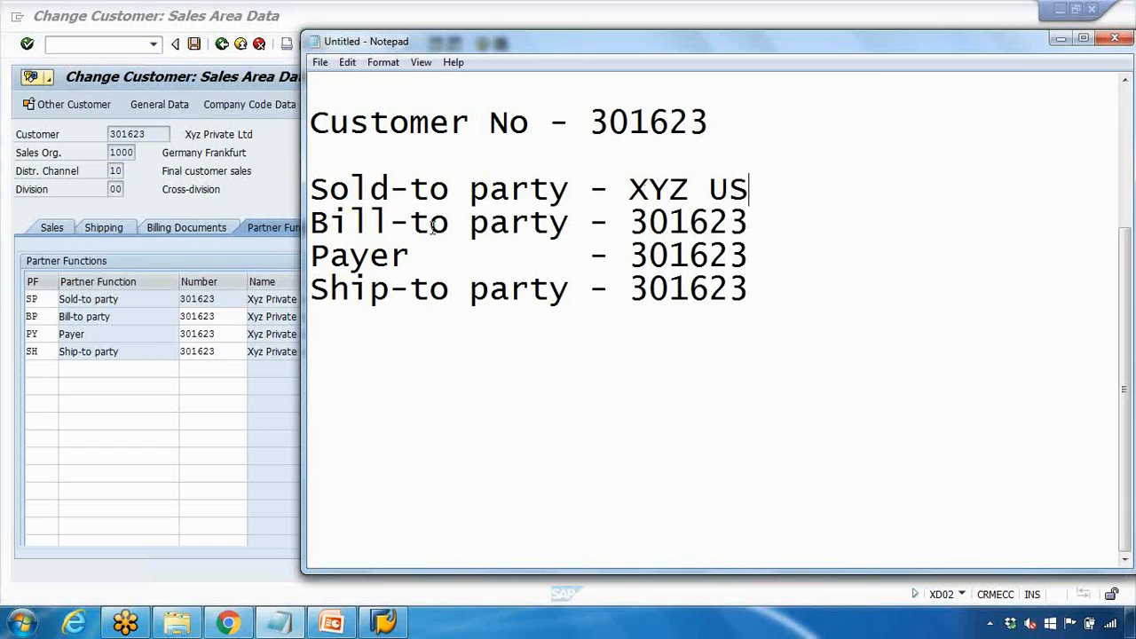
Replace the Bill-to, Payer and Ship-to numbers with XYZ Canada, XYZ UK and XYZ Australia
{"action": "left_click", "coordinate": [645, 222]}
{"action": "left_click_drag", "start_coordinate": [645, 223], "coordinate": [767, 219]}
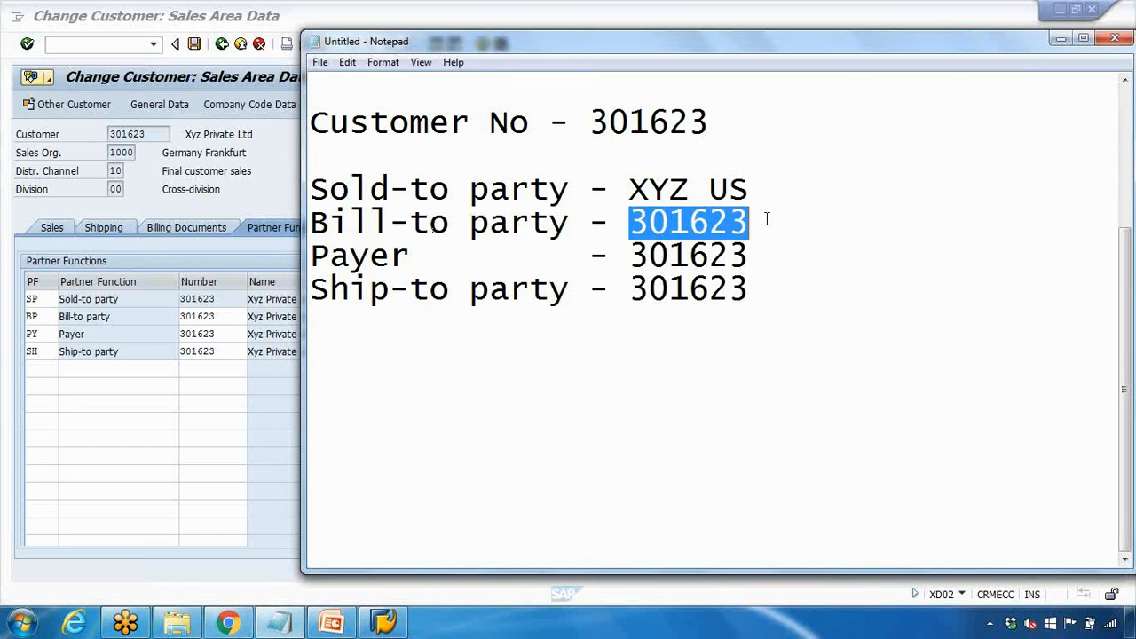
{"action": "type", "text": "X"}
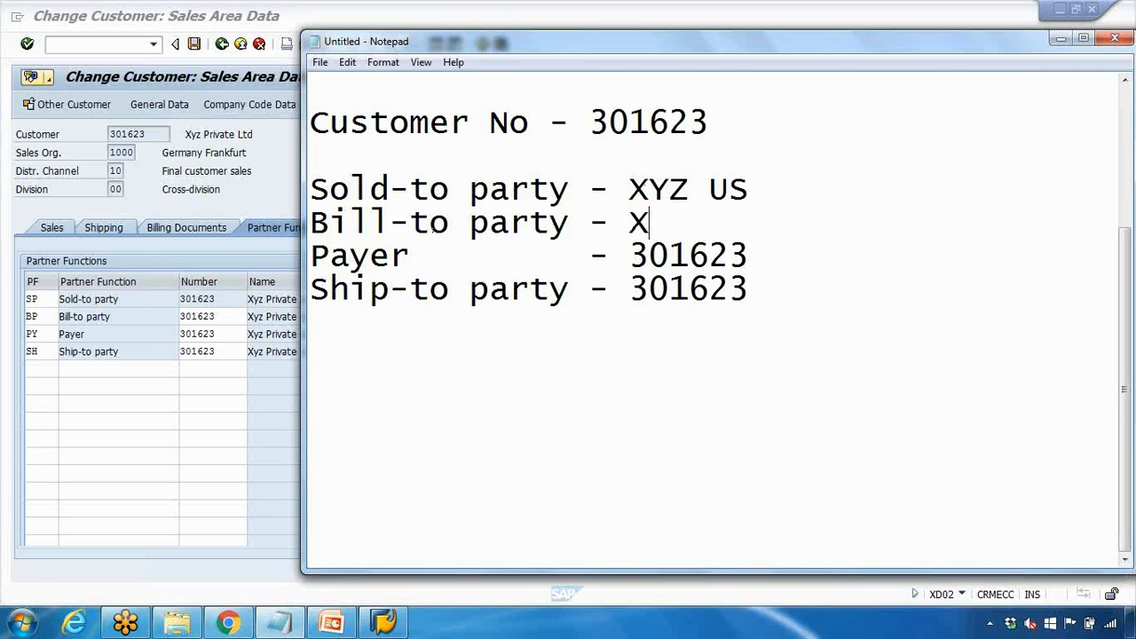
{"action": "type", "text": "YZ Canada"}
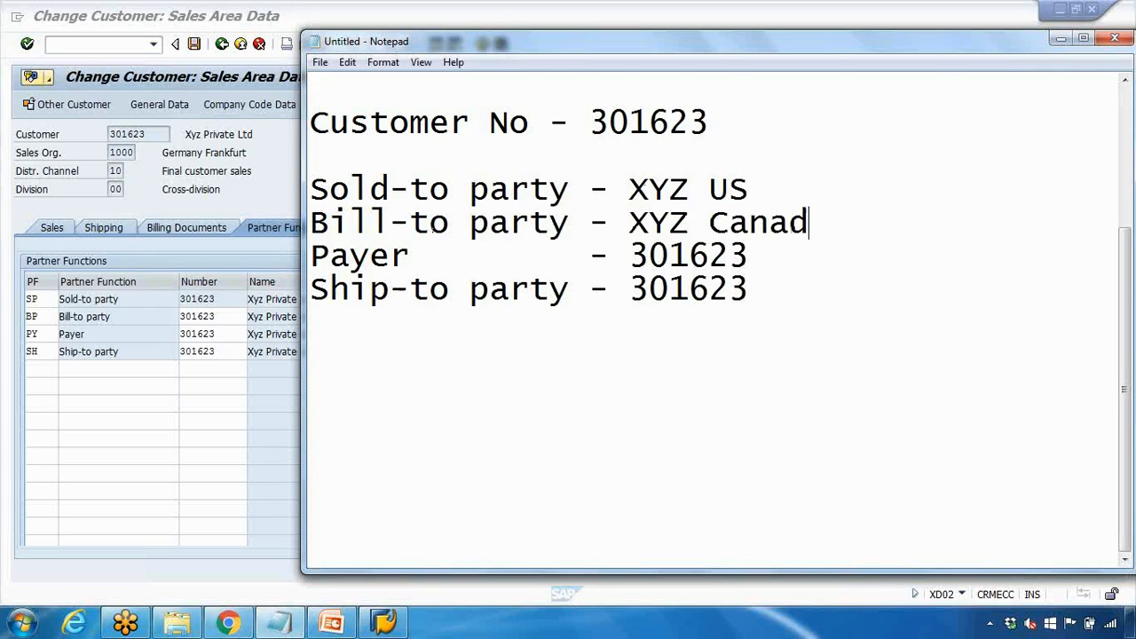
{"action": "left_click", "coordinate": [630, 257]}
{"action": "left_click_drag", "start_coordinate": [630, 257], "coordinate": [747, 256]}
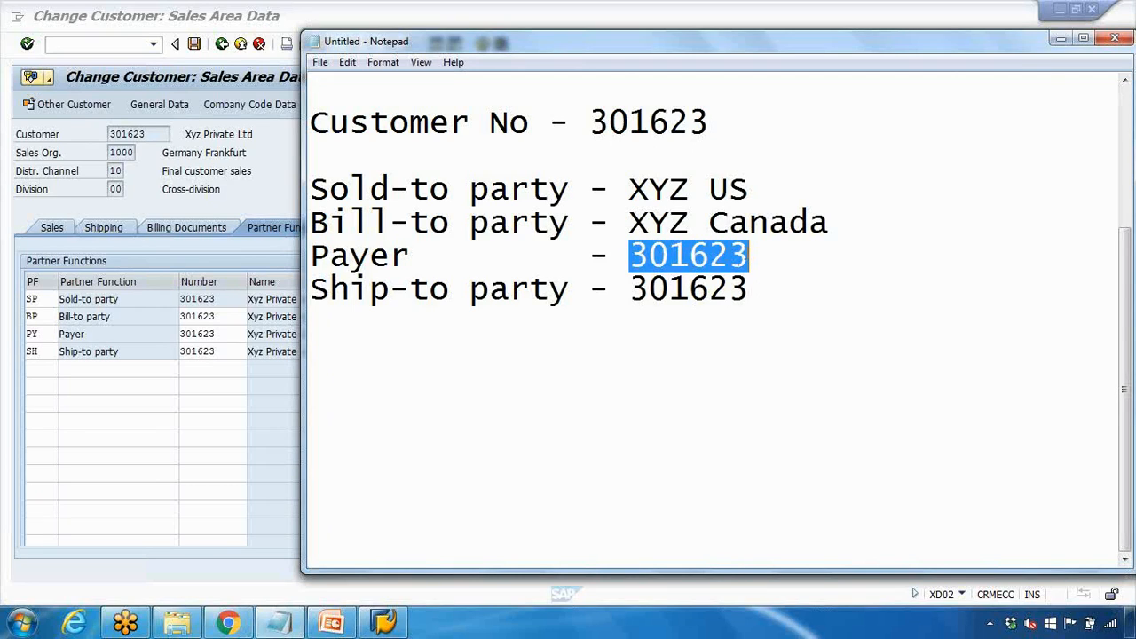
{"action": "type", "text": "XYZ "}
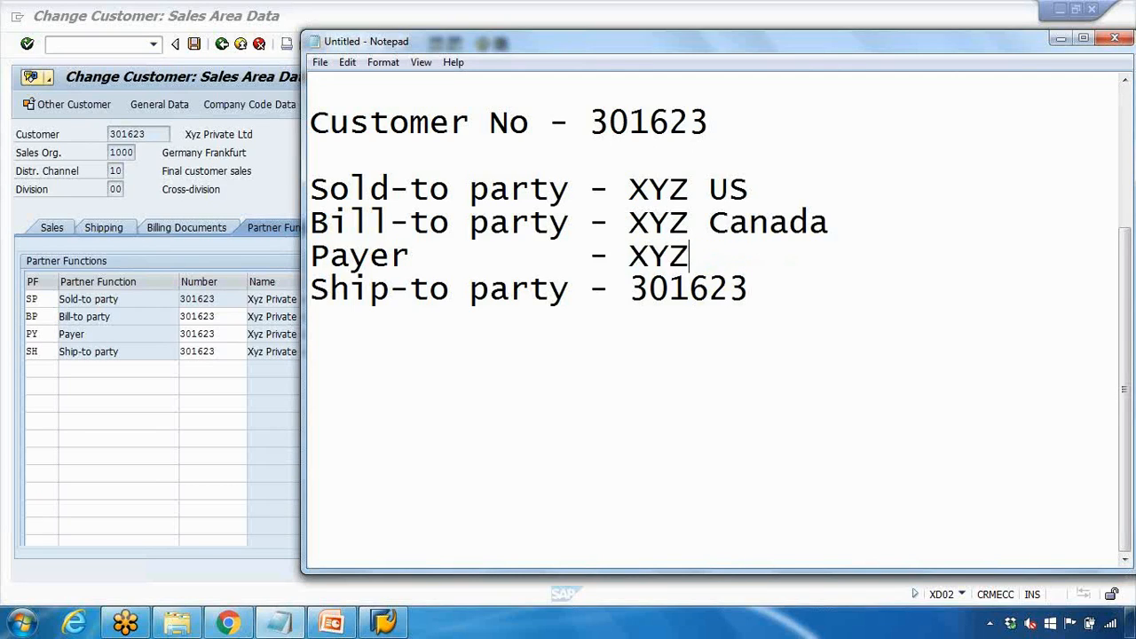
{"action": "type", "text": "UK"}
{"action": "left_click_drag", "start_coordinate": [630, 289], "coordinate": [743, 289]}
{"action": "type", "text": "YZ "}
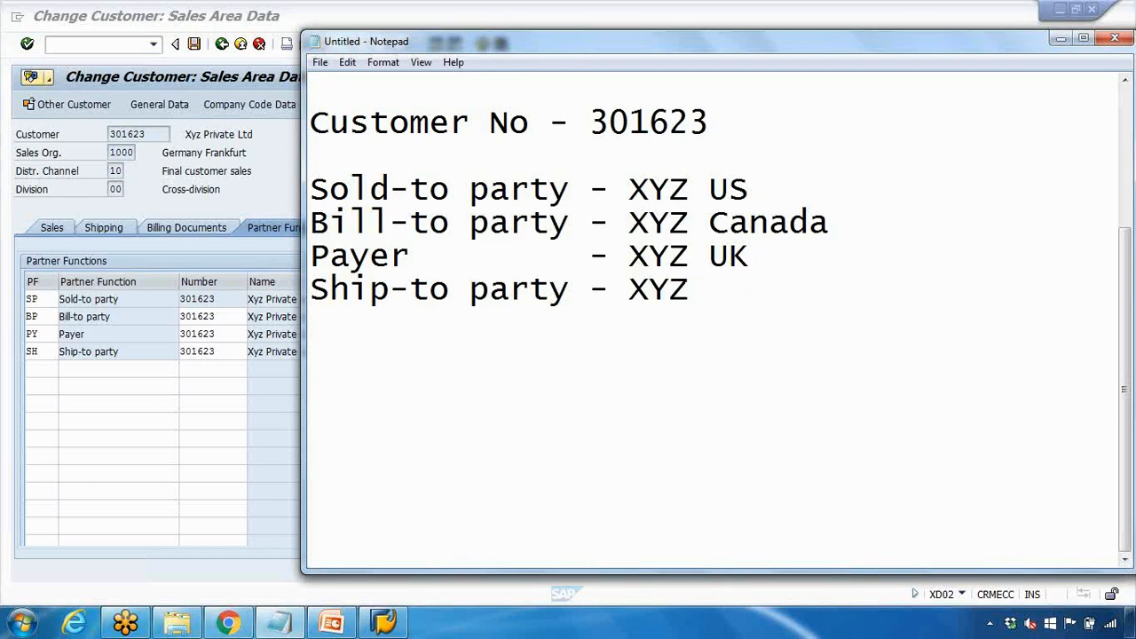
{"action": "type", "text": "Australia"}
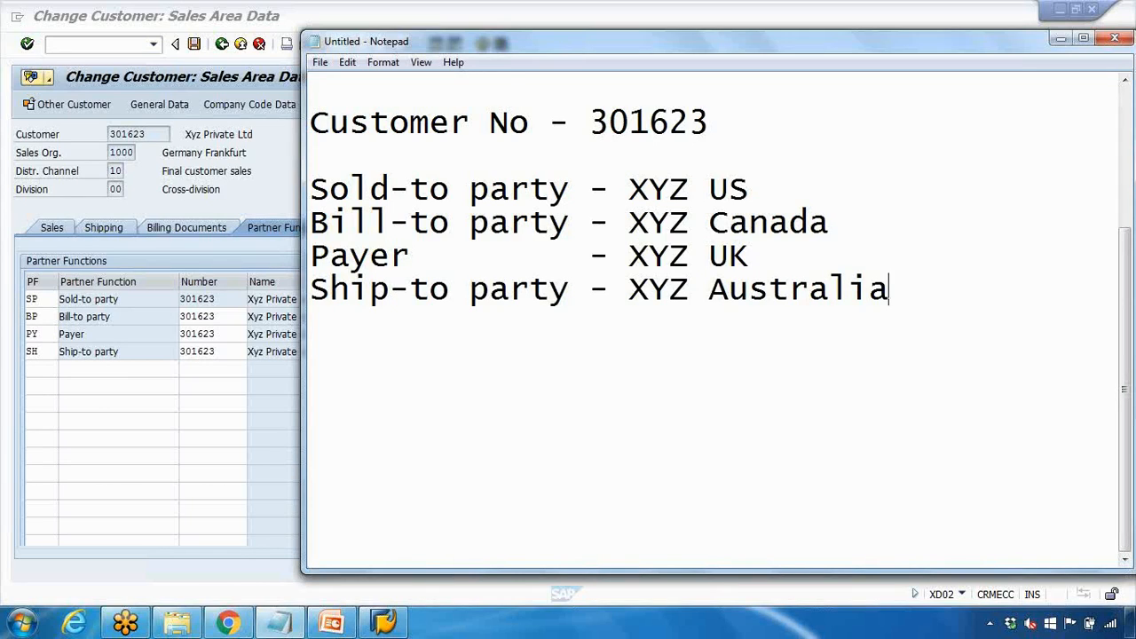
{"action": "left_click", "coordinate": [248, 319]}
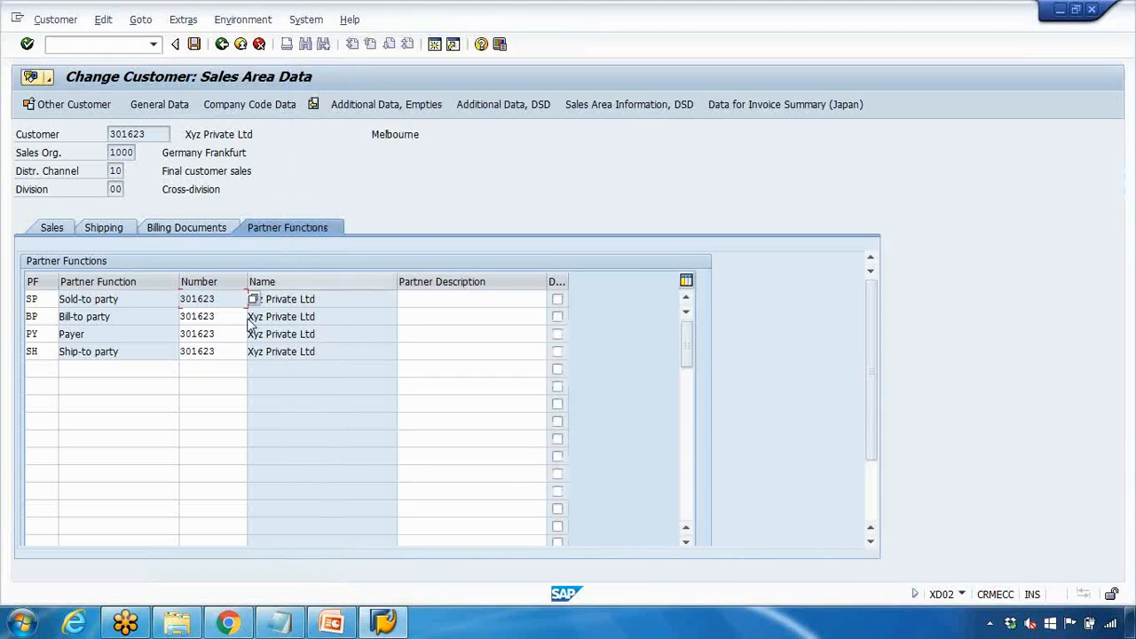
{"action": "left_click_drag", "start_coordinate": [181, 299], "coordinate": [216, 316]}
{"action": "double_click", "coordinate": [217, 316]}
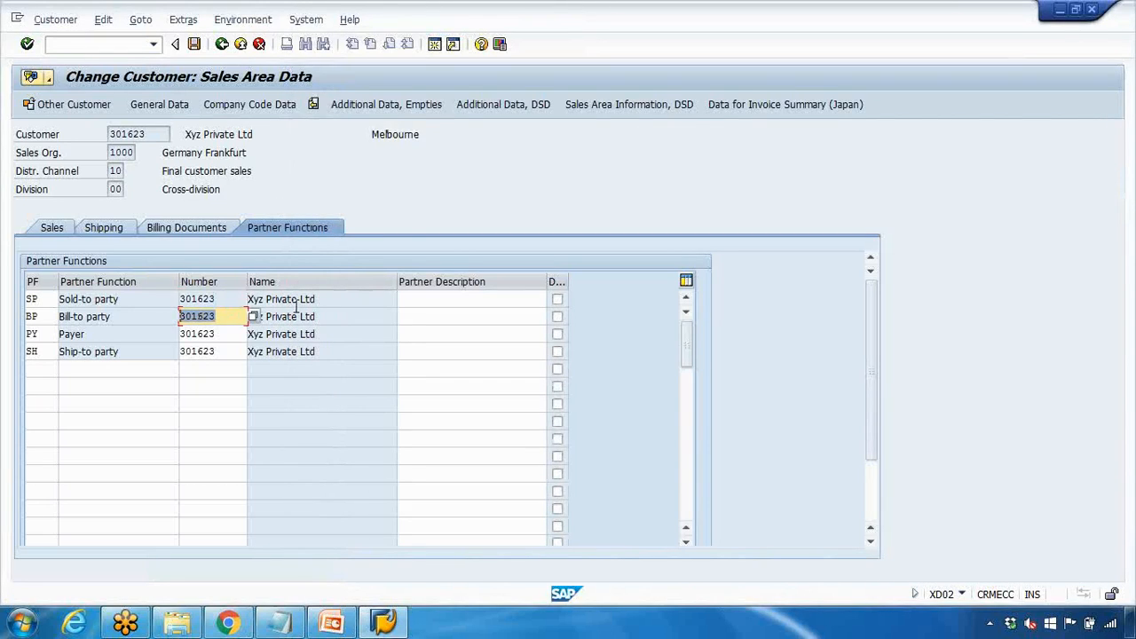
{"action": "left_click_drag", "start_coordinate": [120, 300], "coordinate": [46, 309]}
{"action": "left_click_drag", "start_coordinate": [128, 319], "coordinate": [47, 336]}
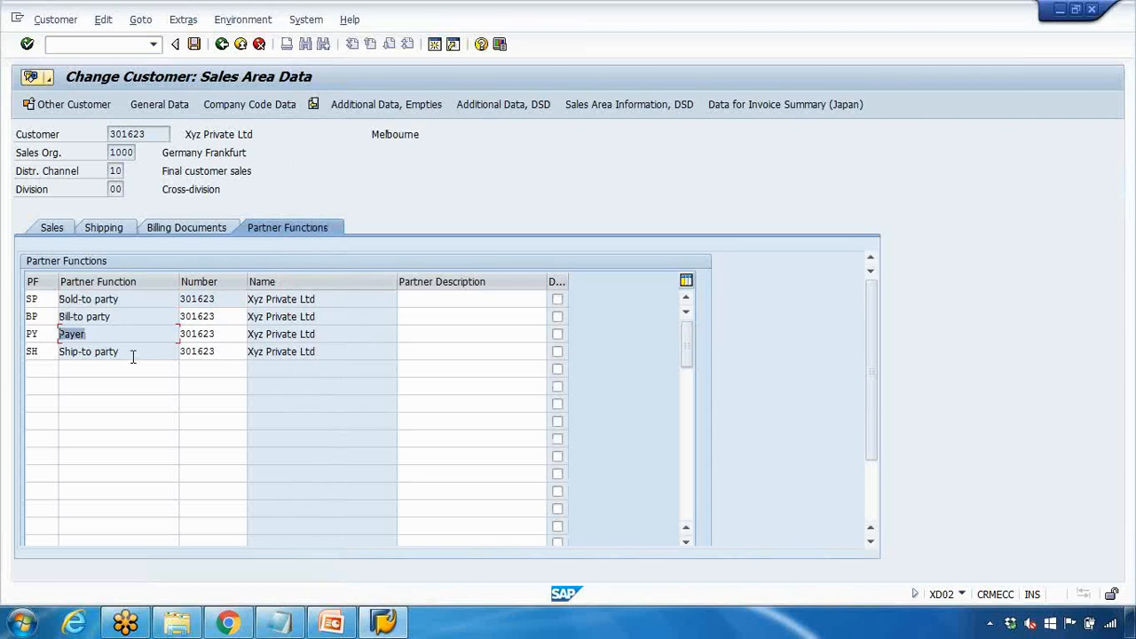
{"action": "left_click_drag", "start_coordinate": [126, 352], "coordinate": [50, 352]}
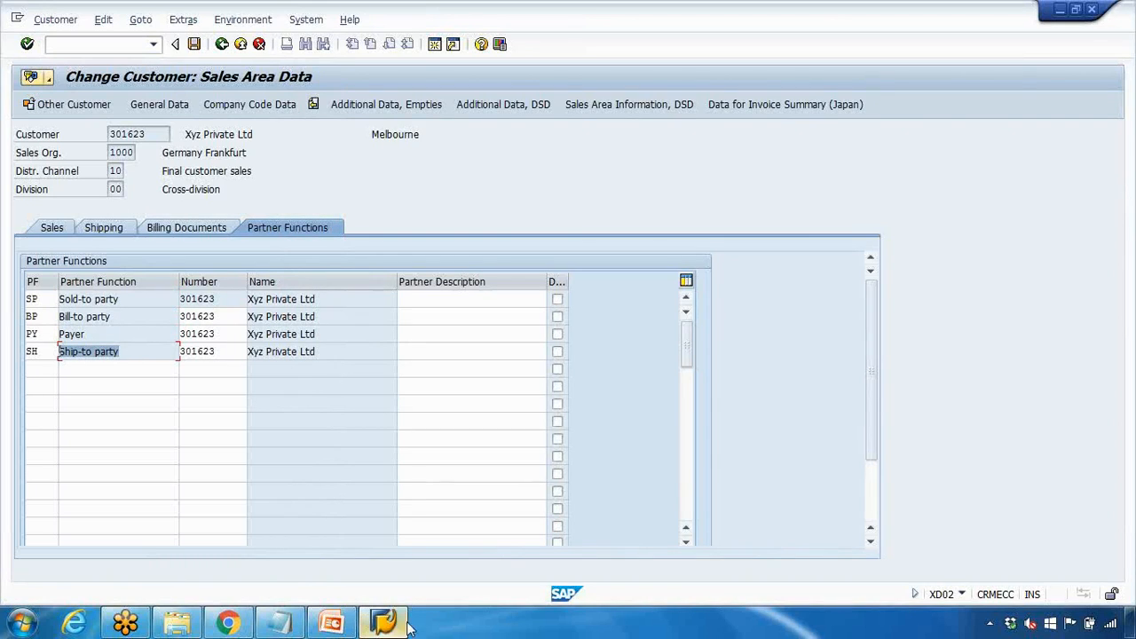
{"action": "left_click", "coordinate": [285, 618]}
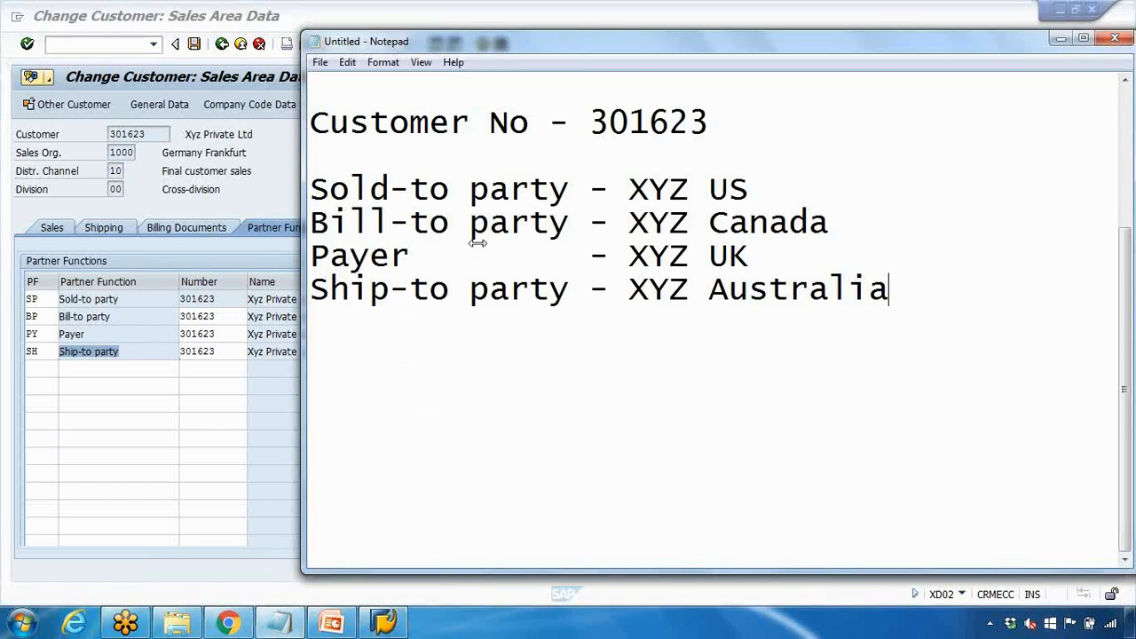
{"action": "left_click", "coordinate": [272, 190]}
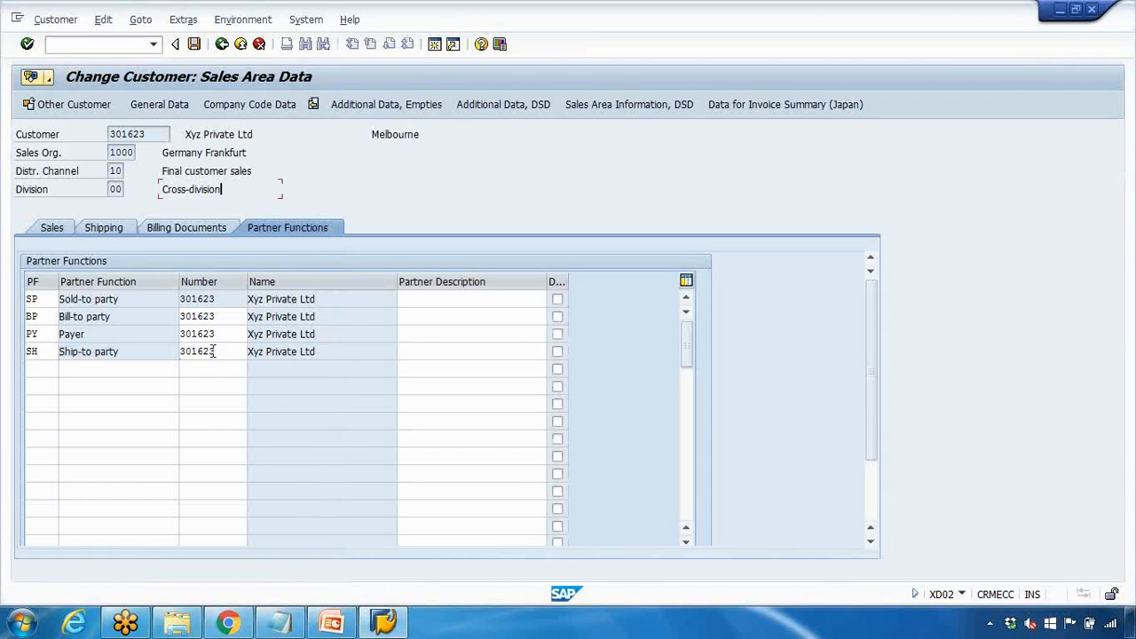
{"action": "left_click_drag", "start_coordinate": [215, 316], "coordinate": [147, 315]}
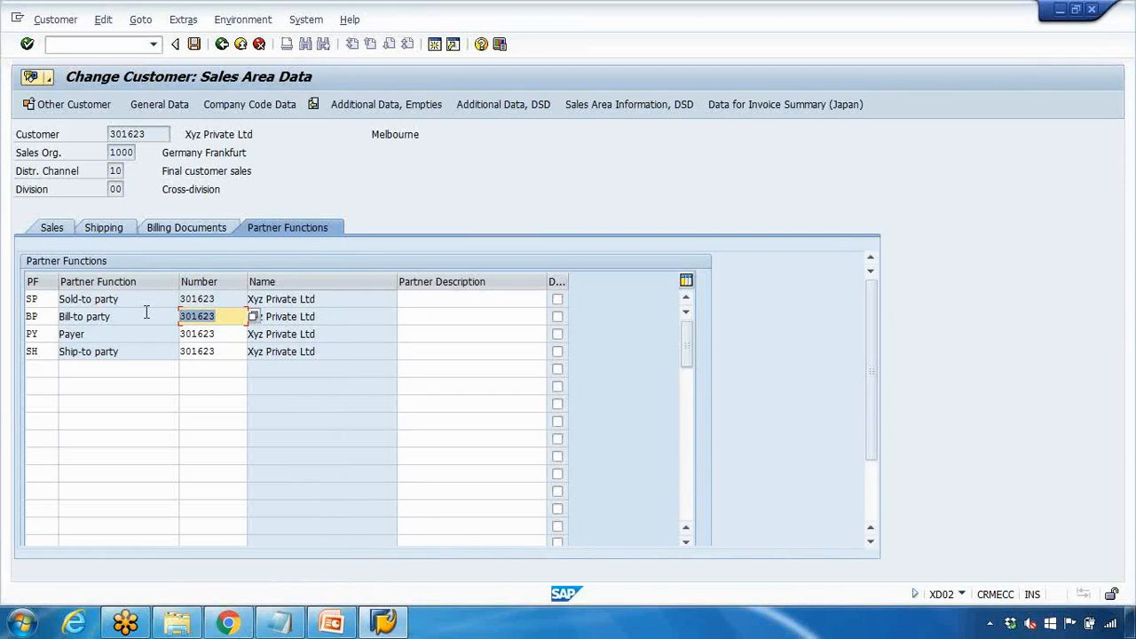
{"action": "left_click_drag", "start_coordinate": [218, 336], "coordinate": [136, 329]}
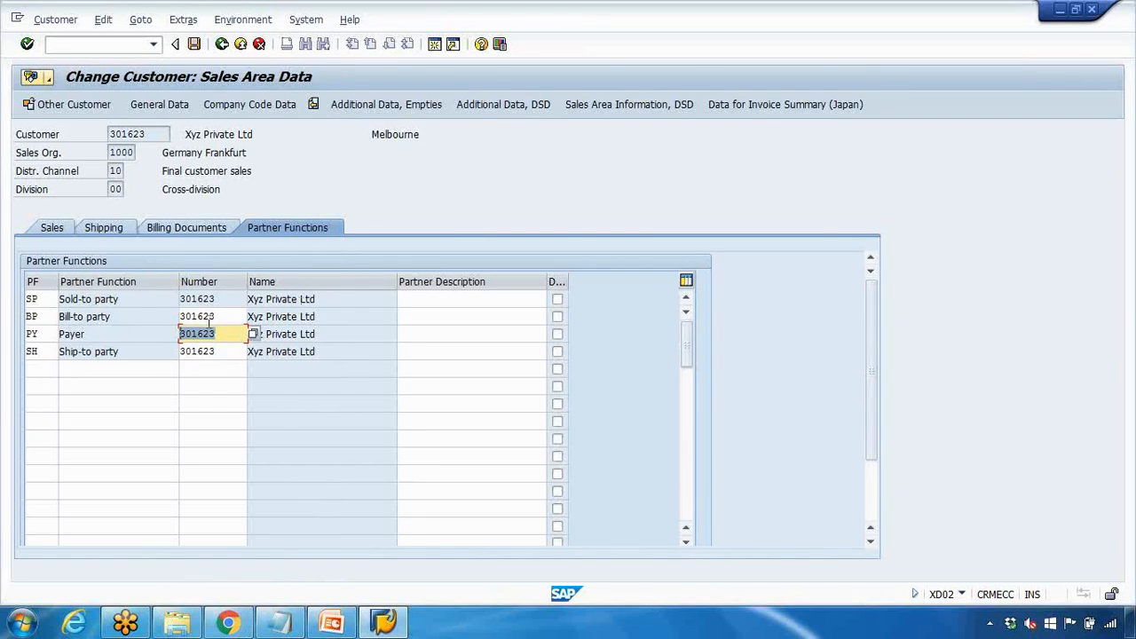
{"action": "left_click_drag", "start_coordinate": [216, 352], "coordinate": [151, 342]}
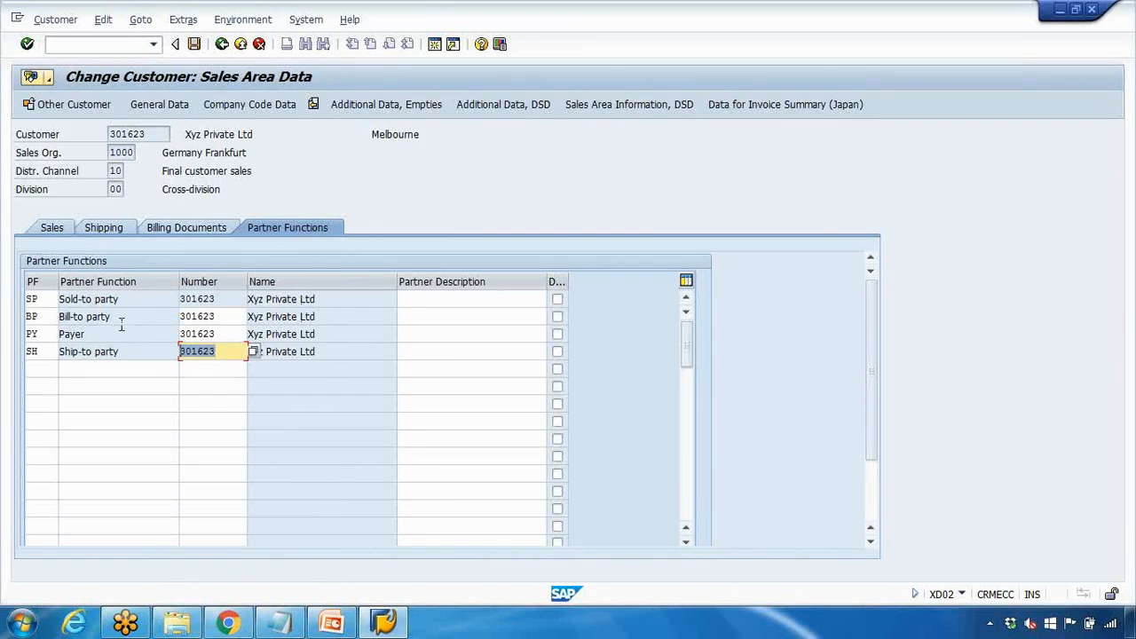
{"action": "left_click", "coordinate": [280, 621]}
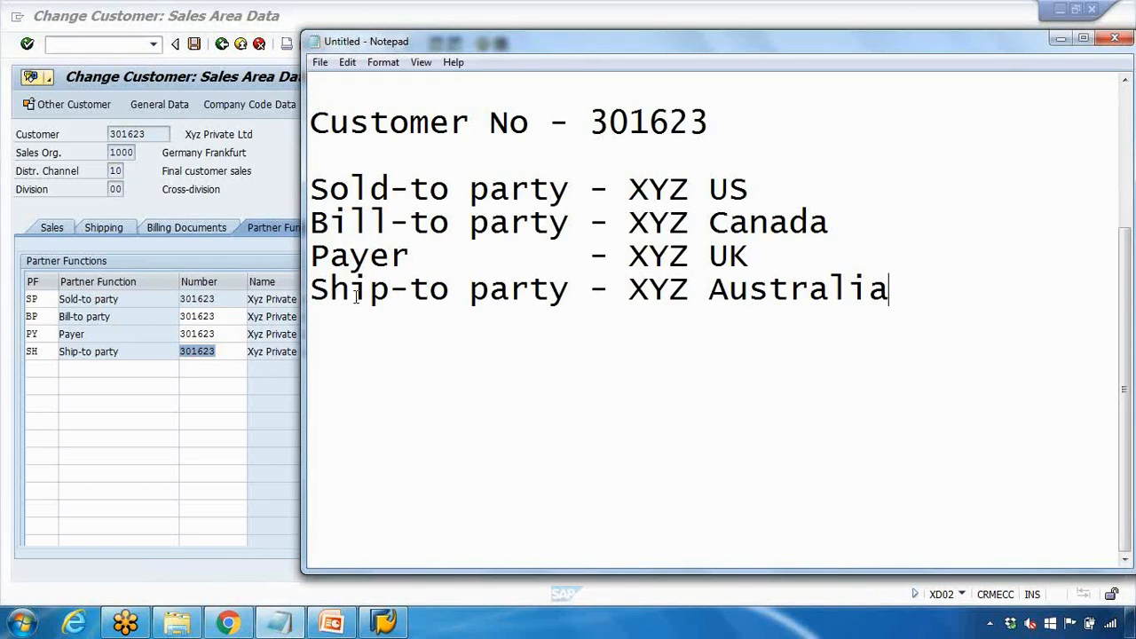
{"action": "left_click_drag", "start_coordinate": [351, 293], "coordinate": [529, 293]}
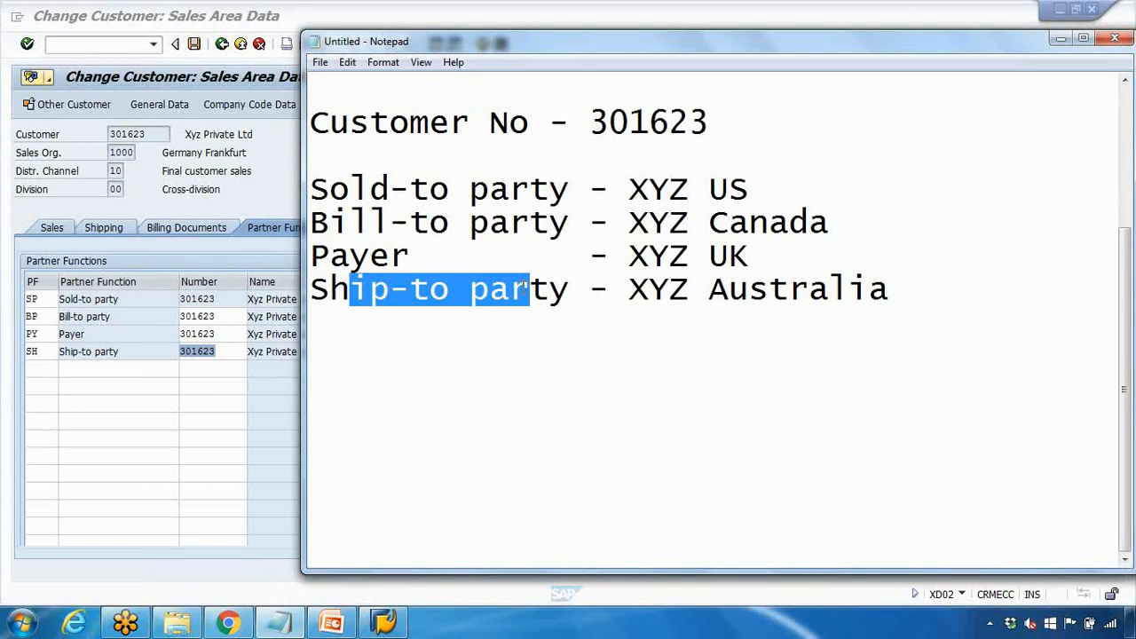
{"action": "left_click", "coordinate": [273, 166]}
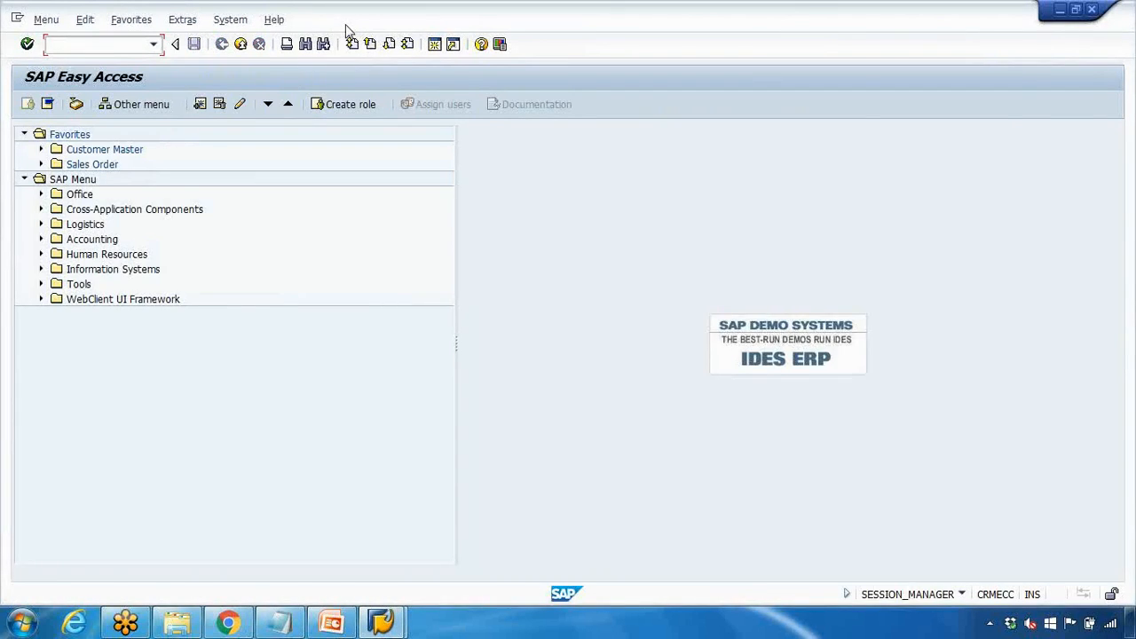
Resize the new session window, start XD01 and view the available account groups
{"action": "left_click_drag", "start_coordinate": [344, 24], "coordinate": [581, 92]}
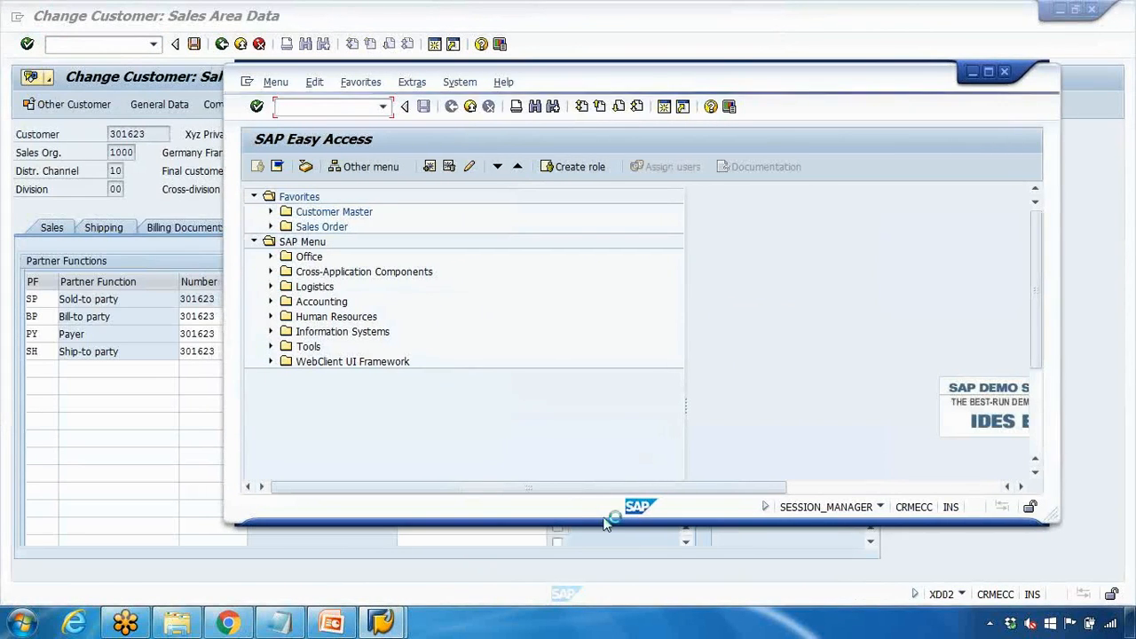
{"action": "left_click_drag", "start_coordinate": [578, 524], "coordinate": [578, 594]}
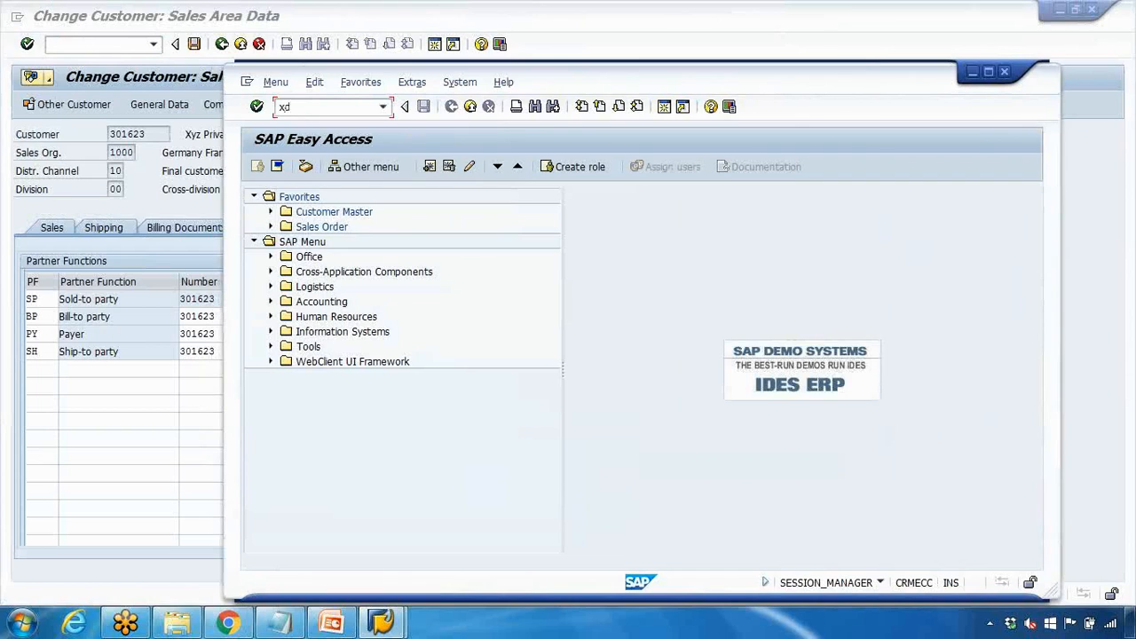
{"action": "type", "text": "01"}
{"action": "key", "text": "Return"}
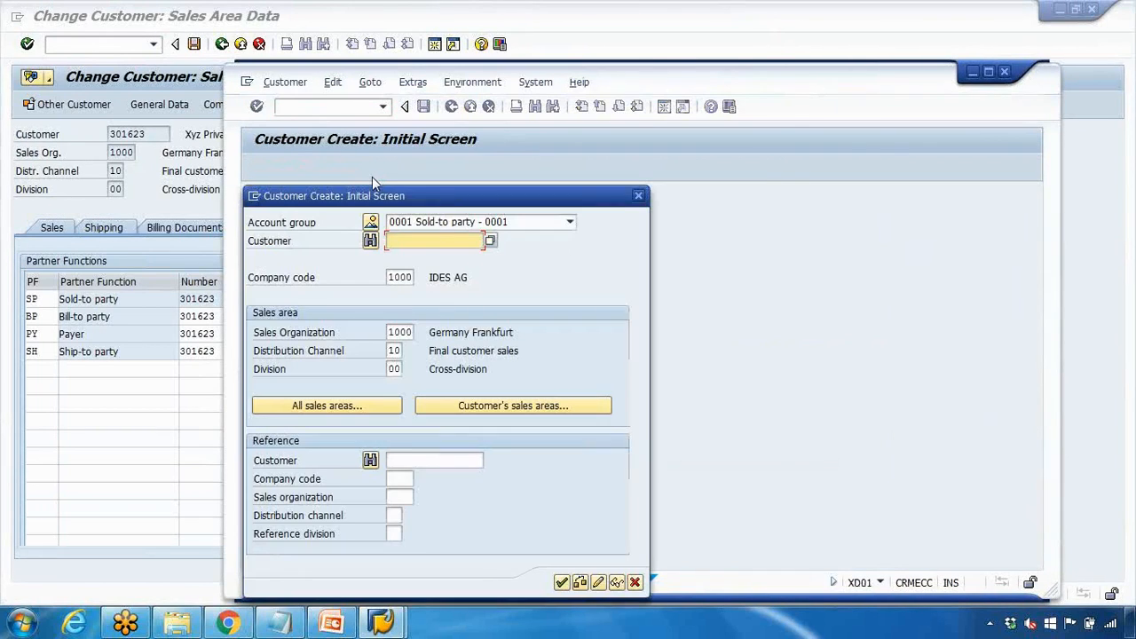
{"action": "left_click_drag", "start_coordinate": [452, 200], "coordinate": [484, 146]}
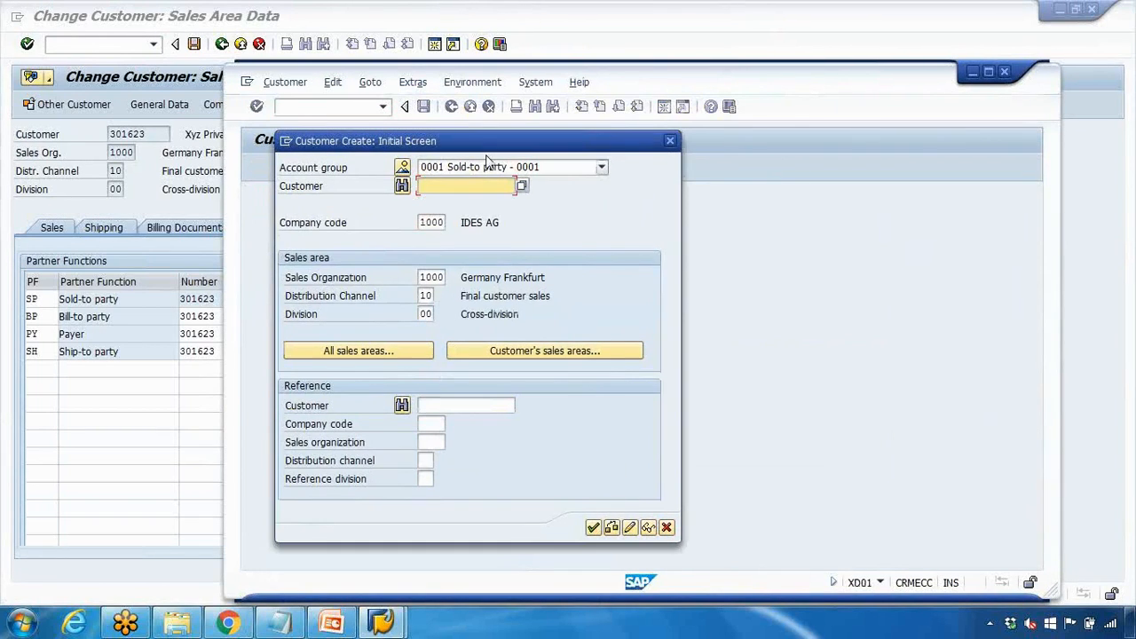
{"action": "left_click", "coordinate": [486, 165]}
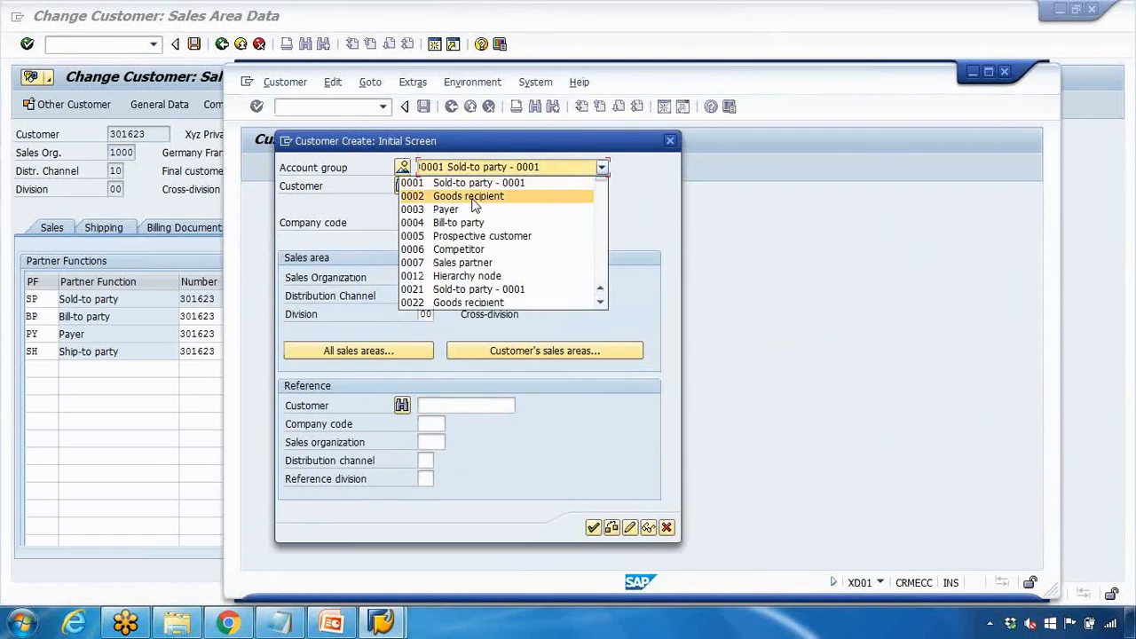
Move XYZ Australia onto its own line labelled '/Goods receipient' under Ship-to party, then minimize Notepad
{"action": "left_click", "coordinate": [279, 621]}
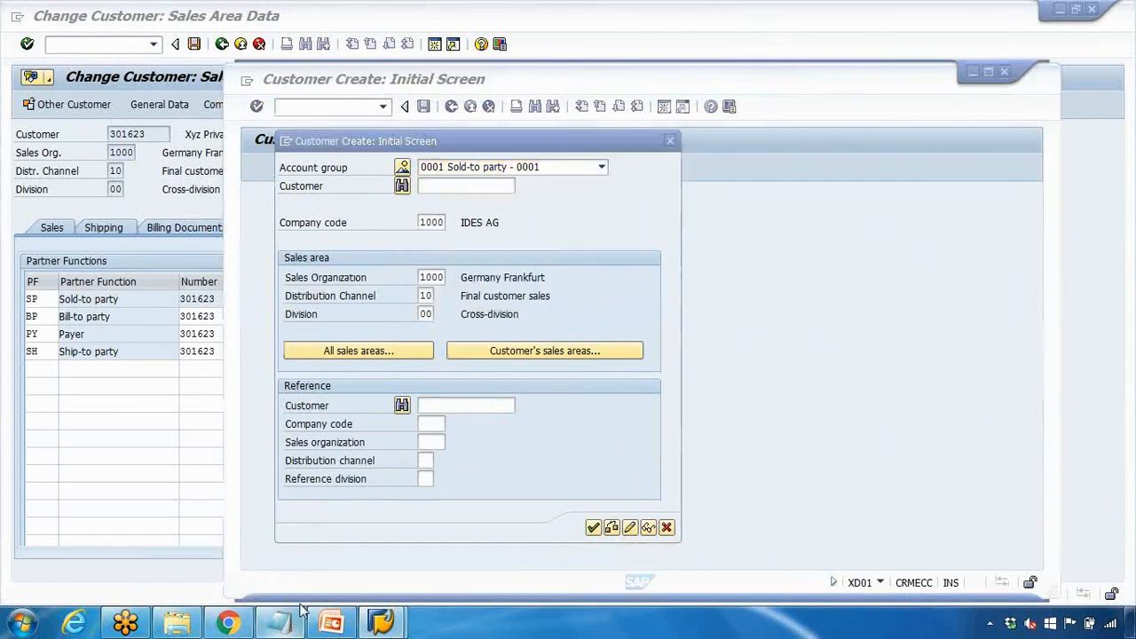
{"action": "left_click", "coordinate": [572, 291]}
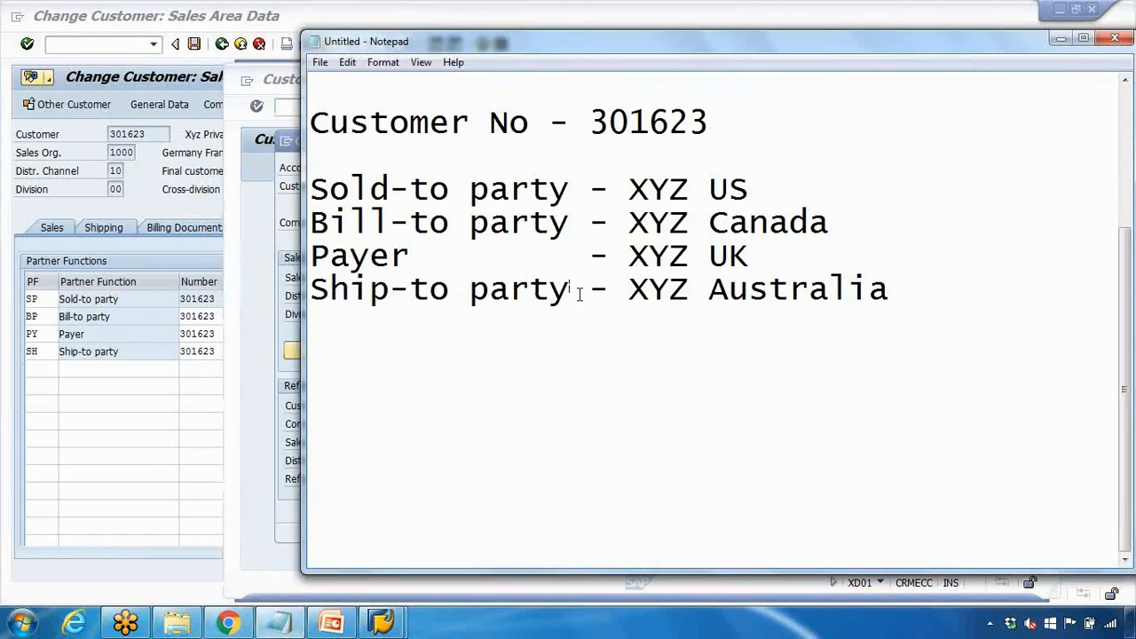
{"action": "key", "text": "Return"}
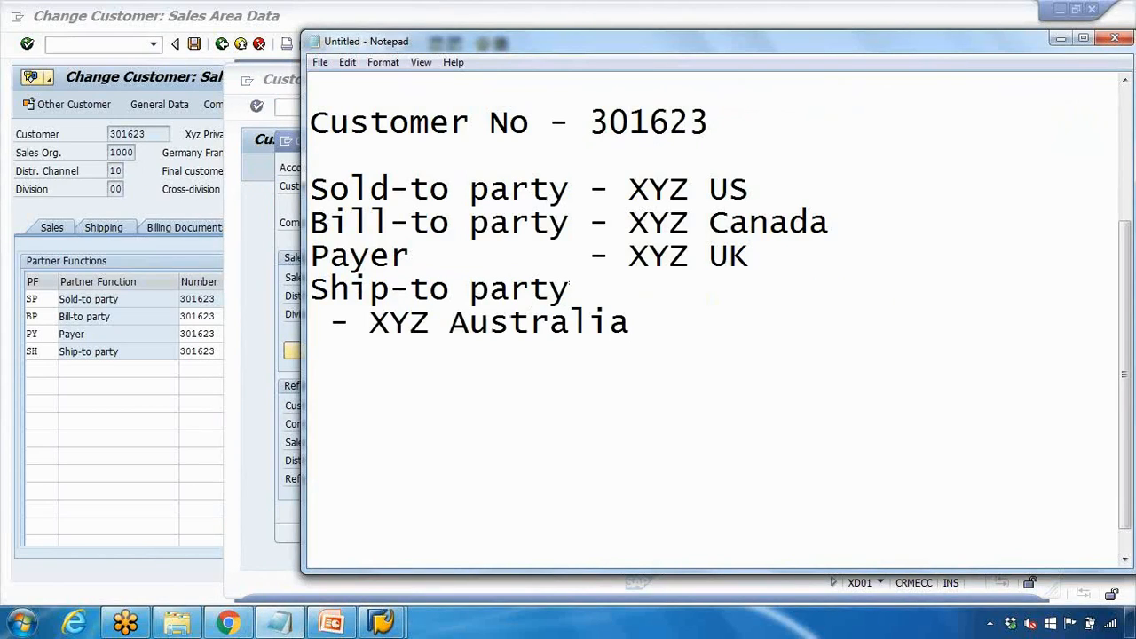
{"action": "type", "text": "/ "}
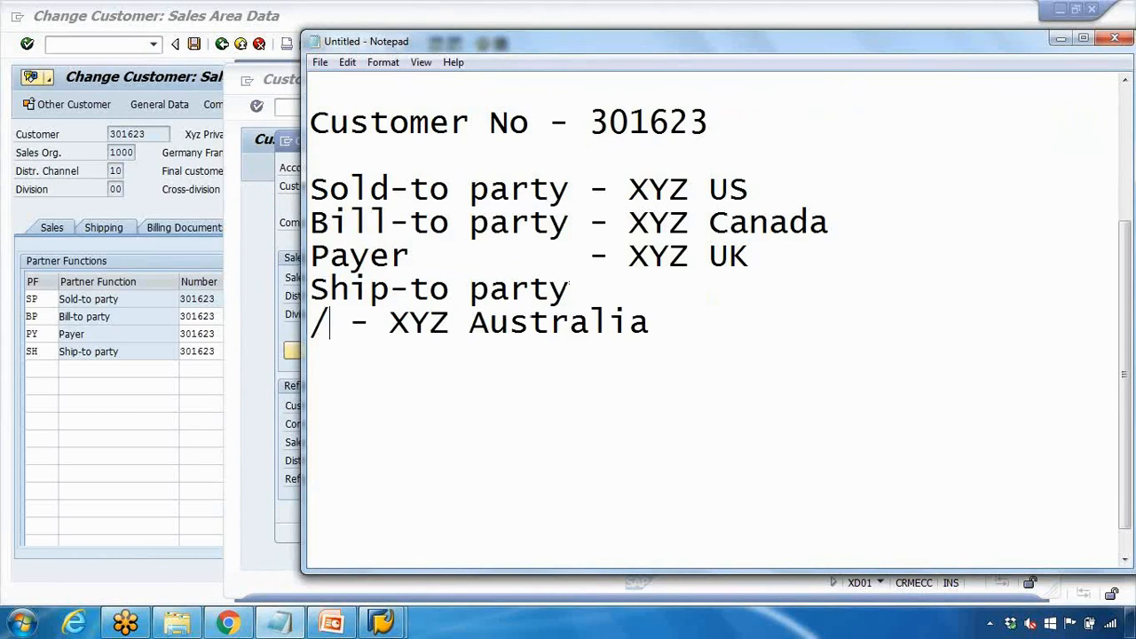
{"action": "type", "text": "Goods r"}
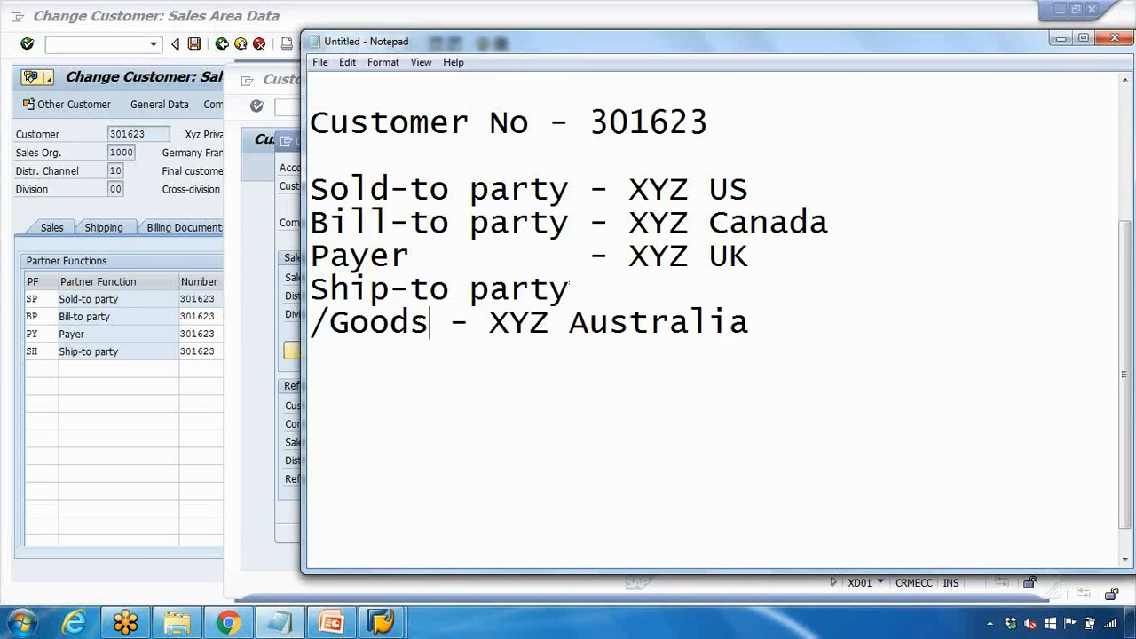
{"action": "type", "text": "eceipien"}
{"action": "key", "text": "BackSpace"}
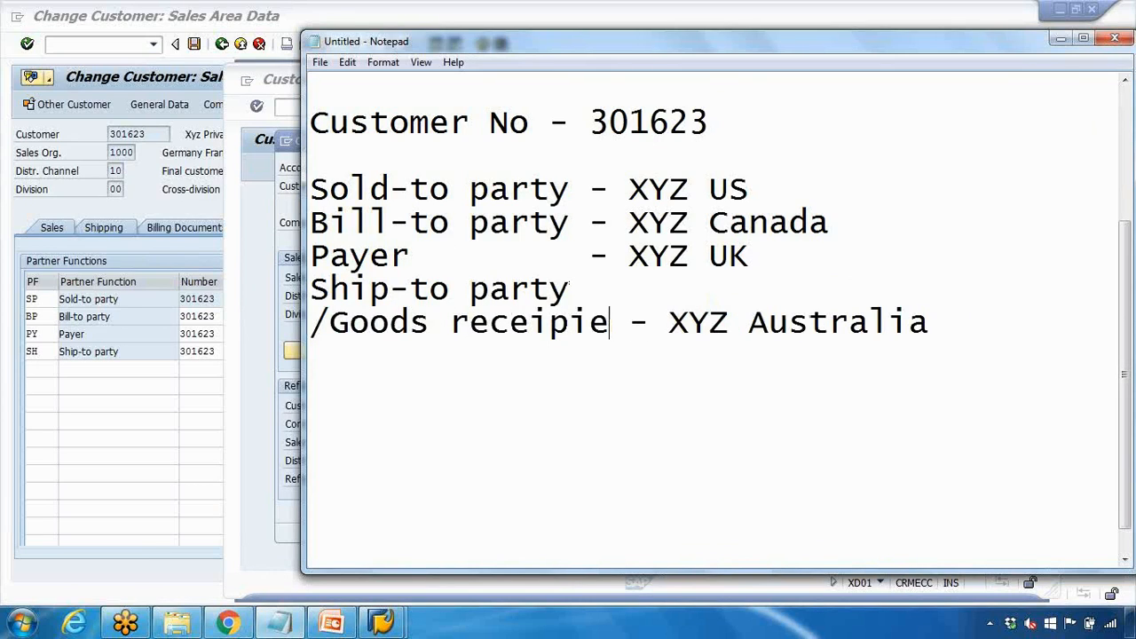
{"action": "left_click_drag", "start_coordinate": [504, 63], "coordinate": [513, 113]}
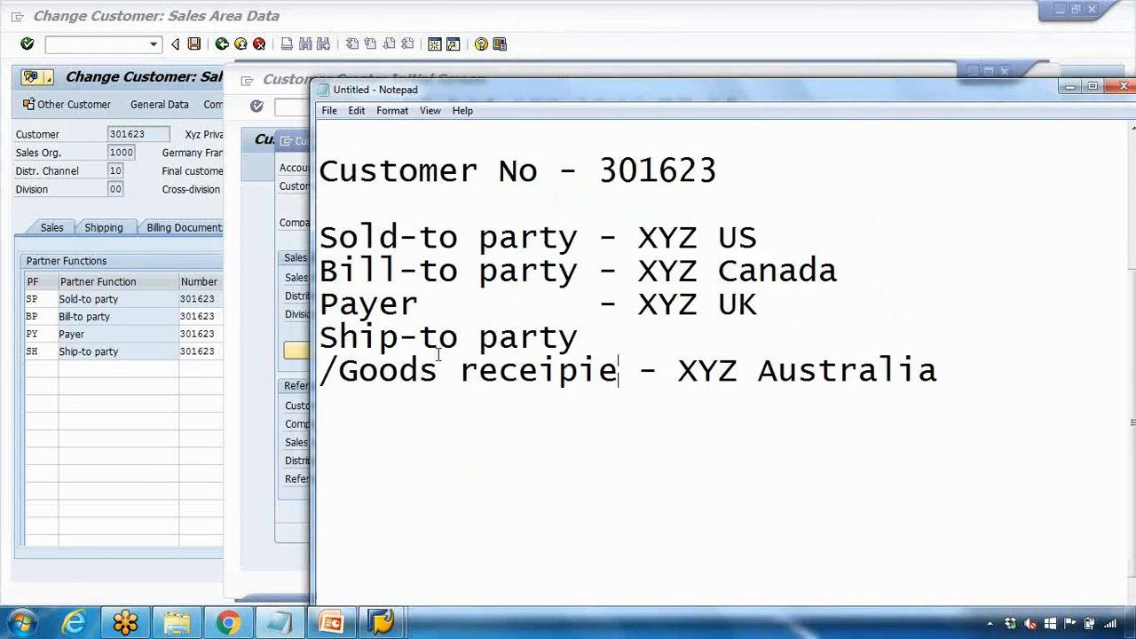
{"action": "type", "text": "nt"}
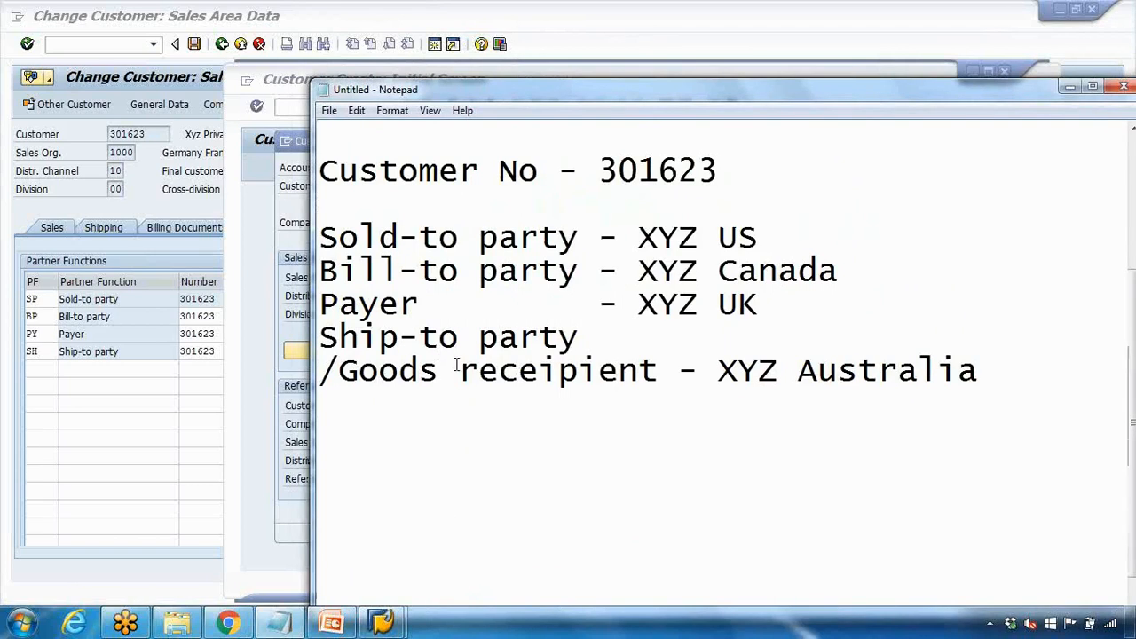
{"action": "left_click", "coordinate": [1069, 86]}
{"action": "left_click", "coordinate": [523, 170]}
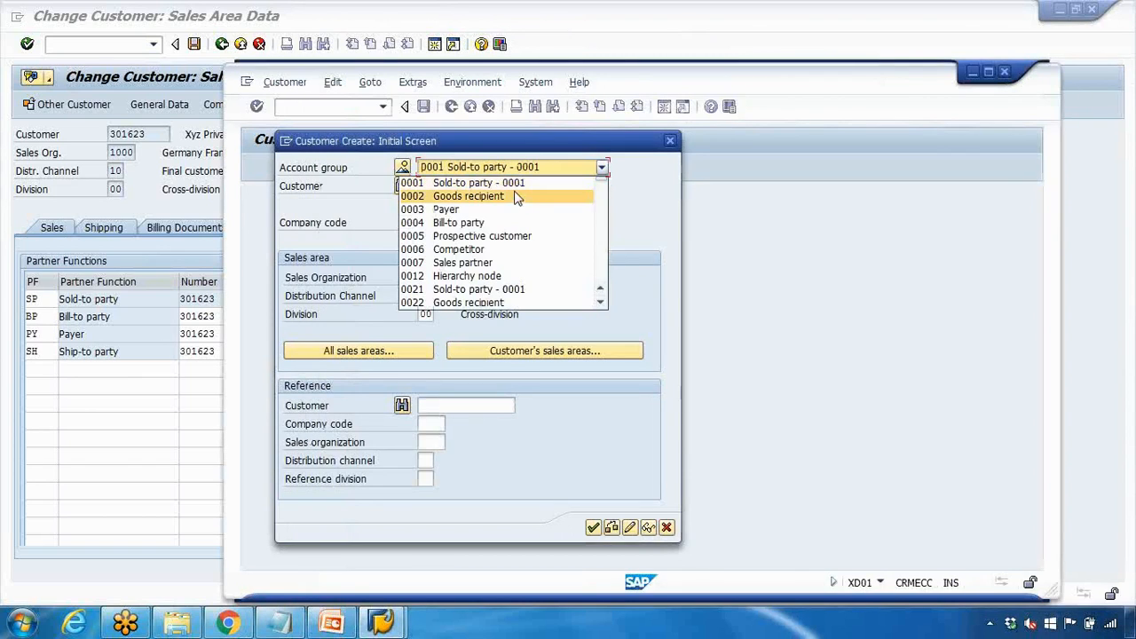
Create the new customer with account group 0002 Goods recipient
{"action": "left_click", "coordinate": [516, 197]}
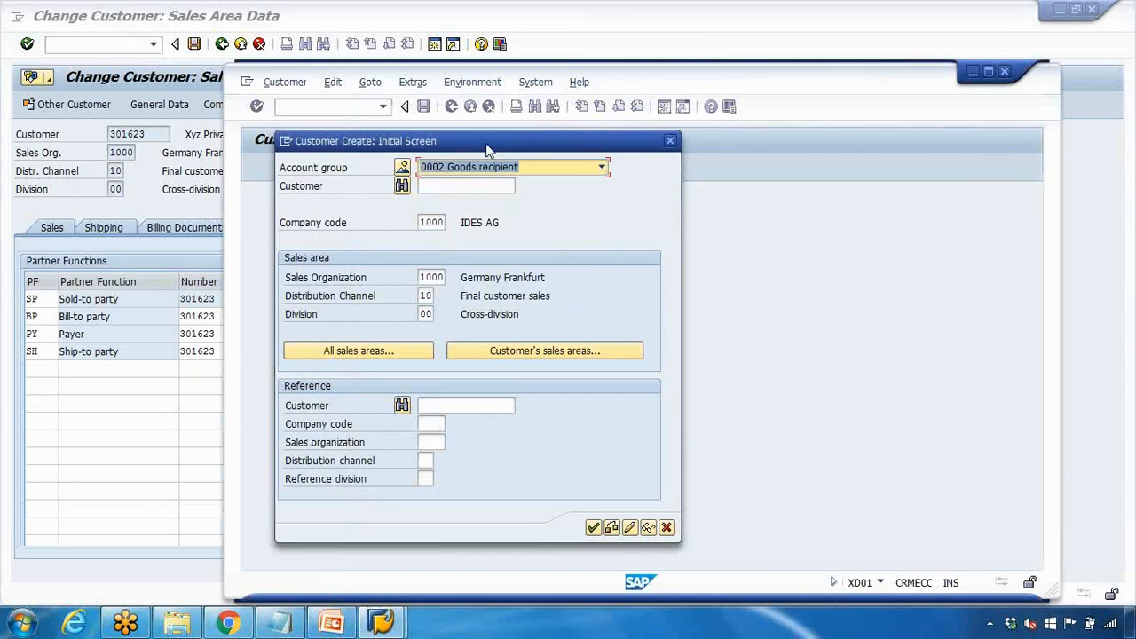
{"action": "left_click_drag", "start_coordinate": [420, 277], "coordinate": [441, 296]}
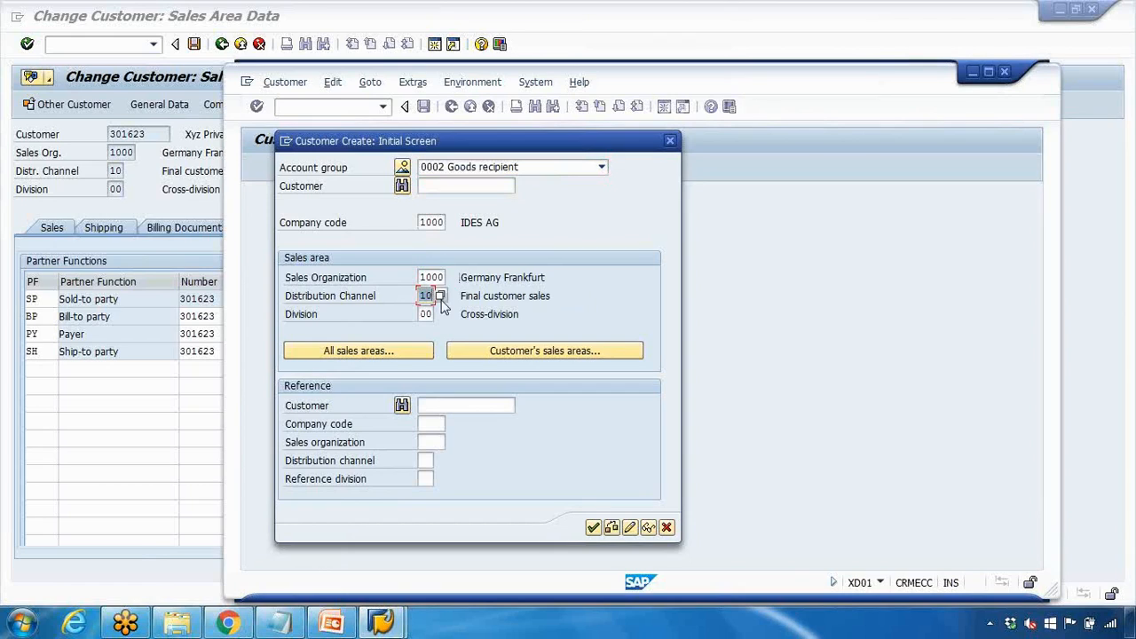
{"action": "left_click", "coordinate": [593, 527]}
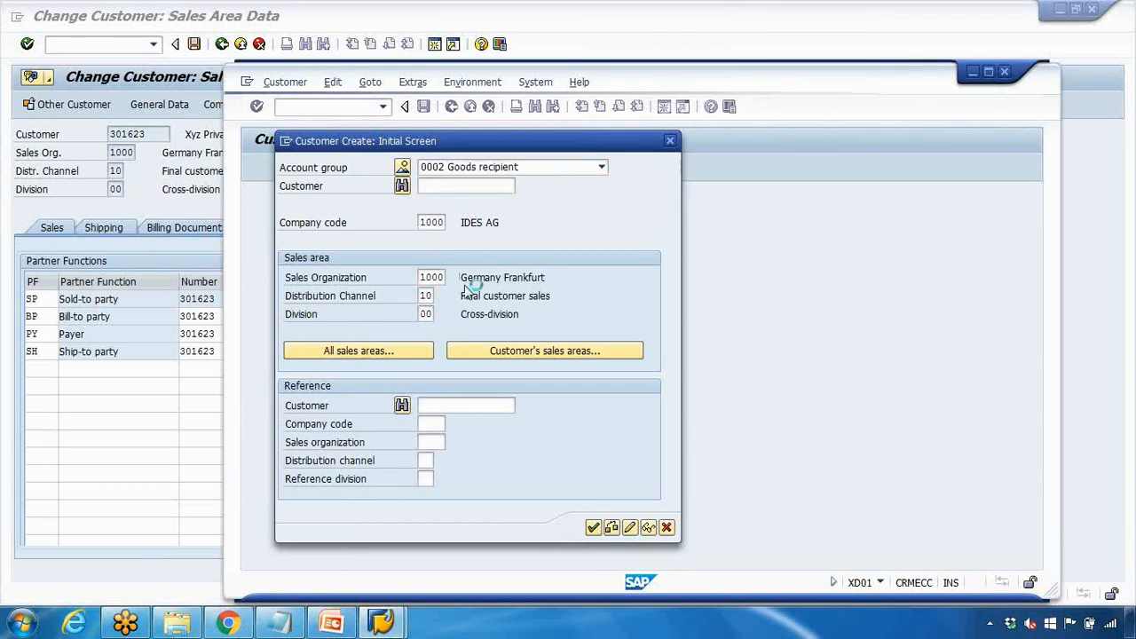
Correct 'receipient' to 'recipient' in the notes and select the name XYZ Australia
{"action": "left_click", "coordinate": [300, 621]}
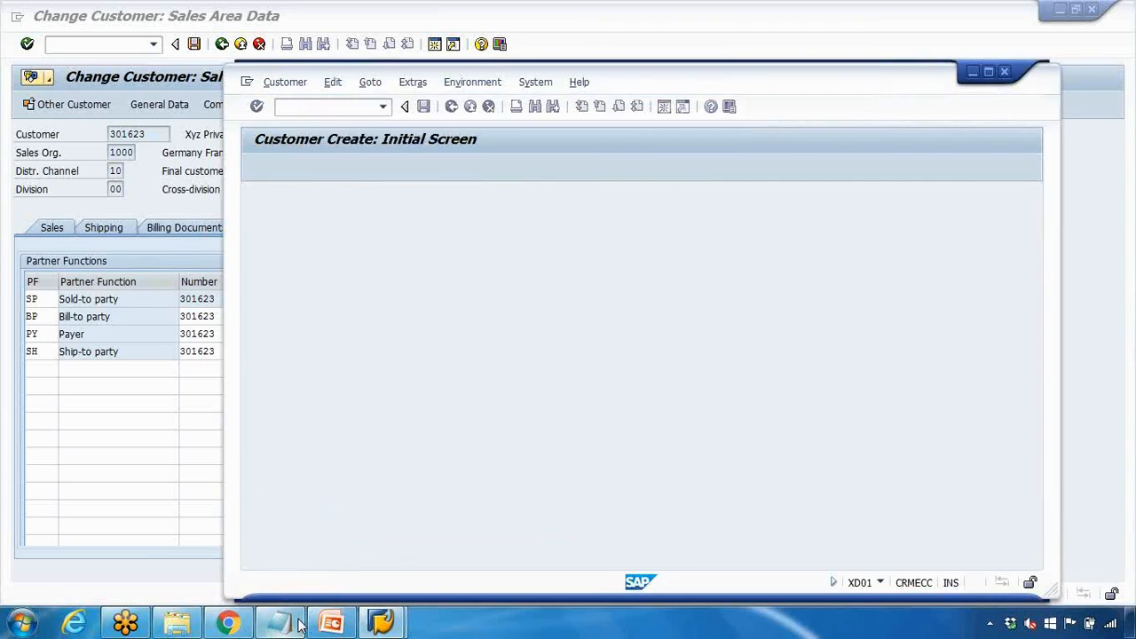
{"action": "left_click", "coordinate": [300, 621]}
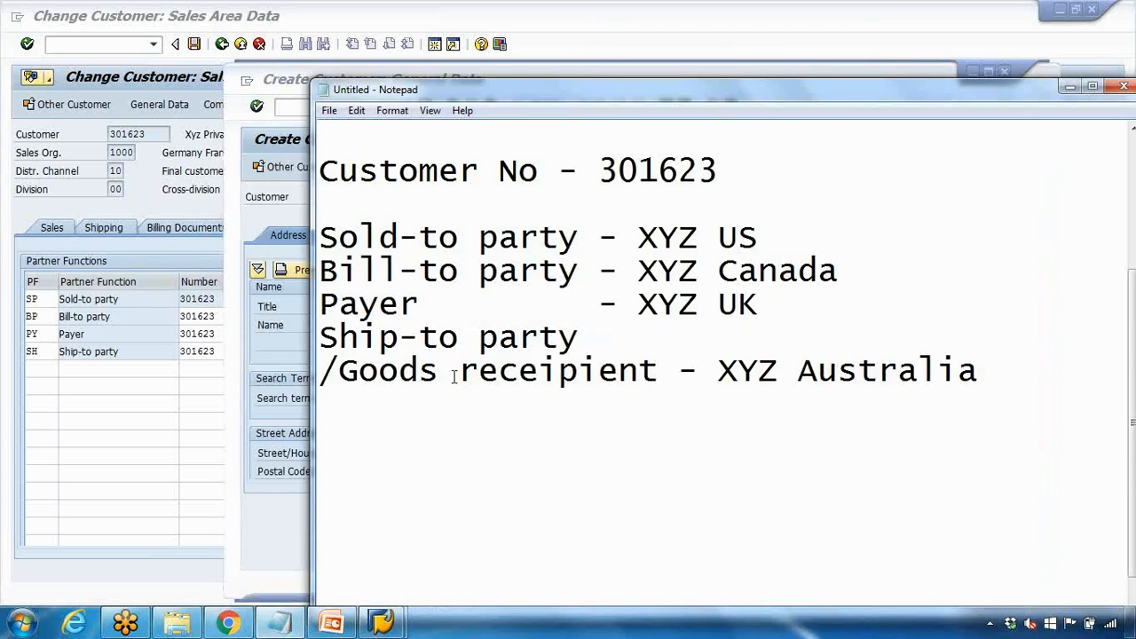
{"action": "left_click_drag", "start_coordinate": [718, 373], "coordinate": [918, 369]}
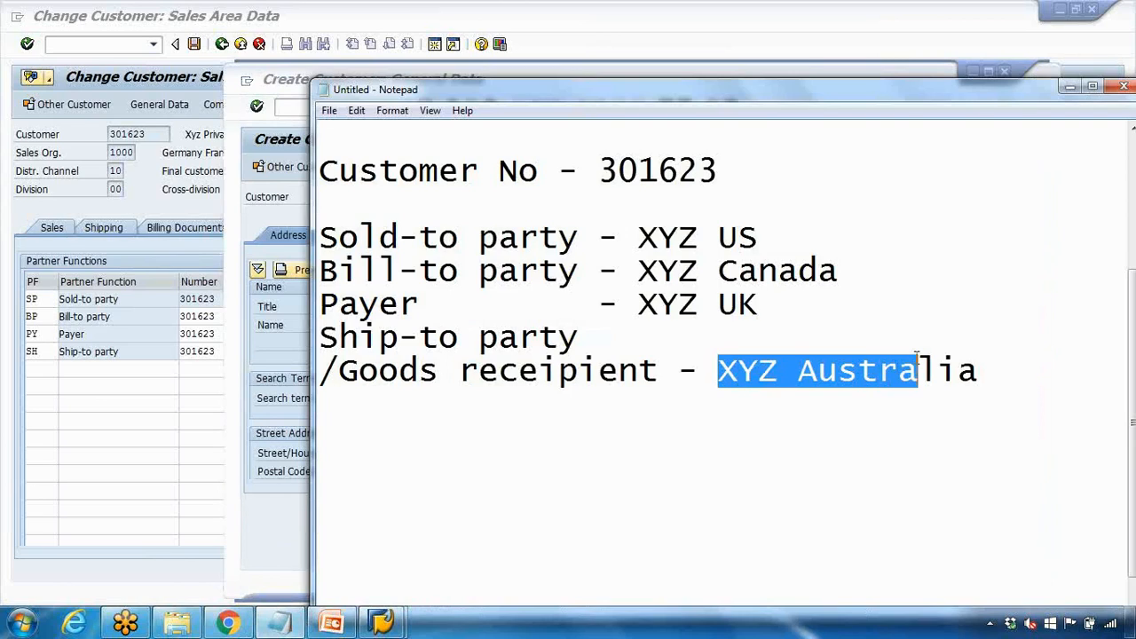
{"action": "left_click", "coordinate": [536, 373]}
{"action": "key", "text": "BackSpace"}
{"action": "left_click_drag", "start_coordinate": [707, 373], "coordinate": [871, 373]}
{"action": "left_click", "coordinate": [1070, 86]}
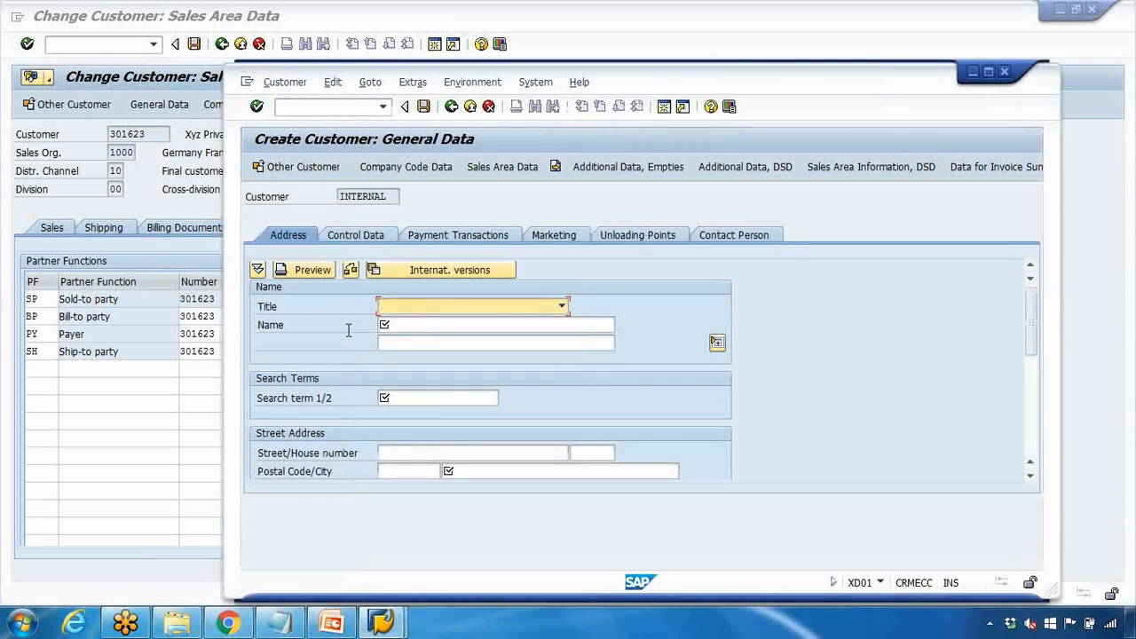
Enter the customer name XYZ Australia Pty Ltd and search term XYZ AU
{"action": "left_click", "coordinate": [425, 323]}
{"action": "type", "text": "XYZ Australia Pty Ltd"}
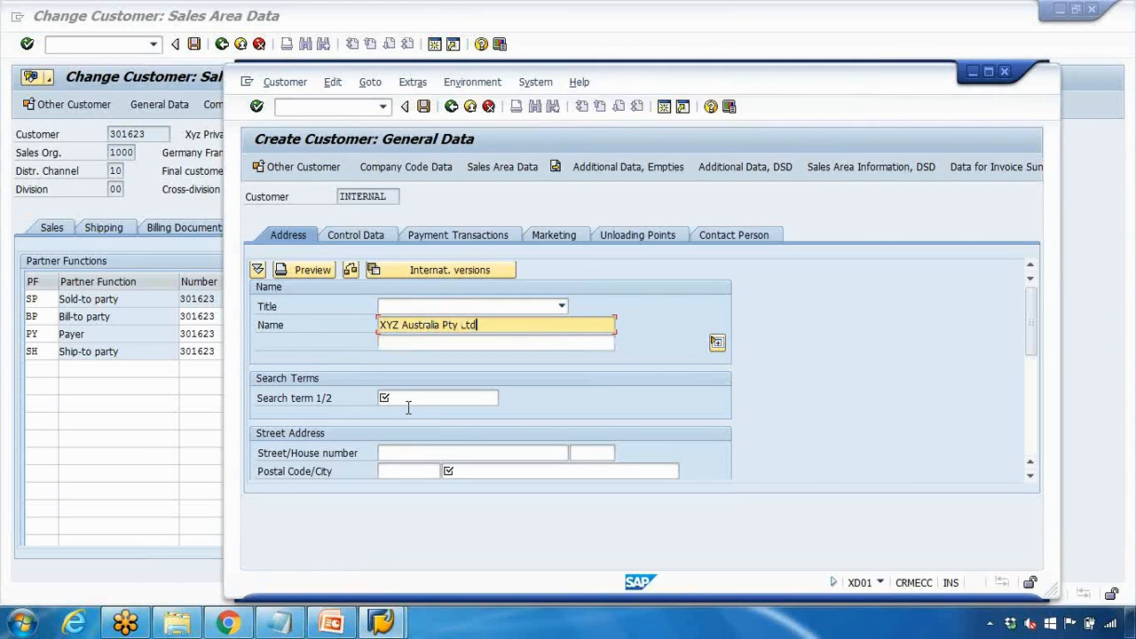
{"action": "left_click", "coordinate": [407, 401]}
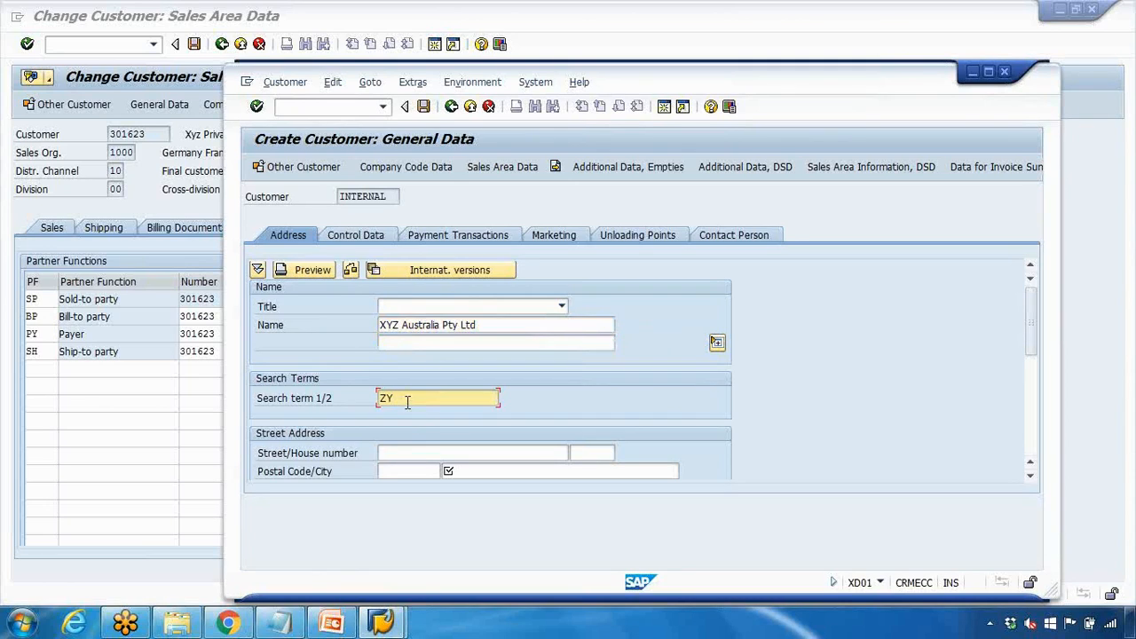
{"action": "key", "text": "BackSpace"}
{"action": "key", "text": "BackSpace"}
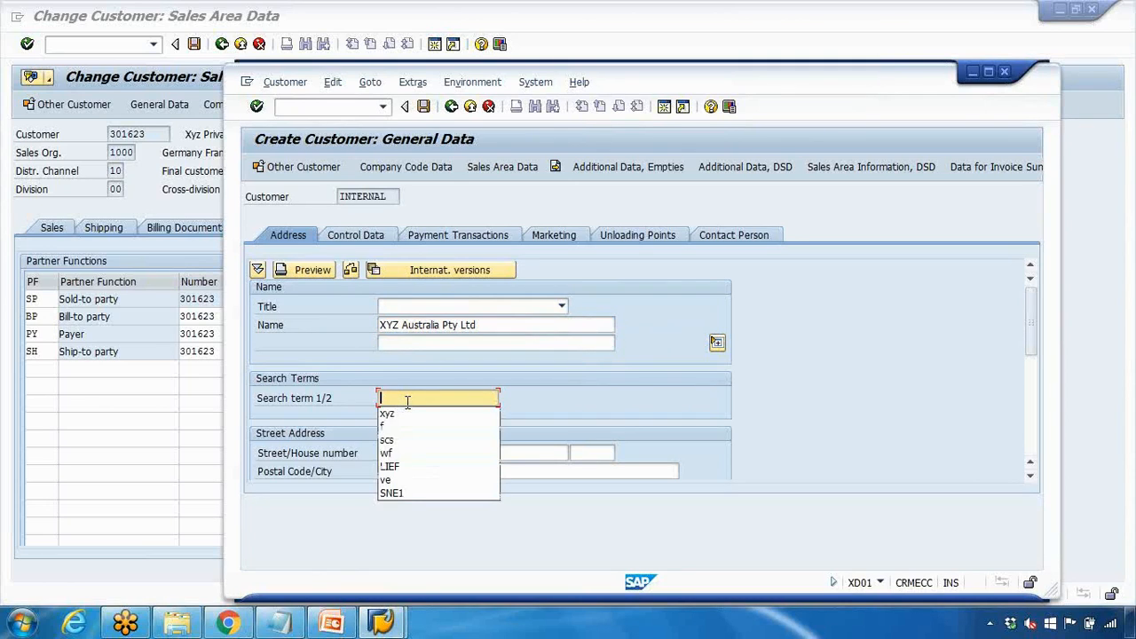
{"action": "type", "text": "XYZ AU"}
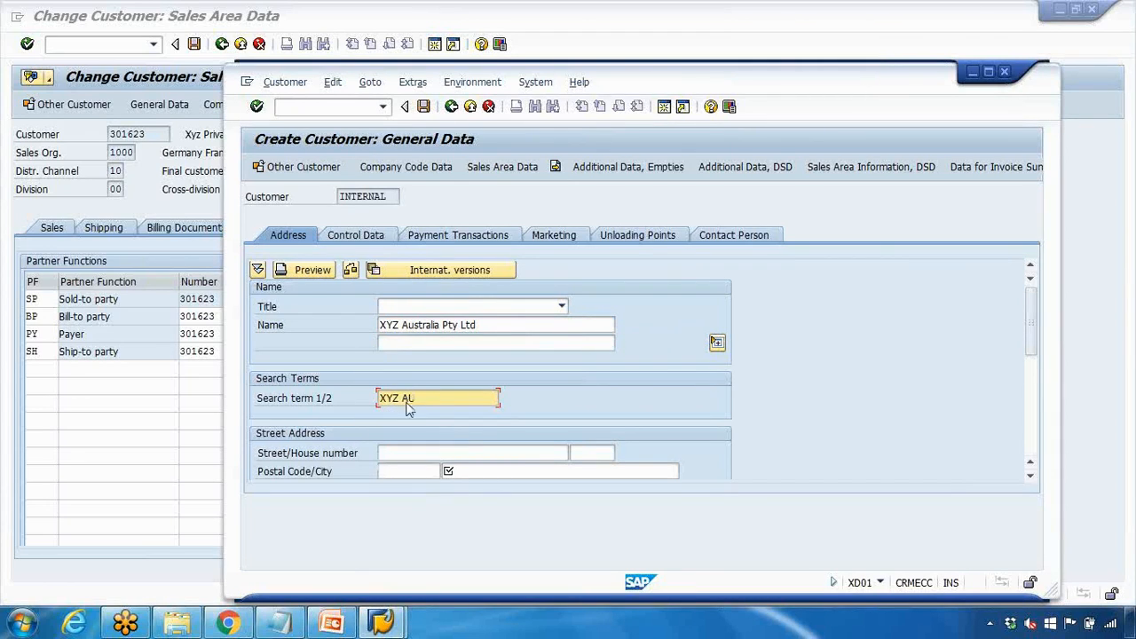
{"action": "left_click_drag", "start_coordinate": [1033, 334], "coordinate": [1031, 372]}
Set street XYZ street, country AU, transportation zone Sydney 2000 and region New South Wales
{"action": "left_click", "coordinate": [432, 344]}
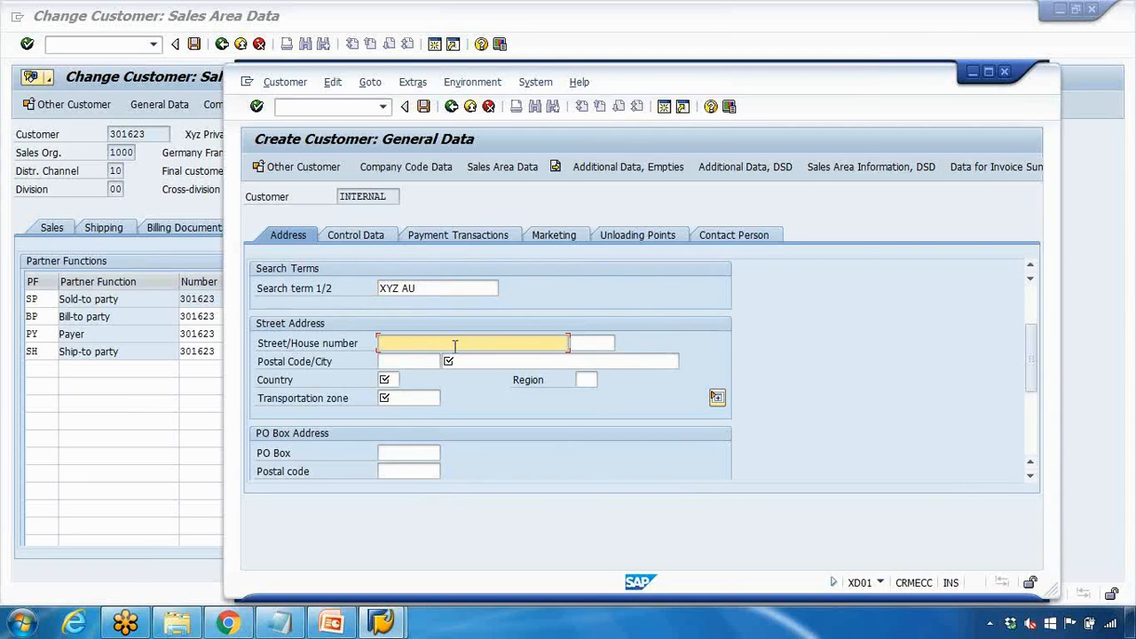
{"action": "type", "text": "XYZ street"}
{"action": "left_click", "coordinate": [468, 361]}
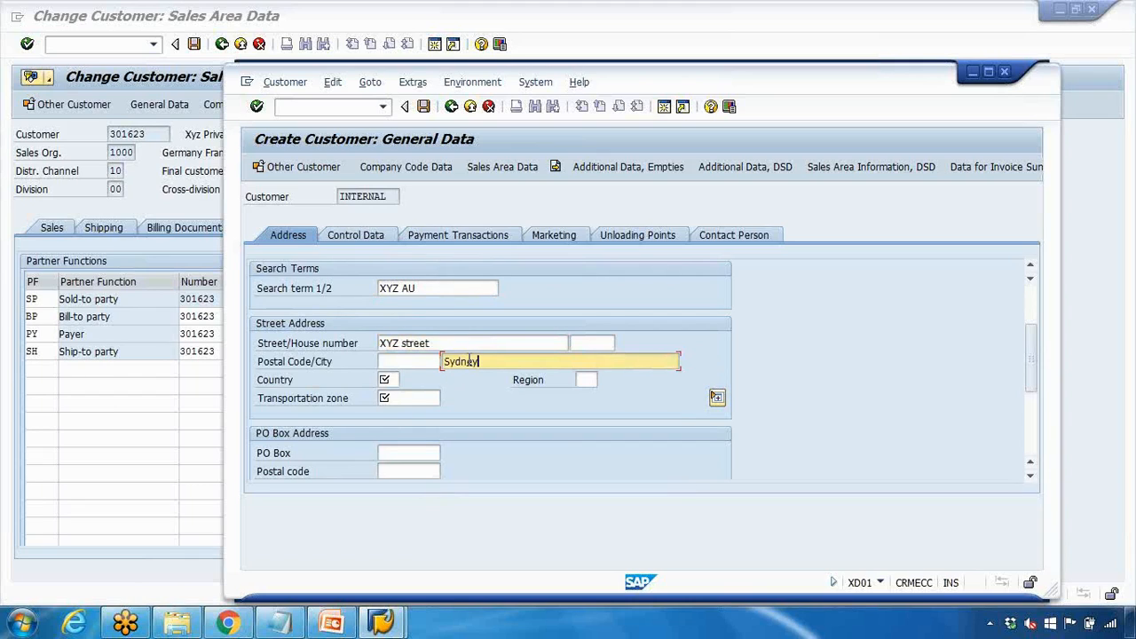
{"action": "left_click", "coordinate": [411, 375]}
{"action": "type", "text": "AU"}
{"action": "left_click", "coordinate": [435, 400]}
{"action": "left_click", "coordinate": [443, 400]}
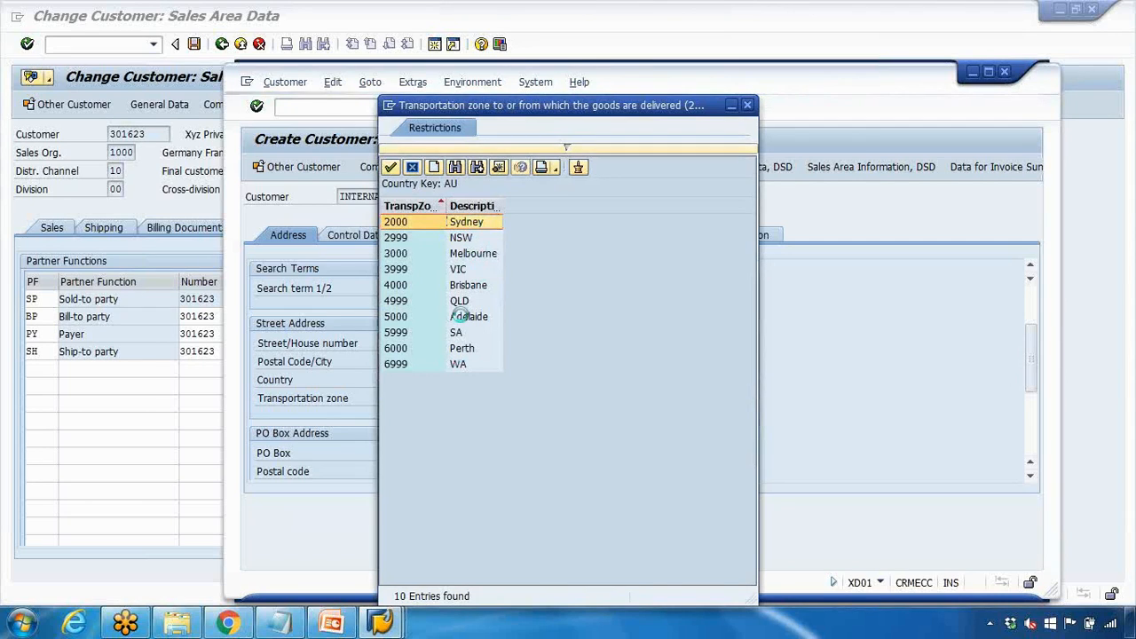
{"action": "left_click", "coordinate": [474, 229]}
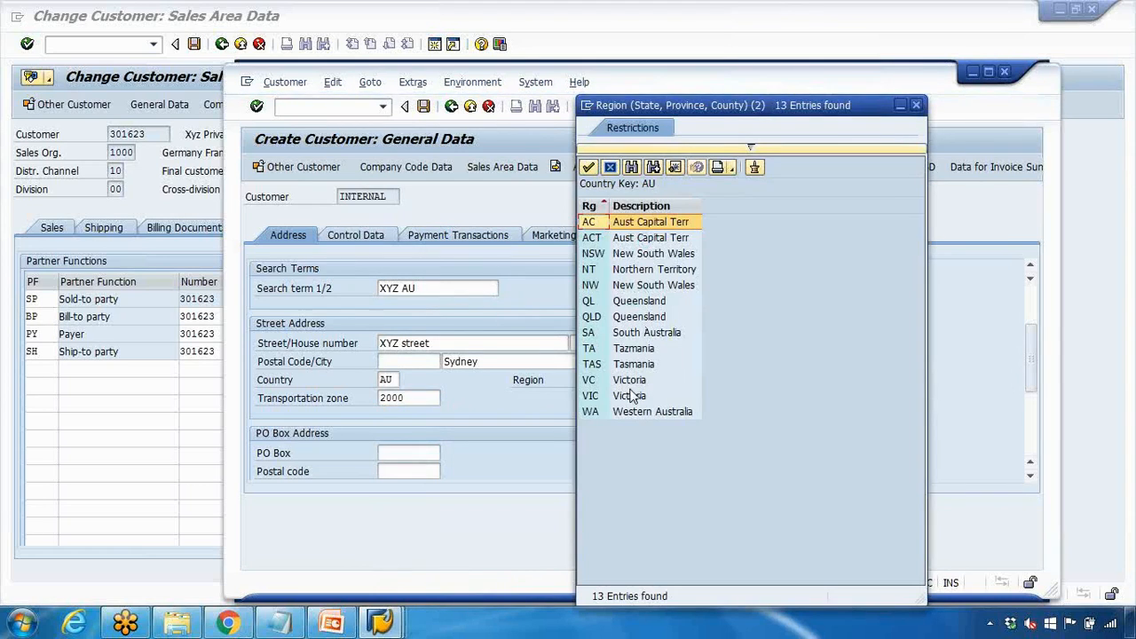
{"action": "double_click", "coordinate": [632, 255]}
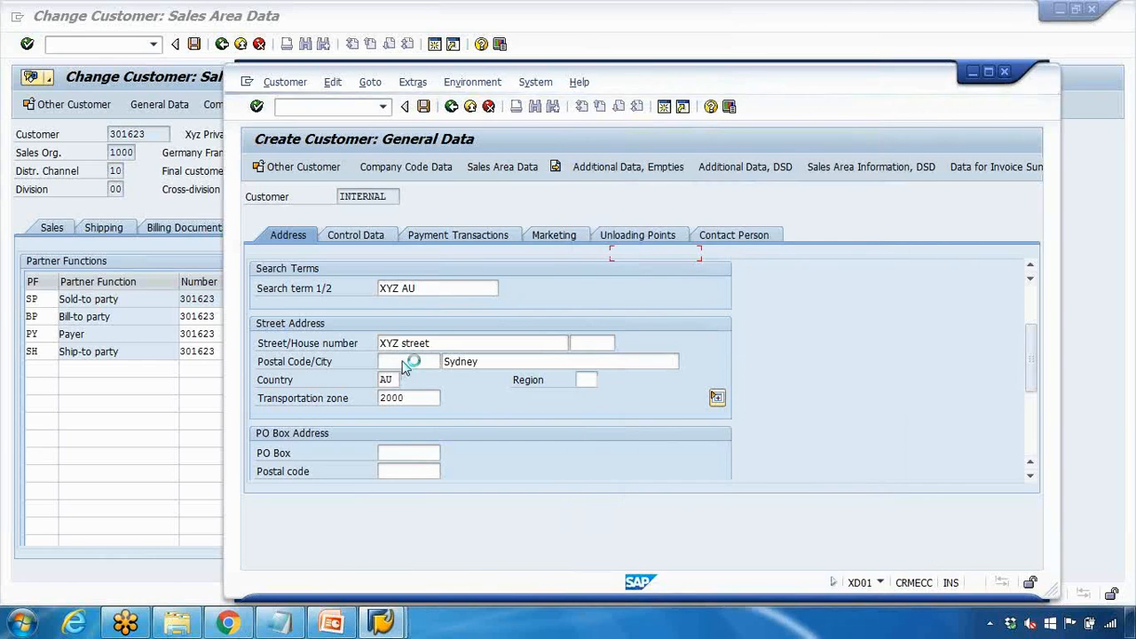
Enter postal code 2000 so the region fills NSW, and go to Sales Area Data
{"action": "left_click", "coordinate": [408, 361]}
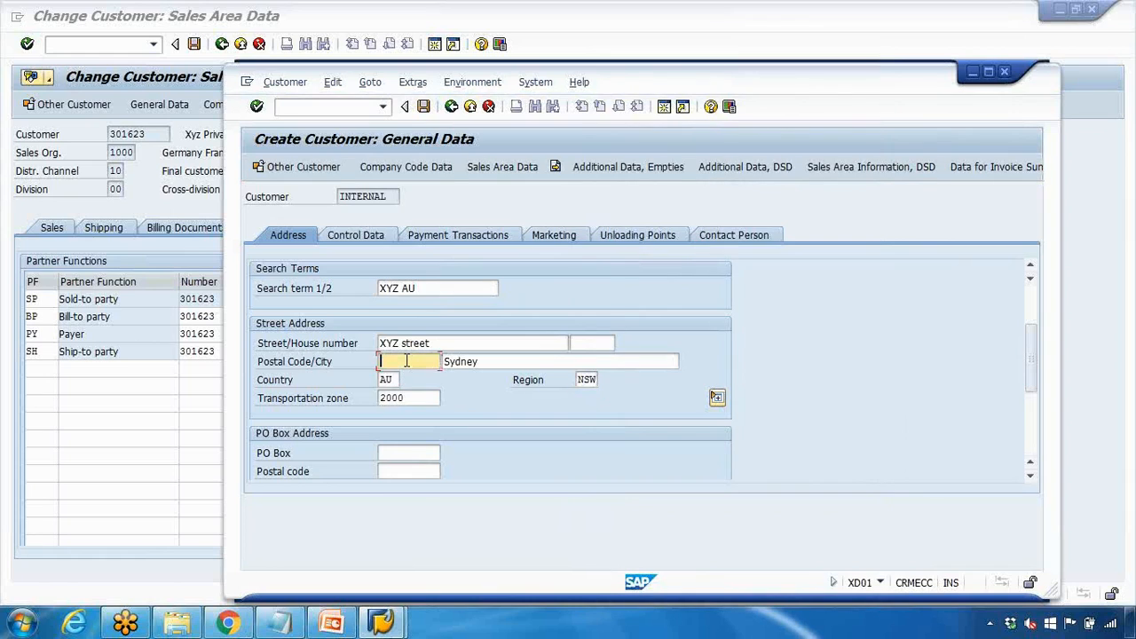
{"action": "type", "text": "2000"}
{"action": "key", "text": "Return"}
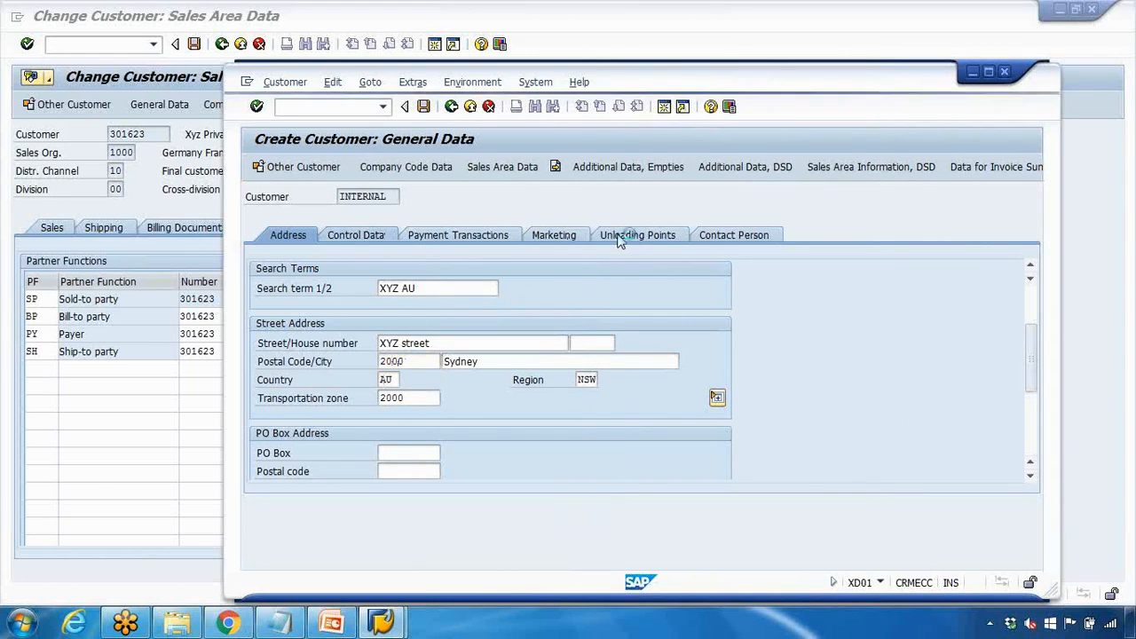
{"action": "left_click", "coordinate": [499, 167]}
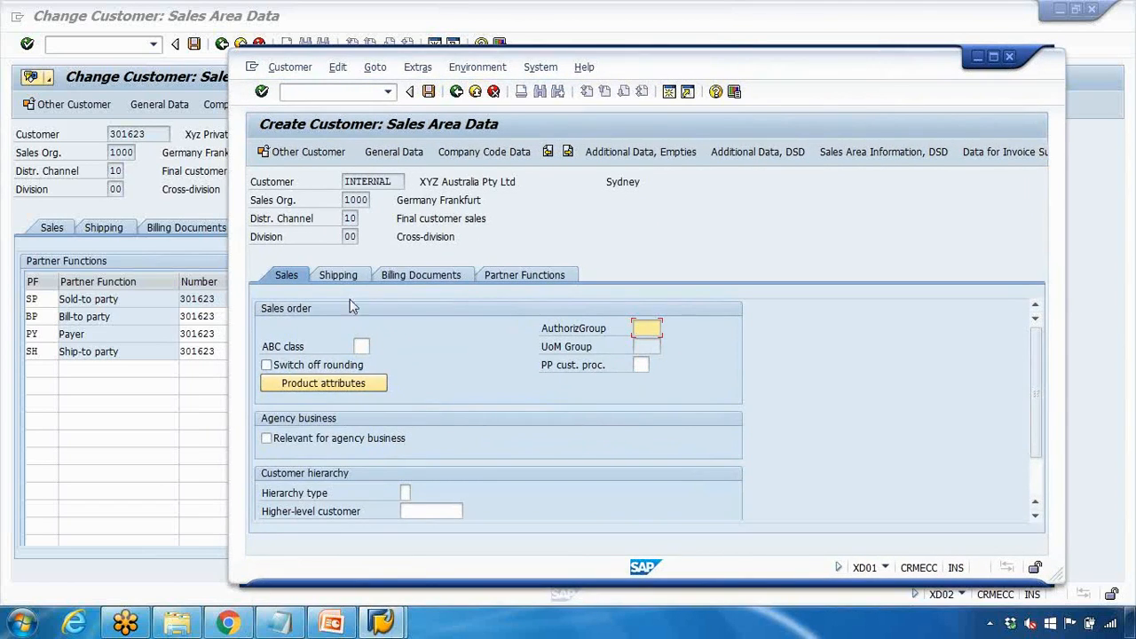
Set delivery priority 01 High and the Standard shipping condition
{"action": "left_click", "coordinate": [347, 277]}
{"action": "left_click", "coordinate": [404, 330]}
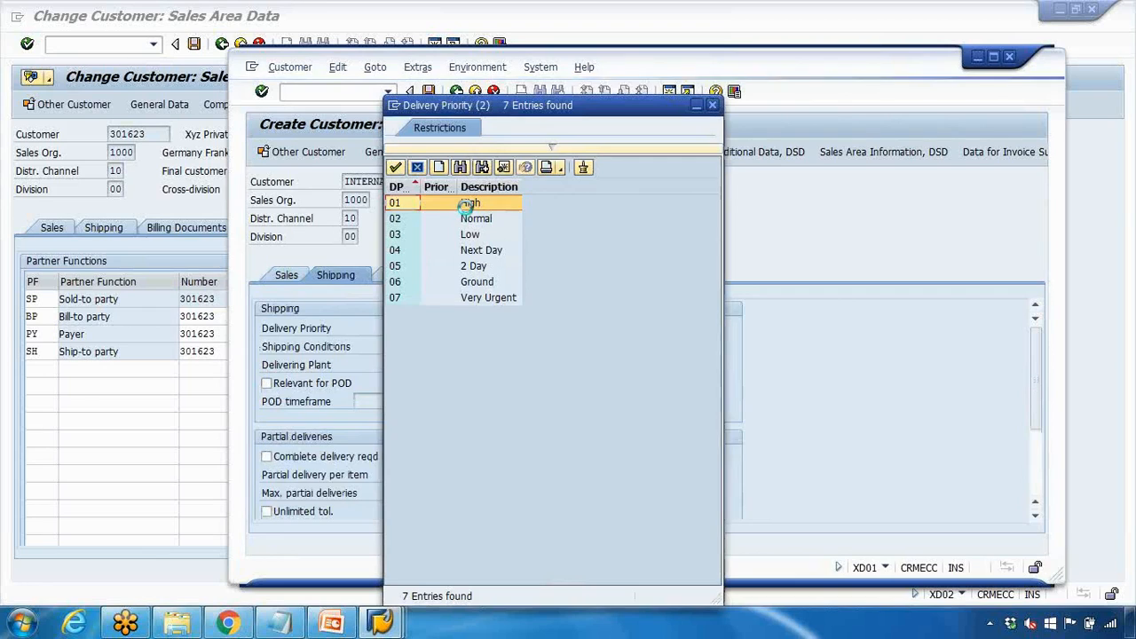
{"action": "double_click", "coordinate": [469, 203]}
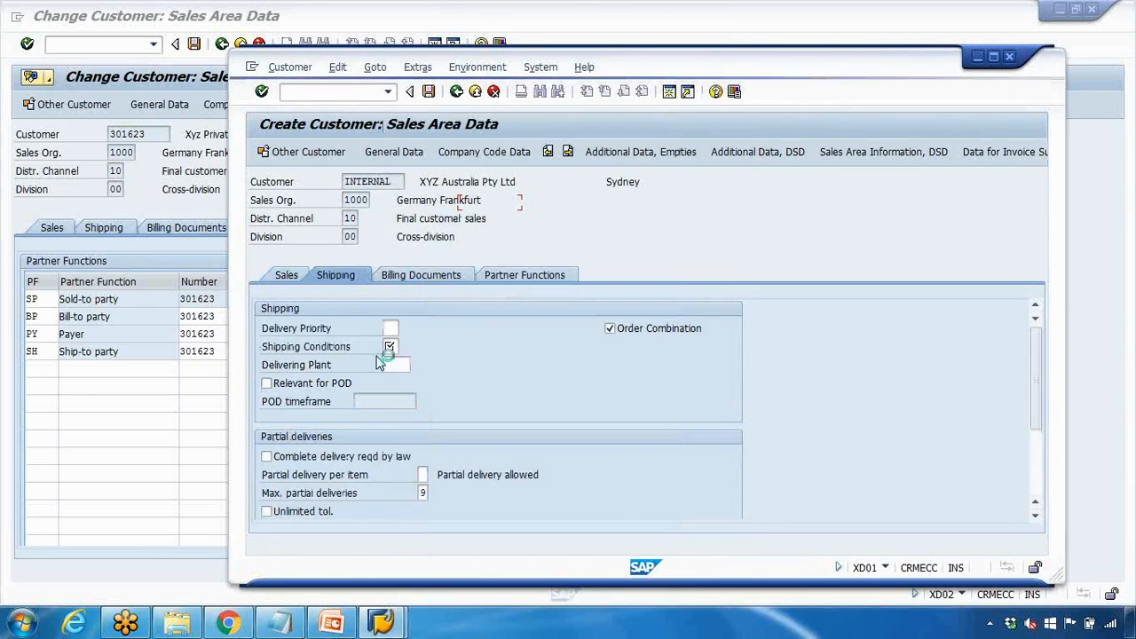
{"action": "left_click", "coordinate": [392, 348]}
{"action": "key", "text": "F4"}
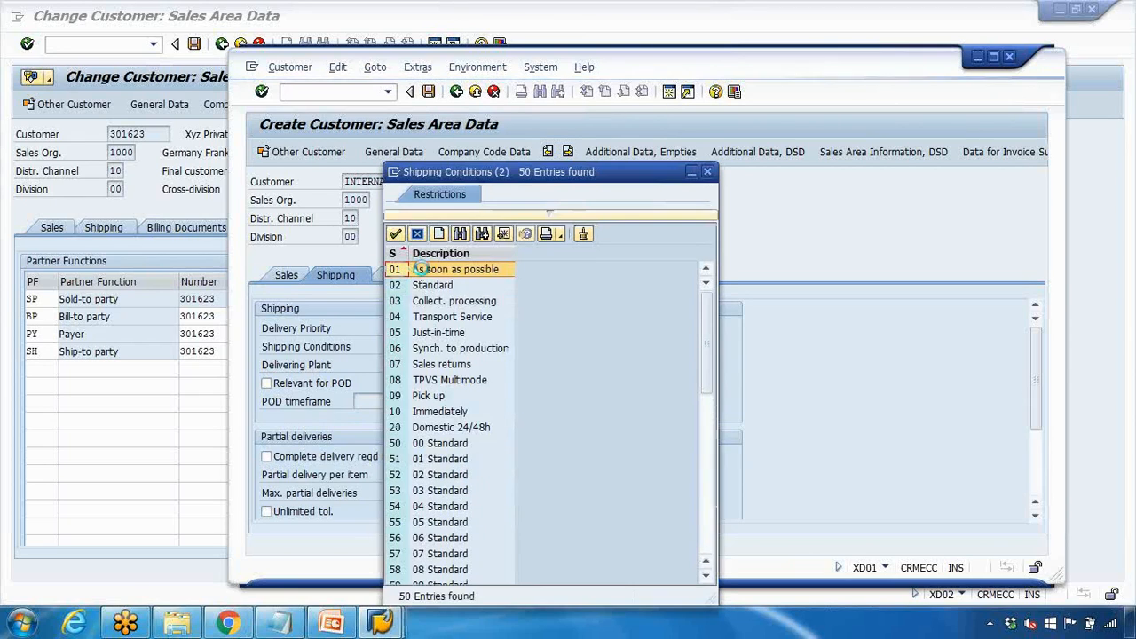
{"action": "left_click", "coordinate": [432, 284]}
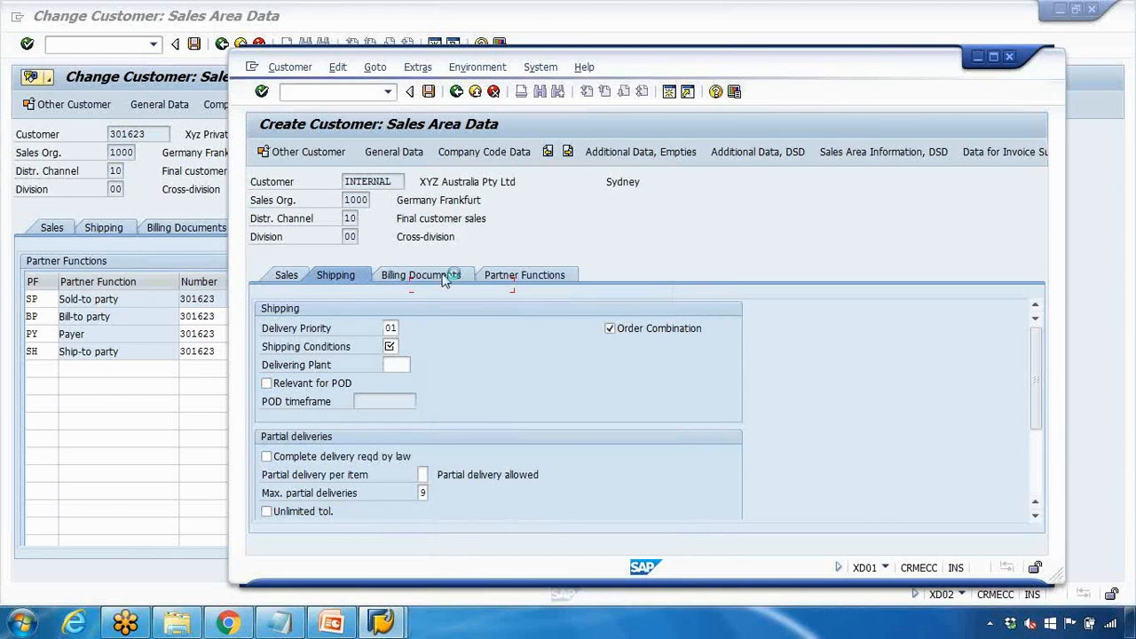
Set tax classification 1 for Germany, Great Britain and United States
{"action": "left_click", "coordinate": [444, 279]}
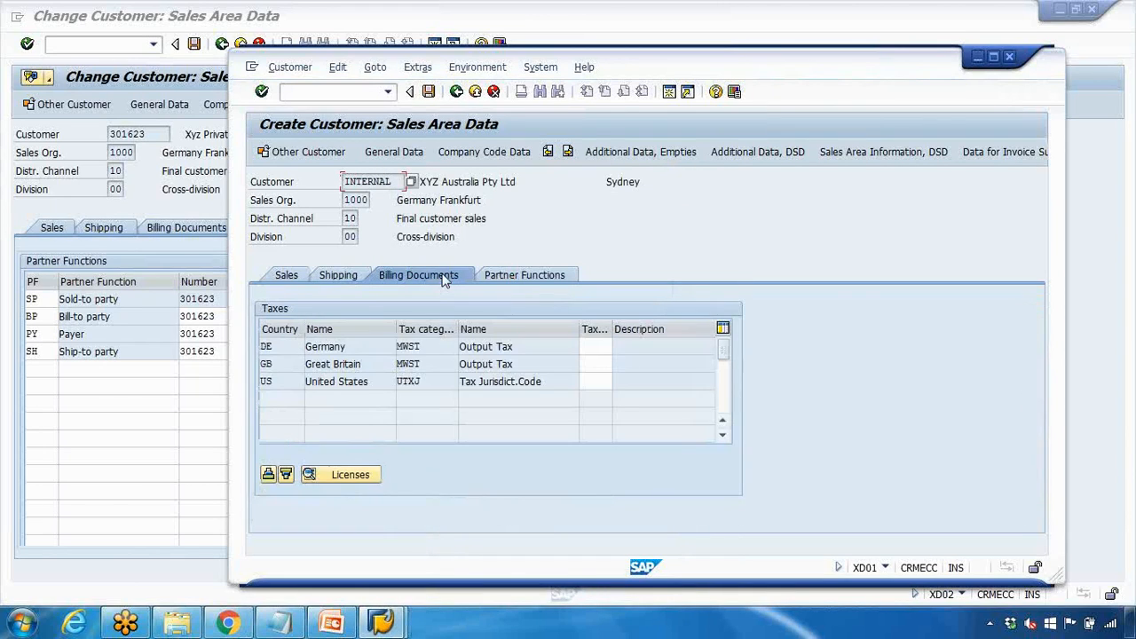
{"action": "left_click", "coordinate": [596, 348]}
{"action": "type", "text": "1"}
{"action": "left_click", "coordinate": [596, 364]}
{"action": "type", "text": "1"}
{"action": "left_click", "coordinate": [596, 381]}
{"action": "type", "text": "1"}
{"action": "key", "text": "Return"}
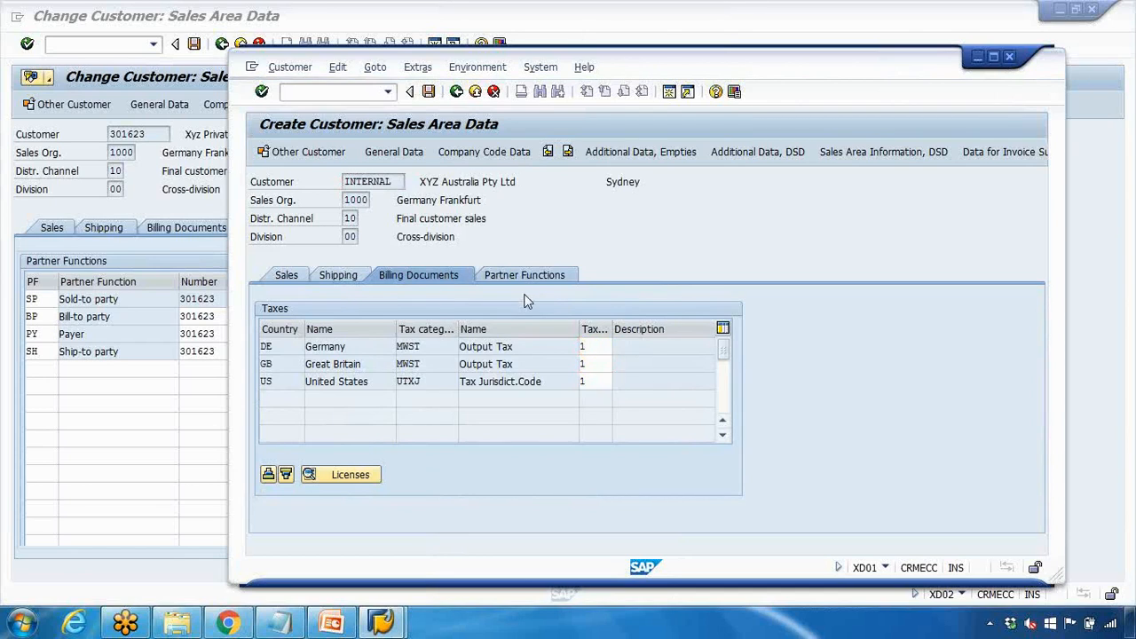
Review the new customer's partner functions, then move to company code data
{"action": "left_click", "coordinate": [524, 276]}
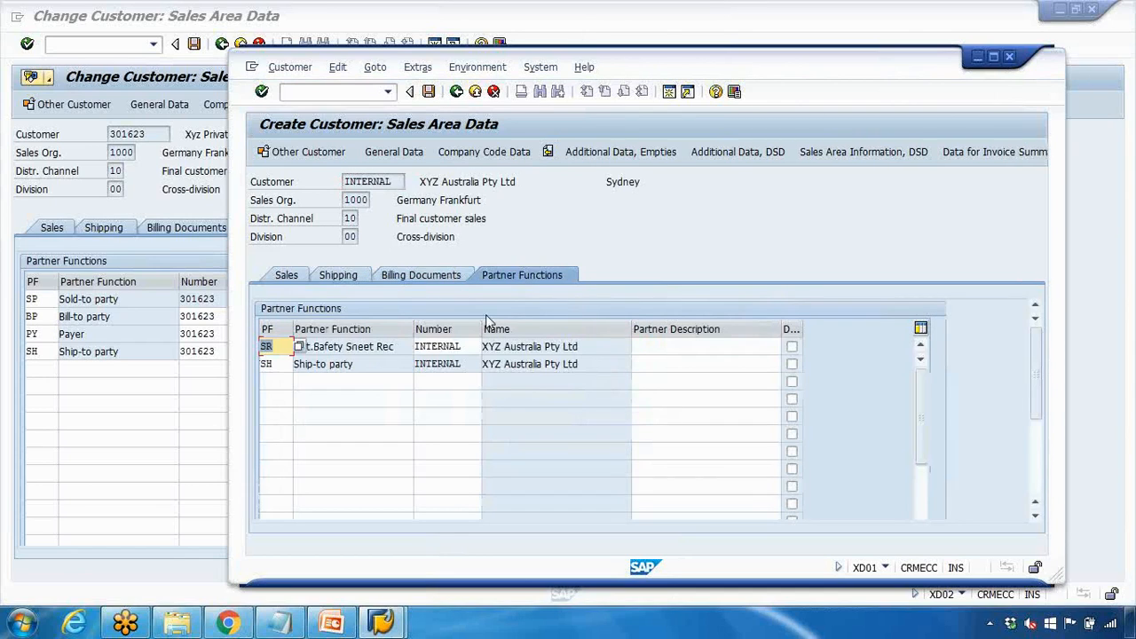
{"action": "double_click", "coordinate": [347, 348]}
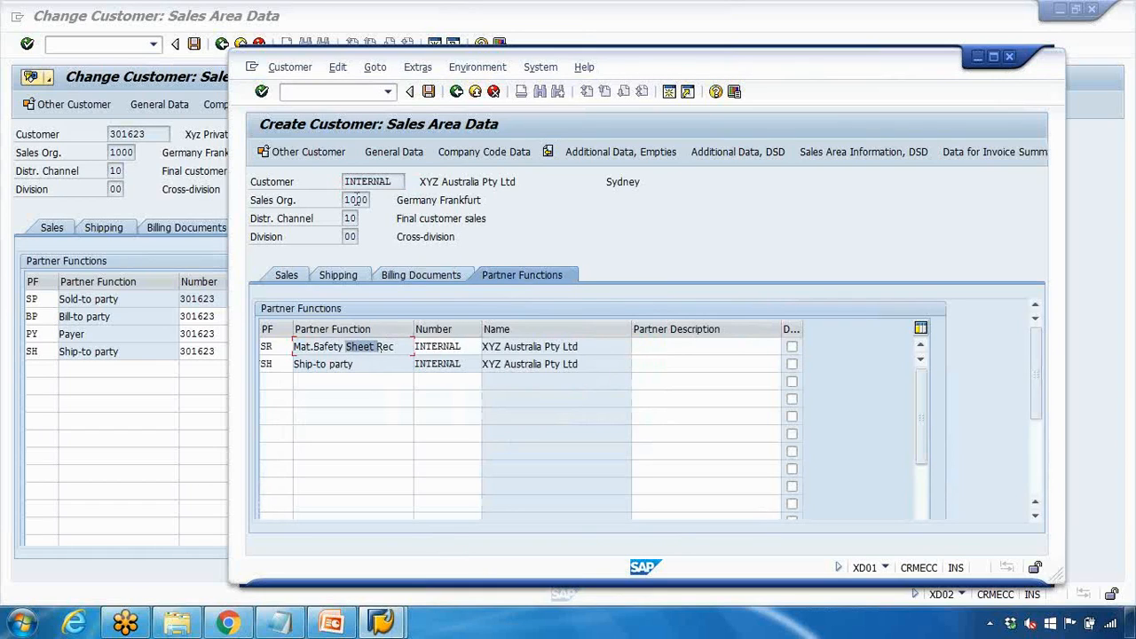
{"action": "left_click", "coordinate": [489, 153]}
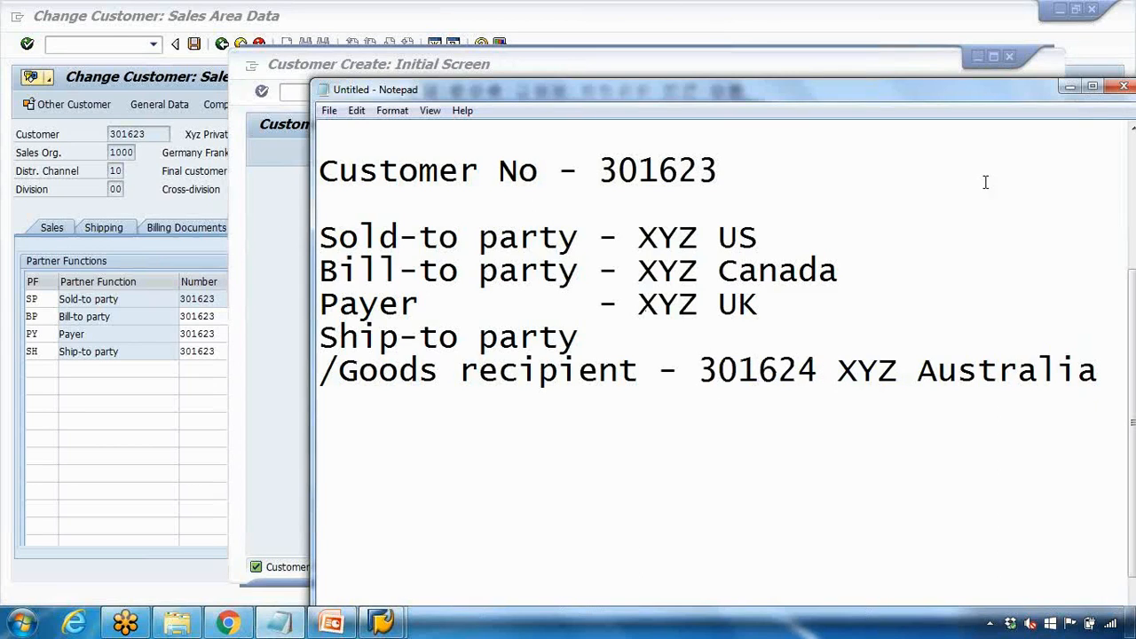
Cancel the new customer and change customer 301623's ship-to number to 301624
{"action": "left_click", "coordinate": [1070, 87]}
{"action": "left_click", "coordinate": [751, 498]}
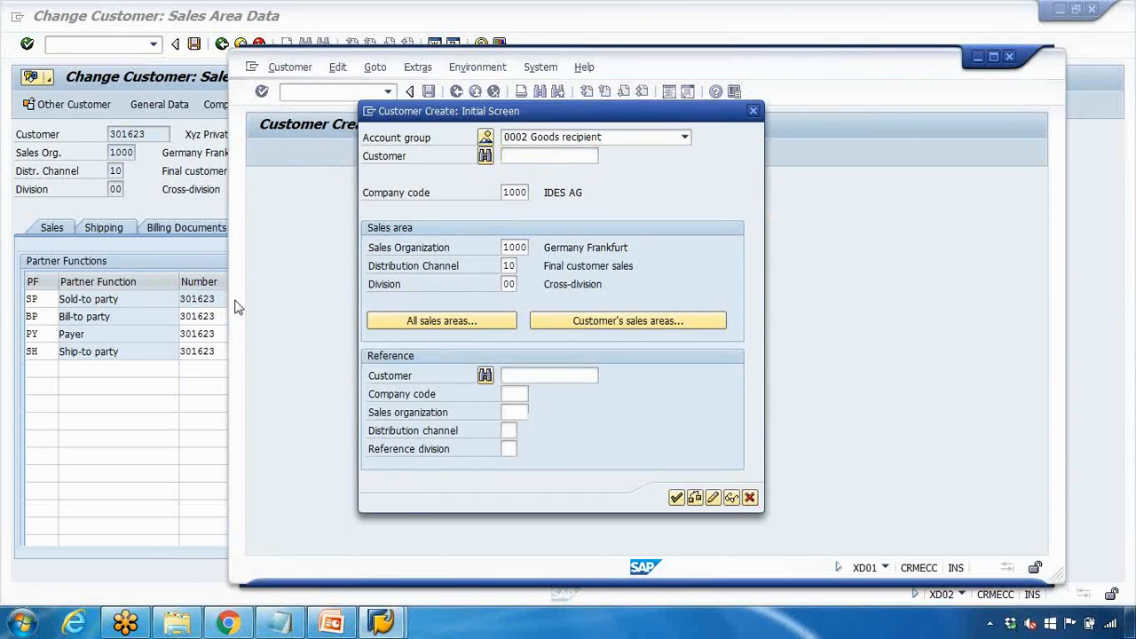
{"action": "left_click", "coordinate": [196, 191]}
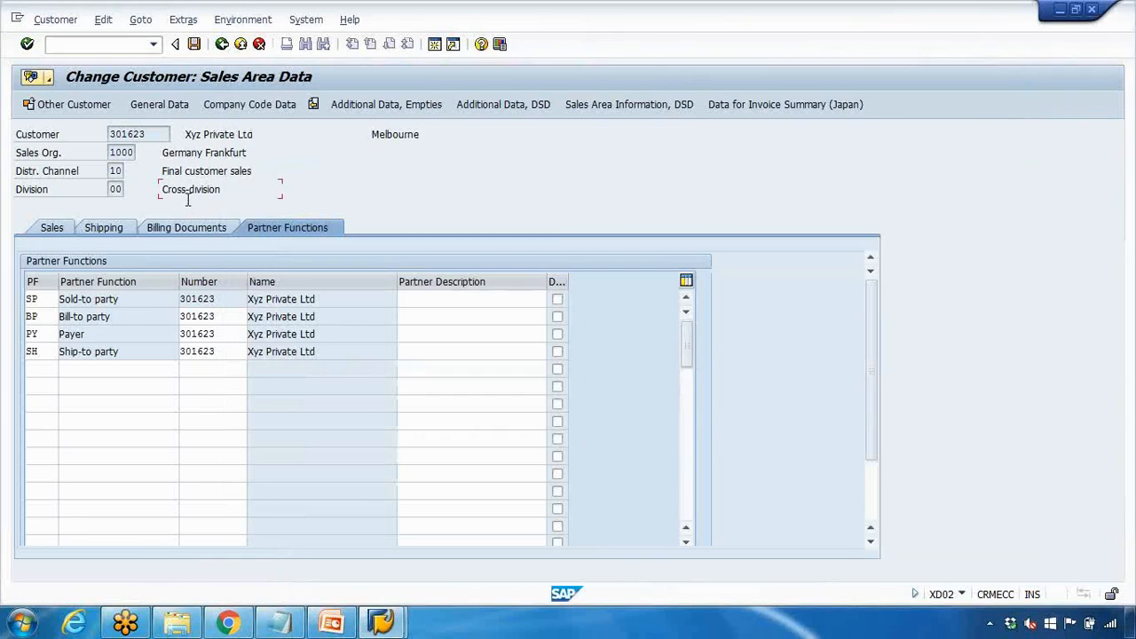
{"action": "left_click", "coordinate": [233, 355]}
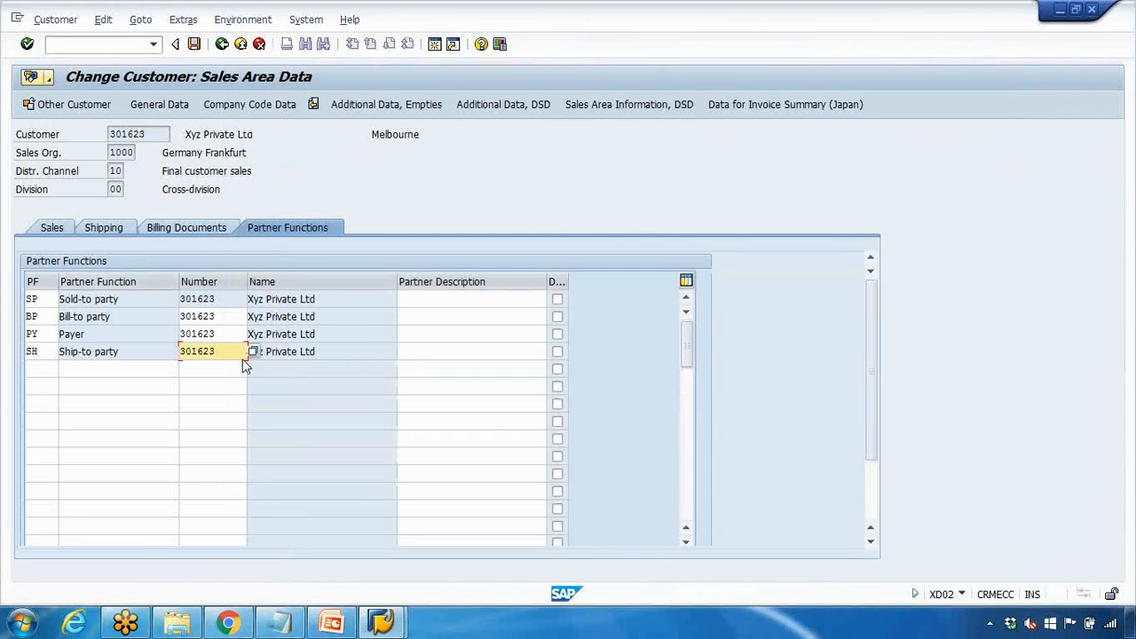
{"action": "type", "text": "4"}
{"action": "key", "text": "Return"}
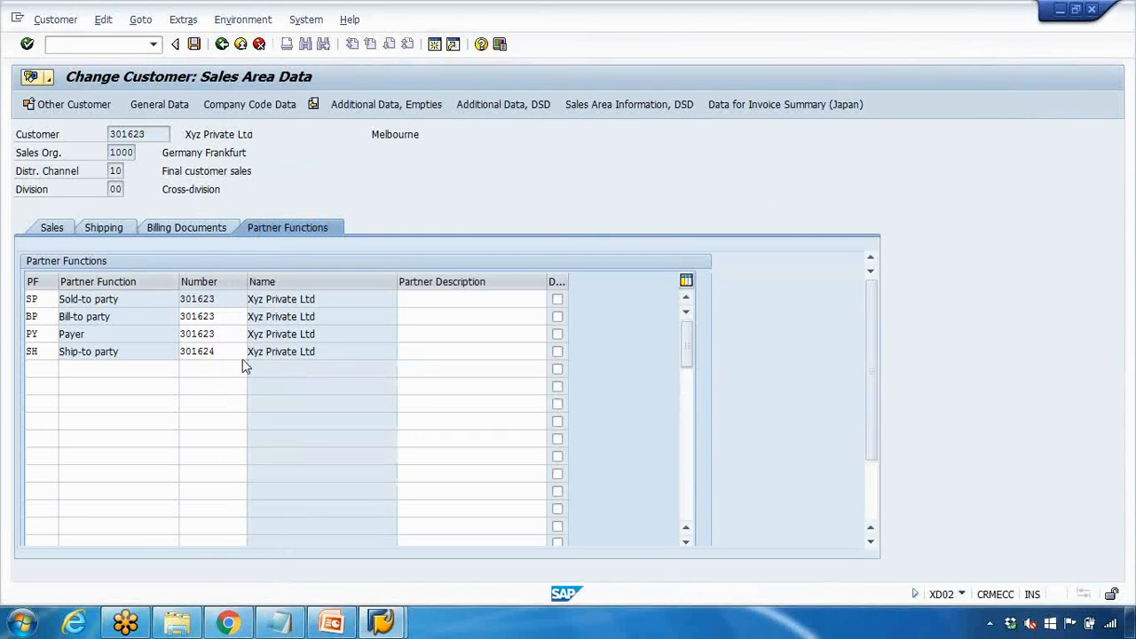
Restore the ship-to party number to 301623
{"action": "left_click", "coordinate": [243, 358]}
{"action": "left_click_drag", "start_coordinate": [253, 353], "coordinate": [353, 357]}
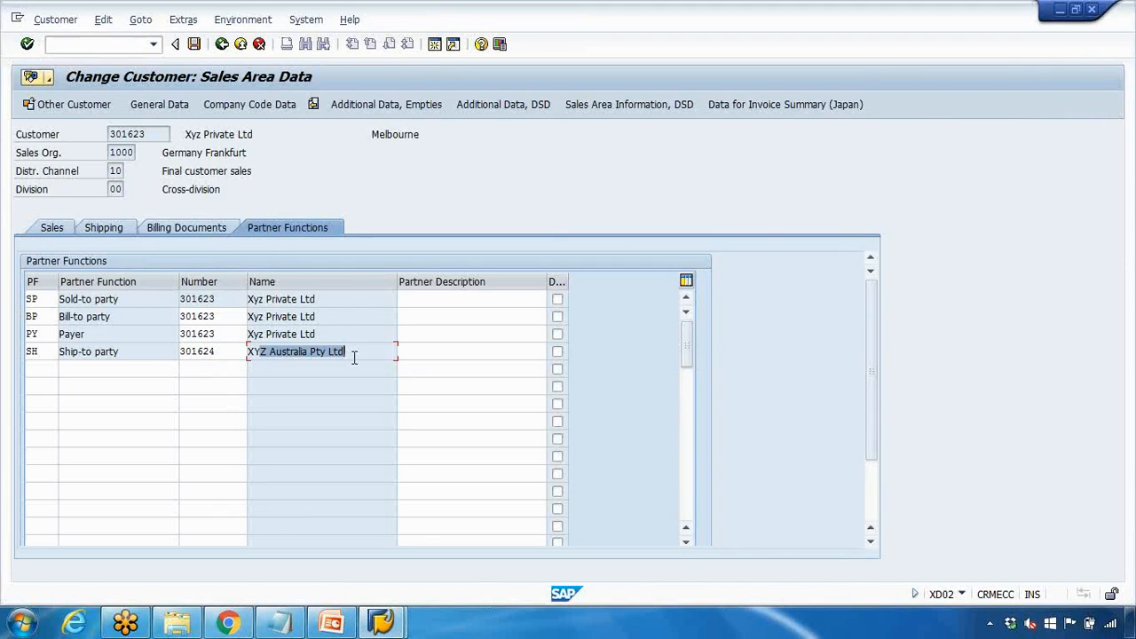
{"action": "left_click_drag", "start_coordinate": [220, 354], "coordinate": [180, 355]}
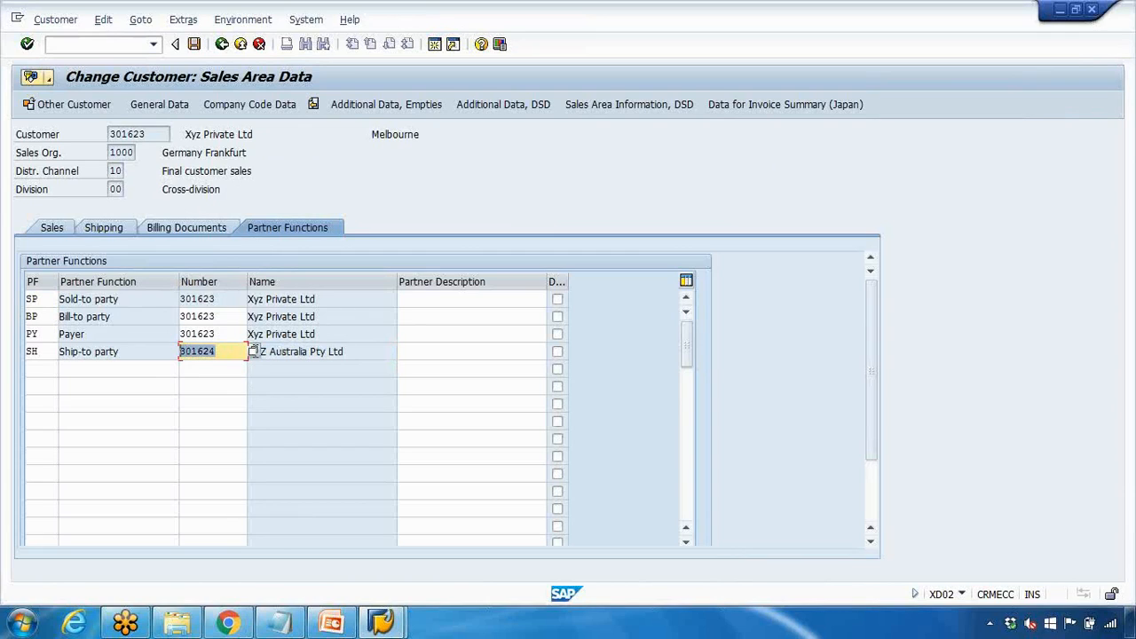
{"action": "left_click", "coordinate": [214, 352]}
{"action": "key", "text": "BackSpace"}
{"action": "type", "text": "3"}
{"action": "key", "text": "Return"}
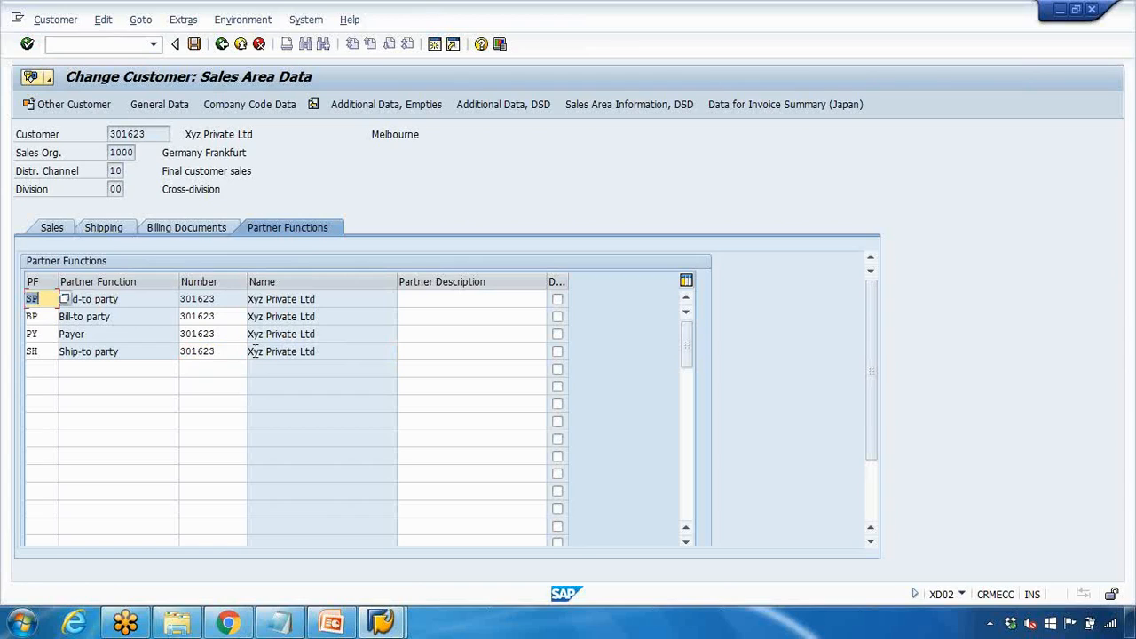
{"action": "left_click", "coordinate": [236, 351]}
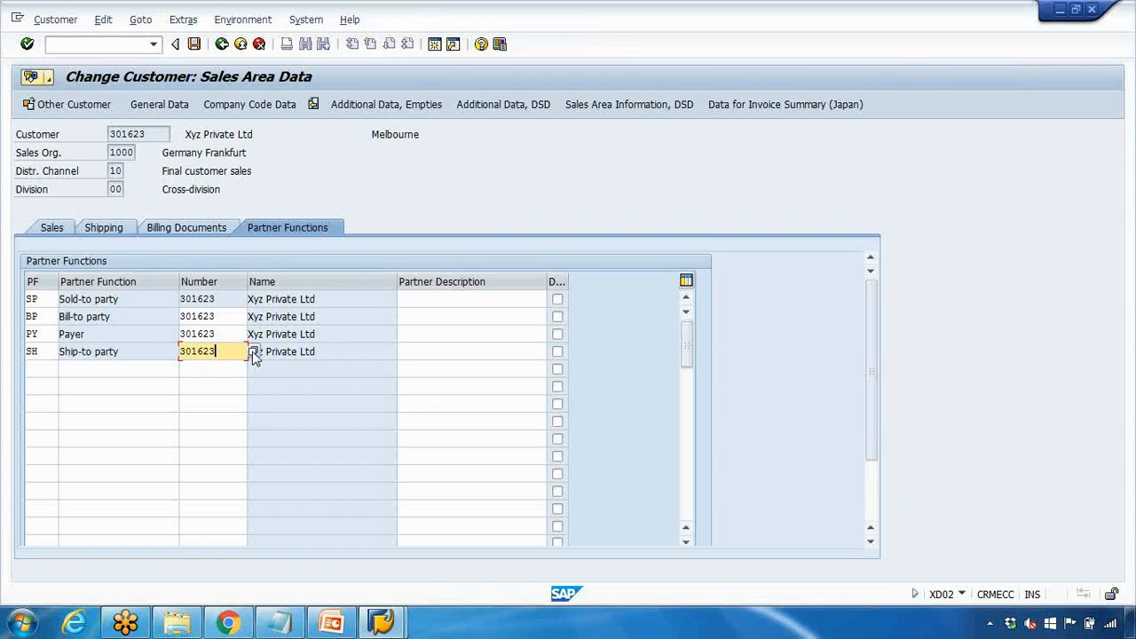
Search customers in account group 0002 named XyZ* and take 301624 as ship-to party
{"action": "left_click", "coordinate": [254, 353]}
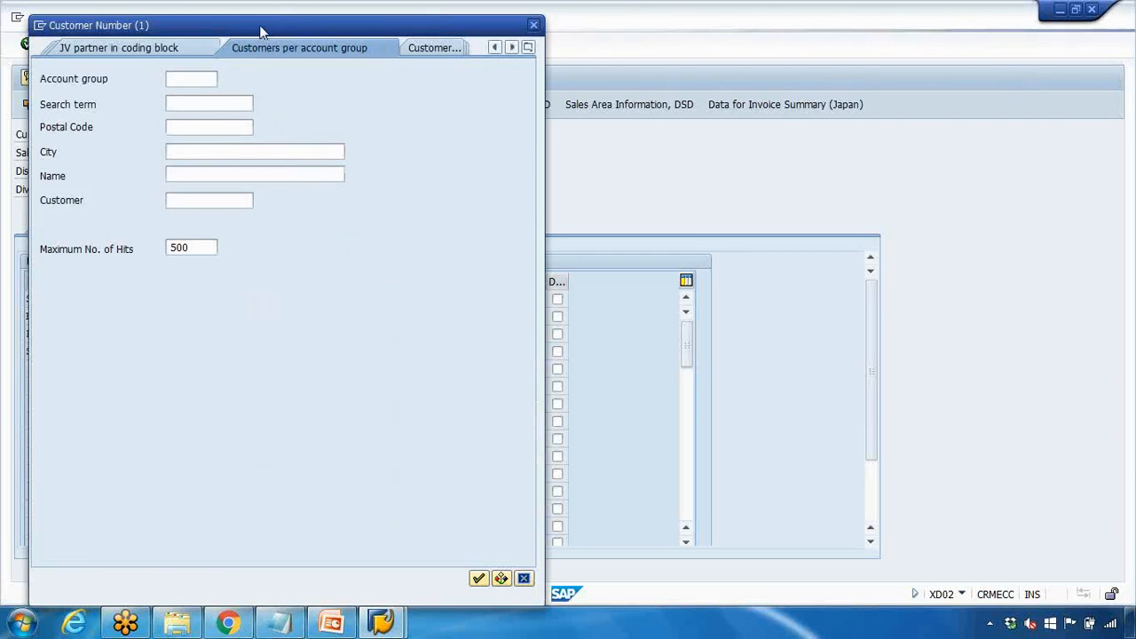
{"action": "left_click_drag", "start_coordinate": [260, 26], "coordinate": [536, 107]}
{"action": "left_click", "coordinate": [501, 160]}
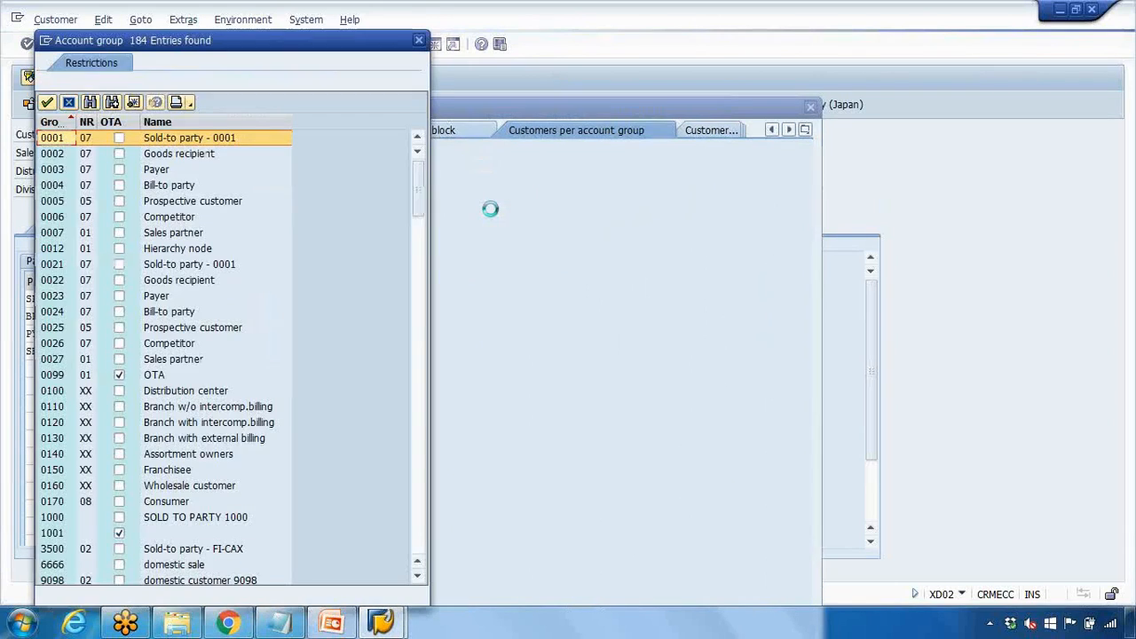
{"action": "left_click", "coordinate": [133, 154]}
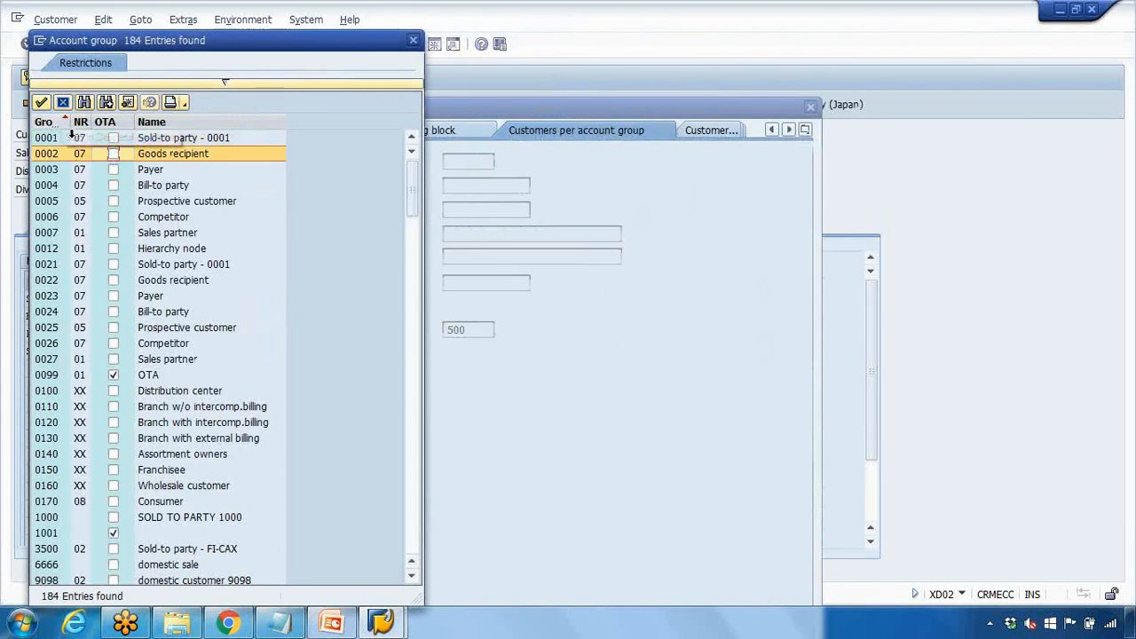
{"action": "left_click", "coordinate": [40, 104]}
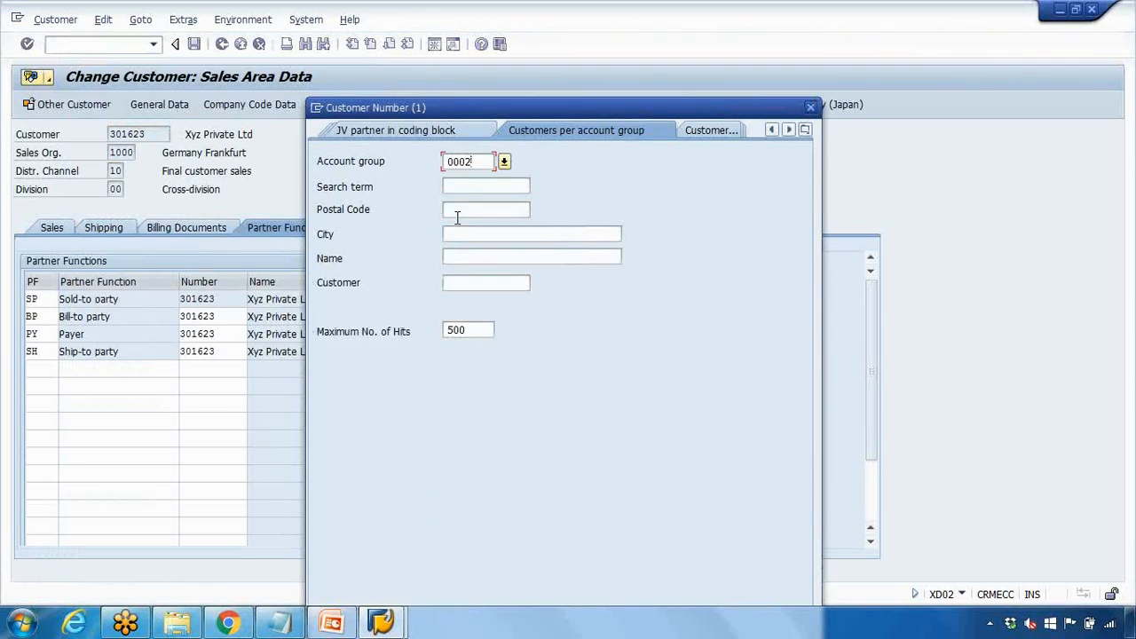
{"action": "left_click", "coordinate": [462, 256]}
{"action": "type", "text": "Xy"}
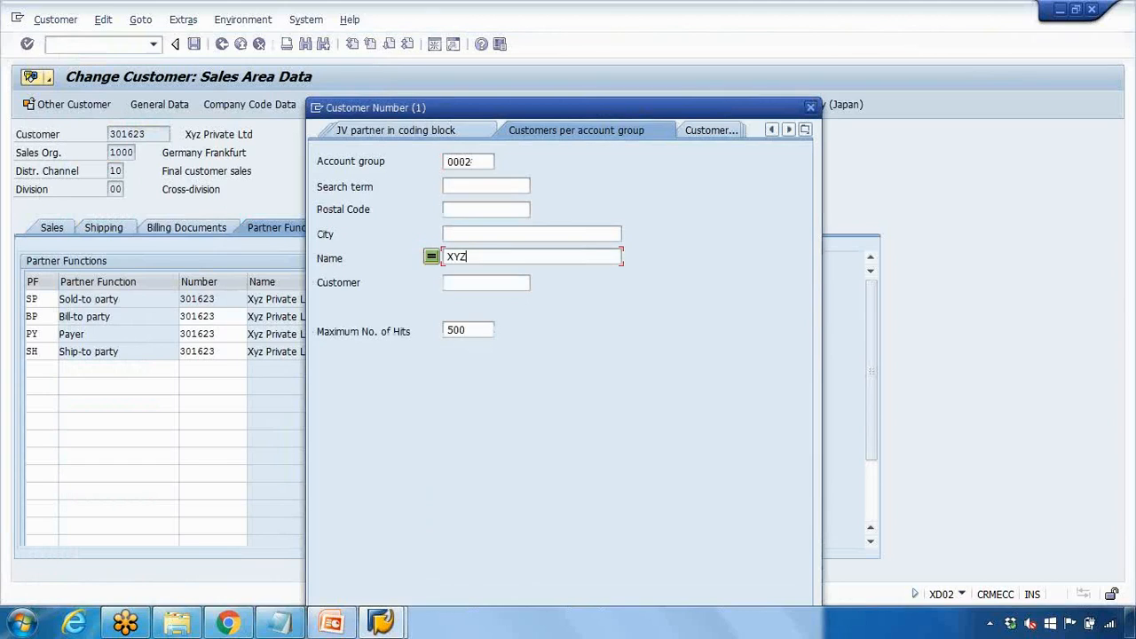
{"action": "type", "text": "Z*"}
{"action": "key", "text": "Return"}
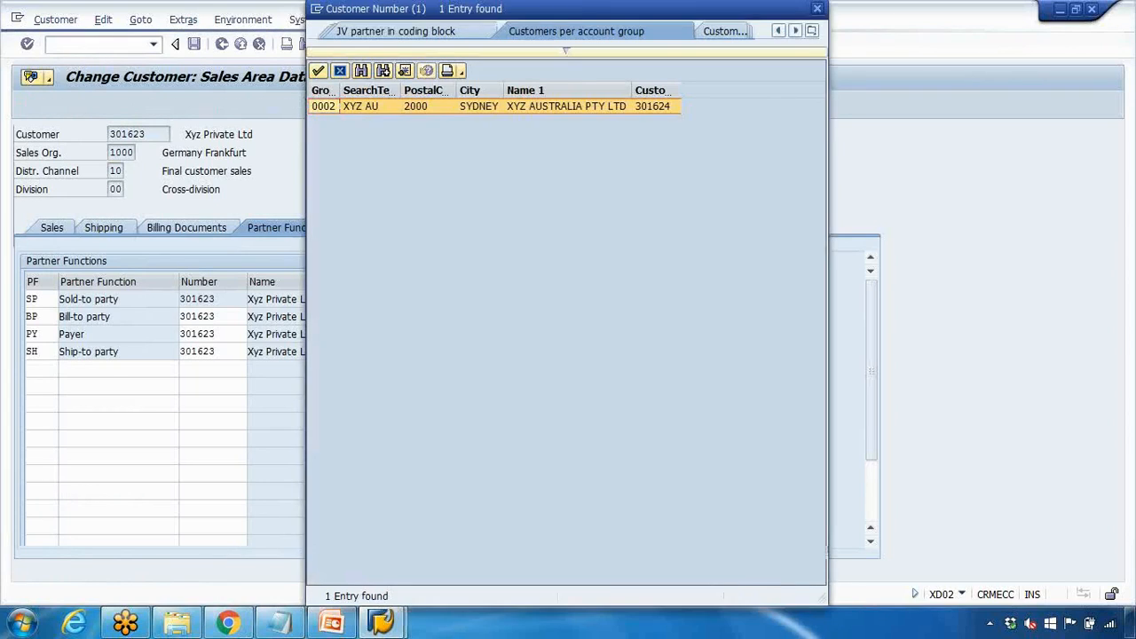
{"action": "double_click", "coordinate": [532, 109]}
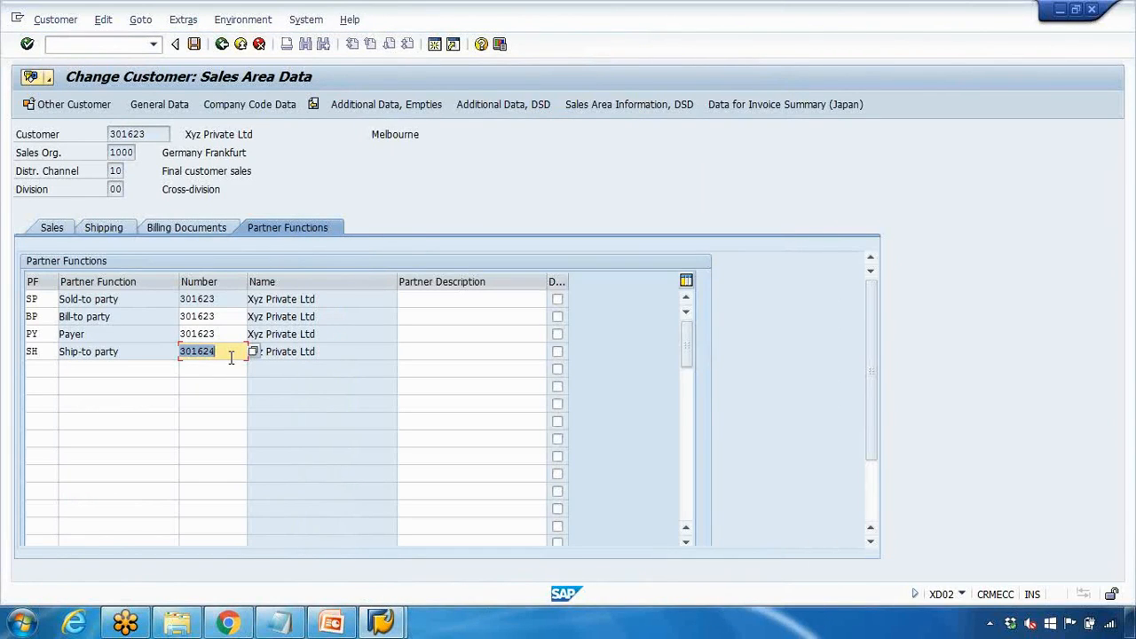
Set the existing ship-to row back to 301623
{"action": "key", "text": "Return"}
{"action": "left_click_drag", "start_coordinate": [249, 354], "coordinate": [397, 355]}
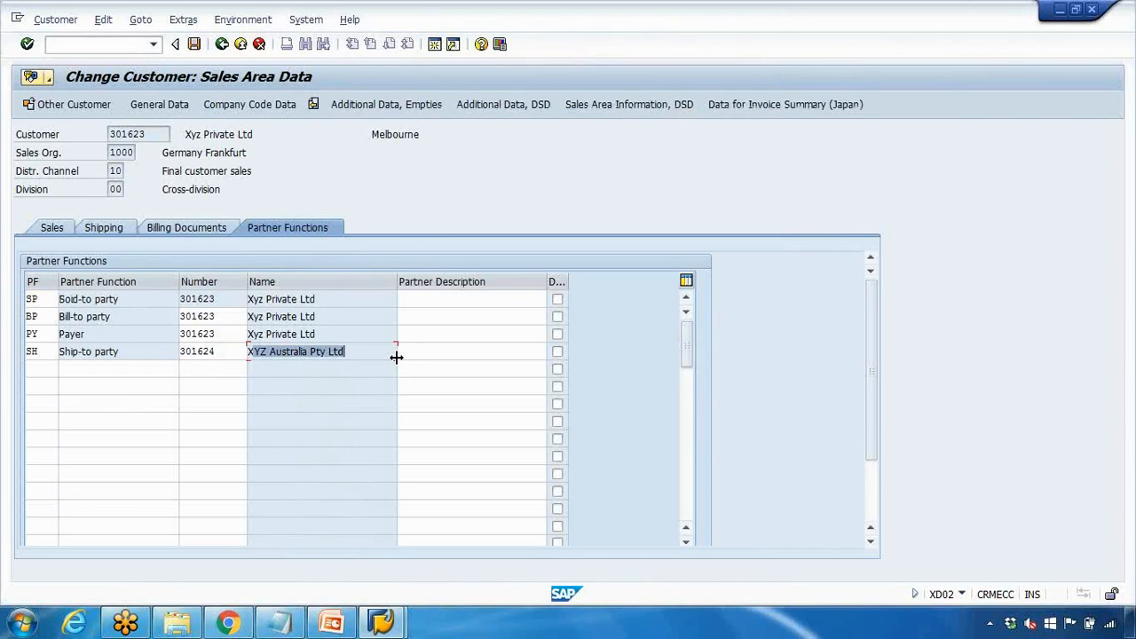
{"action": "left_click", "coordinate": [222, 351]}
{"action": "type", "text": "3"}
{"action": "key", "text": "Return"}
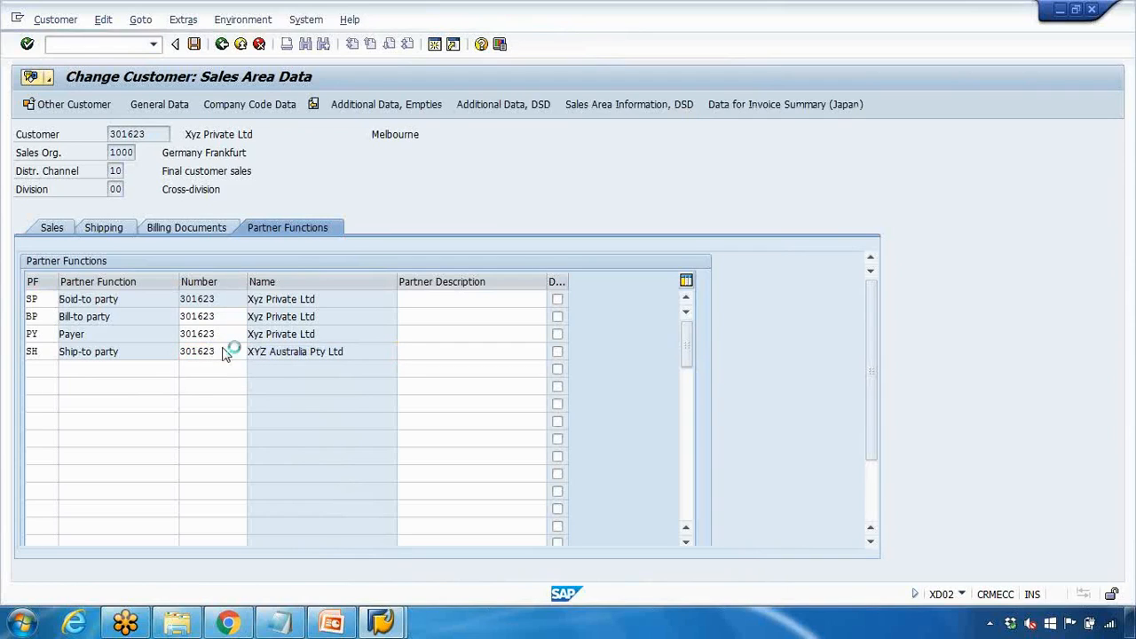
Add a second ship-to party row with customer 301624
{"action": "left_click", "coordinate": [34, 369]}
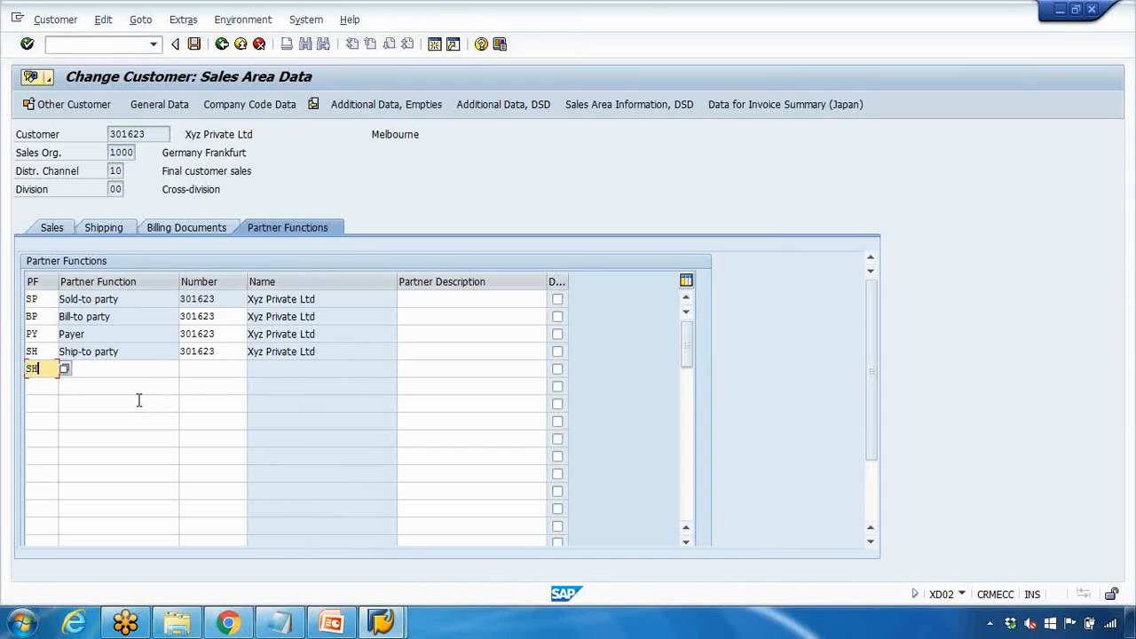
{"action": "left_click_drag", "start_coordinate": [265, 351], "coordinate": [306, 355]}
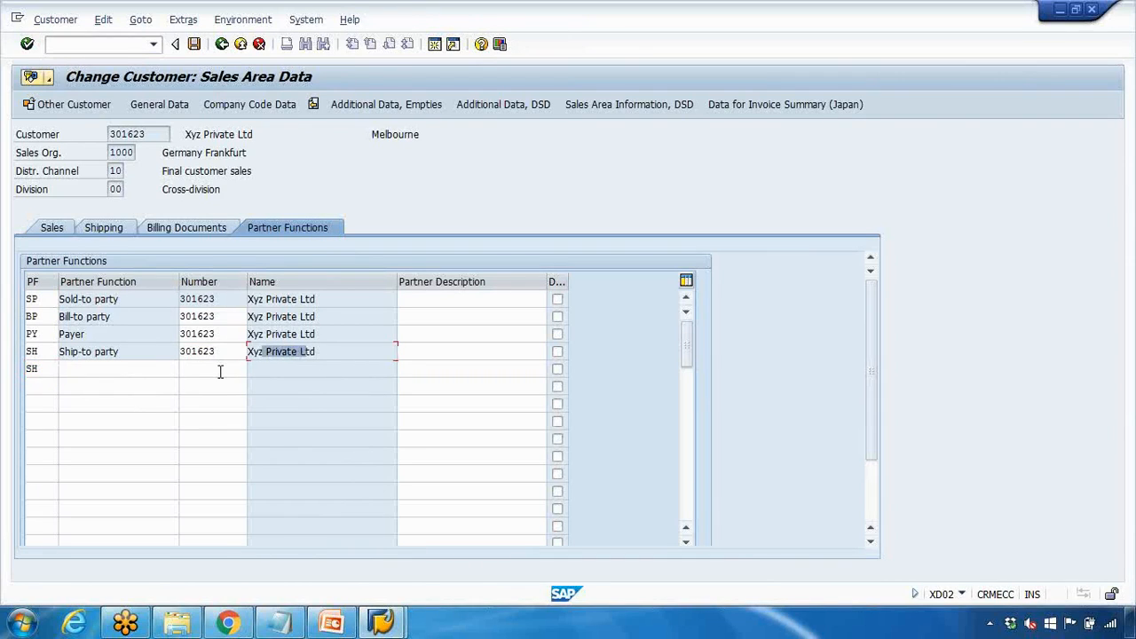
{"action": "left_click", "coordinate": [98, 371]}
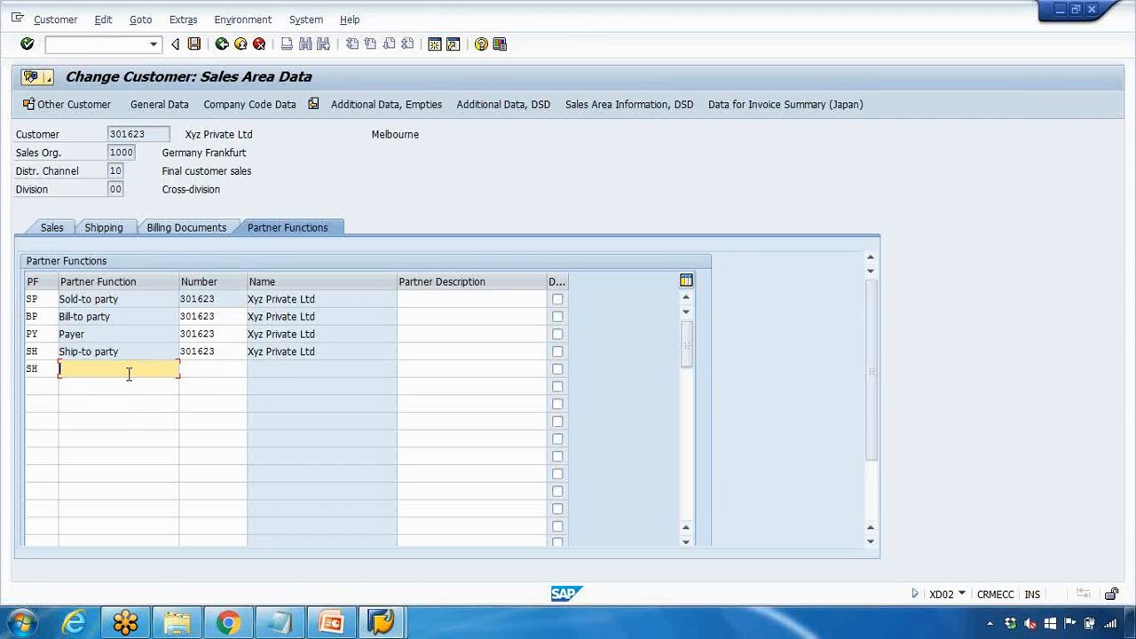
{"action": "left_click", "coordinate": [217, 373]}
{"action": "double_click", "coordinate": [212, 351]}
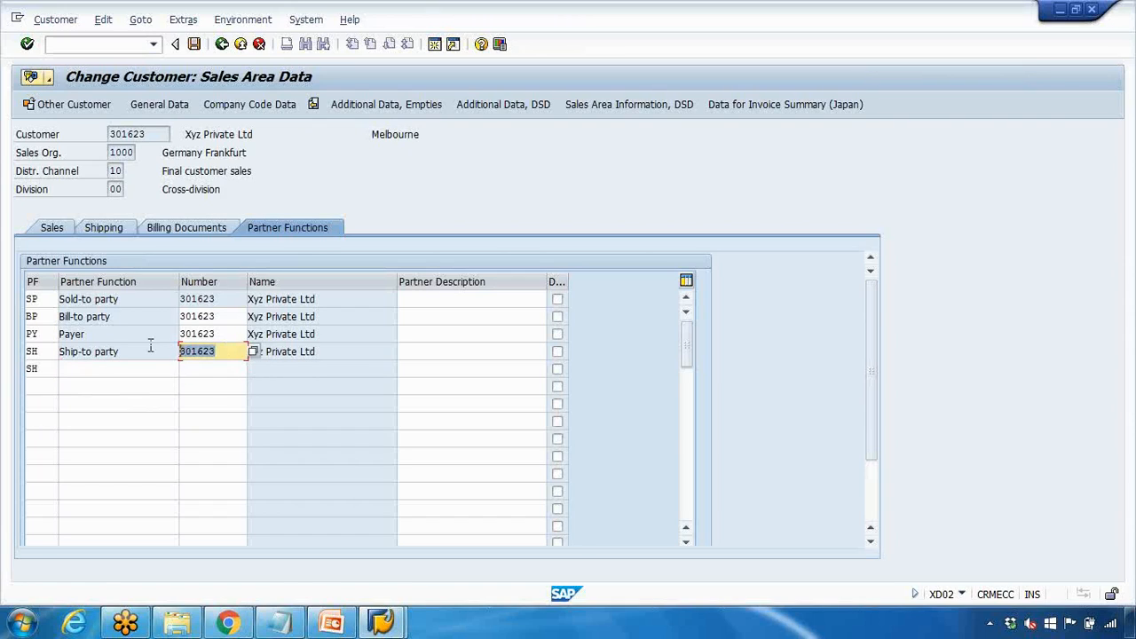
{"action": "left_click", "coordinate": [213, 371]}
{"action": "double_click", "coordinate": [213, 354]}
{"action": "left_click", "coordinate": [207, 371]}
{"action": "type", "text": "301"}
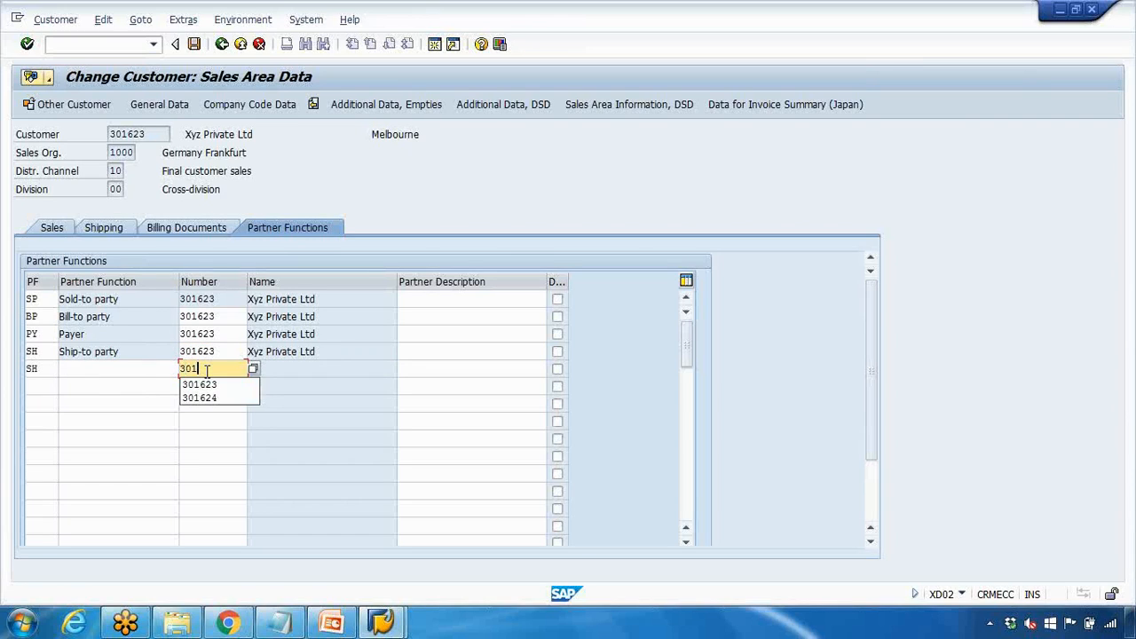
{"action": "type", "text": "624"}
{"action": "key", "text": "Return"}
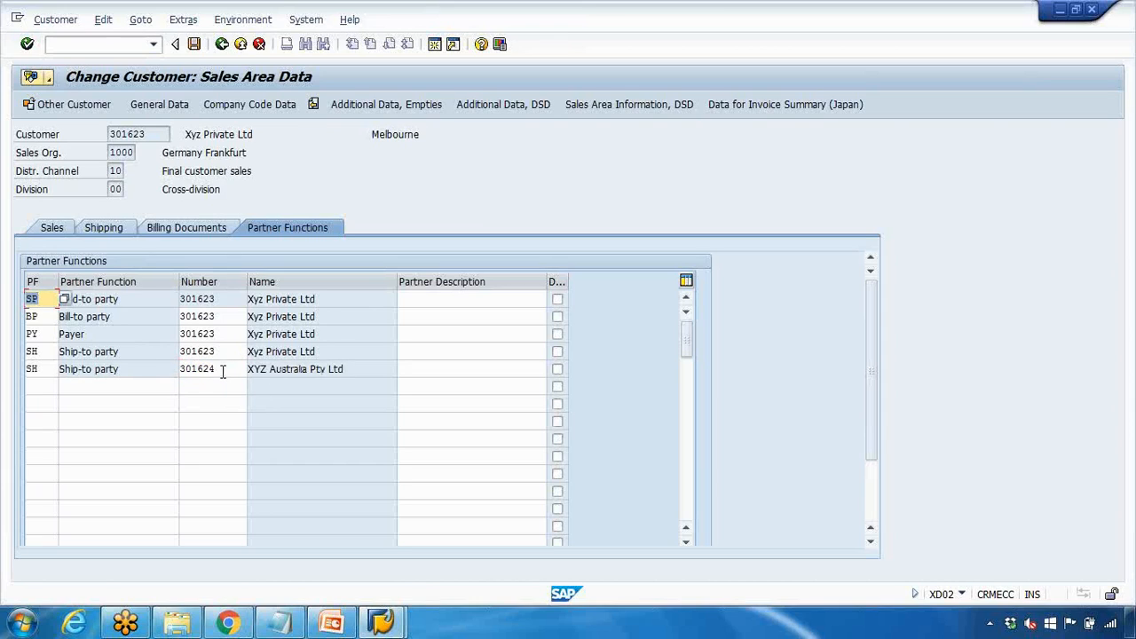
Check both Ship-to party rows and save customer 301623
{"action": "left_click_drag", "start_coordinate": [152, 351], "coordinate": [69, 354]}
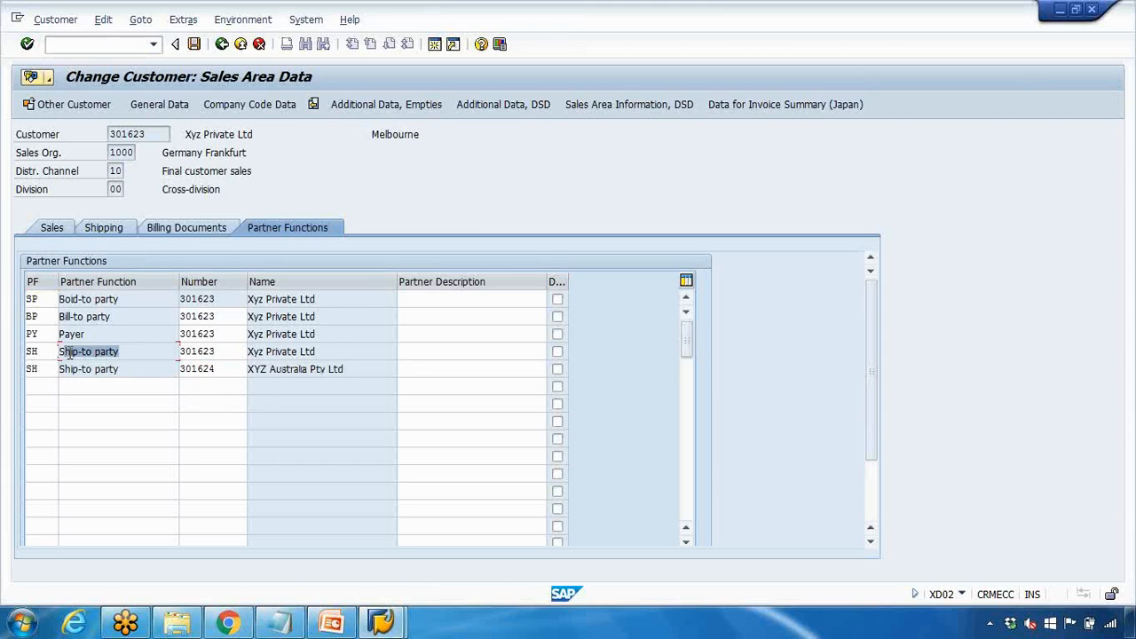
{"action": "left_click_drag", "start_coordinate": [137, 372], "coordinate": [49, 372]}
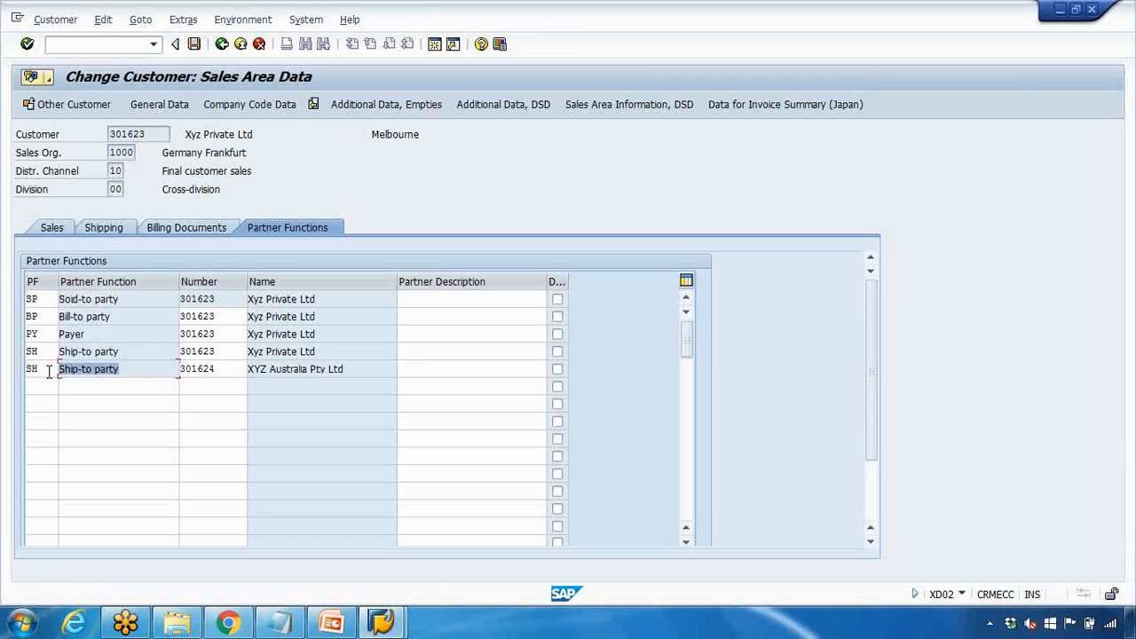
{"action": "left_click", "coordinate": [105, 387]}
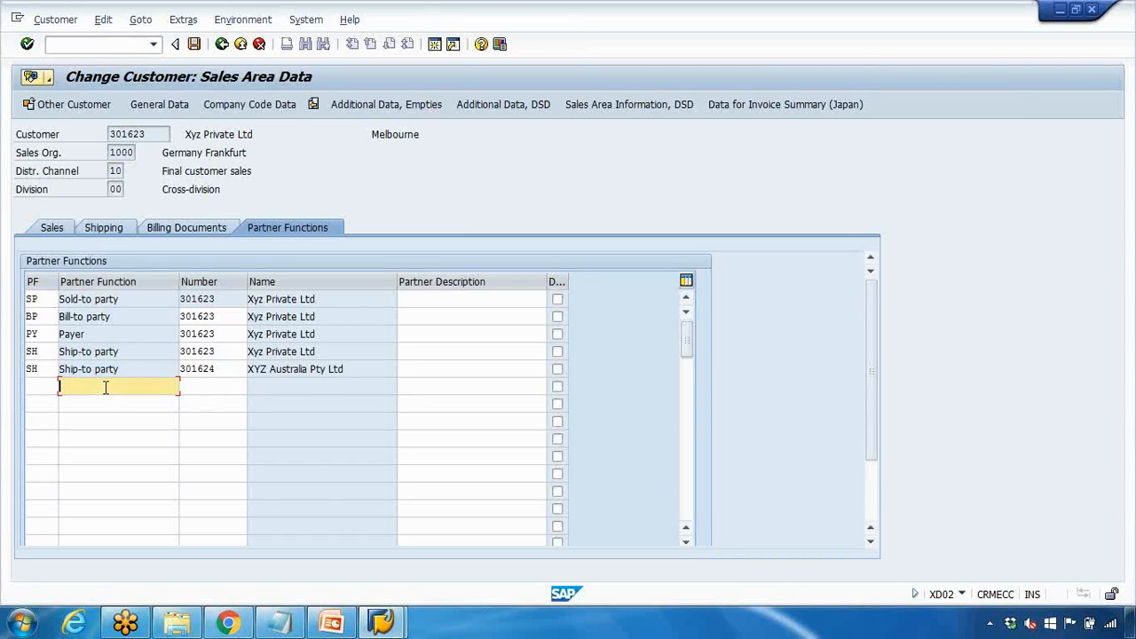
{"action": "left_click", "coordinate": [193, 43]}
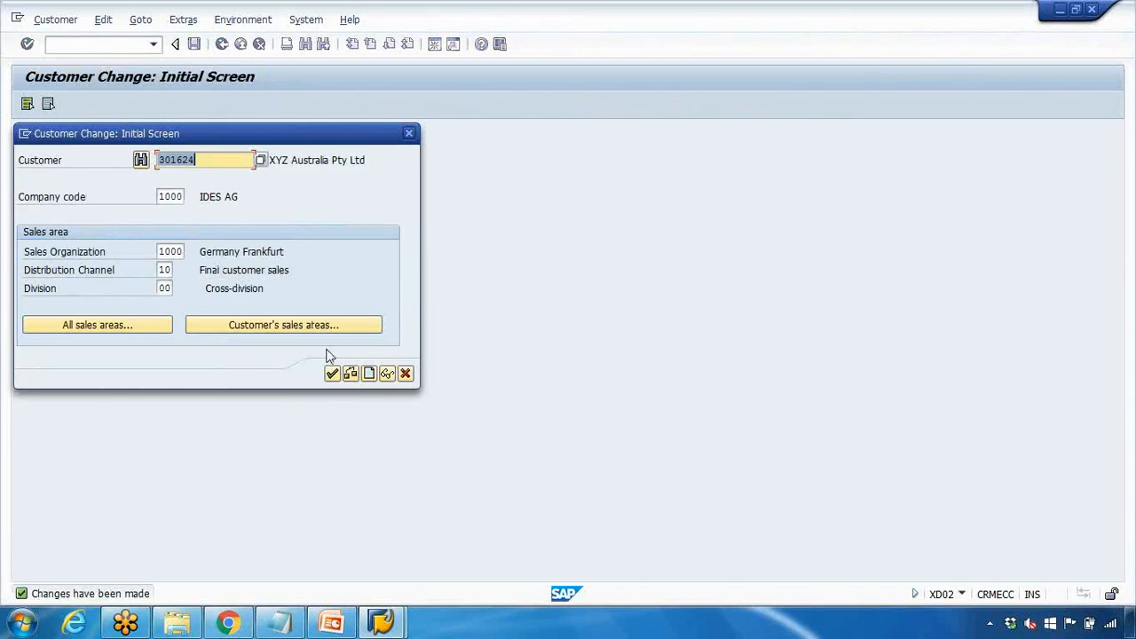
Reopen customer 301623's sales area data and confirm ship-to parties 301623 and 301624
{"action": "left_click", "coordinate": [332, 373]}
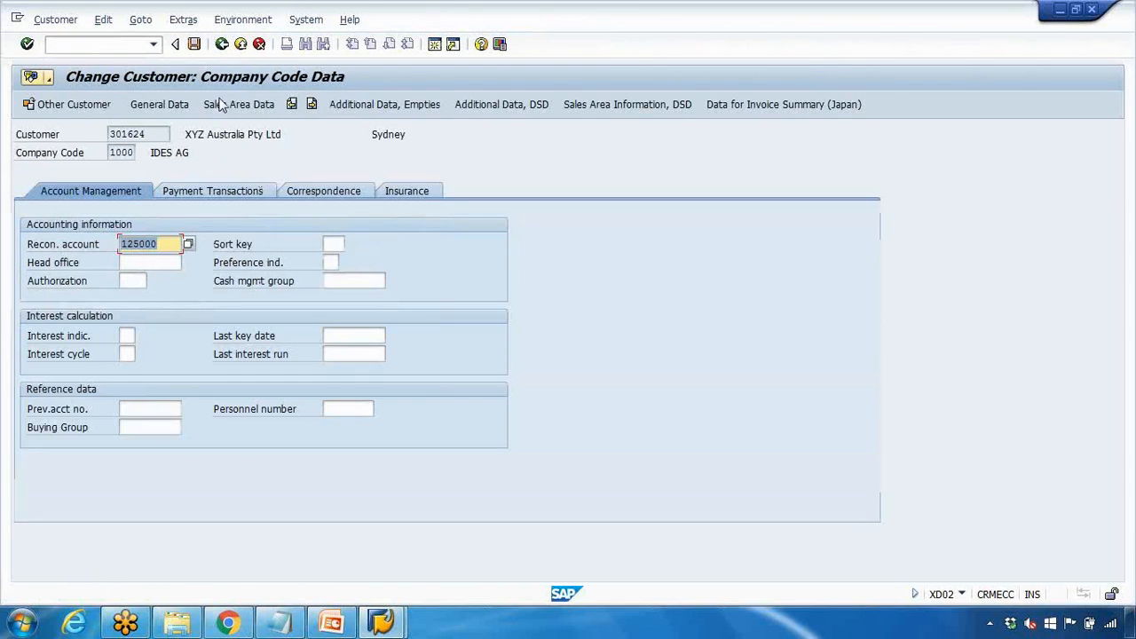
{"action": "left_click", "coordinate": [222, 43]}
{"action": "left_click", "coordinate": [200, 160]}
{"action": "type", "text": "301623"}
{"action": "key", "text": "Return"}
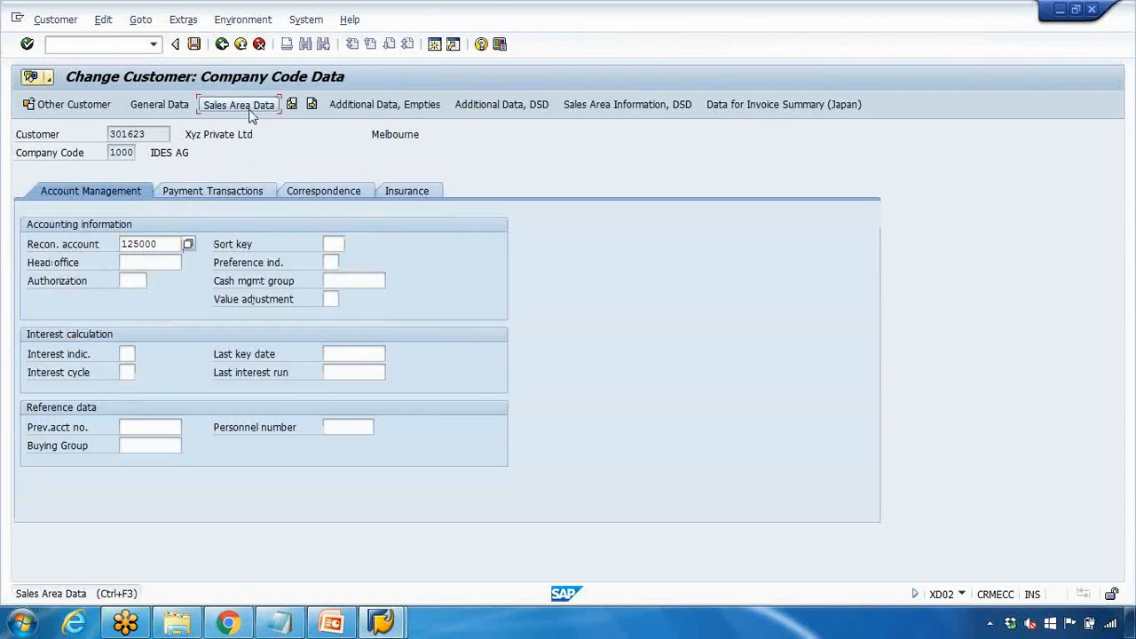
{"action": "left_click", "coordinate": [282, 191]}
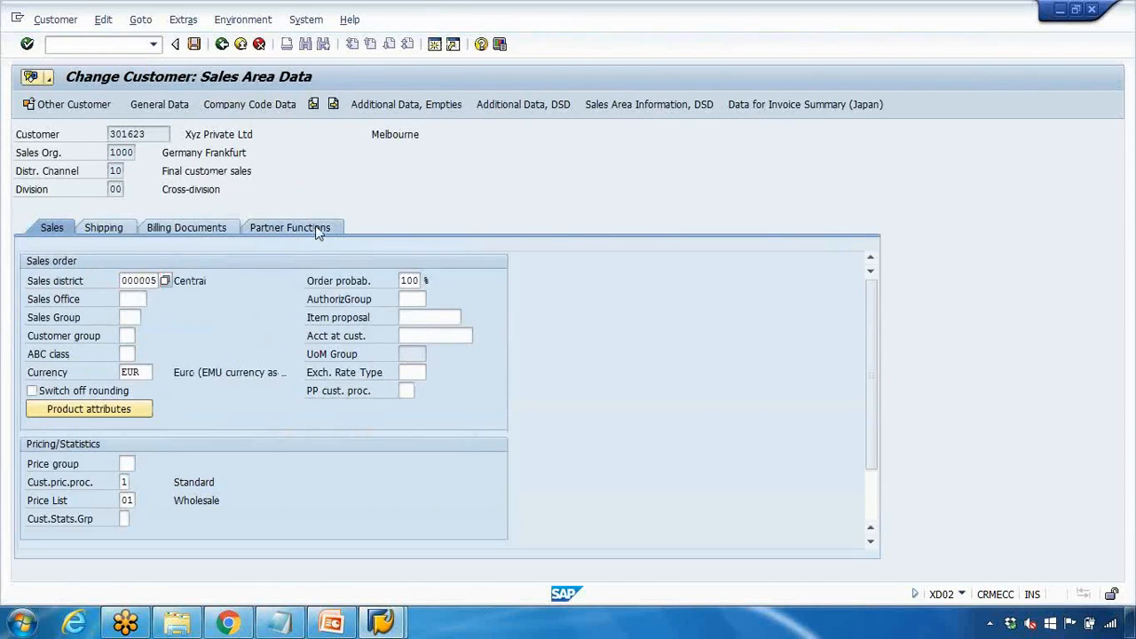
{"action": "left_click_drag", "start_coordinate": [116, 370], "coordinate": [69, 353]}
Run VA01 with order type OR and enter sold-to party 301623
{"action": "mouse_move", "coordinate": [381, 621]}
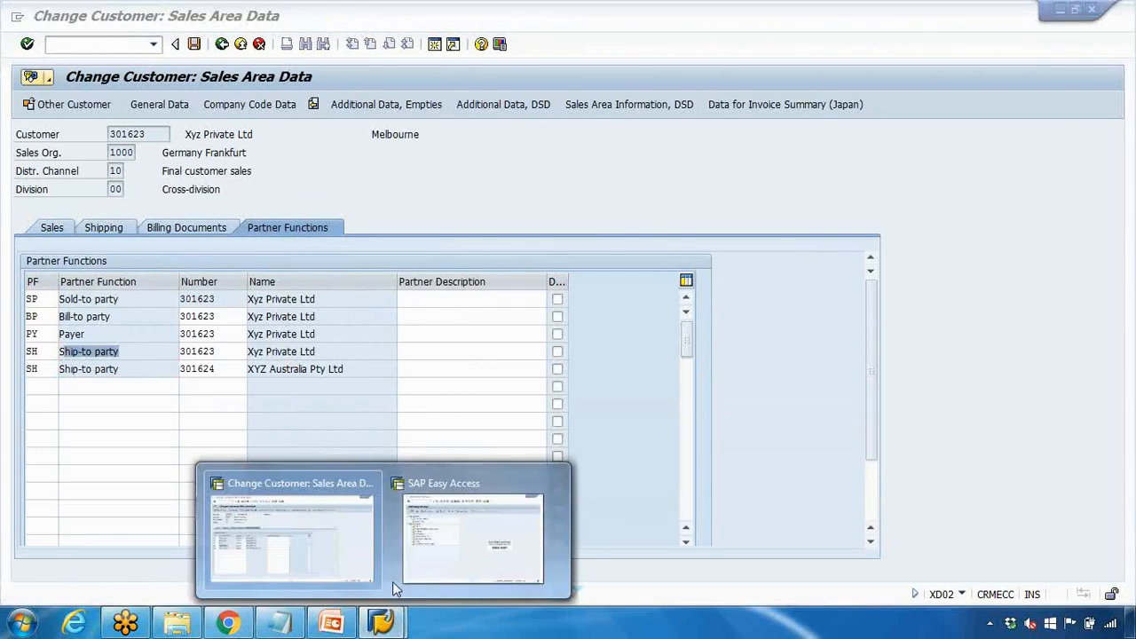
{"action": "left_click", "coordinate": [431, 553]}
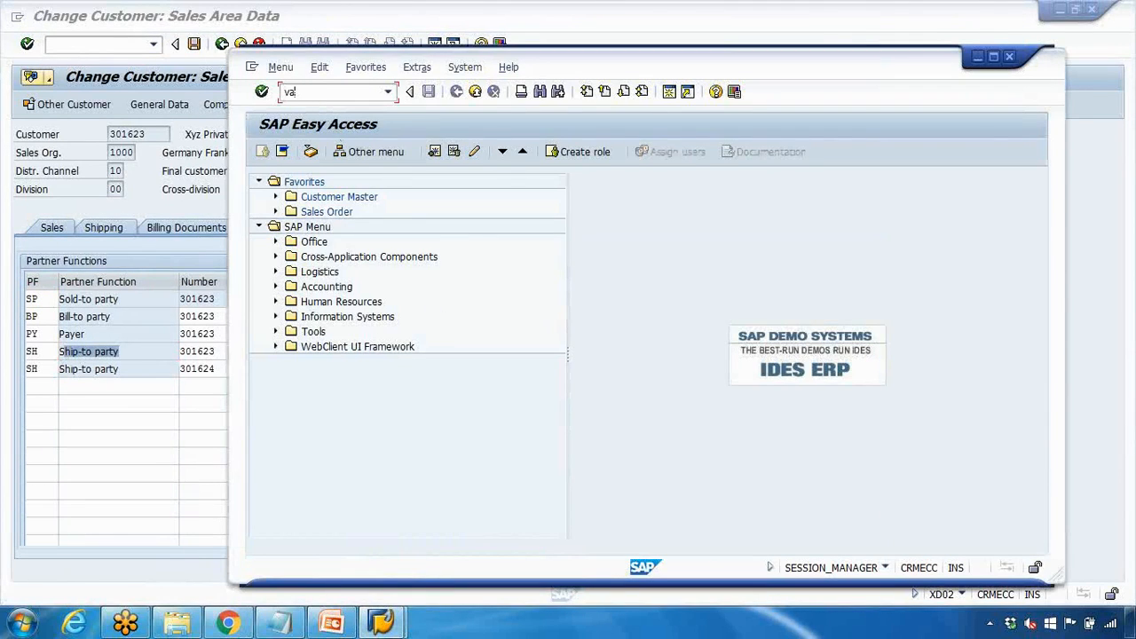
{"action": "key", "text": "Return"}
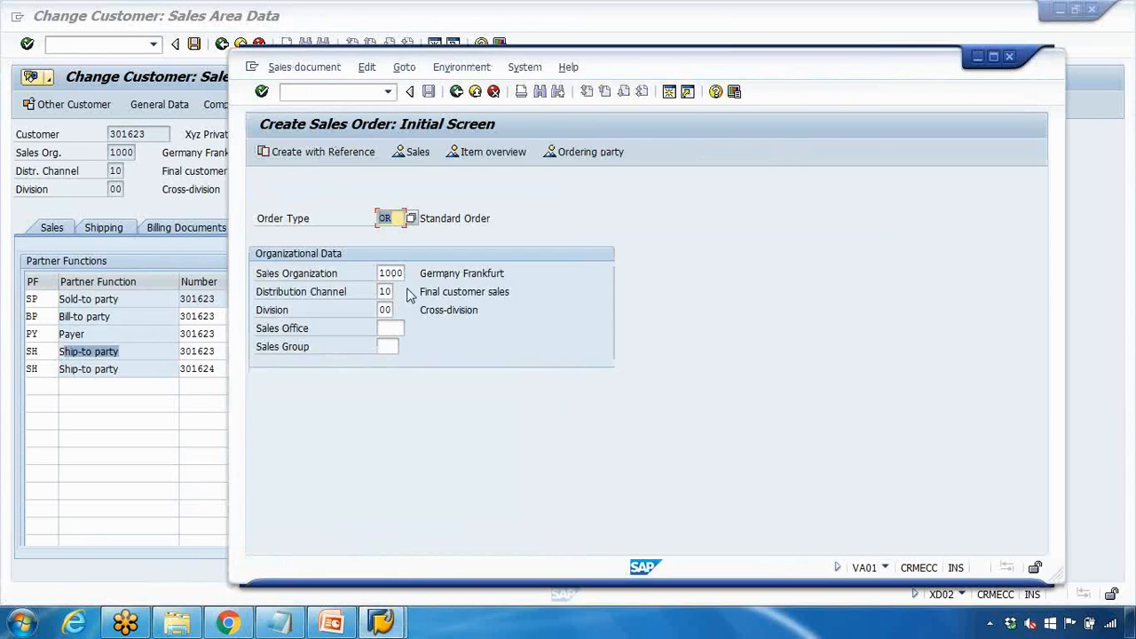
{"action": "key", "text": "Return"}
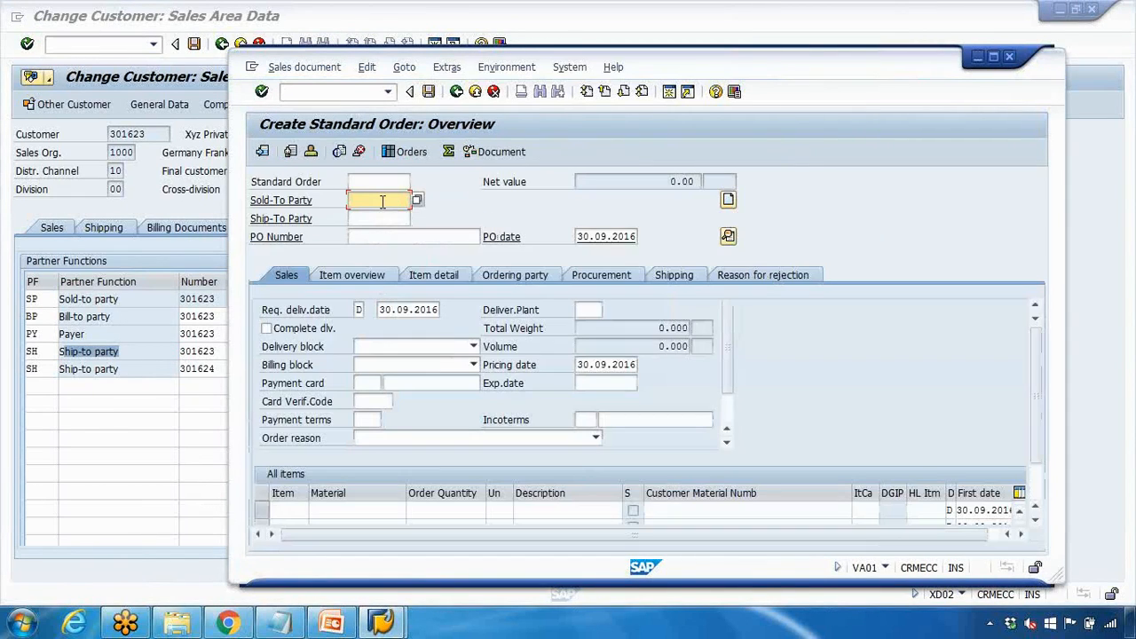
{"action": "type", "text": "301623"}
{"action": "key", "text": "Return"}
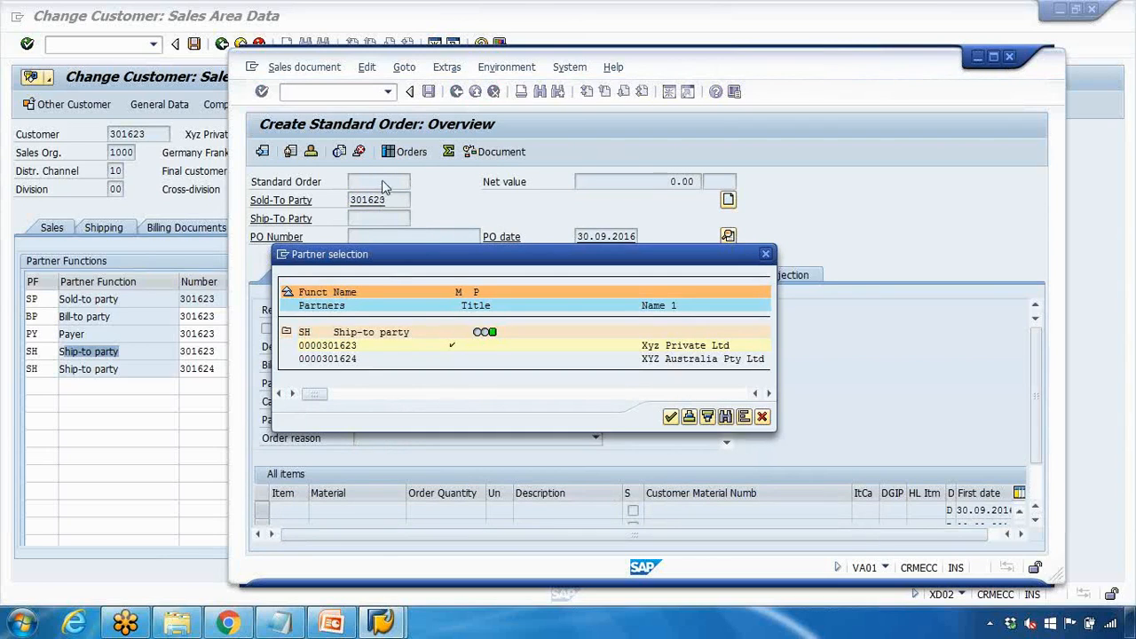
Pick 301624 as the order's ship-to, check it in the header Partner tab, then return to customer 301623
{"action": "left_click_drag", "start_coordinate": [440, 257], "coordinate": [458, 164]}
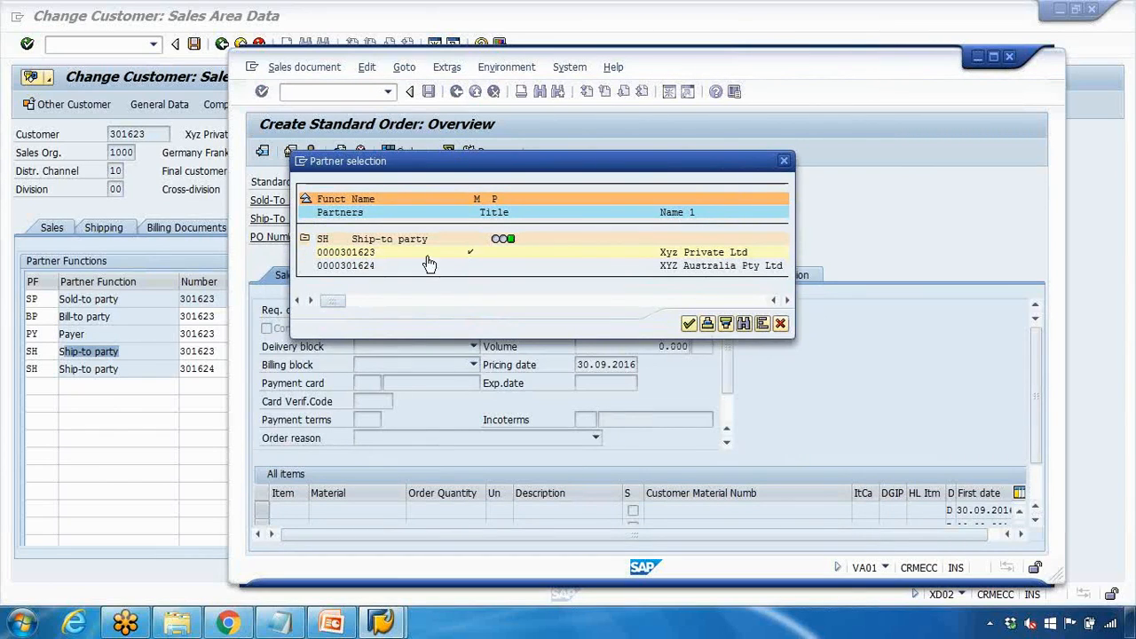
{"action": "double_click", "coordinate": [366, 266]}
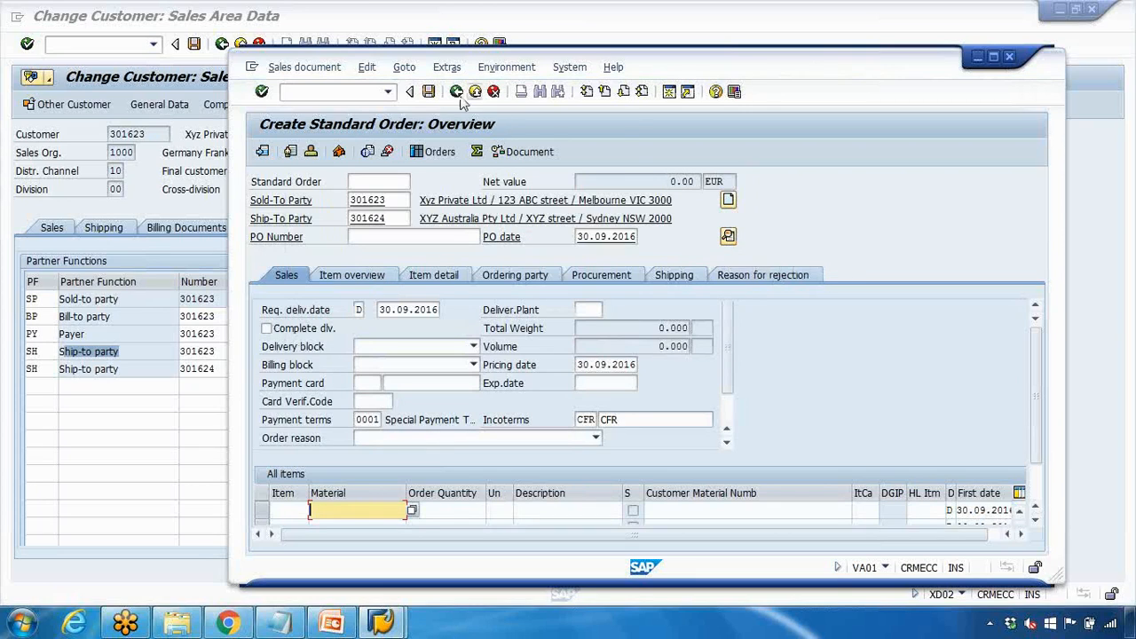
{"action": "left_click", "coordinate": [446, 67]}
{"action": "mouse_move", "coordinate": [410, 71]}
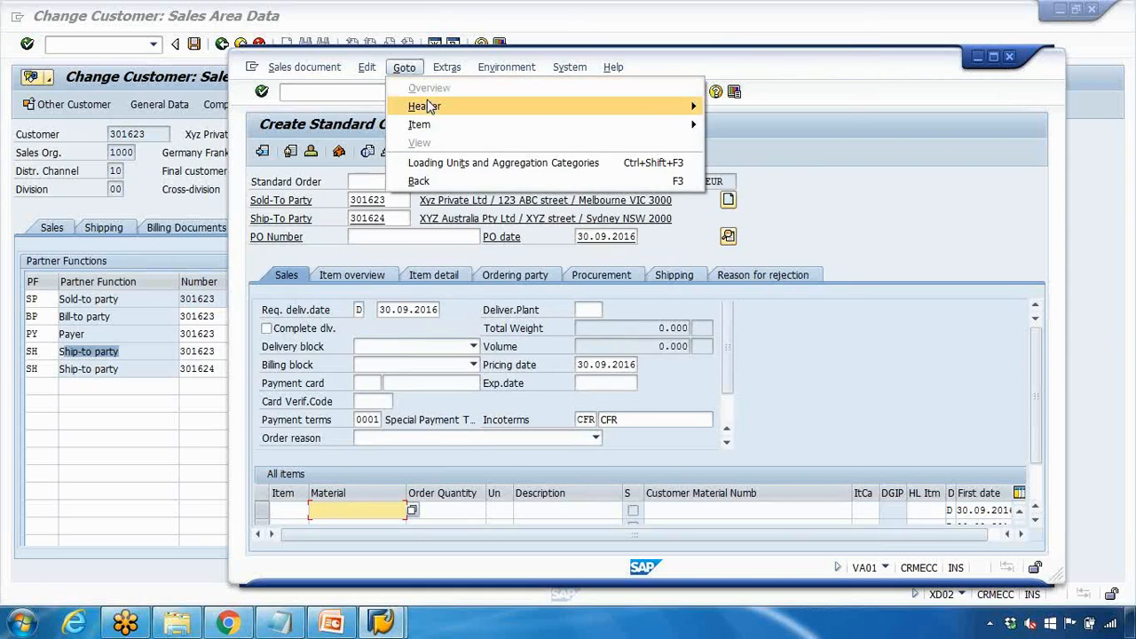
{"action": "mouse_move", "coordinate": [432, 108]}
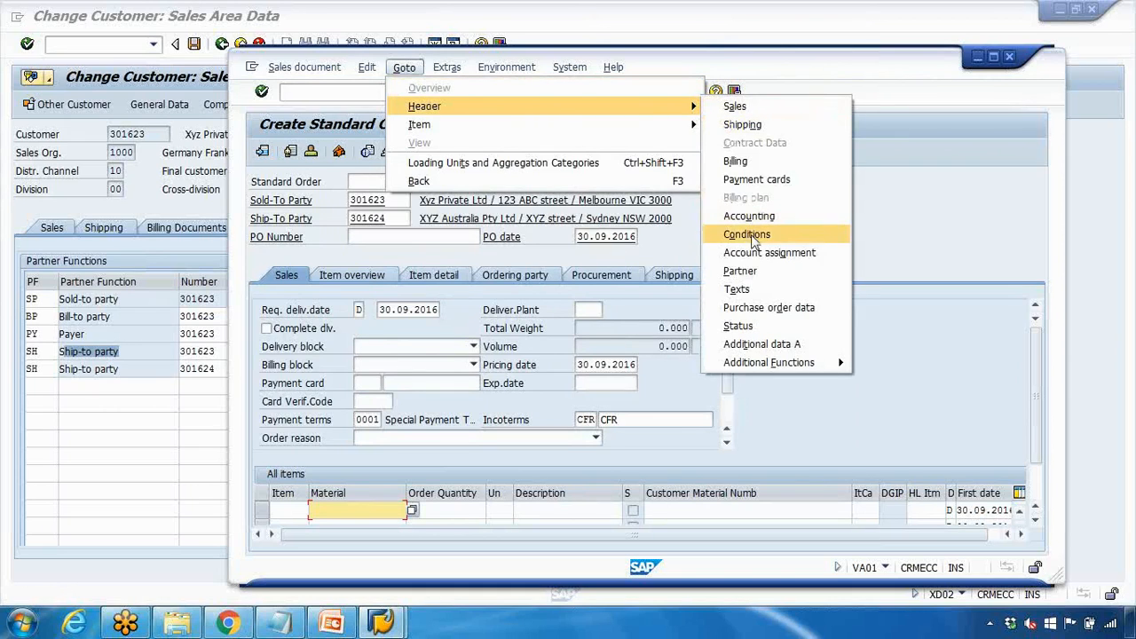
{"action": "left_click", "coordinate": [751, 276]}
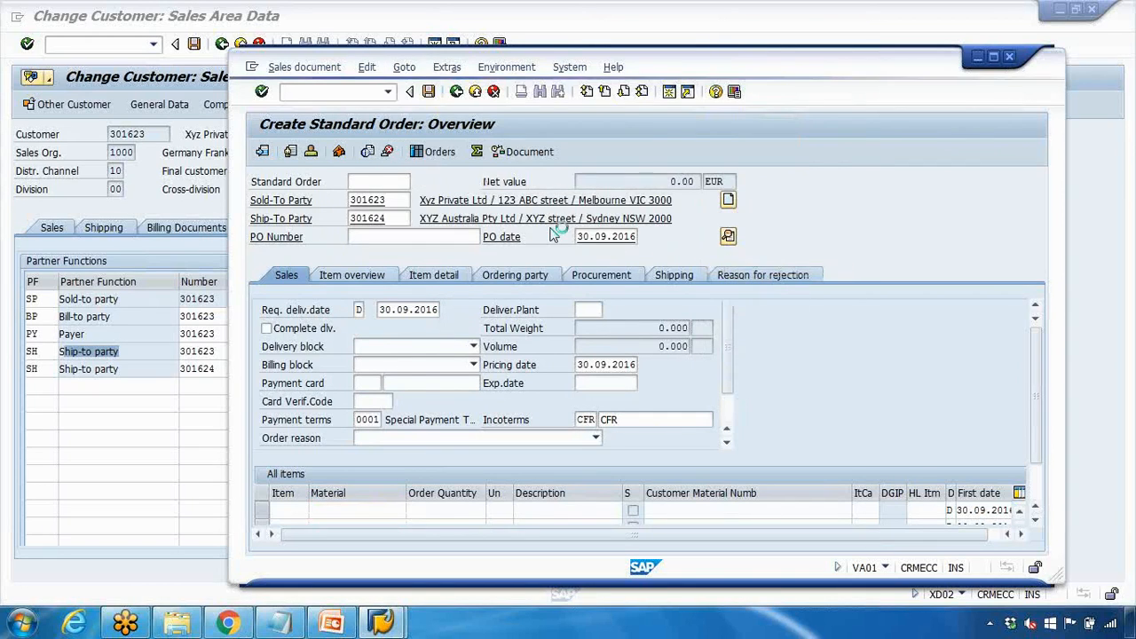
{"action": "double_click", "coordinate": [446, 380]}
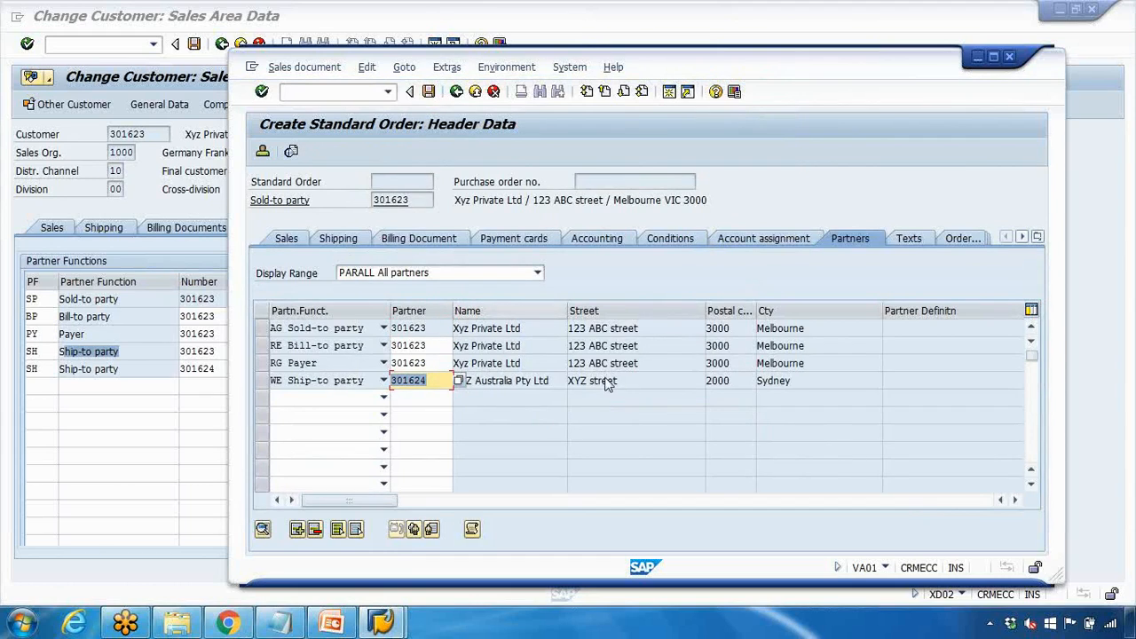
{"action": "left_click", "coordinate": [211, 204]}
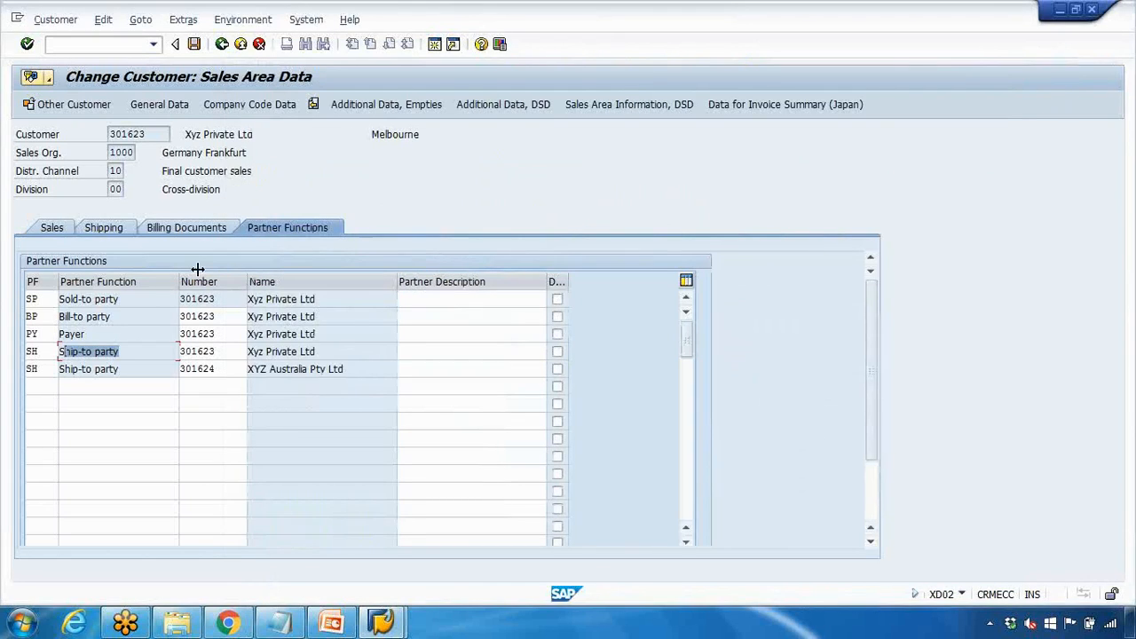
Delete customer 301623's own SH row, leaving 301624 as sole ship-to, and save
{"action": "double_click", "coordinate": [43, 352]}
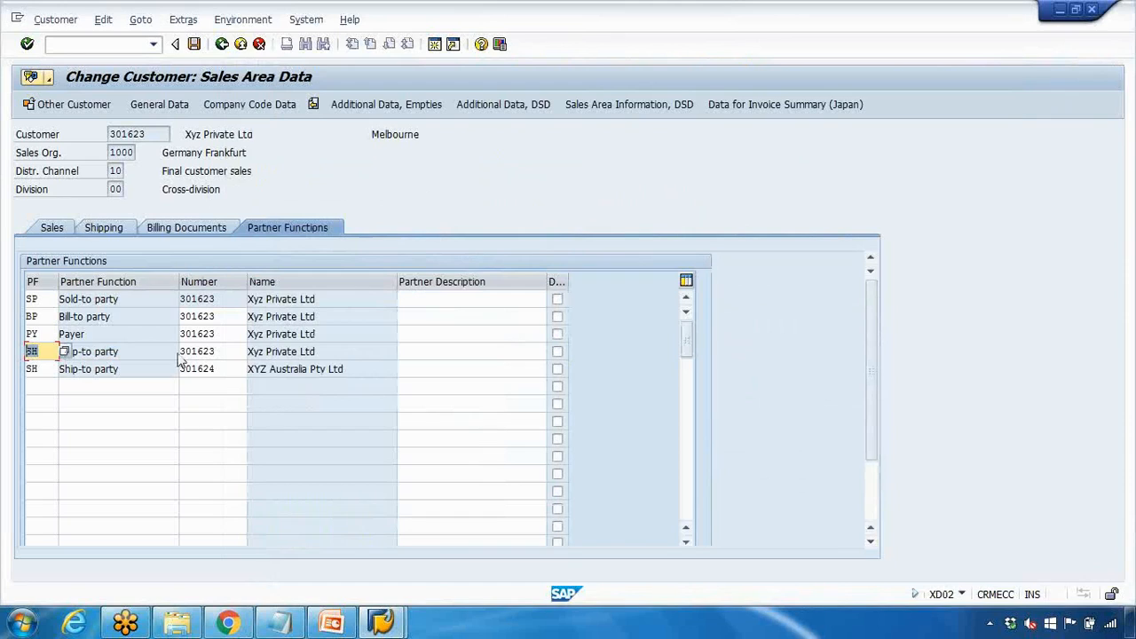
{"action": "scroll", "coordinate": [856, 390], "scroll_direction": "down", "scroll_amount": 3}
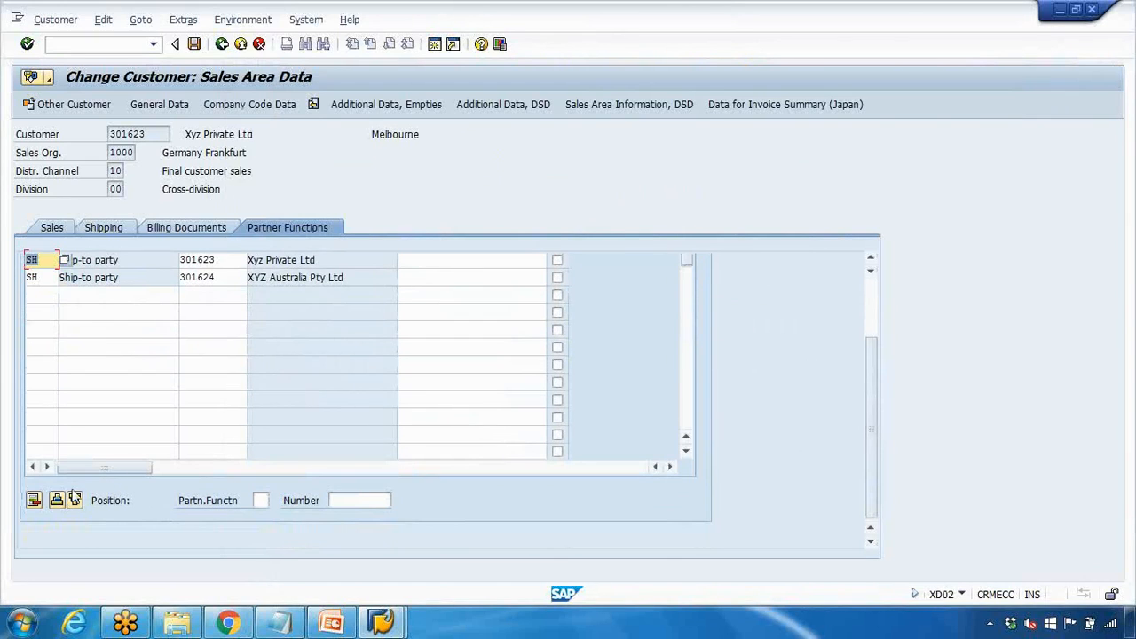
{"action": "left_click", "coordinate": [34, 500]}
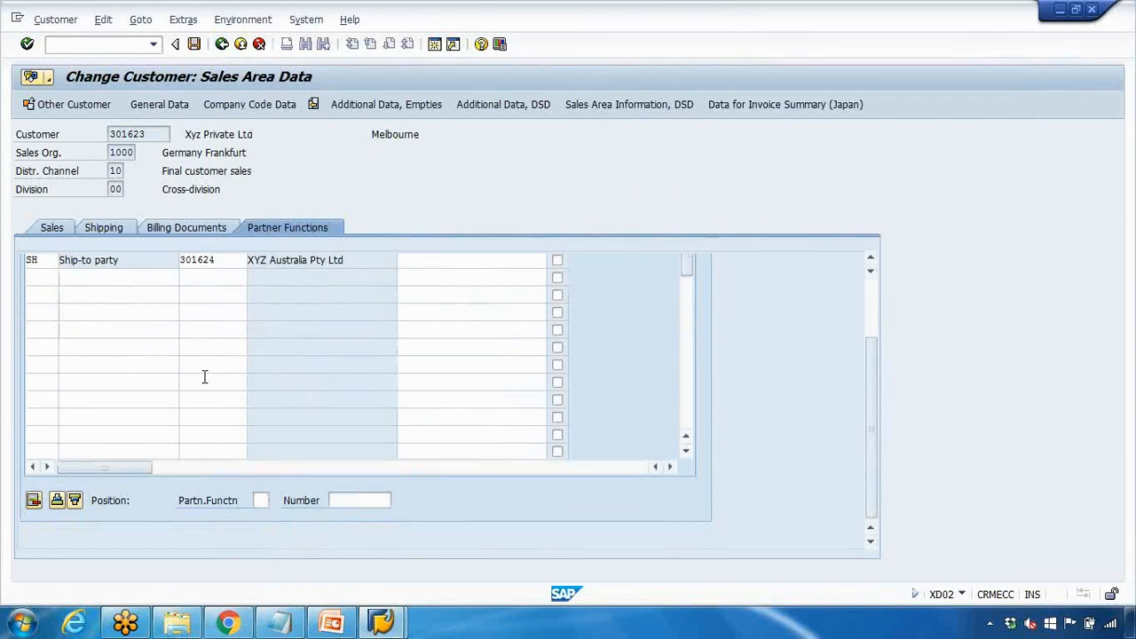
{"action": "scroll", "coordinate": [204, 377], "scroll_direction": "up", "scroll_amount": 3}
{"action": "left_click_drag", "start_coordinate": [224, 356], "coordinate": [127, 355]}
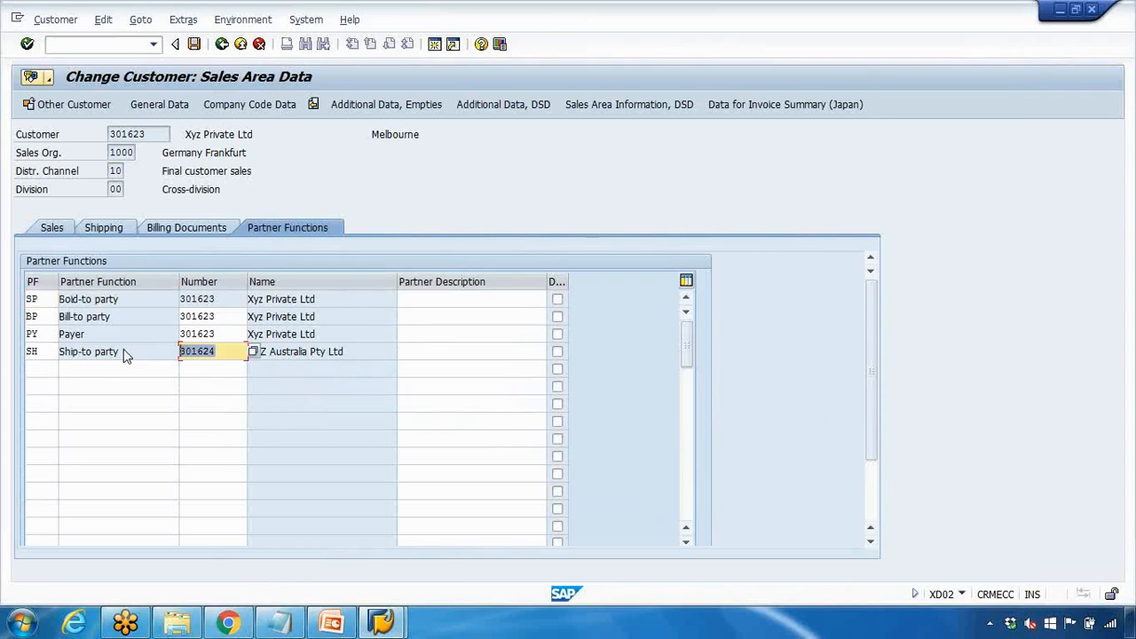
{"action": "left_click", "coordinate": [193, 43]}
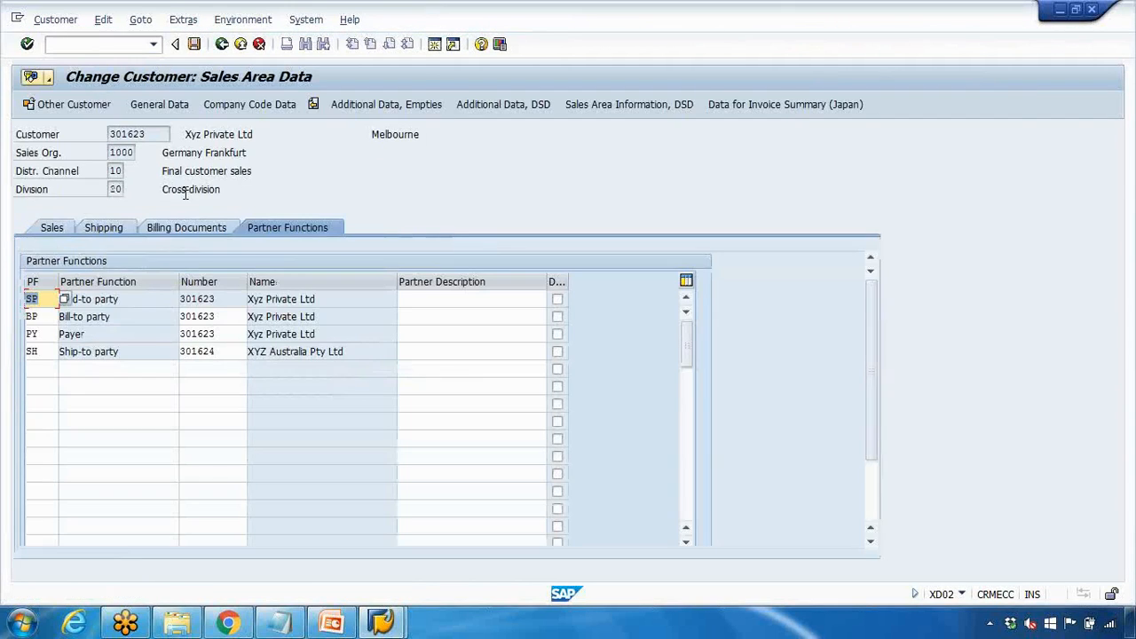
Create a new standard order in VA01 for sold-to party 301623
{"action": "left_click", "coordinate": [419, 558]}
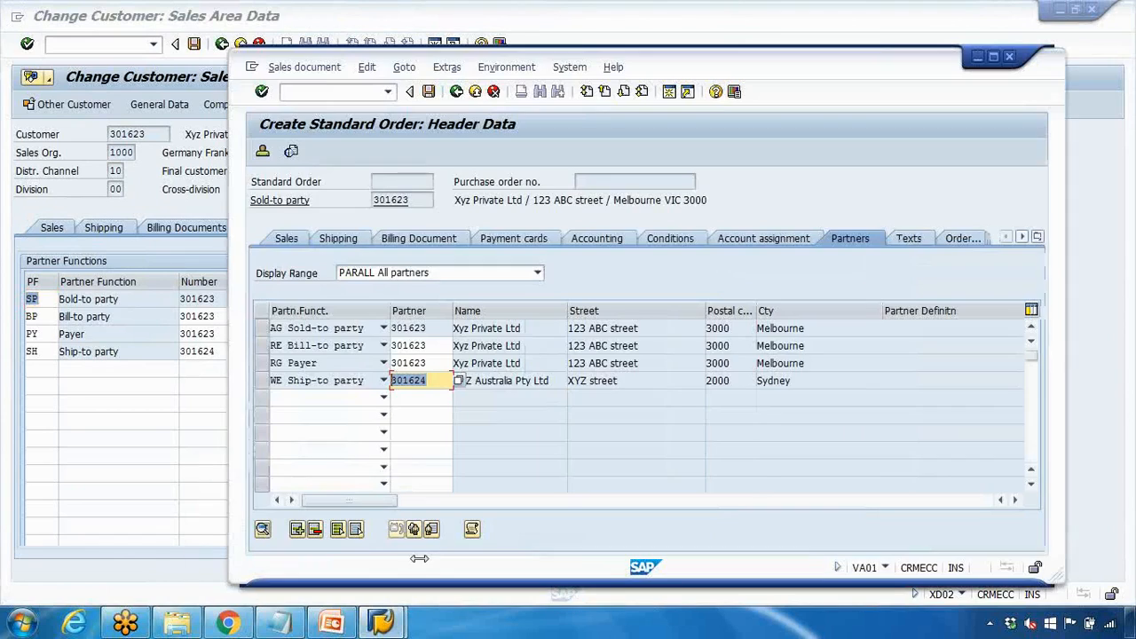
{"action": "left_click", "coordinate": [329, 92]}
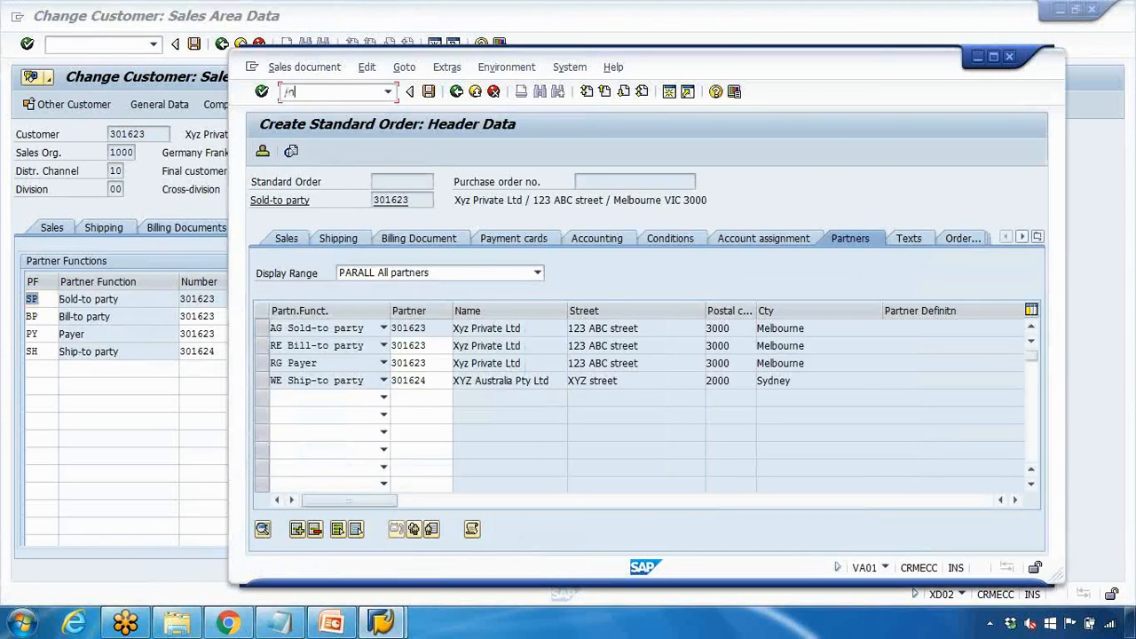
{"action": "key", "text": "Return"}
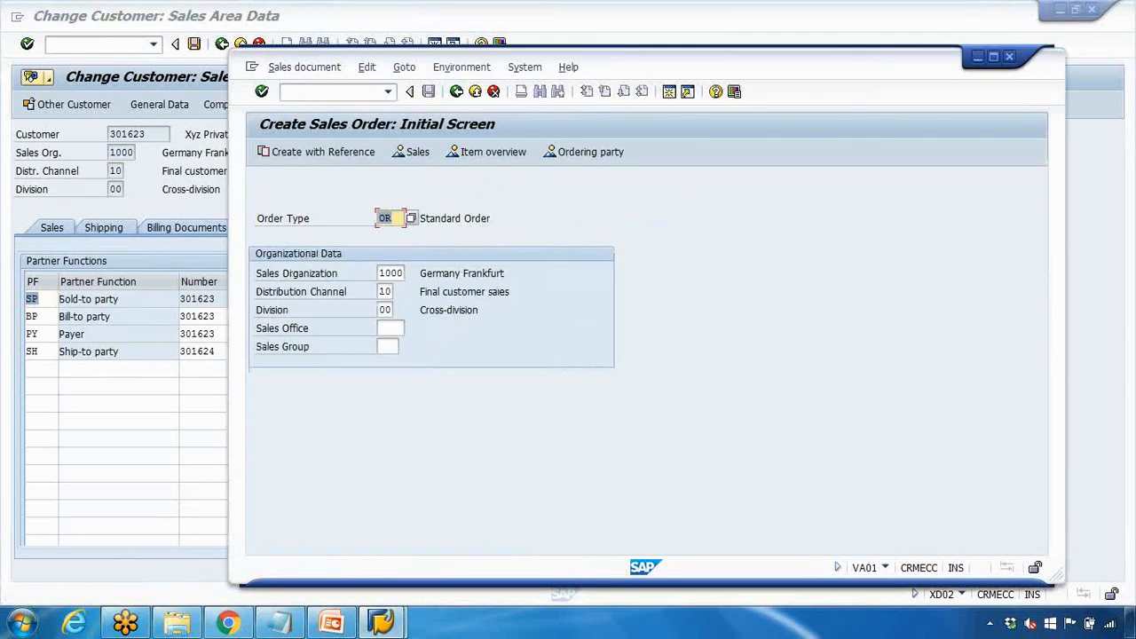
{"action": "key", "text": "Return"}
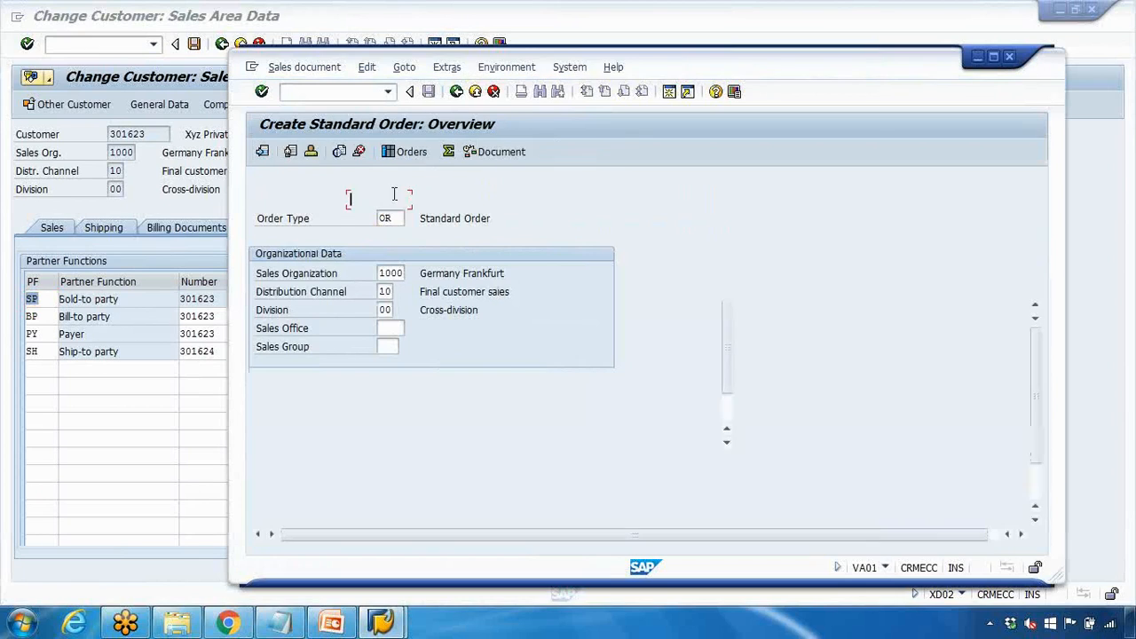
{"action": "left_click", "coordinate": [390, 200]}
{"action": "left_click", "coordinate": [389, 213]}
{"action": "key", "text": "Return"}
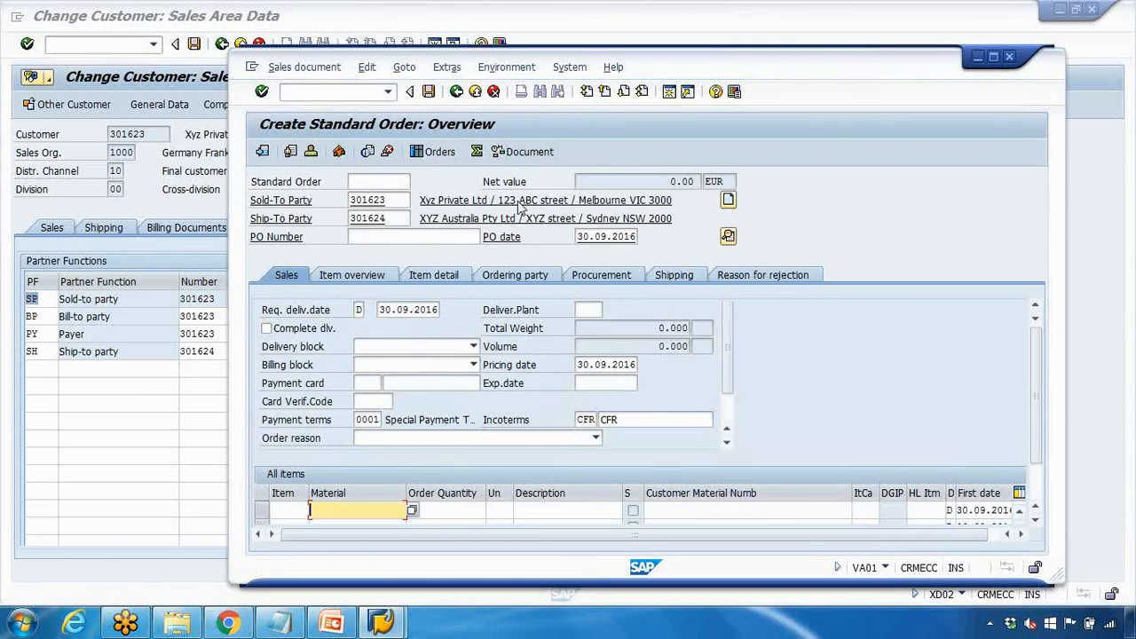
Show the order's header partners, where ship-to 301624 was filled in automatically
{"action": "left_click", "coordinate": [404, 68]}
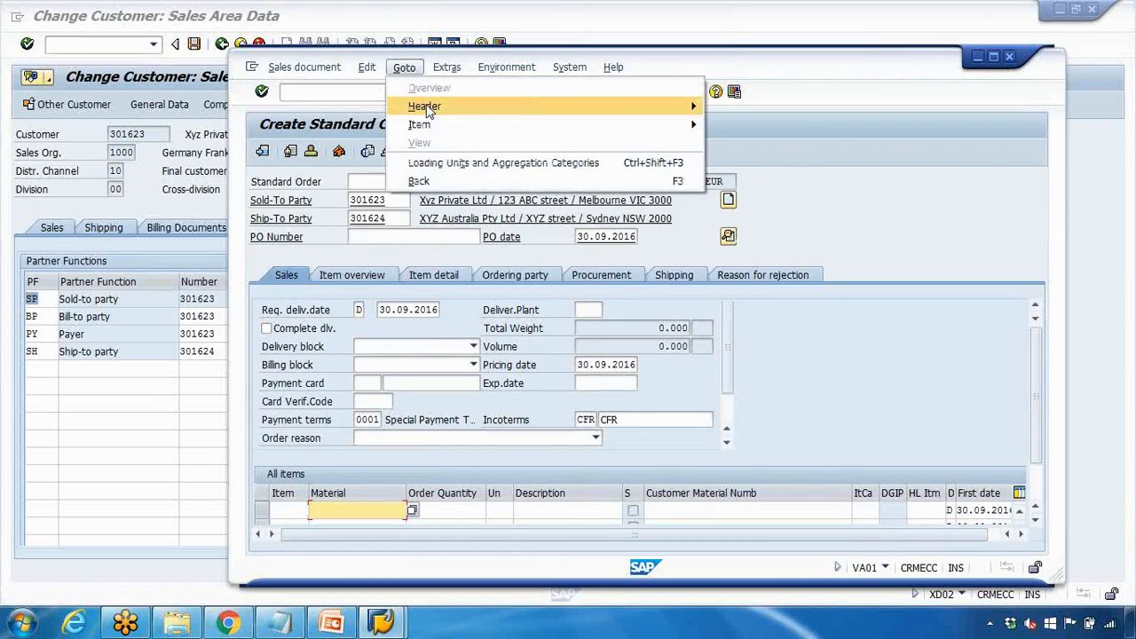
{"action": "mouse_move", "coordinate": [625, 122]}
{"action": "mouse_move", "coordinate": [681, 108]}
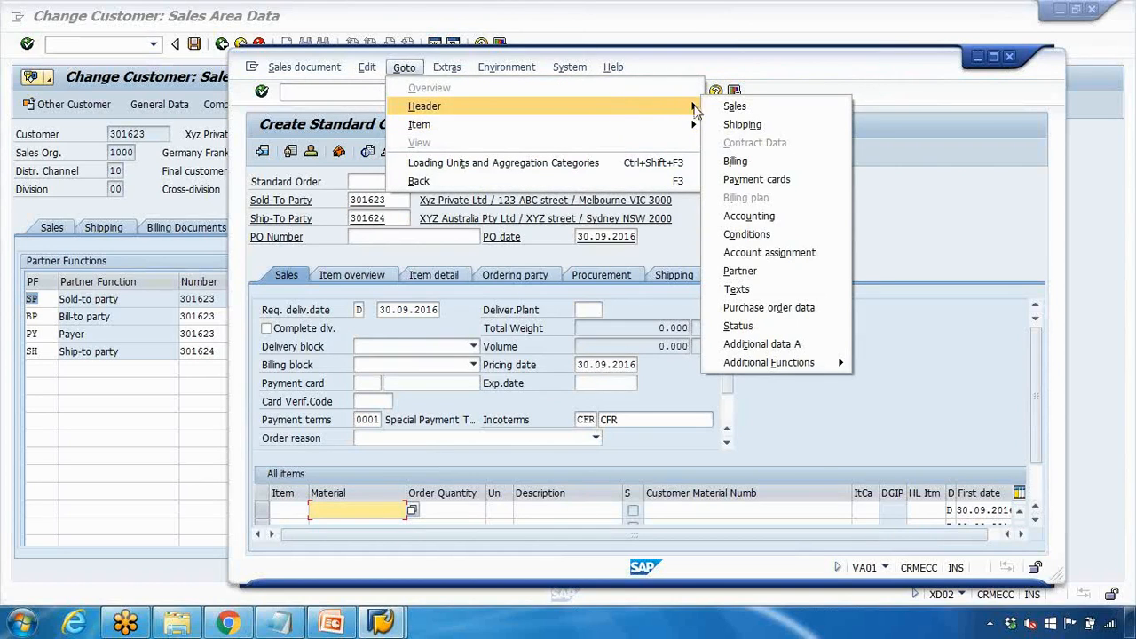
{"action": "left_click", "coordinate": [750, 270]}
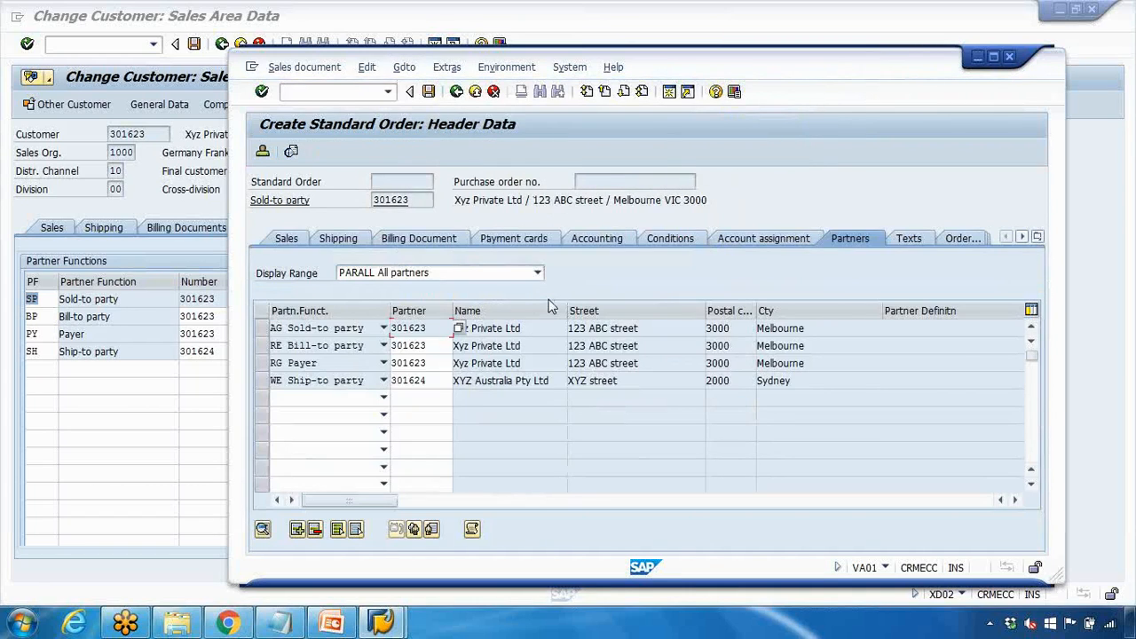
{"action": "left_click", "coordinate": [392, 379]}
{"action": "key", "text": "alt+Tab"}
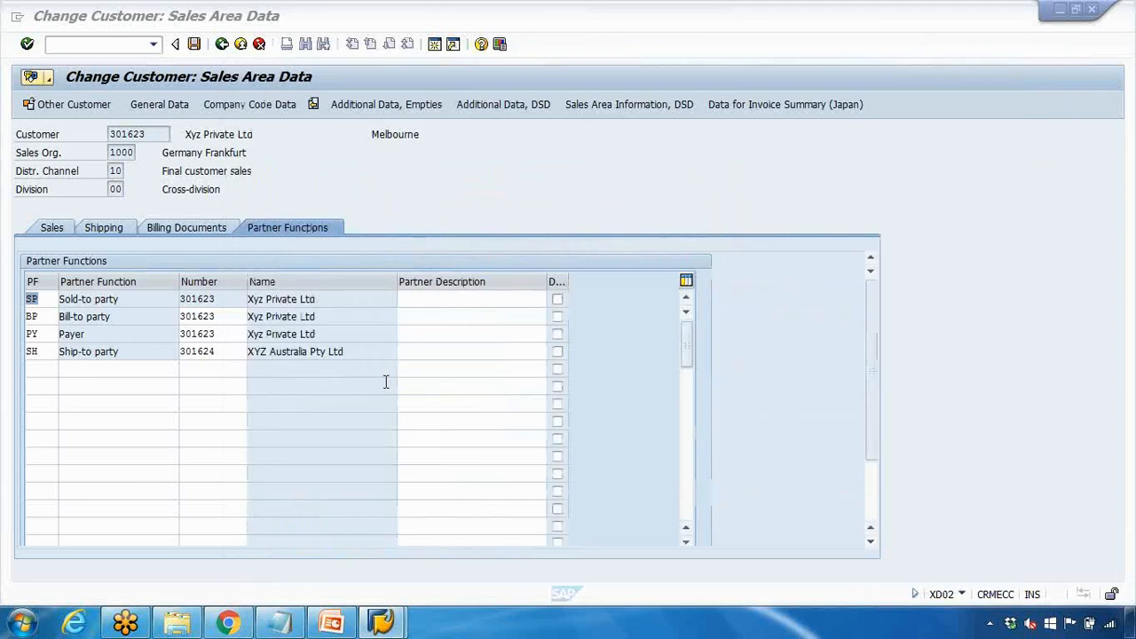
{"action": "left_click_drag", "start_coordinate": [219, 351], "coordinate": [134, 351]}
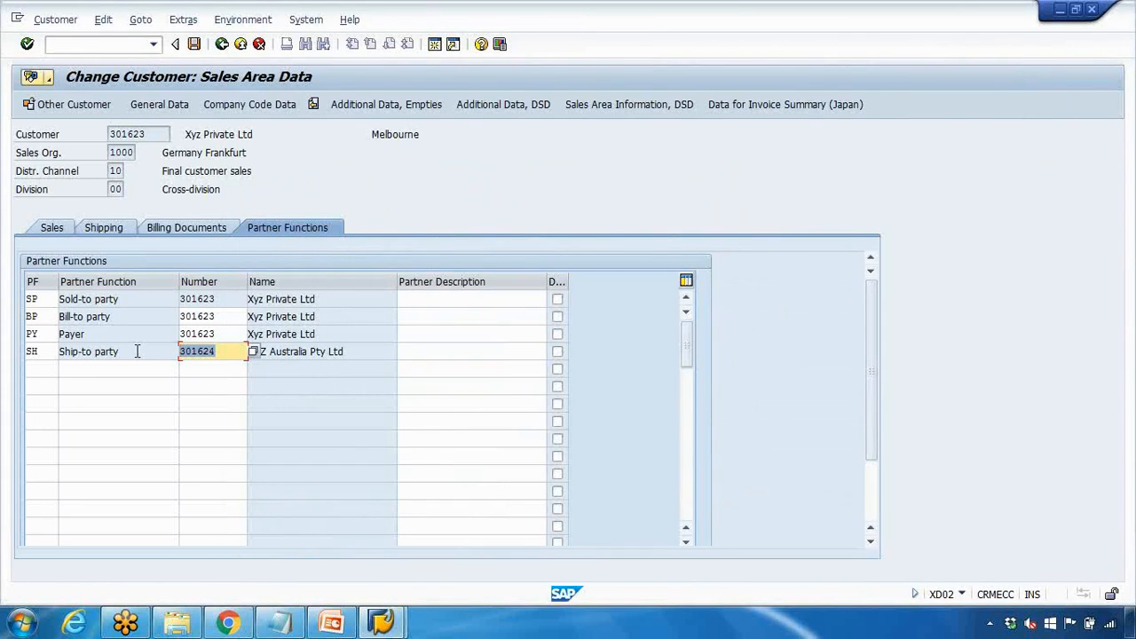
{"action": "left_click", "coordinate": [222, 334]}
{"action": "mouse_move", "coordinate": [391, 626]}
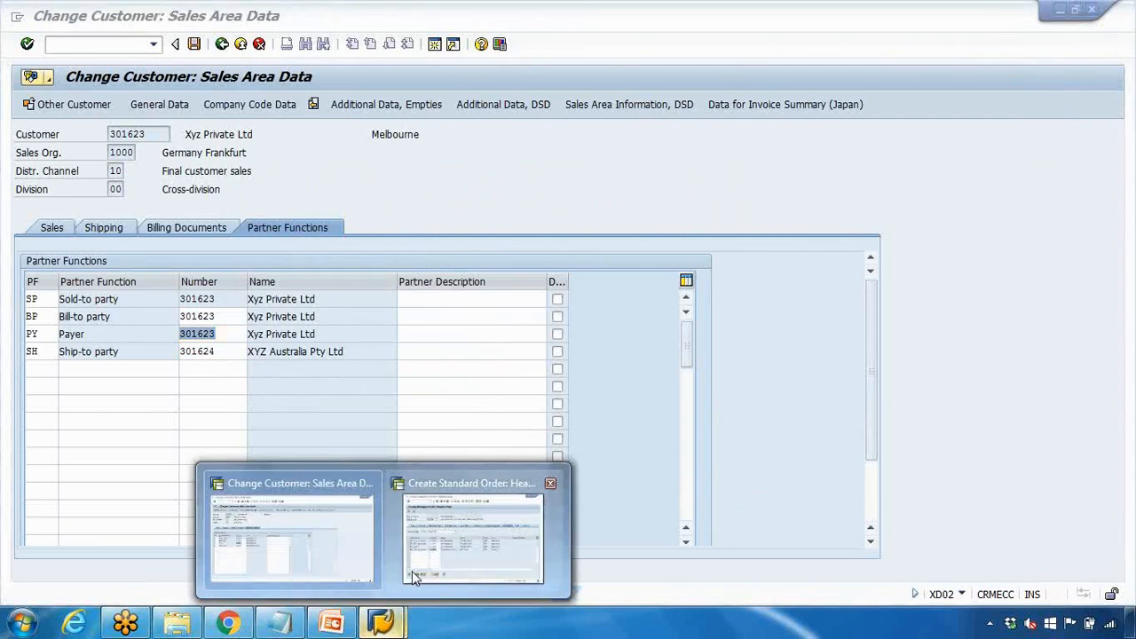
{"action": "left_click", "coordinate": [415, 577]}
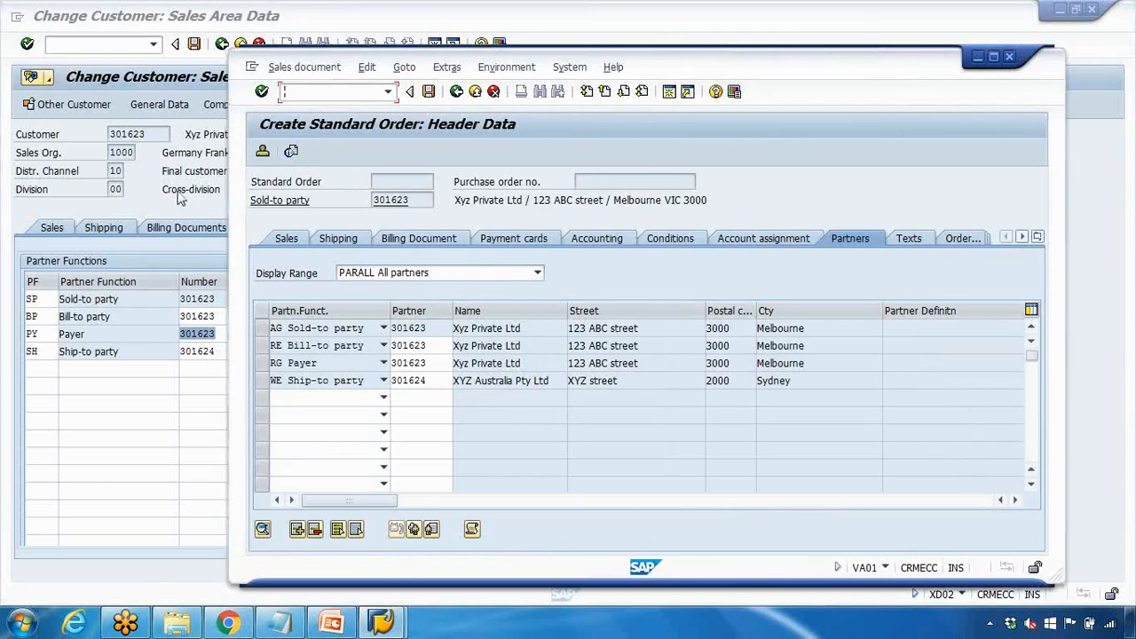
{"action": "left_click", "coordinate": [214, 189]}
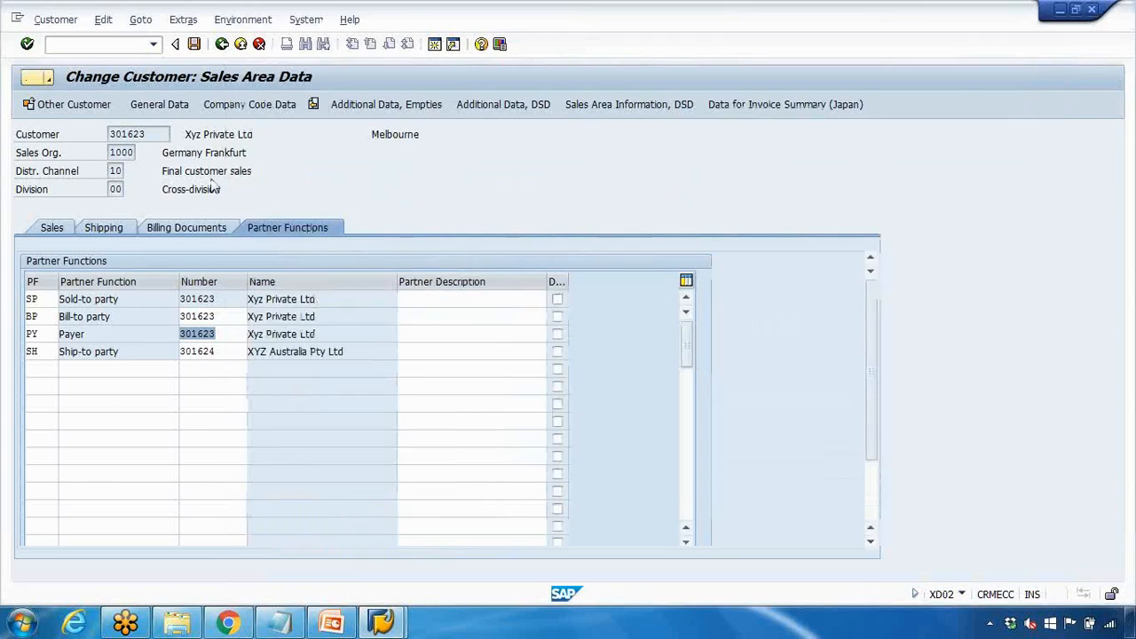
{"action": "left_click", "coordinate": [382, 623]}
{"action": "left_click", "coordinate": [432, 569]}
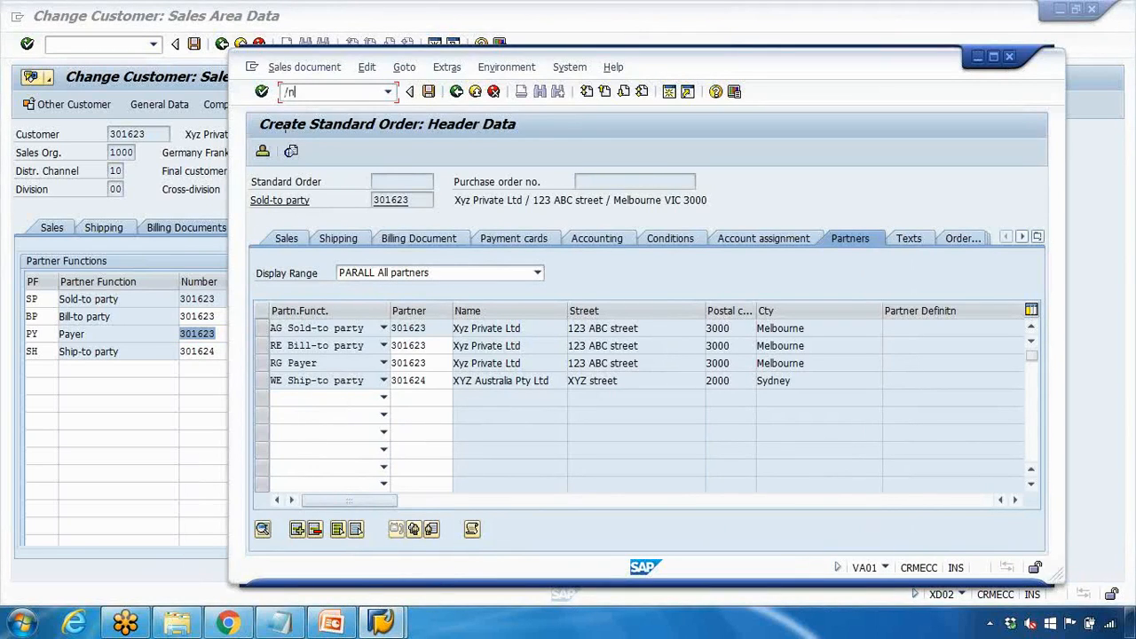
Start customer creation in XD01 with account group Payer
{"action": "key", "text": "Return"}
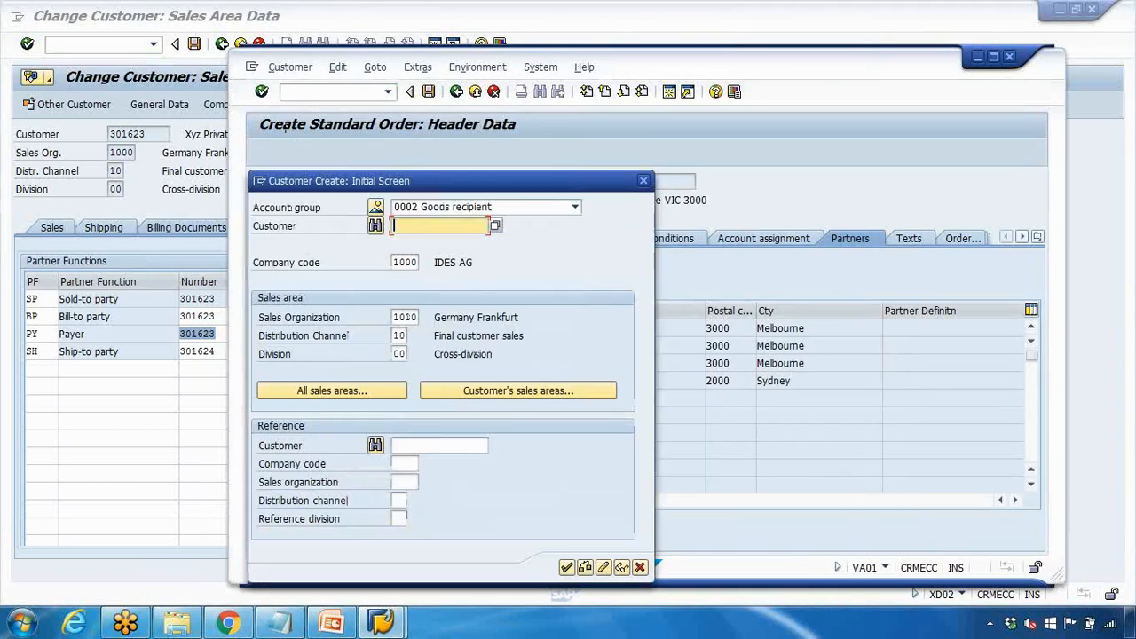
{"action": "left_click", "coordinate": [575, 207]}
{"action": "left_click", "coordinate": [454, 240]}
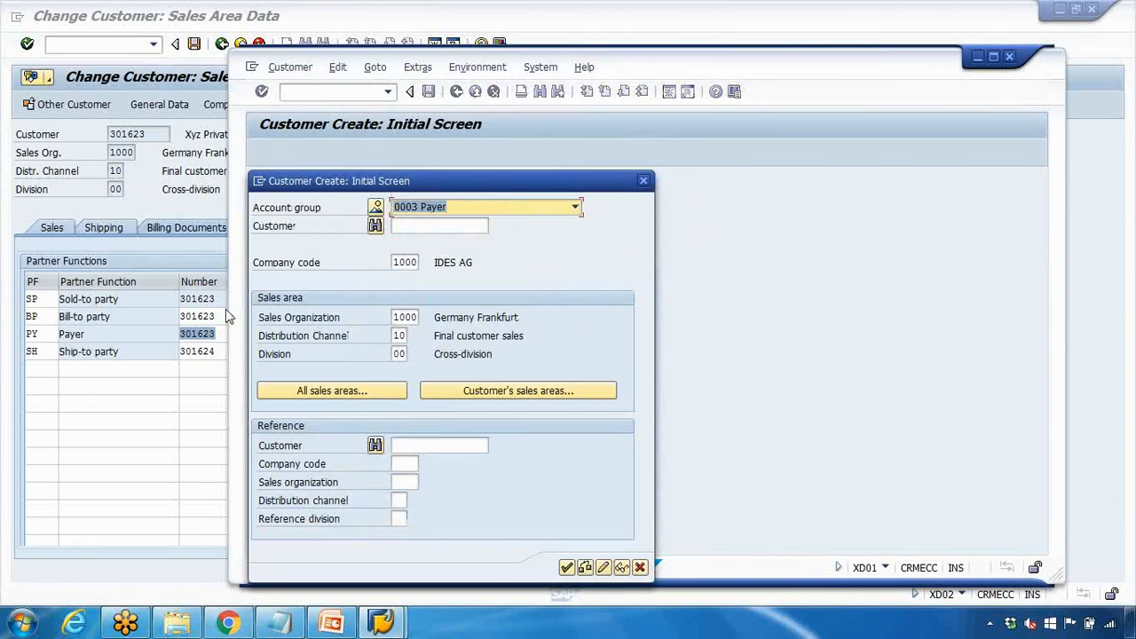
Change the XD01 account group to 0004 Bill-to party, then return to customer 301623's partners
{"action": "left_click", "coordinate": [182, 333]}
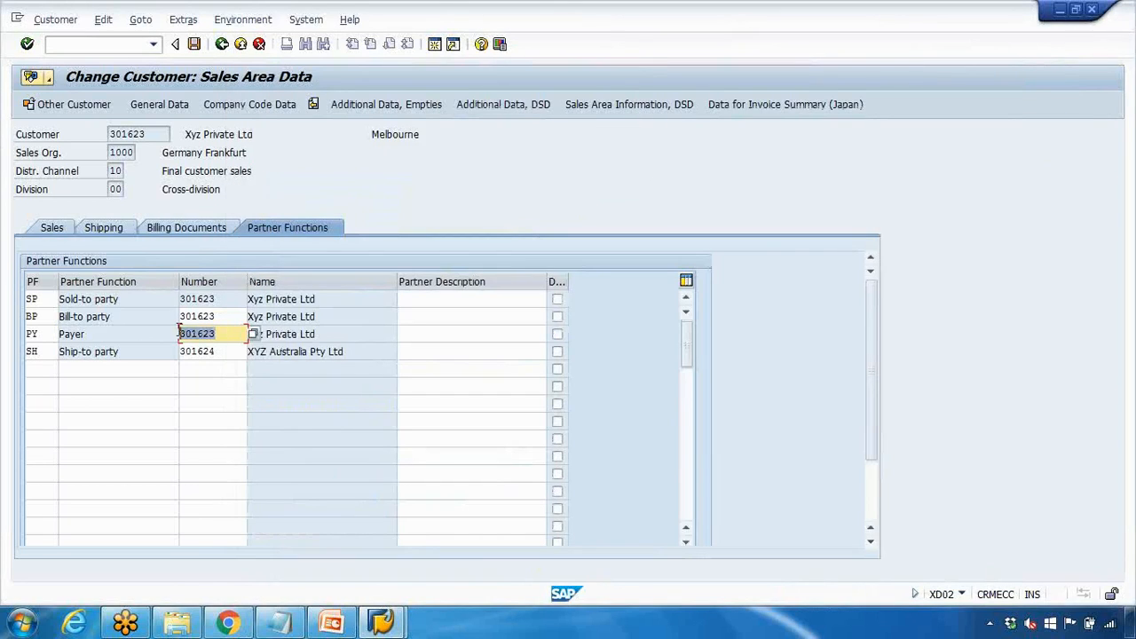
{"action": "mouse_move", "coordinate": [381, 621]}
{"action": "left_click", "coordinate": [472, 513]}
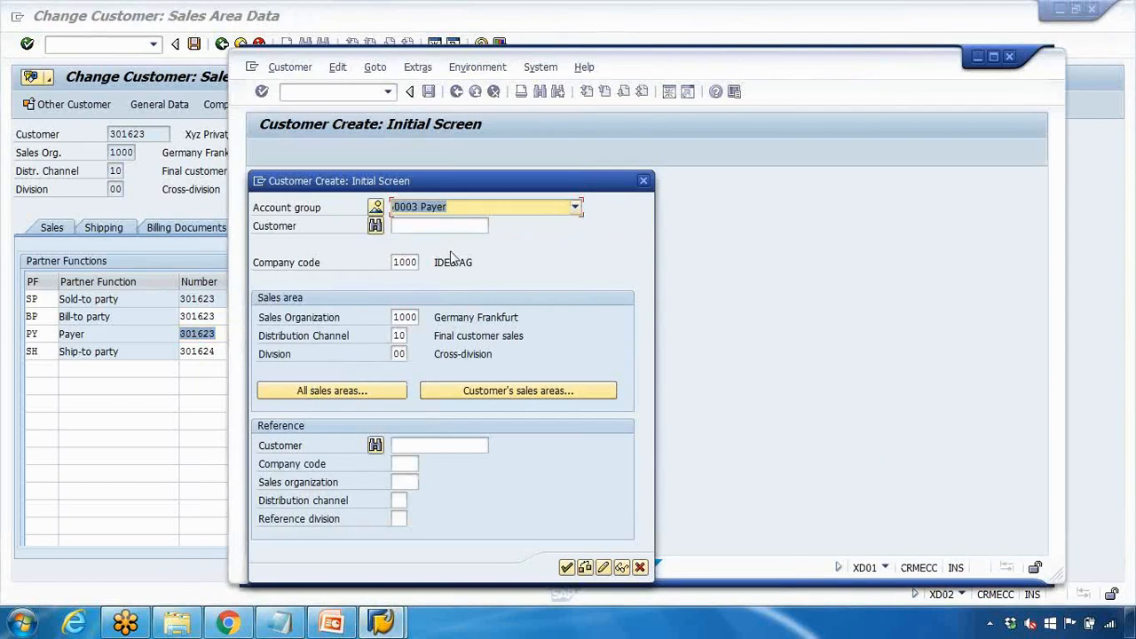
{"action": "left_click", "coordinate": [451, 236]}
{"action": "left_click", "coordinate": [214, 203]}
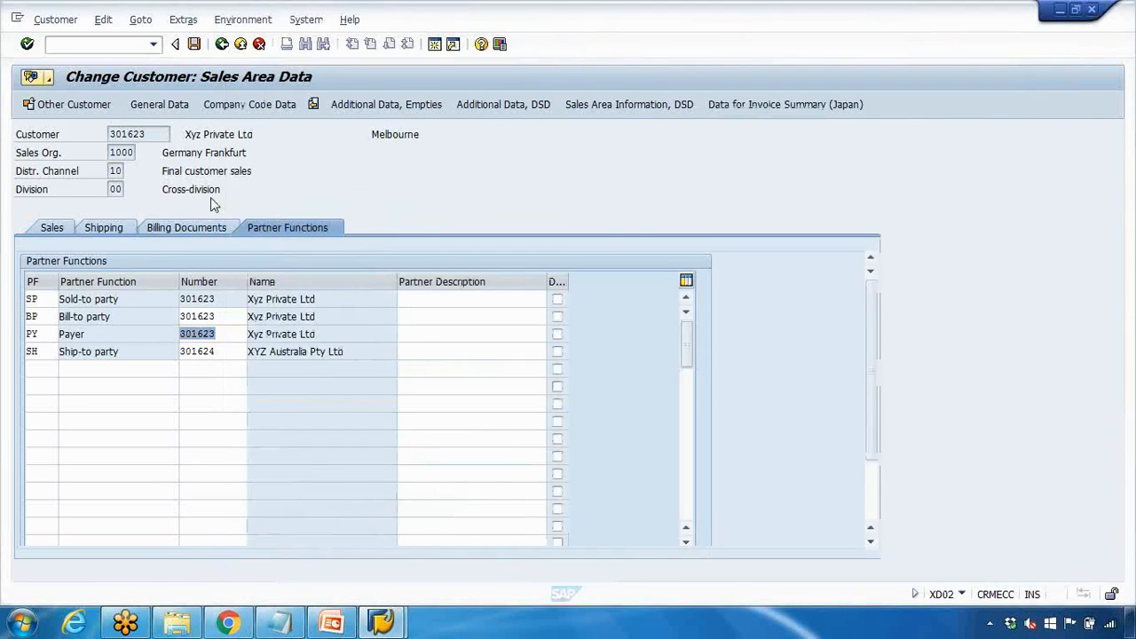